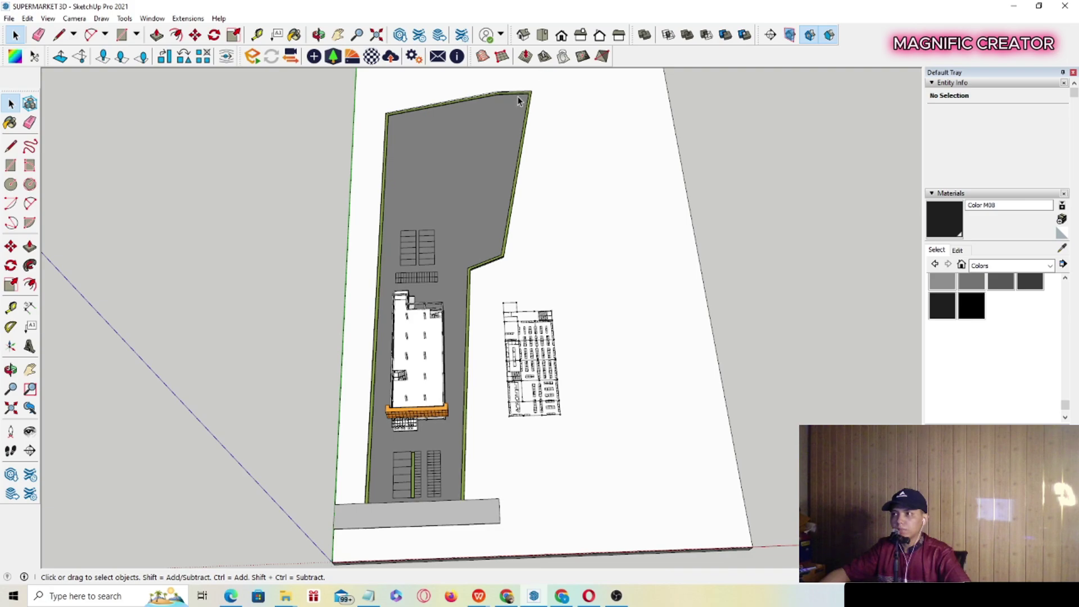
pyautogui.moveTo(399, 258); pyautogui.dragTo(387, 180, button='middle')
pyautogui.click(446, 491)
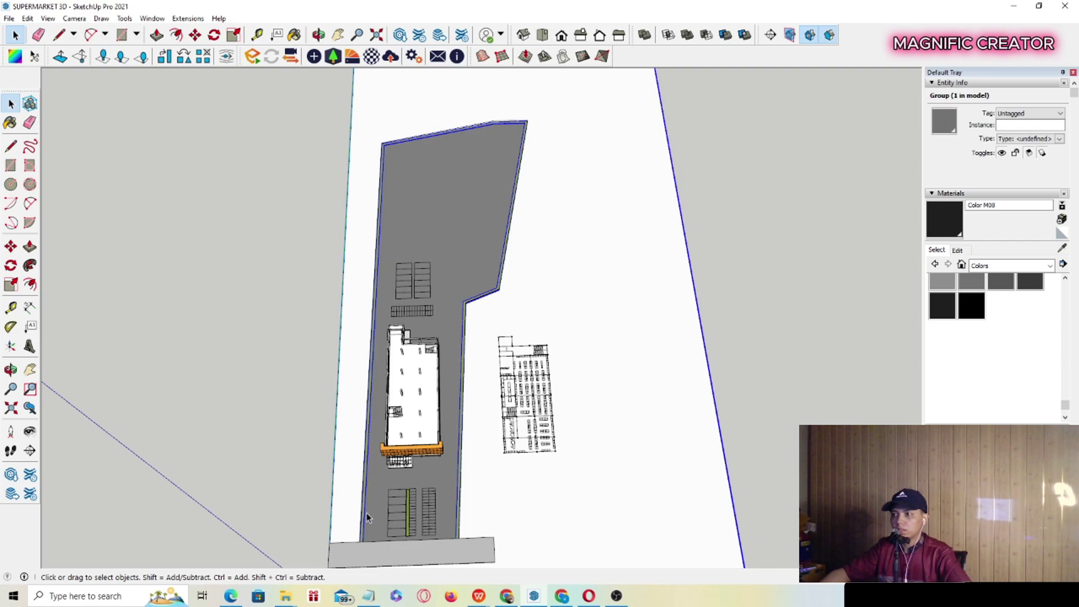
pyautogui.moveTo(467, 271); pyautogui.dragTo(487, 396, button='middle')
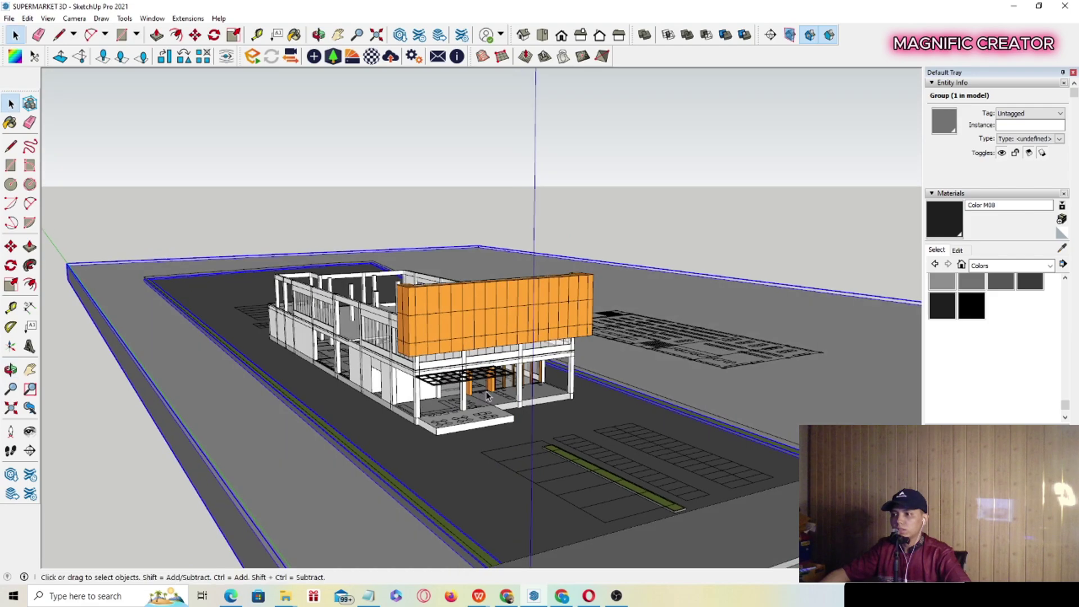
pyautogui.click(720, 185)
# Turn on section plane display and place a horizontal section plane on the building's upper floor slab, named Section 1 with symbol 1.
pyautogui.click(789, 35)
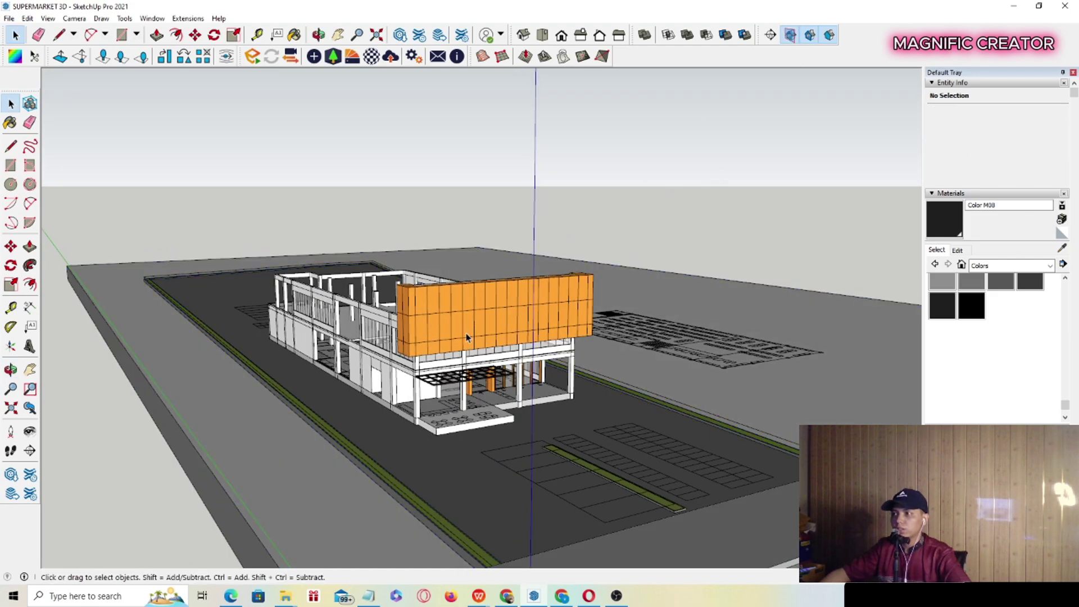
pyautogui.scroll(-2, 468, 341)
pyautogui.moveTo(468, 342); pyautogui.dragTo(462, 393, button='middle')
pyautogui.scroll(2, 472, 344)
pyautogui.click(771, 35)
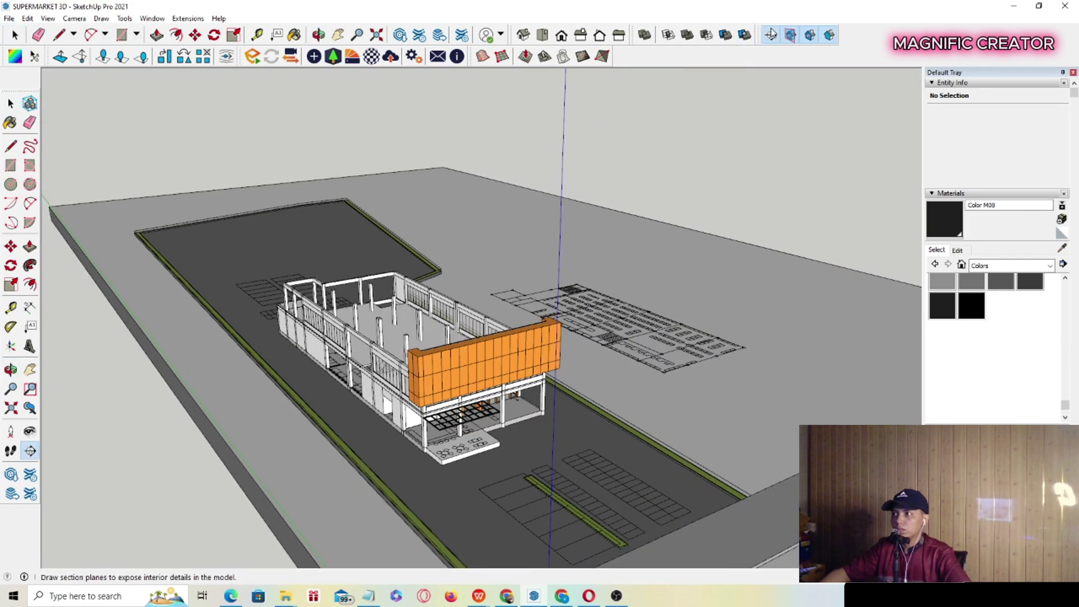
pyautogui.scroll(3, 382, 340)
pyautogui.scroll(3, 386, 346)
pyautogui.click(406, 319)
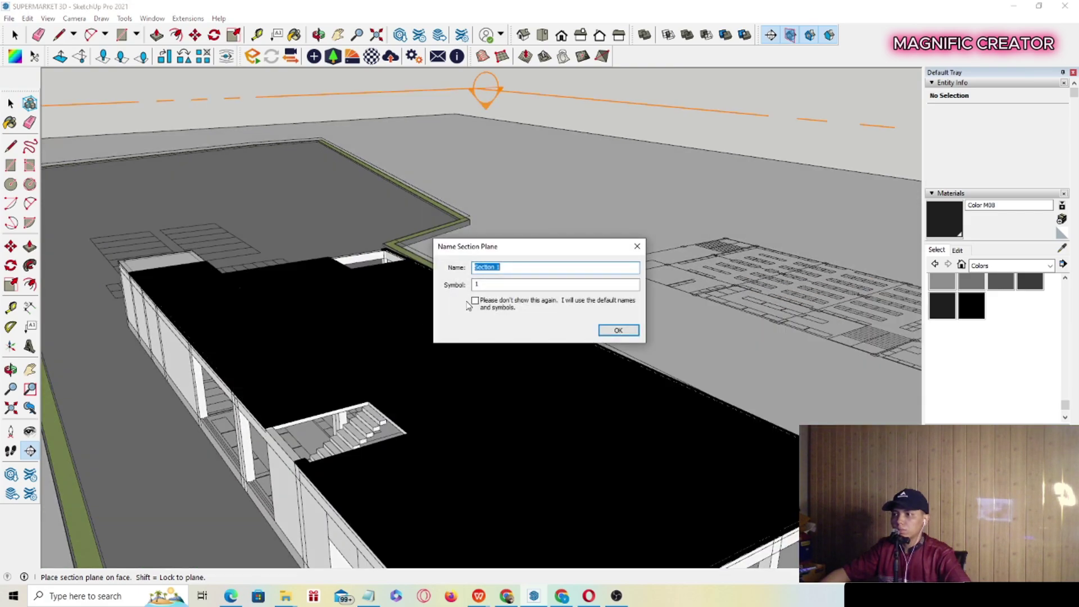
pyautogui.click(617, 331)
# Lower the section plane so it cuts through the ground-floor walls and columns, and hide the section plane marker.
pyautogui.scroll(-5, 615, 332)
pyautogui.press('m')
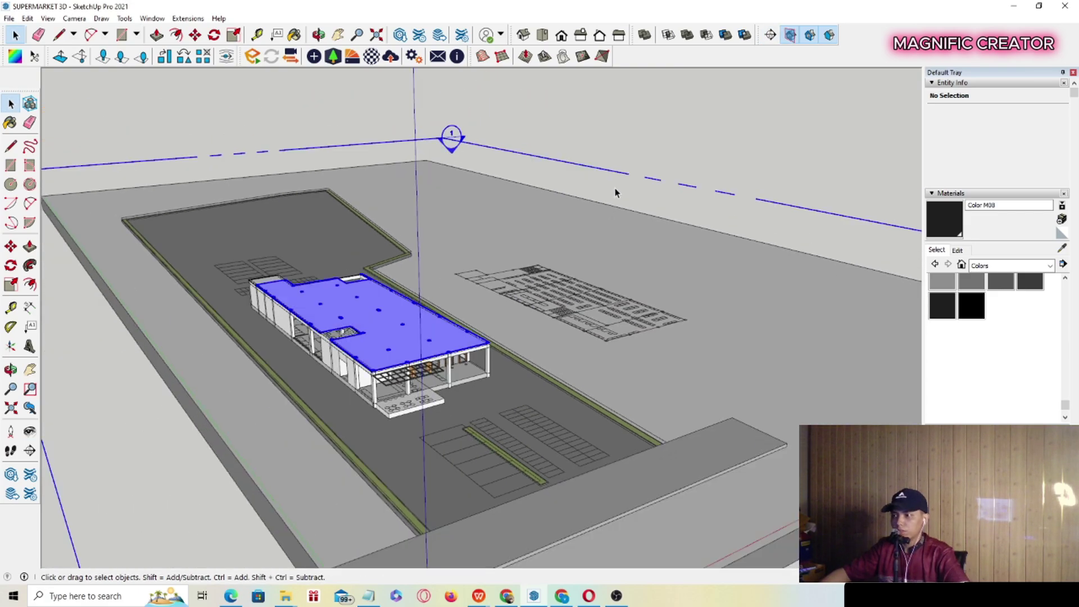
pyautogui.click(635, 183)
pyautogui.click(643, 195)
pyautogui.press('space')
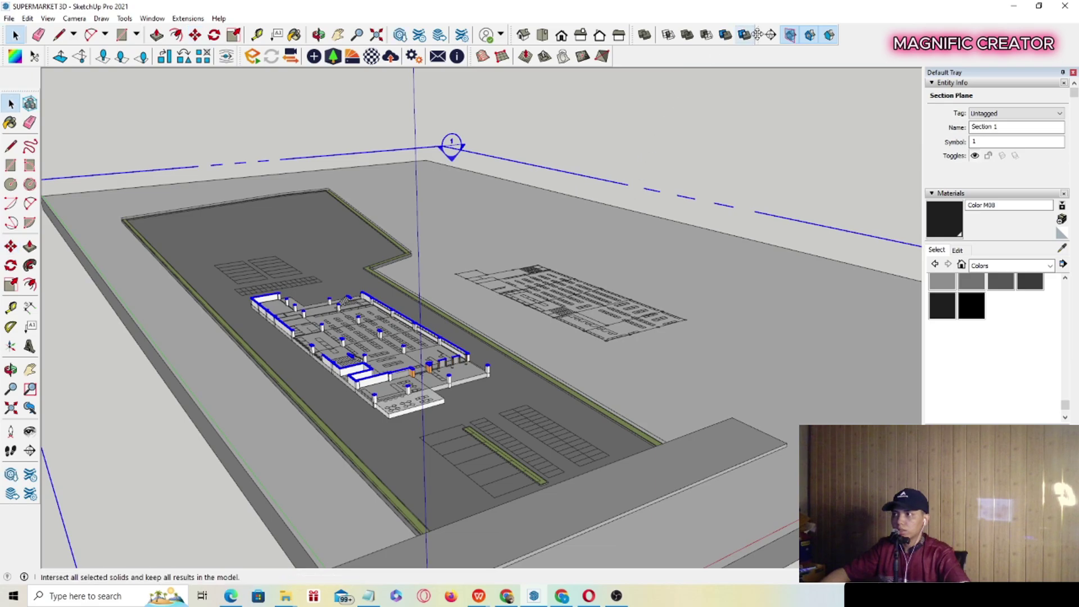
pyautogui.click(790, 35)
# Examine the cut ground-floor layout from above, along with the separate floor plan drawing beside the site.
pyautogui.scroll(4, 383, 388)
pyautogui.moveTo(418, 260); pyautogui.dragTo(395, 319, button='middle')
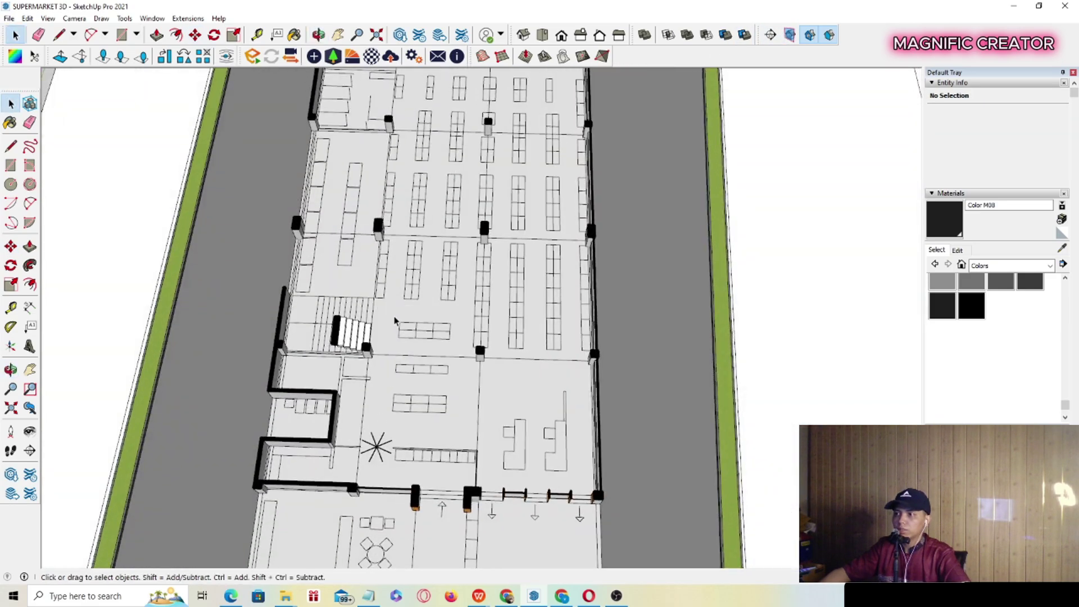
pyautogui.scroll(-1, 444, 248)
pyautogui.keyDown('shift'); pyautogui.moveTo(444, 247); pyautogui.dragTo(426, 443, button='middle'); pyautogui.keyUp('shift')
pyautogui.scroll(-2, 426, 443)
pyautogui.keyDown('shift'); pyautogui.moveTo(461, 391); pyautogui.dragTo(316, 225, button='middle'); pyautogui.keyUp('shift')
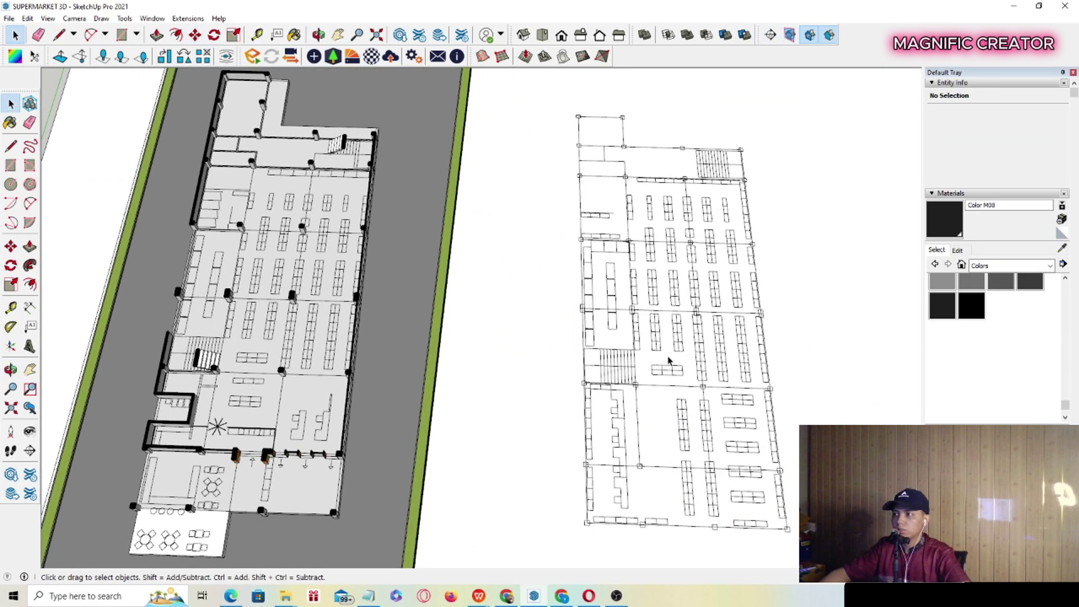
pyautogui.scroll(2, 243, 485)
pyautogui.keyDown('shift'); pyautogui.moveTo(243, 485); pyautogui.dragTo(400, 453, button='middle'); pyautogui.keyUp('shift')
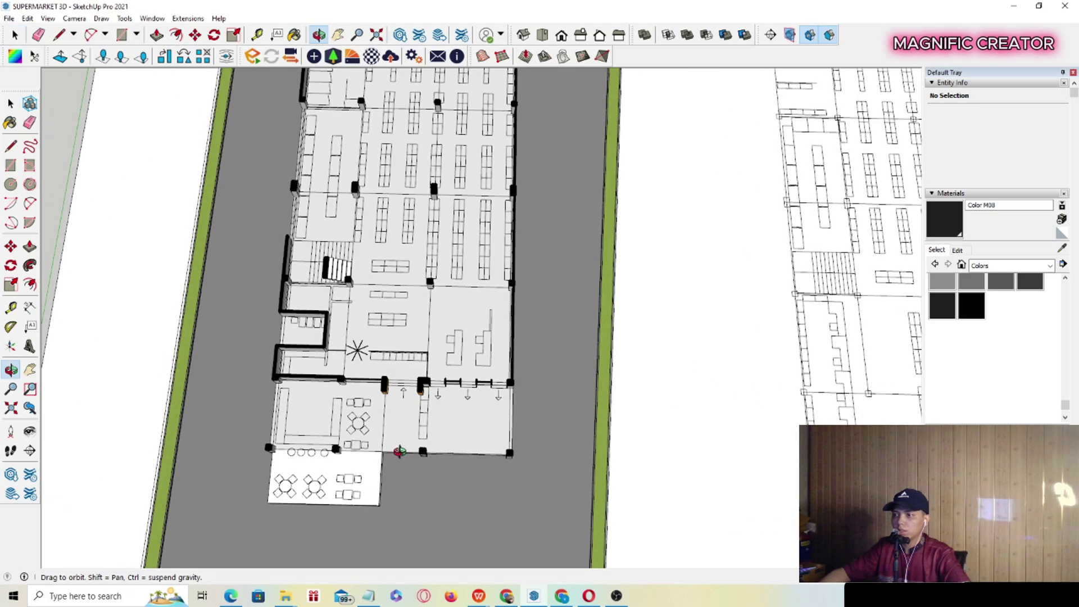
pyautogui.scroll(2, 384, 445)
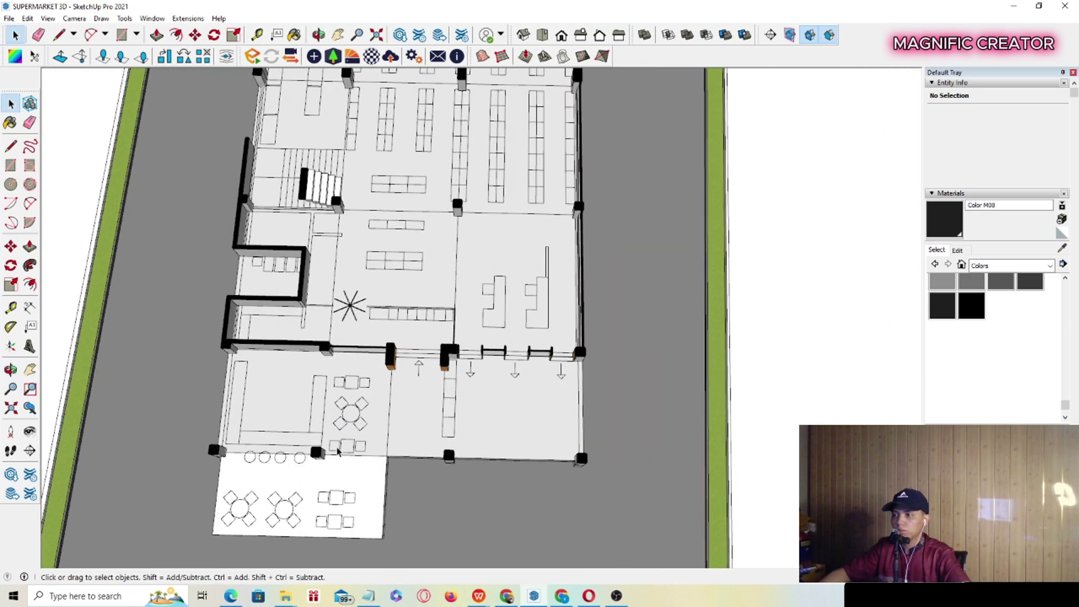
# Examine the front parking bays and green divider between the building and the road.
pyautogui.scroll(-4, 371, 438)
pyautogui.keyDown('shift'); pyautogui.moveTo(373, 458); pyautogui.dragTo(426, 240, button='middle'); pyautogui.keyUp('shift')
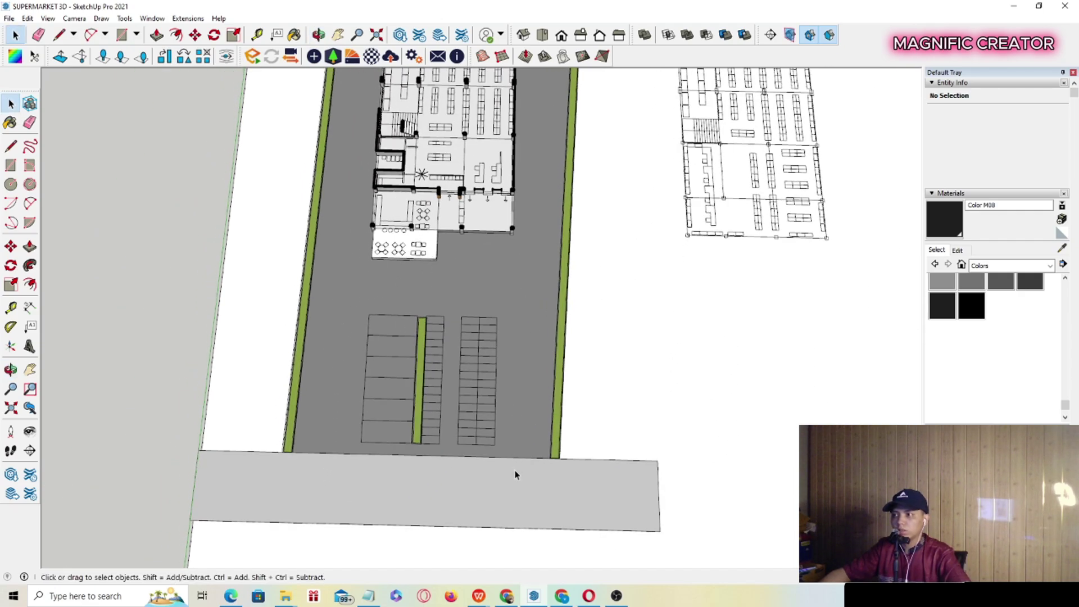
pyautogui.moveTo(489, 348)
pyautogui.keyDown('shift'); pyautogui.mouseDown(button='middle')
pyautogui.moveTo(429, 313)
pyautogui.moveTo(416, 499)
pyautogui.mouseUp(button='middle'); pyautogui.keyUp('shift')
pyautogui.scroll(-3, 408, 403)
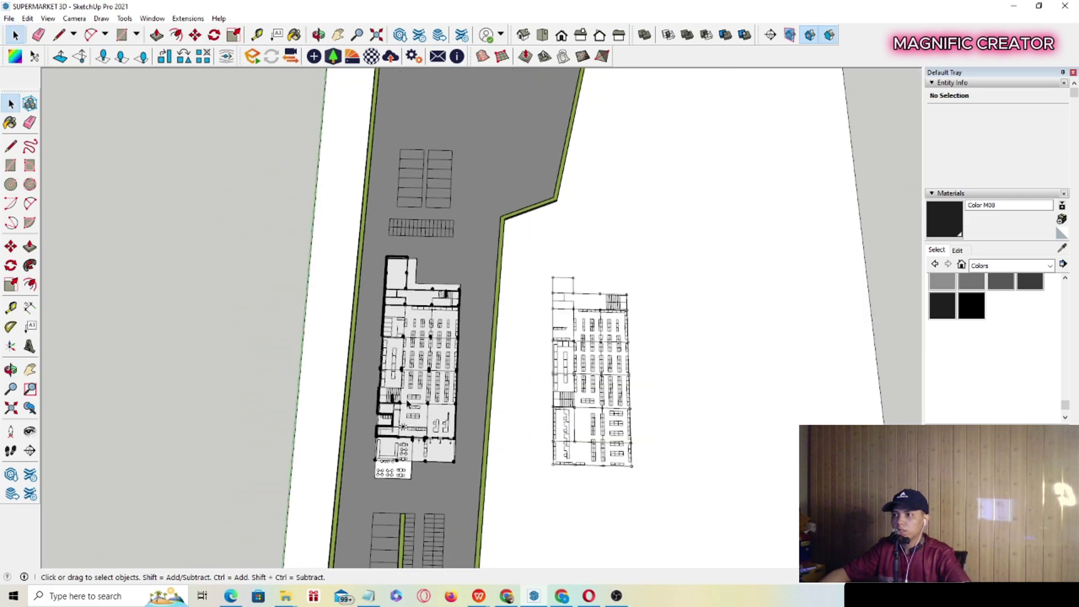
pyautogui.moveTo(407, 399)
pyautogui.keyDown('shift'); pyautogui.mouseDown(button='middle')
pyautogui.moveTo(410, 430)
pyautogui.moveTo(438, 380)
pyautogui.mouseUp(button='middle'); pyautogui.keyUp('shift')
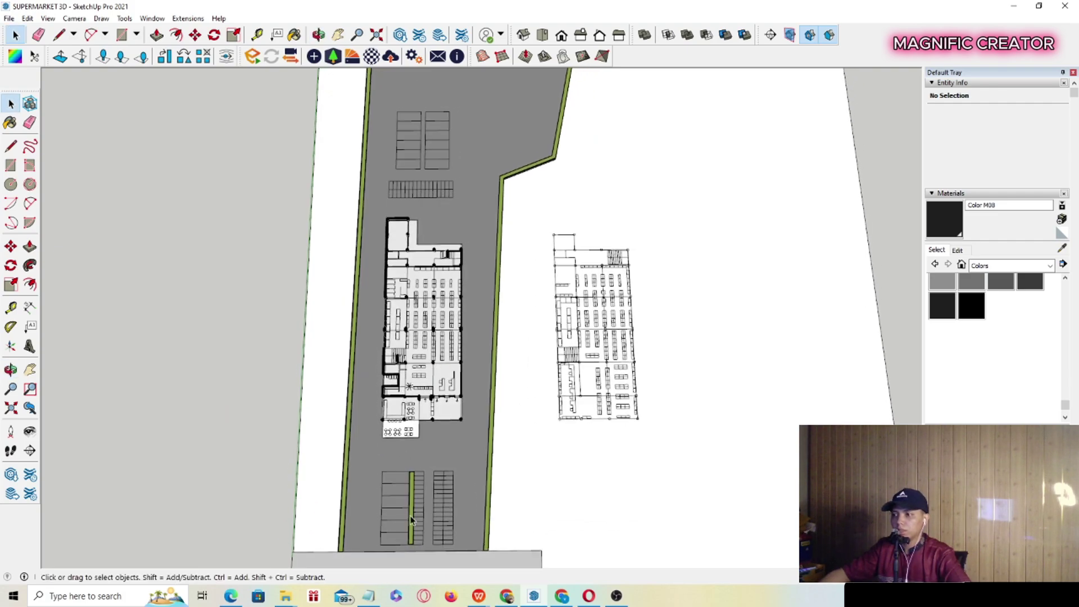
pyautogui.scroll(5, 378, 541)
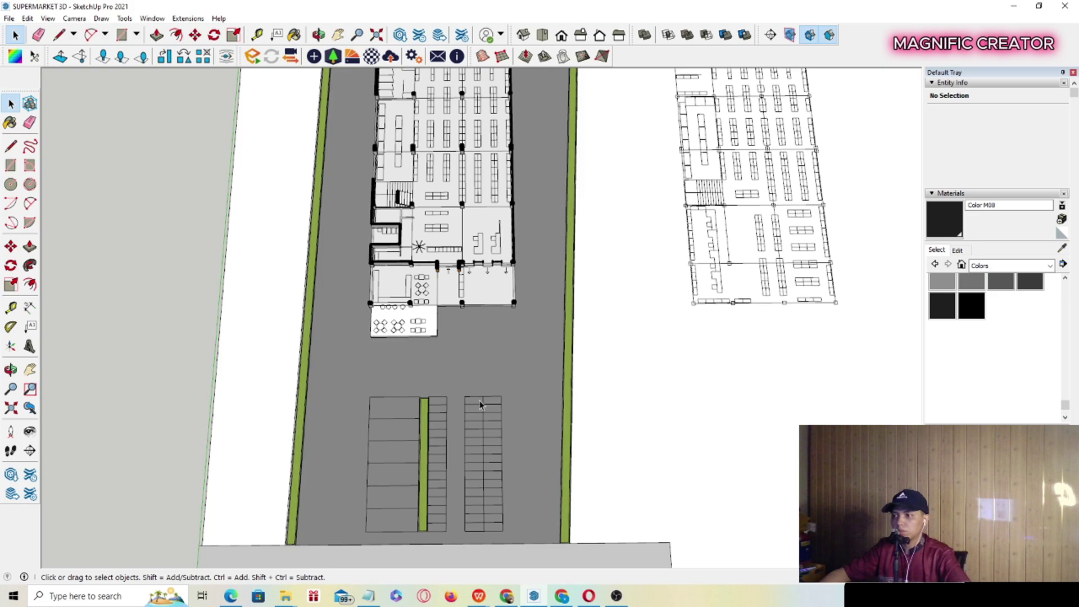
# Examine the rear parking bays and the open area behind the building.
pyautogui.scroll(-3, 371, 376)
pyautogui.moveTo(369, 371); pyautogui.dragTo(375, 539, button='middle')
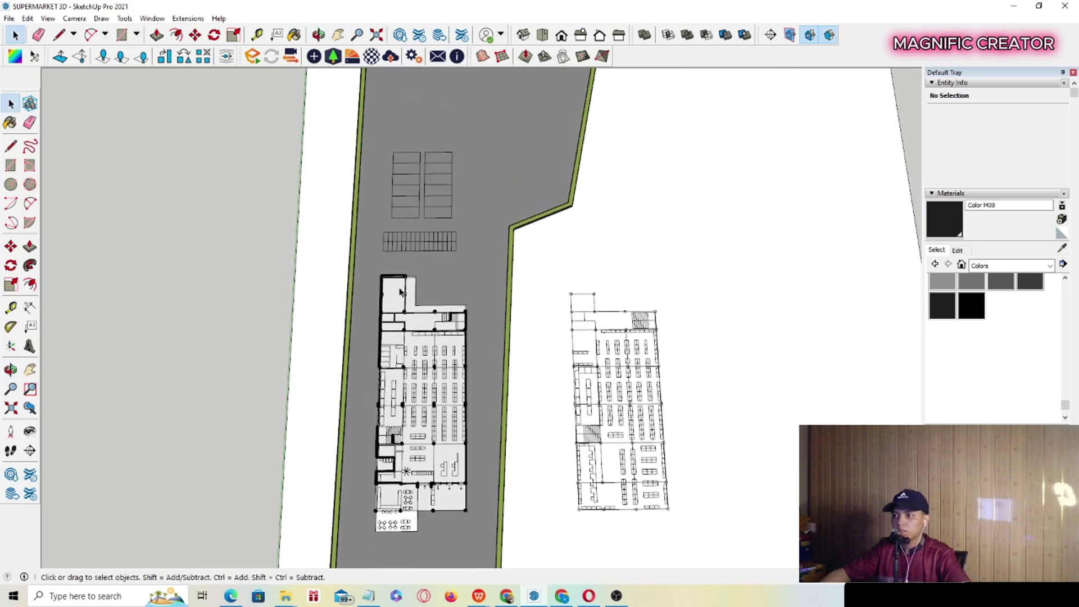
pyautogui.scroll(3, 402, 246)
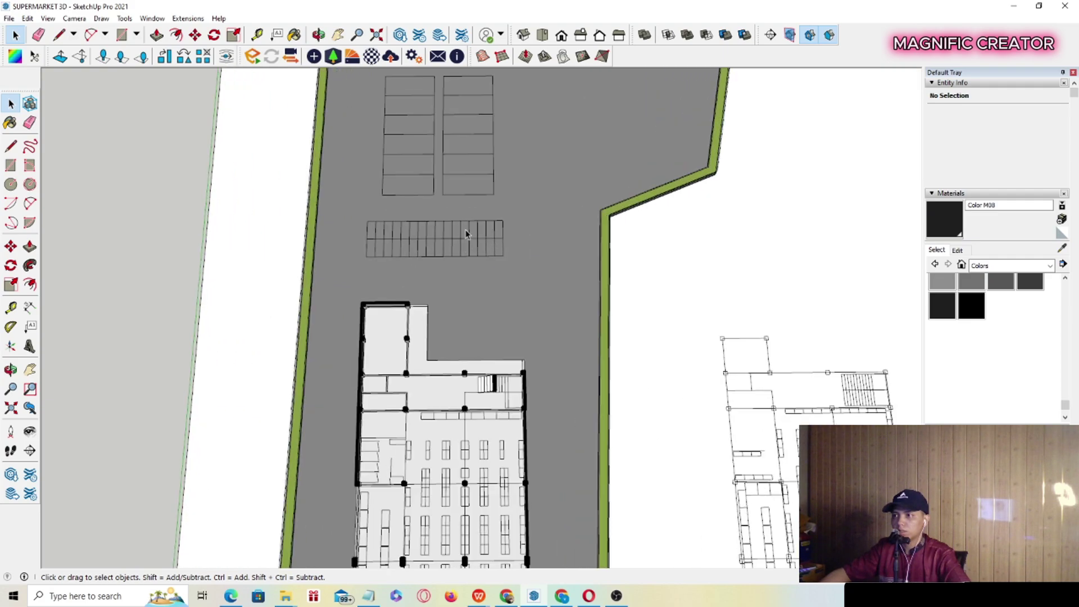
pyautogui.scroll(-2, 444, 240)
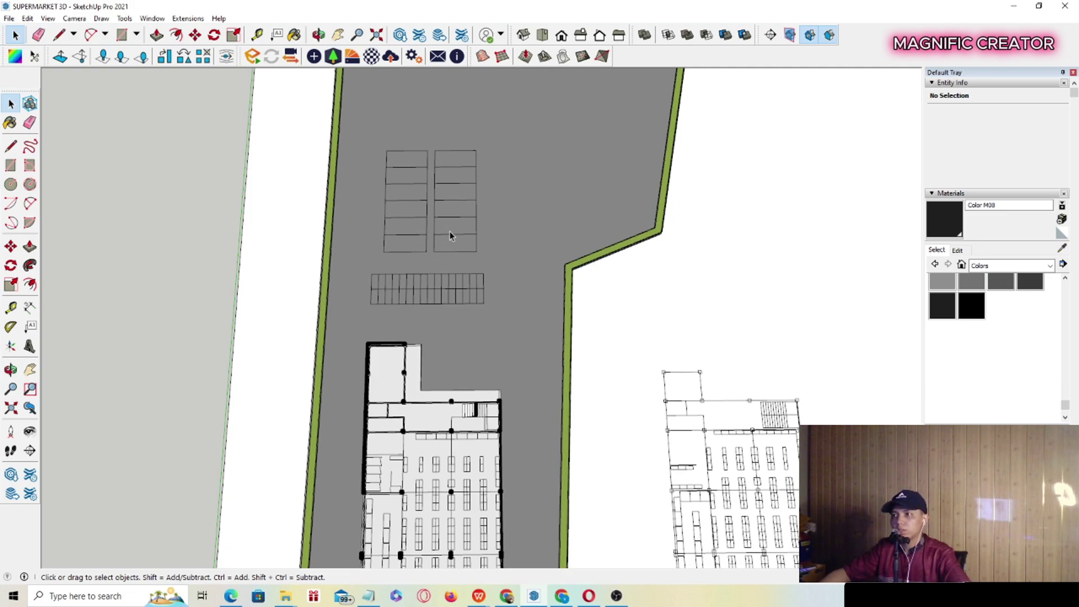
pyautogui.scroll(3, 419, 356)
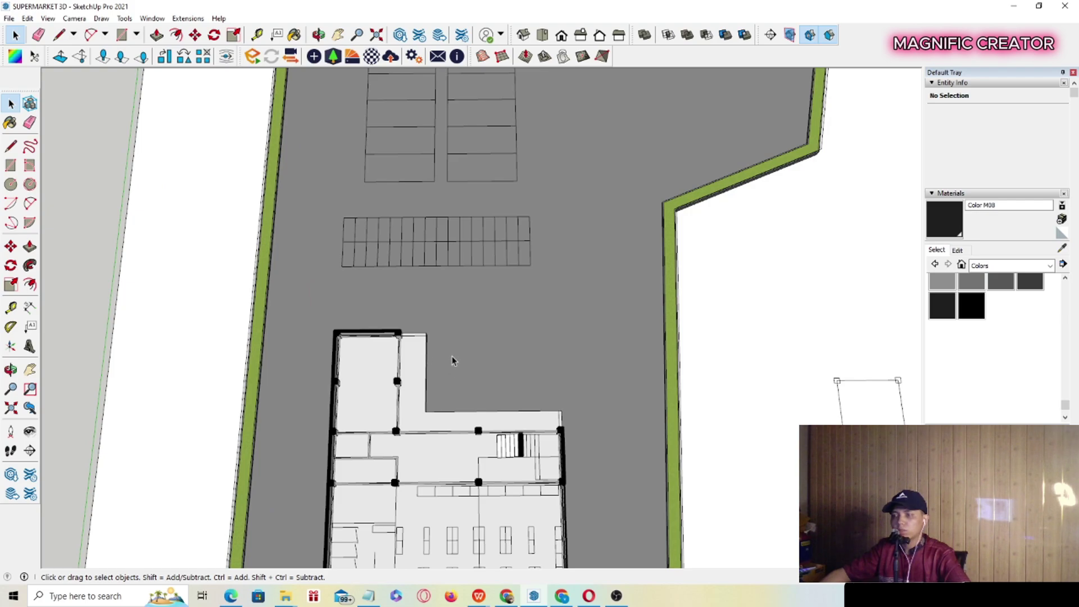
pyautogui.scroll(-3, 461, 356)
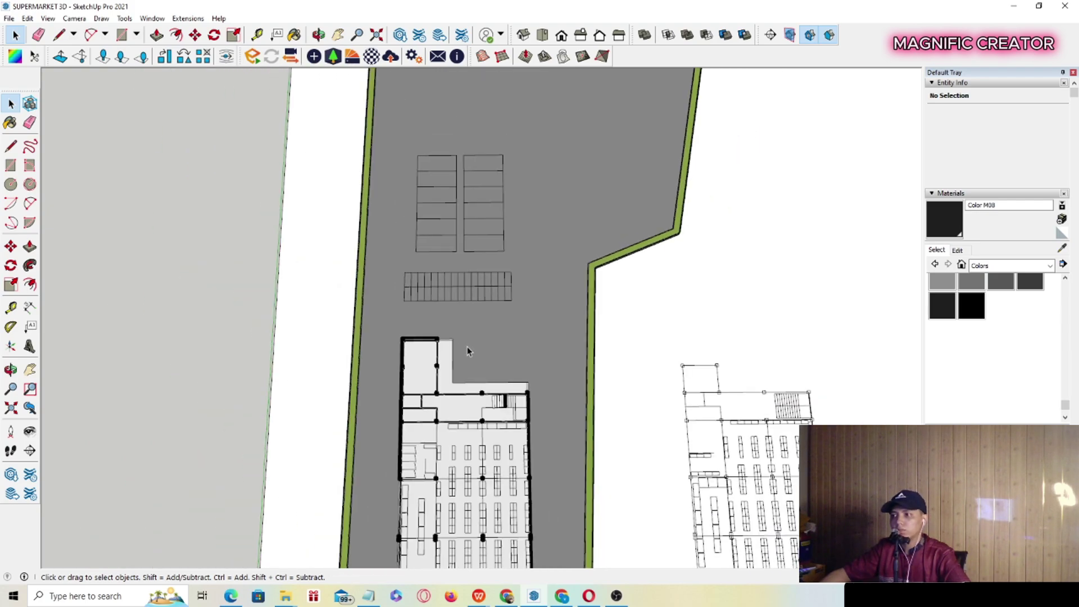
pyautogui.scroll(3, 469, 346)
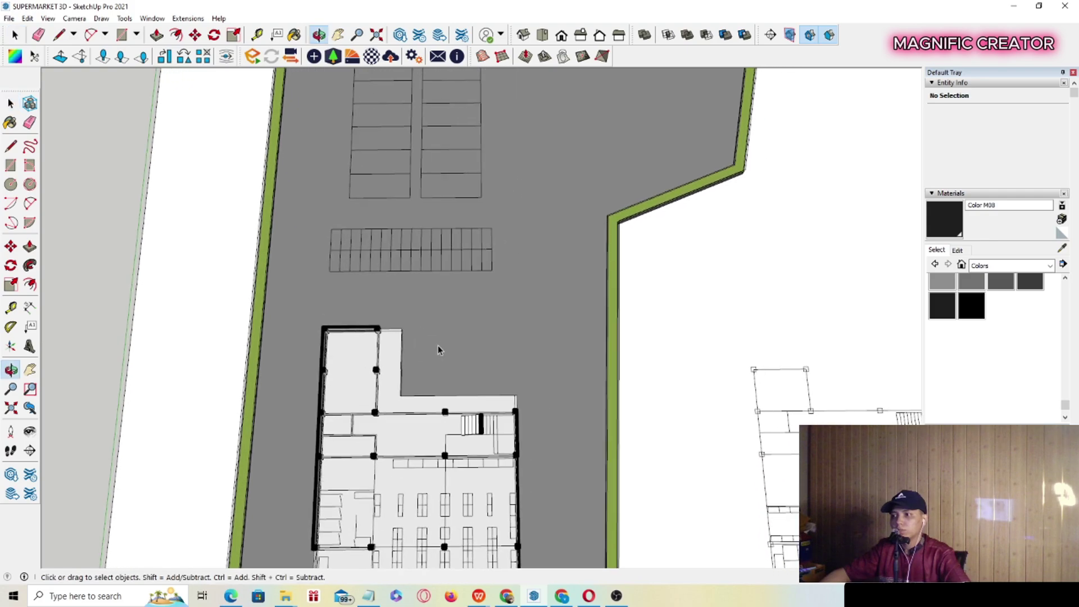
pyautogui.scroll(-3, 436, 347)
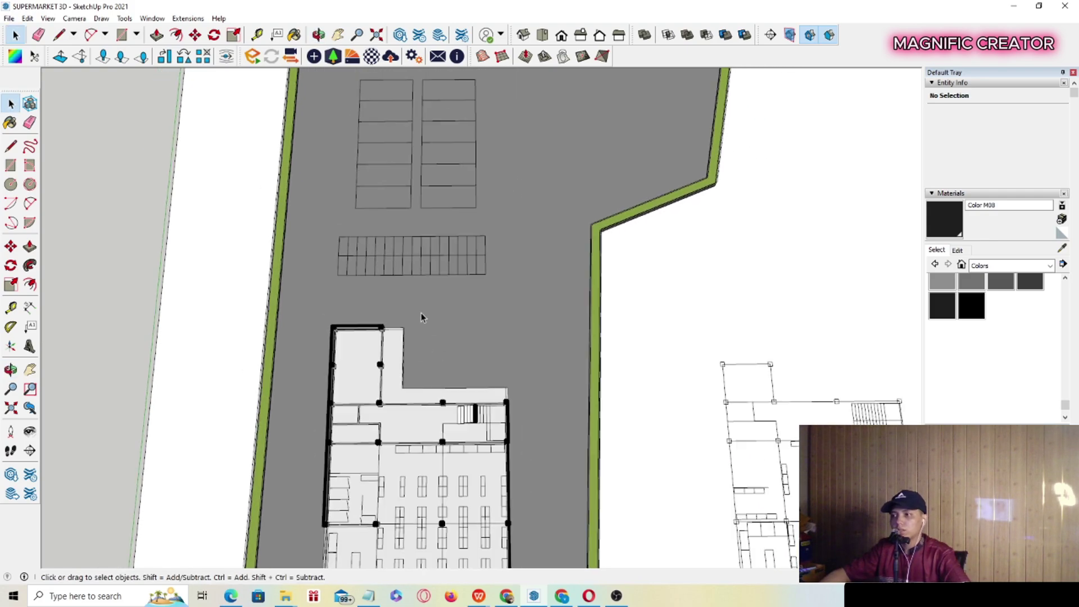
# Inspect the front seating area, its outdoor terrace tables and the building's entrance zone.
pyautogui.scroll(6, 433, 478)
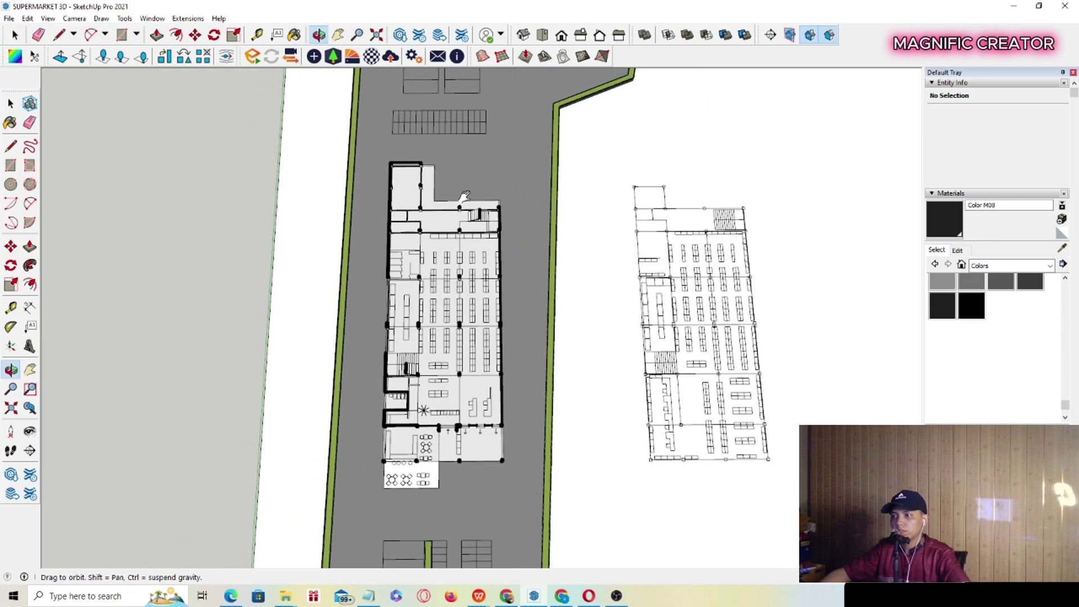
pyautogui.scroll(-4, 393, 427)
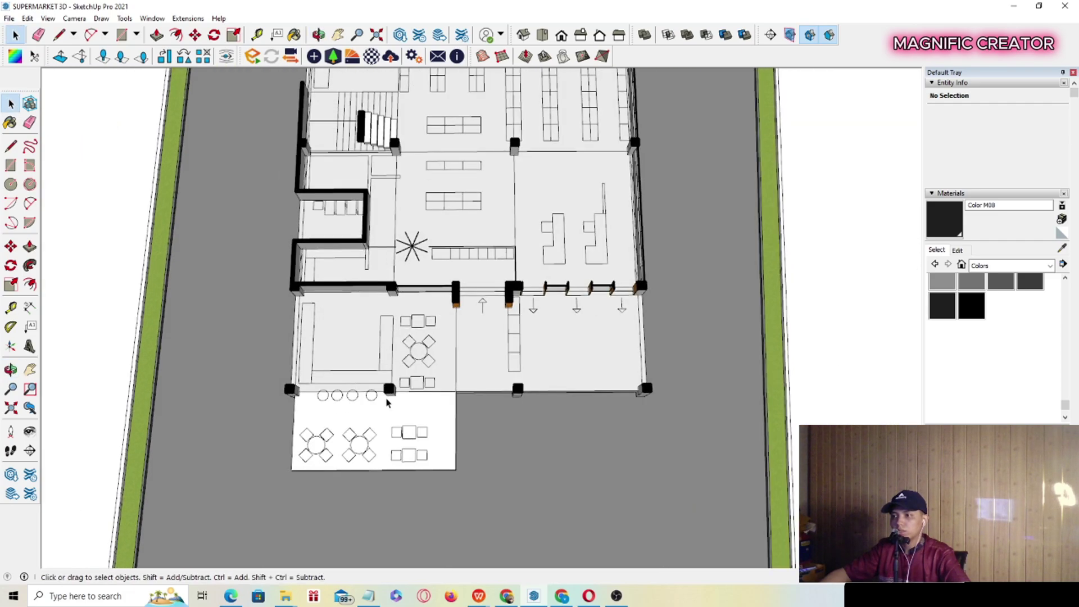
pyautogui.scroll(2, 506, 385)
pyautogui.scroll(2, 509, 280)
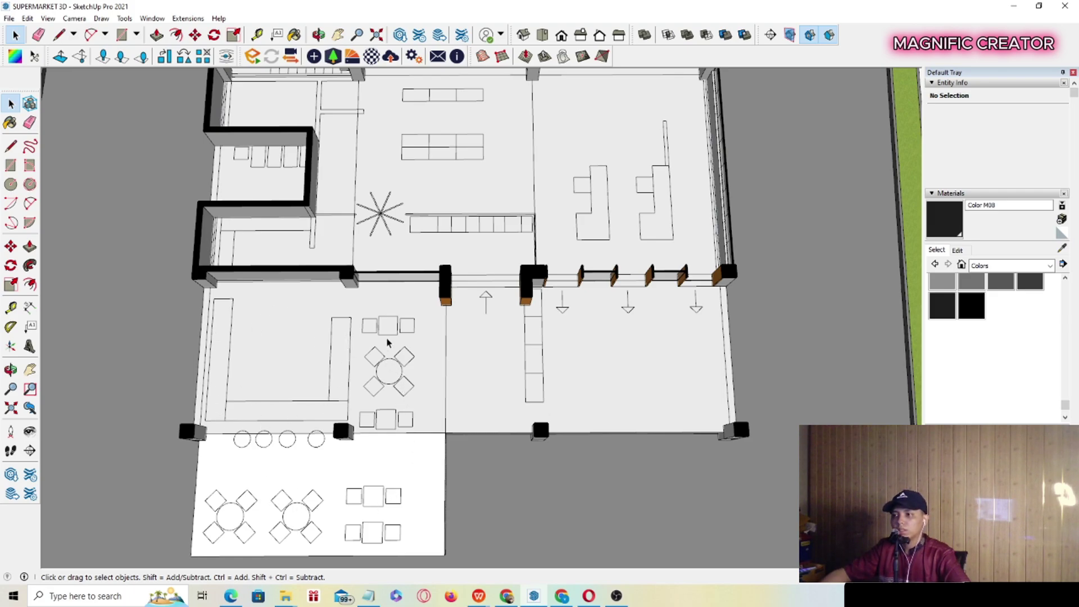
pyautogui.keyDown('shift'); pyautogui.moveTo(387, 418); pyautogui.dragTo(340, 423, button='middle'); pyautogui.keyUp('shift')
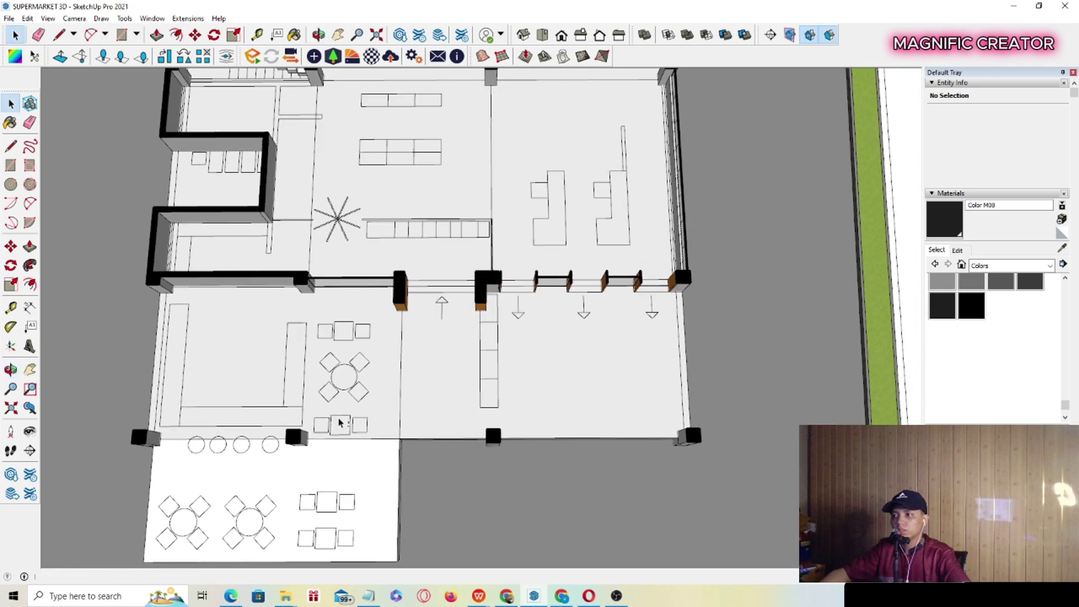
# Inspect the ground-floor rooms between the front wall and the staircase, beside the entrance gate and checkout counters.
pyautogui.keyDown('shift'); pyautogui.moveTo(405, 333); pyautogui.dragTo(431, 542, button='middle'); pyautogui.keyUp('shift')
pyautogui.moveTo(349, 424)
pyautogui.keyDown('shift'); pyautogui.mouseDown(button='middle')
pyautogui.moveTo(384, 414)
pyautogui.moveTo(395, 441)
pyautogui.moveTo(393, 356)
pyautogui.moveTo(386, 424)
pyautogui.mouseUp(button='middle'); pyautogui.keyUp('shift')
pyautogui.scroll(3, 380, 419)
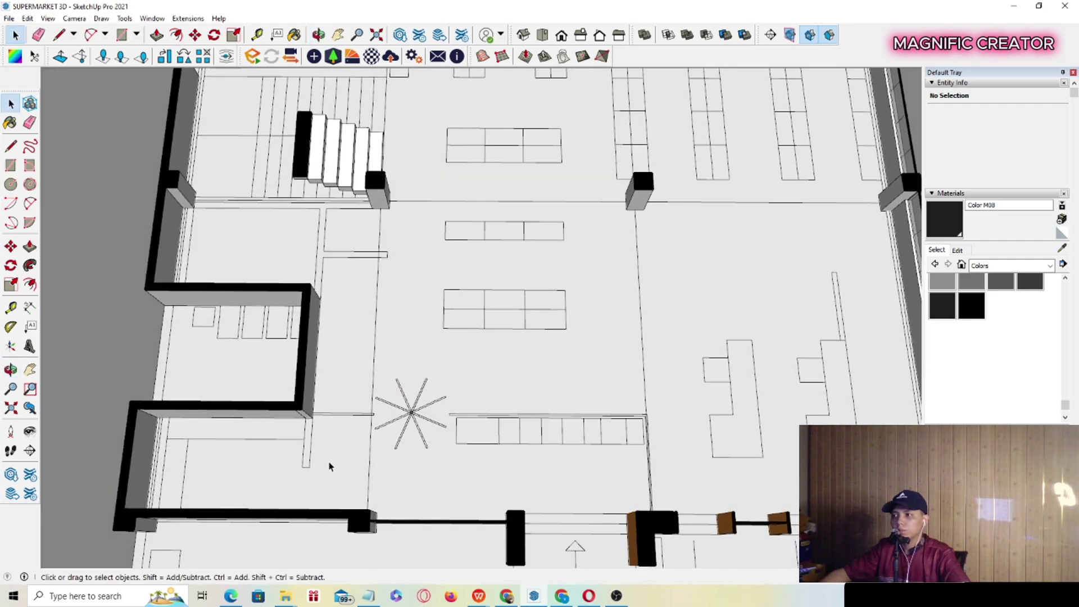
pyautogui.scroll(-2, 329, 466)
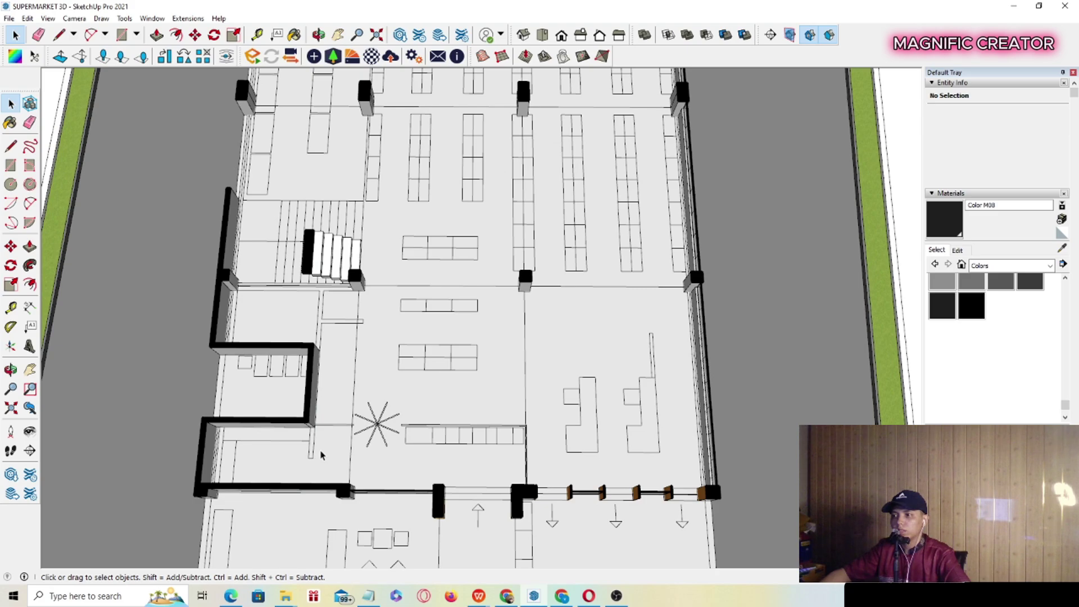
pyautogui.scroll(4, 321, 454)
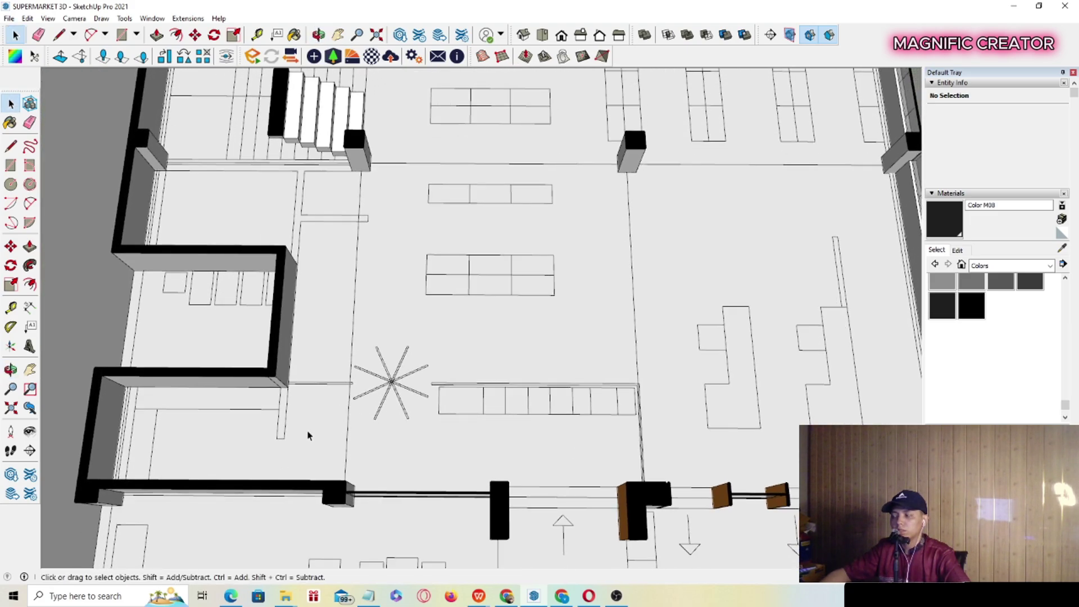
pyautogui.scroll(-3, 309, 434)
pyautogui.scroll(2, 315, 432)
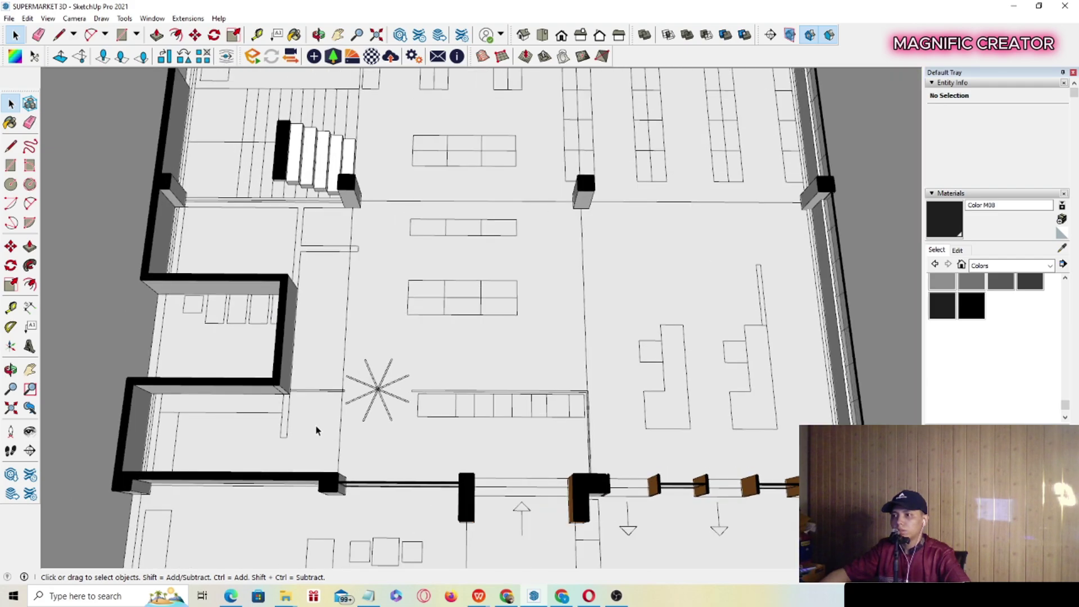
pyautogui.scroll(3, 285, 430)
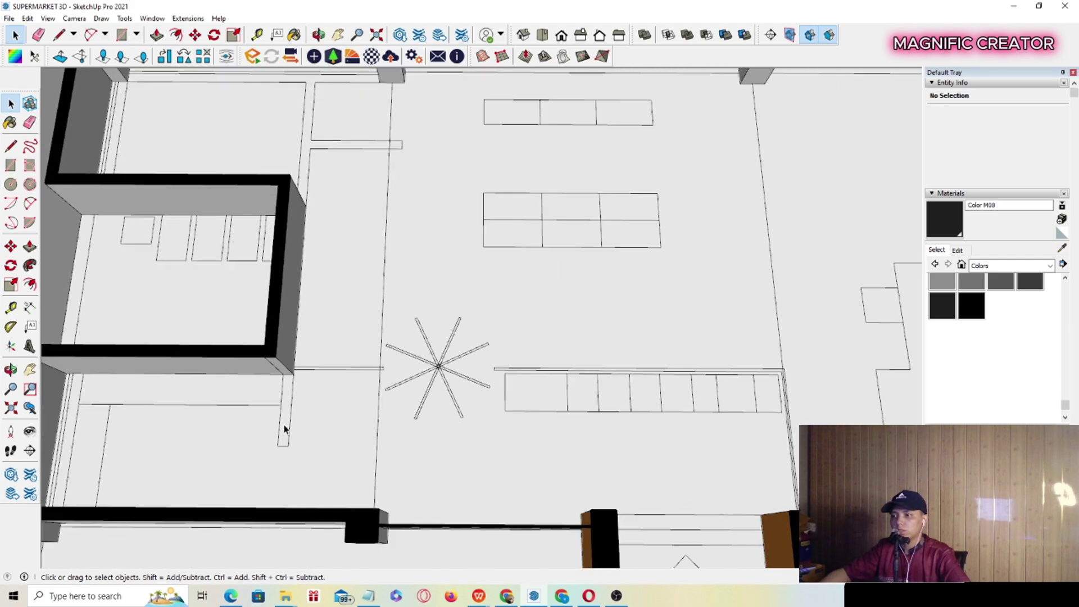
pyautogui.keyDown('shift'); pyautogui.moveTo(279, 427); pyautogui.dragTo(330, 422, button='middle'); pyautogui.keyUp('shift')
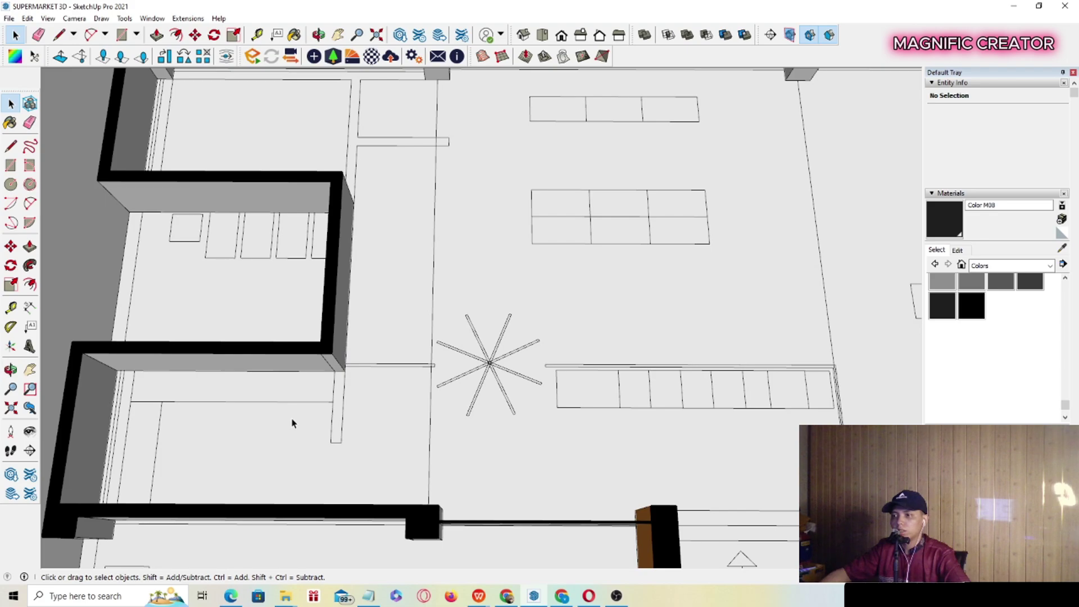
pyautogui.scroll(-3, 276, 422)
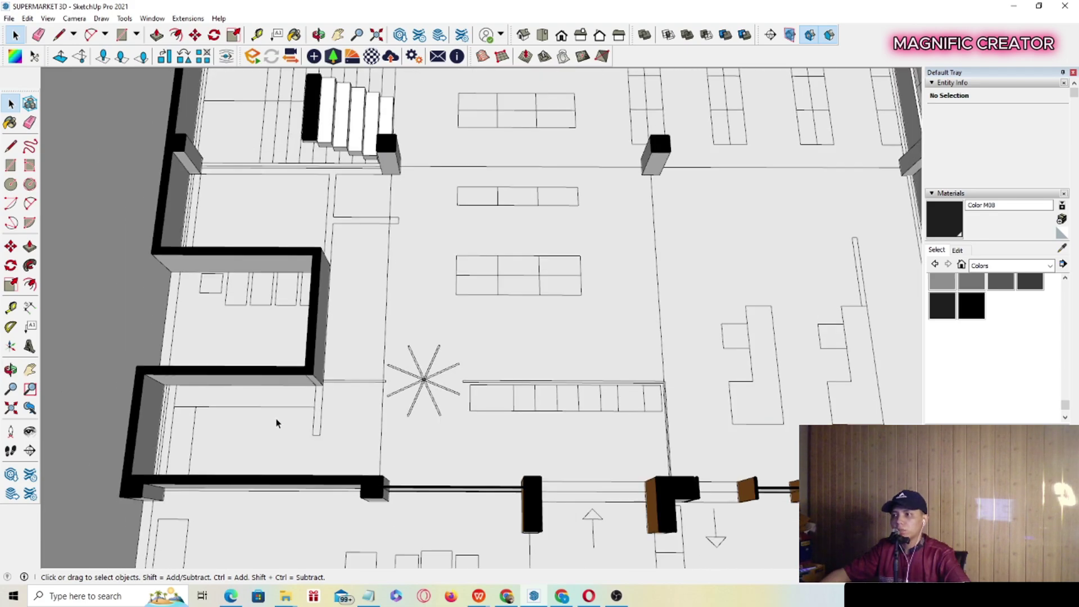
# Inspect the staircase and the shelving aisles in the ground-floor sales area.
pyautogui.scroll(-2, 301, 422)
pyautogui.moveTo(337, 411); pyautogui.dragTo(296, 457, button='middle')
pyautogui.scroll(4, 329, 461)
pyautogui.scroll(-4, 321, 462)
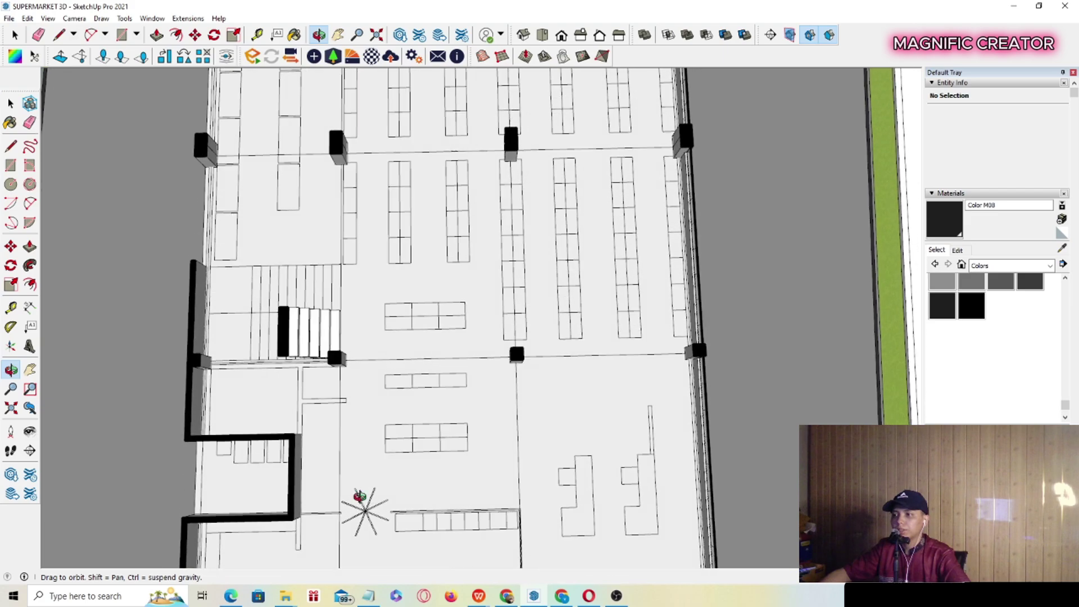
pyautogui.scroll(4, 292, 456)
pyautogui.moveTo(380, 415); pyautogui.dragTo(410, 373, button='middle')
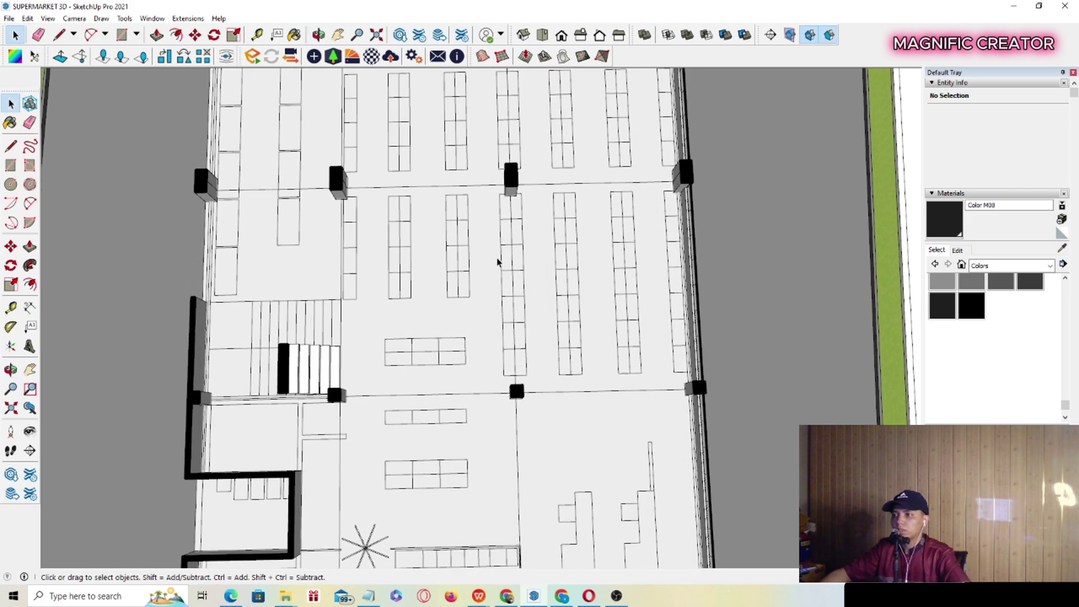
# Inspect the ground-floor shelving aisles and the adjoining side rooms, from the front staircase back to the rear wall.
pyautogui.scroll(-4, 498, 262)
pyautogui.moveTo(498, 262); pyautogui.dragTo(409, 292, button='middle')
pyautogui.scroll(3, 410, 292)
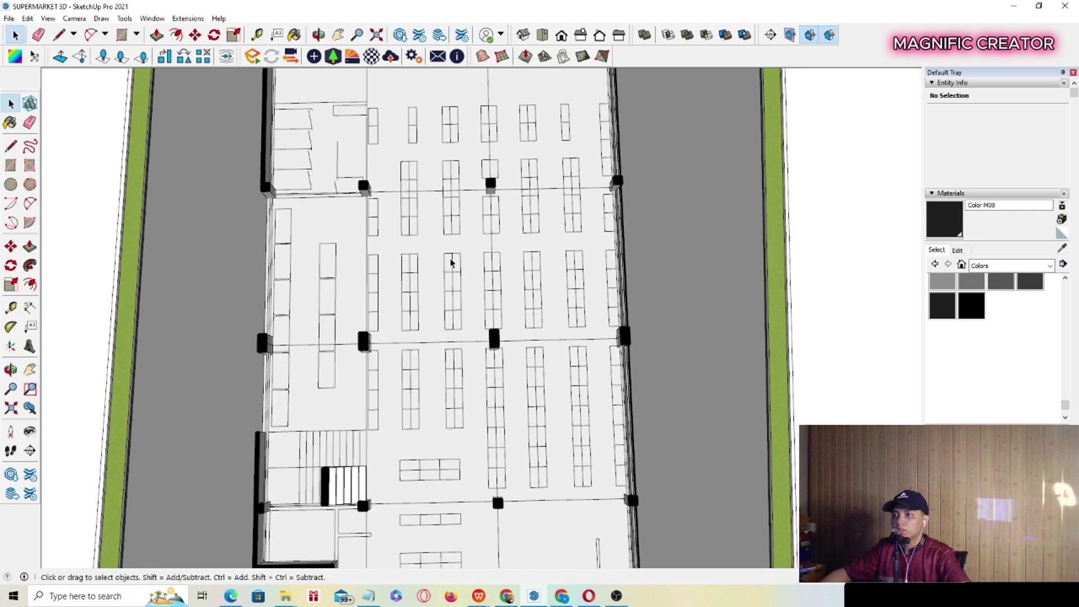
pyautogui.scroll(3, 292, 306)
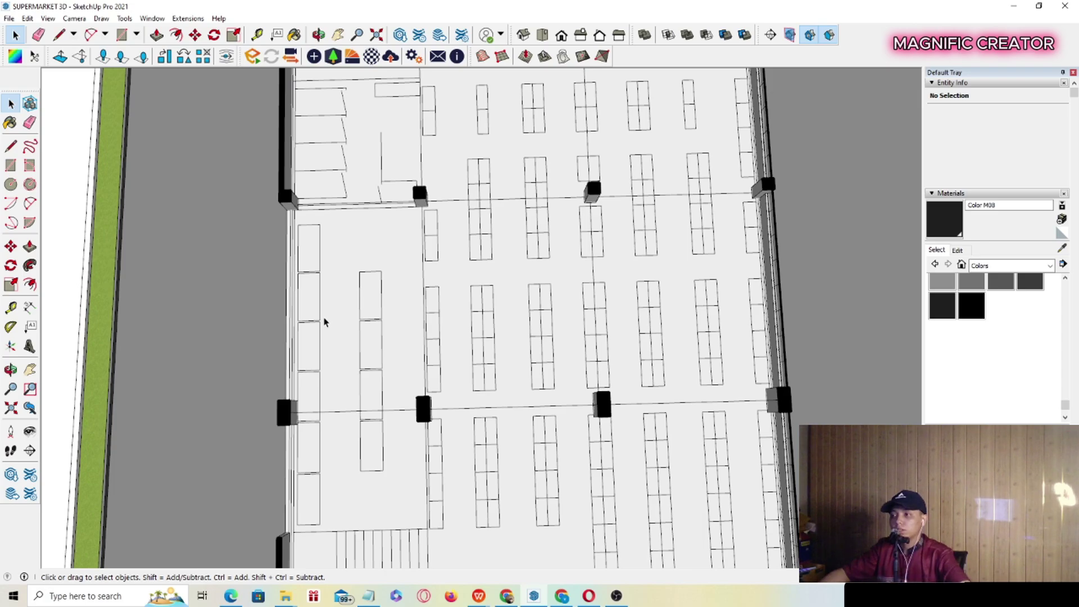
pyautogui.moveTo(326, 327); pyautogui.dragTo(308, 325, button='middle')
pyautogui.scroll(-1, 426, 284)
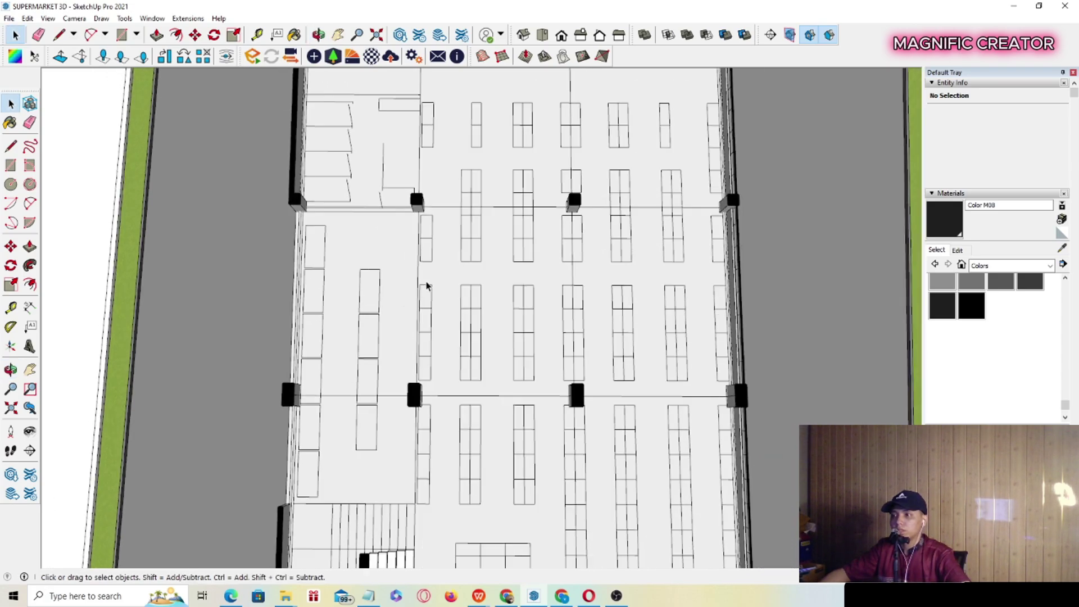
pyautogui.keyDown('shift'); pyautogui.moveTo(426, 283); pyautogui.dragTo(393, 439, button='middle'); pyautogui.keyUp('shift')
pyautogui.scroll(2, 387, 274)
pyautogui.moveTo(542, 208); pyautogui.dragTo(474, 262, button='middle')
pyautogui.moveTo(615, 257); pyautogui.dragTo(508, 248, button='middle')
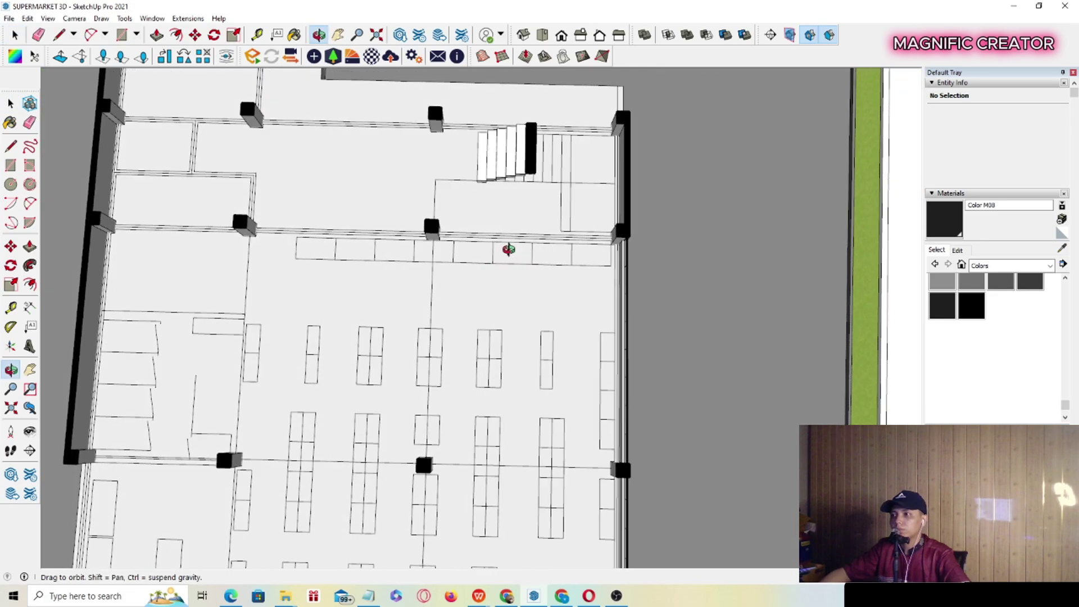
# Examine the rear service rooms, the second staircase and the storage wing behind the ground-floor sales area.
pyautogui.keyDown('shift'); pyautogui.moveTo(392, 274); pyautogui.dragTo(460, 347, button='middle'); pyautogui.keyUp('shift')
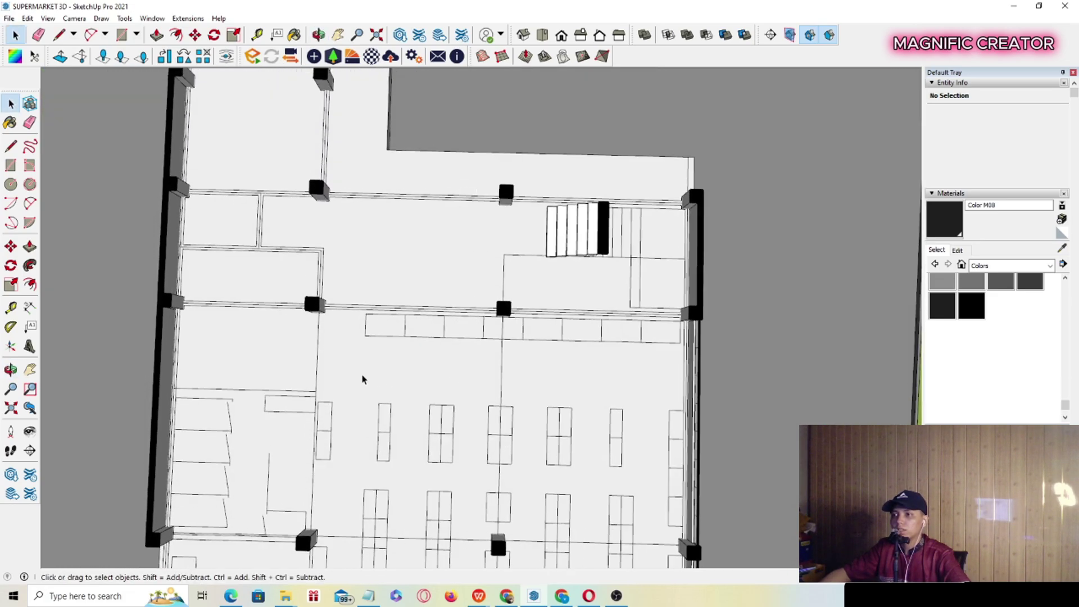
pyautogui.scroll(-1, 360, 376)
pyautogui.scroll(1, 296, 299)
pyautogui.keyDown('shift'); pyautogui.moveTo(297, 300); pyautogui.dragTo(289, 353, button='middle'); pyautogui.keyUp('shift')
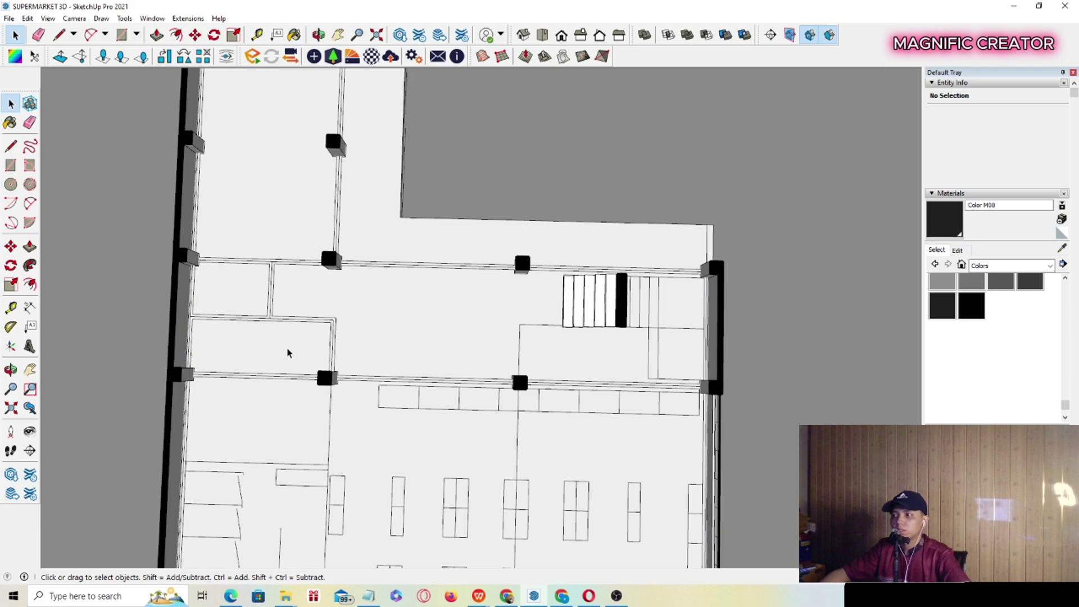
pyautogui.scroll(-1, 277, 324)
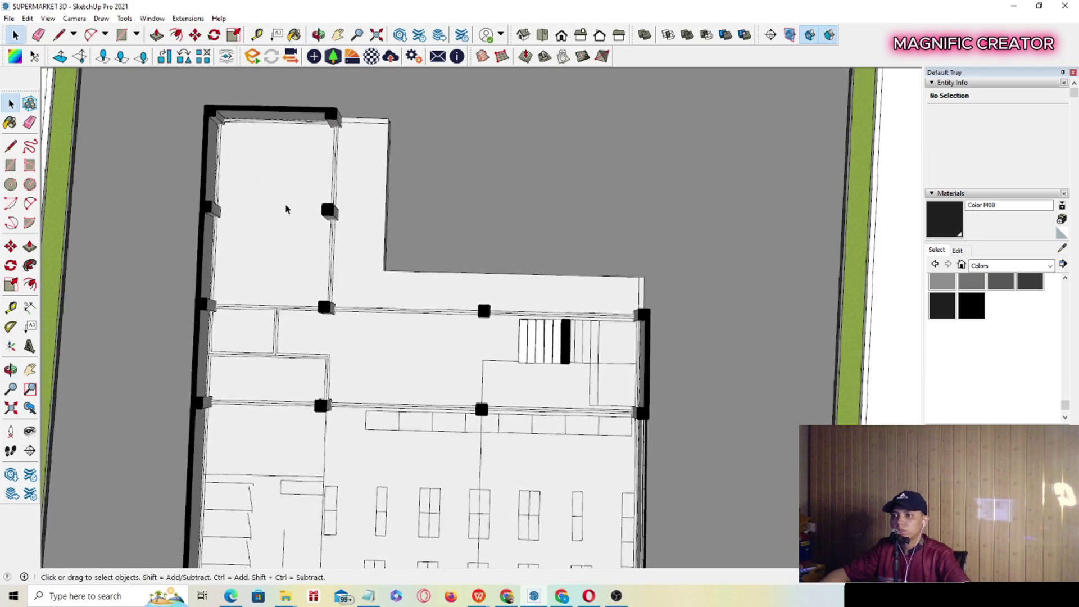
pyautogui.scroll(-1, 277, 225)
pyautogui.scroll(2, 265, 280)
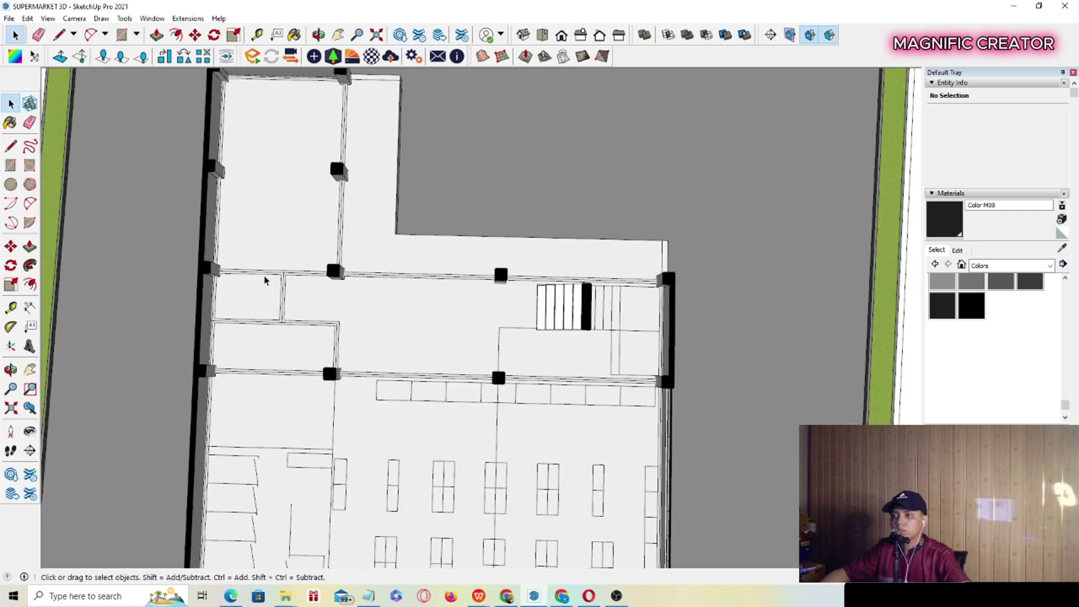
pyautogui.scroll(1, 268, 303)
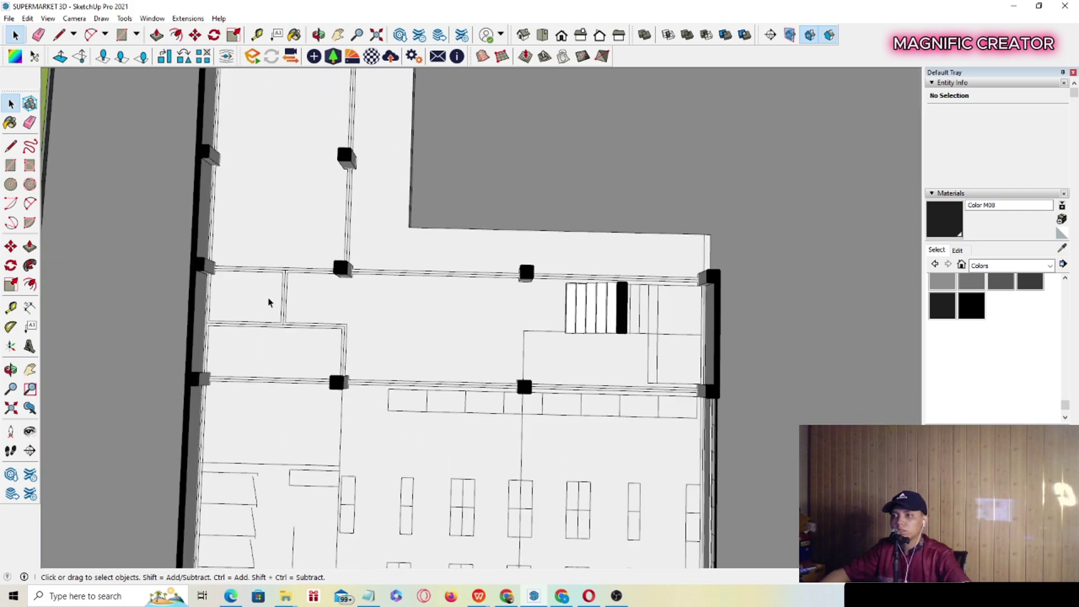
pyautogui.scroll(-1, 268, 302)
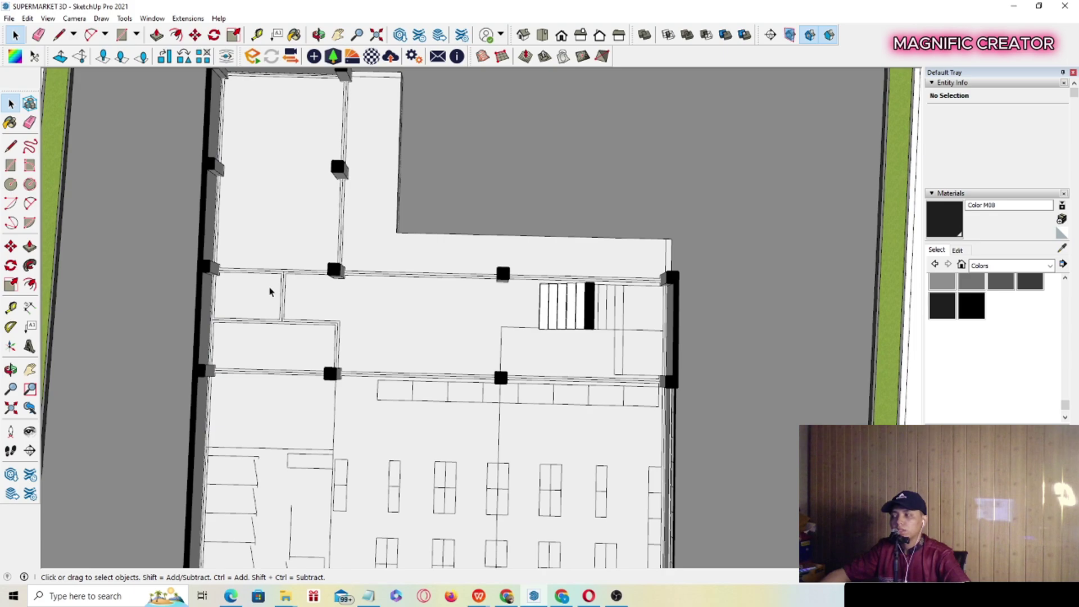
pyautogui.scroll(2, 330, 349)
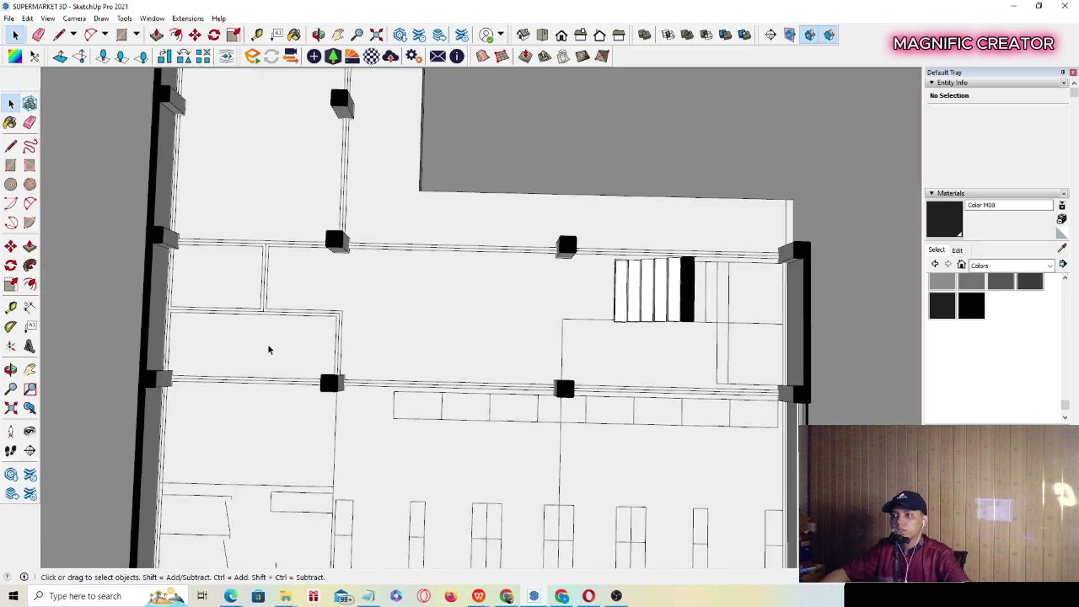
pyautogui.scroll(-2, 301, 197)
pyautogui.scroll(1, 301, 197)
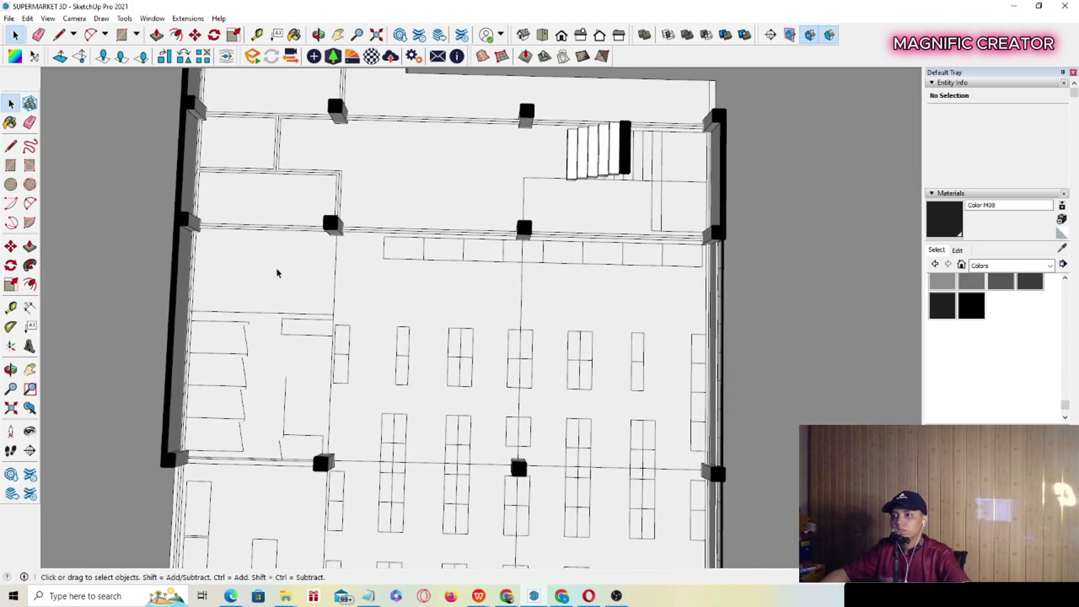
# Review the separate floor plan drawn beside the building, from its rear rooms through the shelving aisles to the front counters.
pyautogui.scroll(-5, 271, 254)
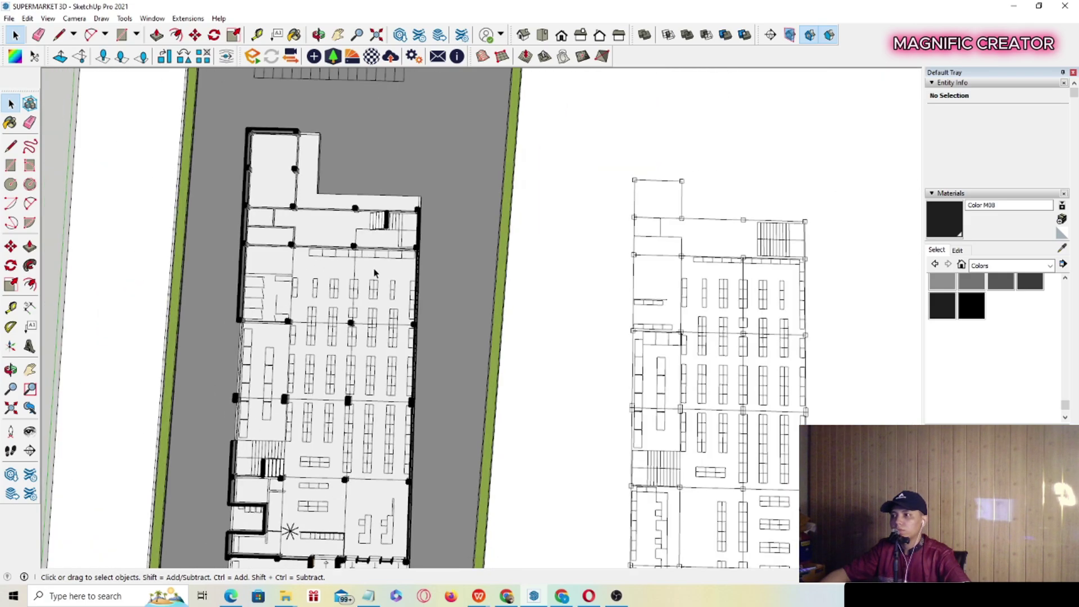
pyautogui.moveTo(521, 295)
pyautogui.keyDown('shift'); pyautogui.mouseDown(button='middle')
pyautogui.moveTo(319, 193)
pyautogui.moveTo(289, 311)
pyautogui.mouseUp(button='middle'); pyautogui.keyUp('shift')
pyautogui.scroll(3, 427, 250)
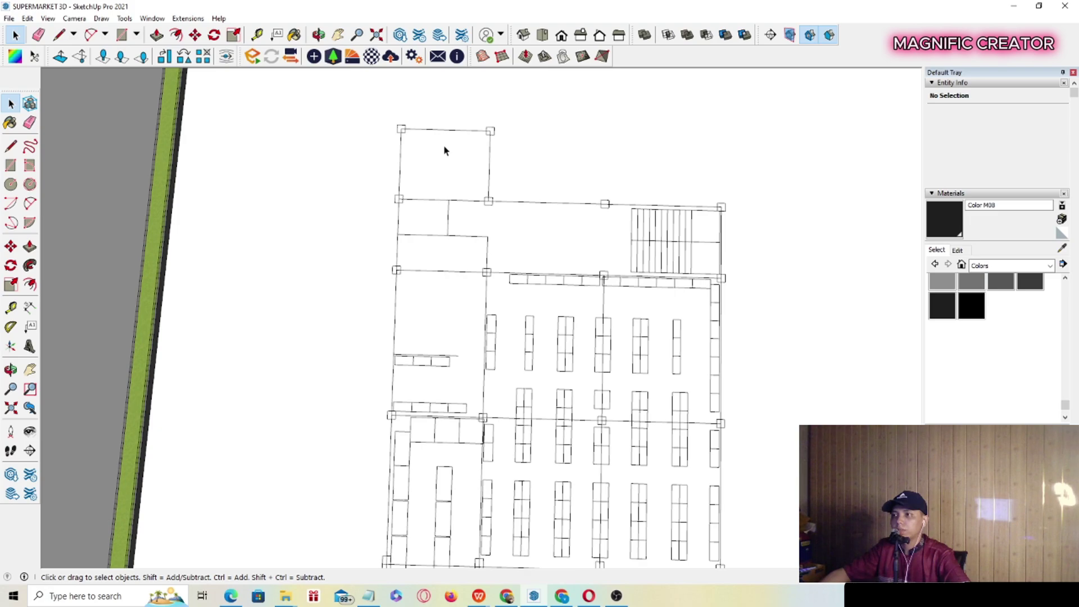
pyautogui.scroll(-3, 457, 243)
pyautogui.scroll(1, 495, 426)
pyautogui.keyDown('shift'); pyautogui.moveTo(493, 424); pyautogui.dragTo(464, 286, button='middle'); pyautogui.keyUp('shift')
pyautogui.scroll(-1, 462, 286)
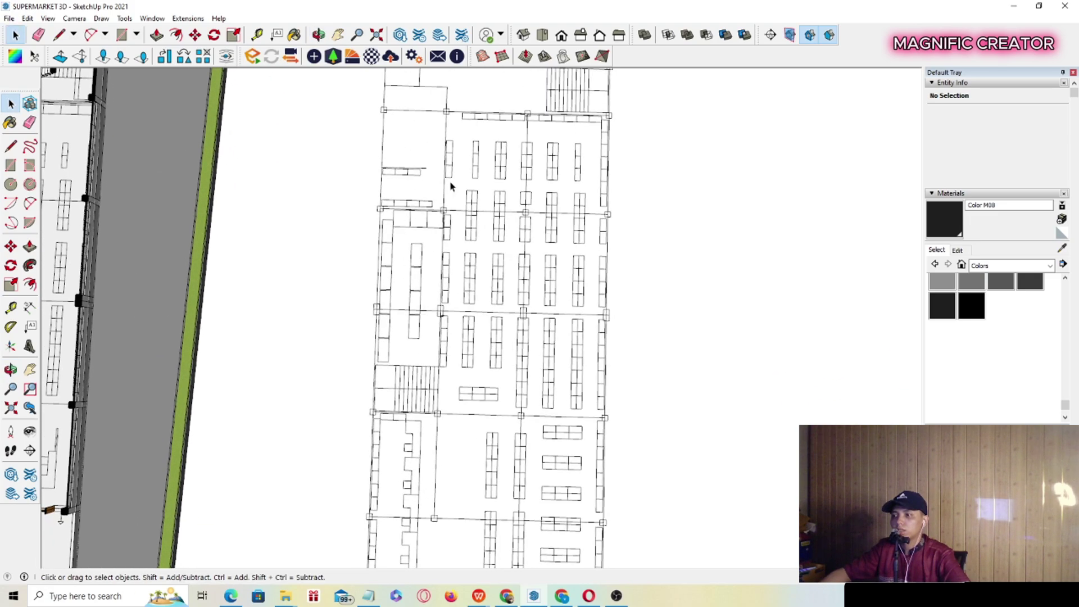
pyautogui.scroll(-2, 523, 315)
pyautogui.scroll(3, 546, 236)
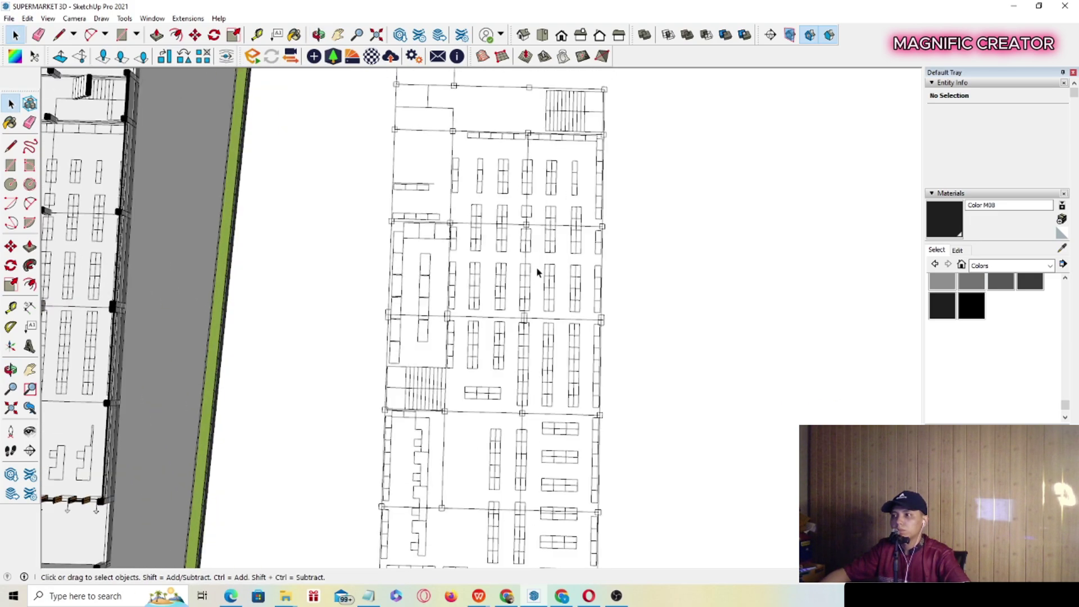
pyautogui.scroll(-1, 538, 219)
pyautogui.scroll(-1, 543, 243)
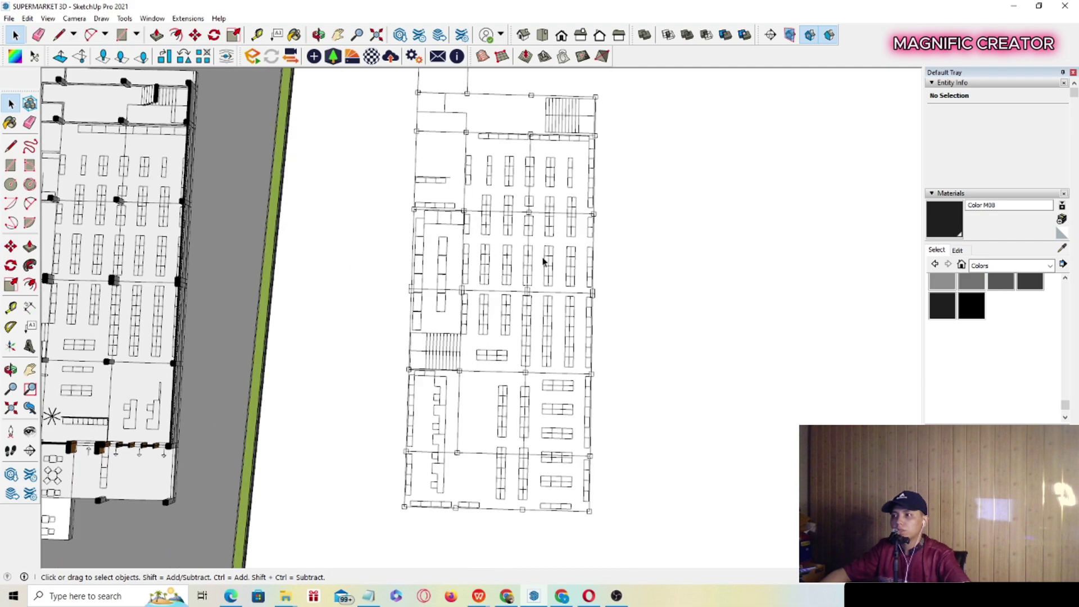
pyautogui.scroll(2, 478, 436)
pyautogui.scroll(1, 444, 425)
pyautogui.keyDown('shift'); pyautogui.moveTo(442, 422); pyautogui.dragTo(455, 324, button='middle'); pyautogui.keyUp('shift')
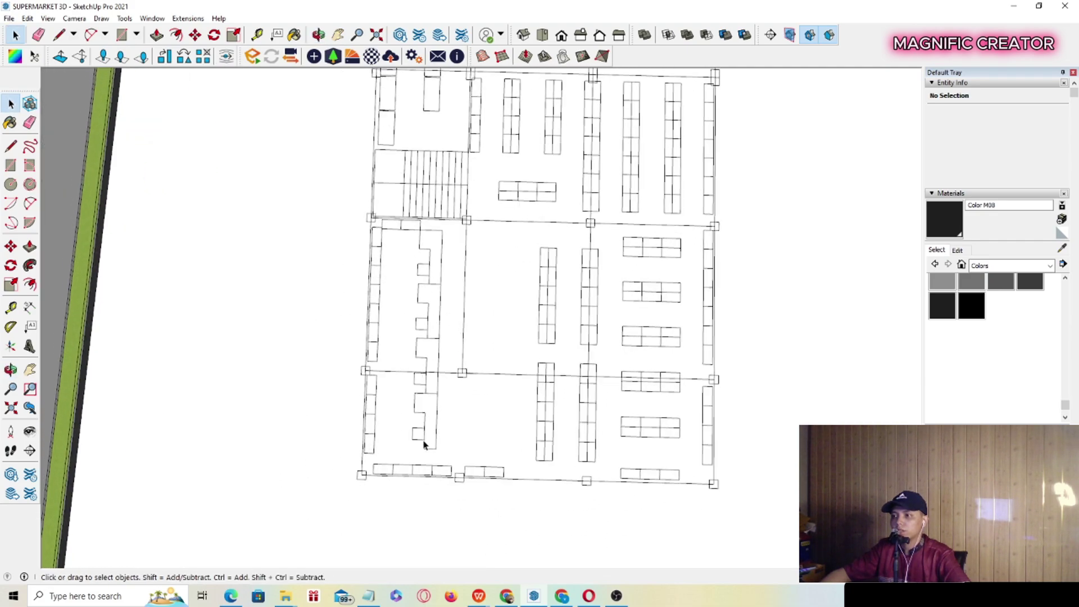
# Compare the row of checkout counters in the separate plan with the front zone of the sectioned building.
pyautogui.moveTo(424, 445); pyautogui.dragTo(690, 341, button='middle')
pyautogui.scroll(1, 697, 349)
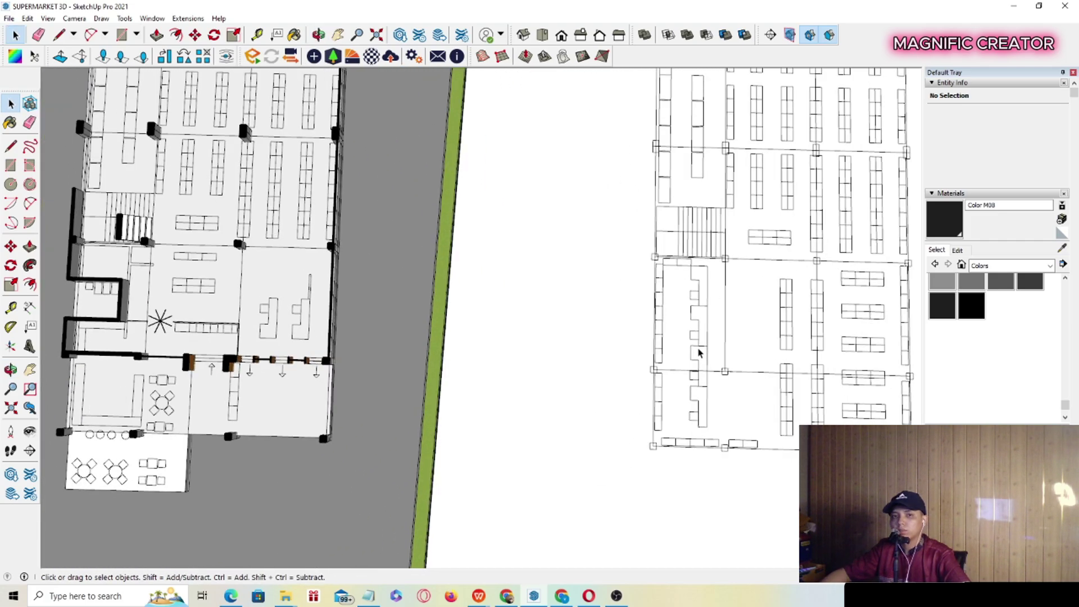
pyautogui.scroll(1, 698, 334)
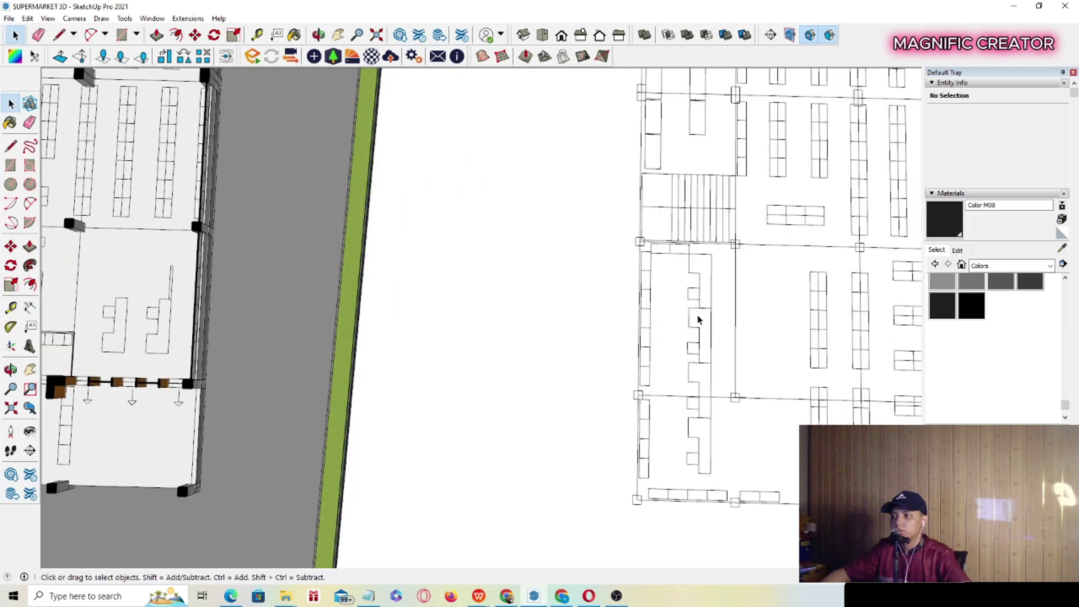
pyautogui.scroll(-1, 700, 388)
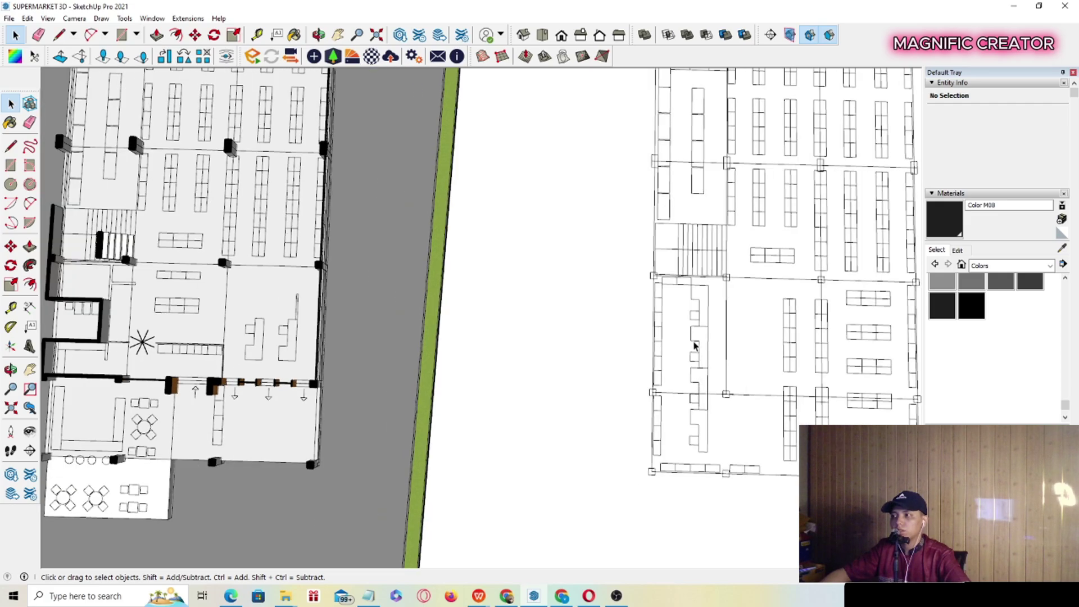
pyautogui.scroll(-1, 694, 338)
pyautogui.keyDown('shift'); pyautogui.moveTo(693, 339); pyautogui.dragTo(668, 343, button='middle'); pyautogui.keyUp('shift')
pyautogui.scroll(2, 662, 359)
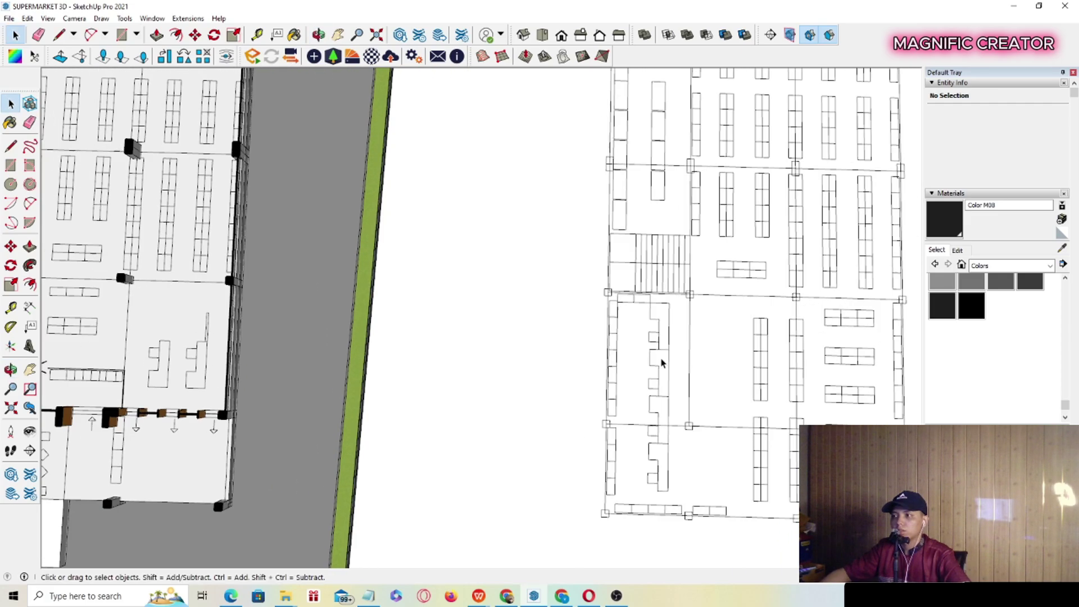
# Inspect the ground-floor checkout counters, the entrance gate and the three exit doors in the front wall.
pyautogui.scroll(3, 251, 376)
pyautogui.scroll(1, 121, 379)
pyautogui.keyDown('shift'); pyautogui.moveTo(124, 383); pyautogui.dragTo(482, 359, button='middle'); pyautogui.keyUp('shift')
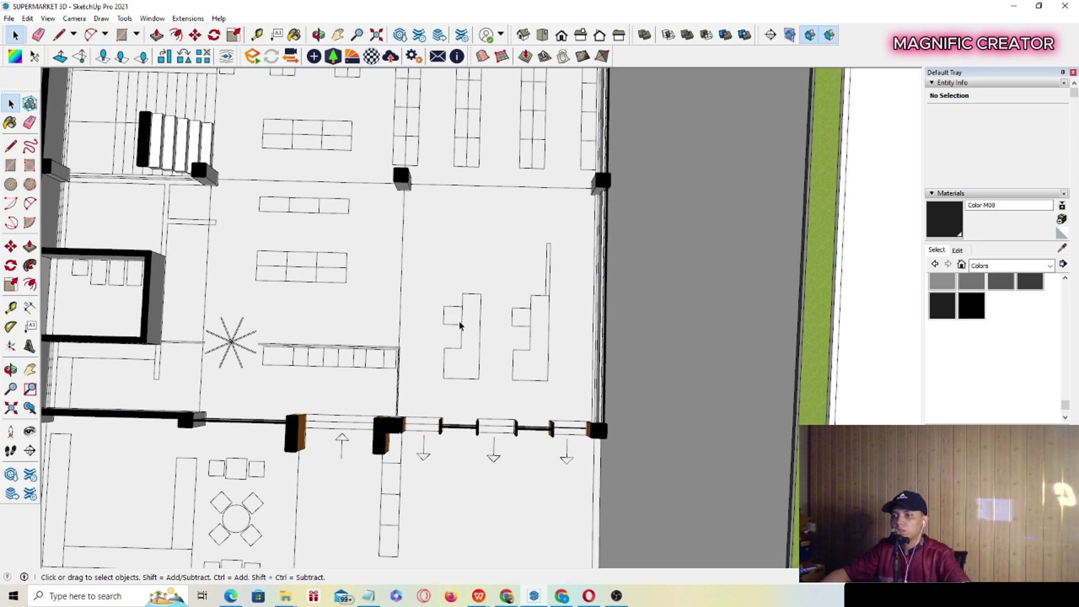
pyautogui.keyDown('shift'); pyautogui.moveTo(388, 255); pyautogui.dragTo(378, 283, button='middle'); pyautogui.keyUp('shift')
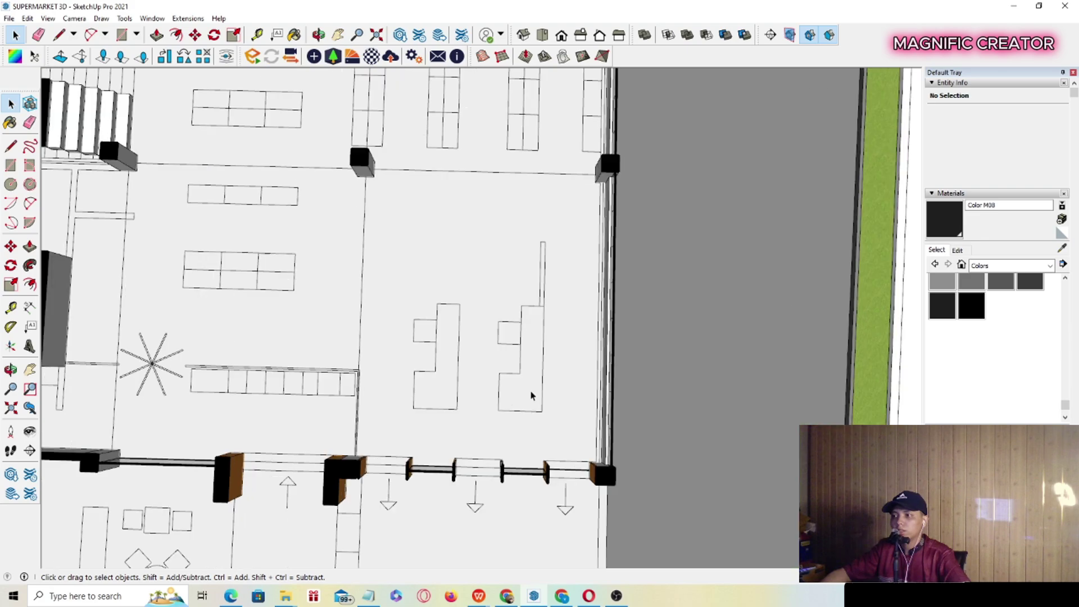
pyautogui.scroll(2, 534, 303)
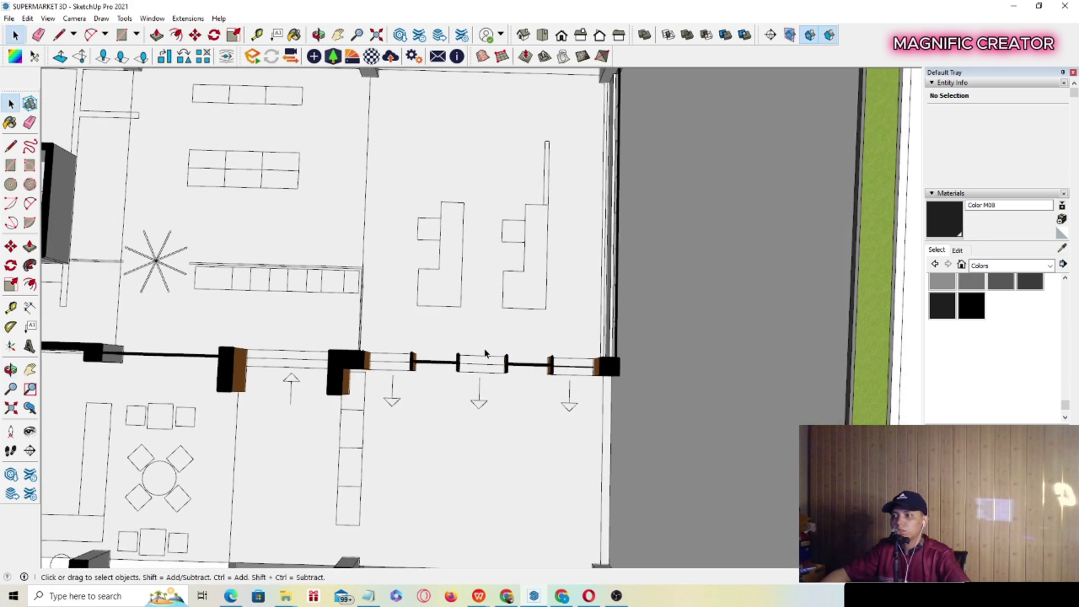
pyautogui.scroll(2, 482, 366)
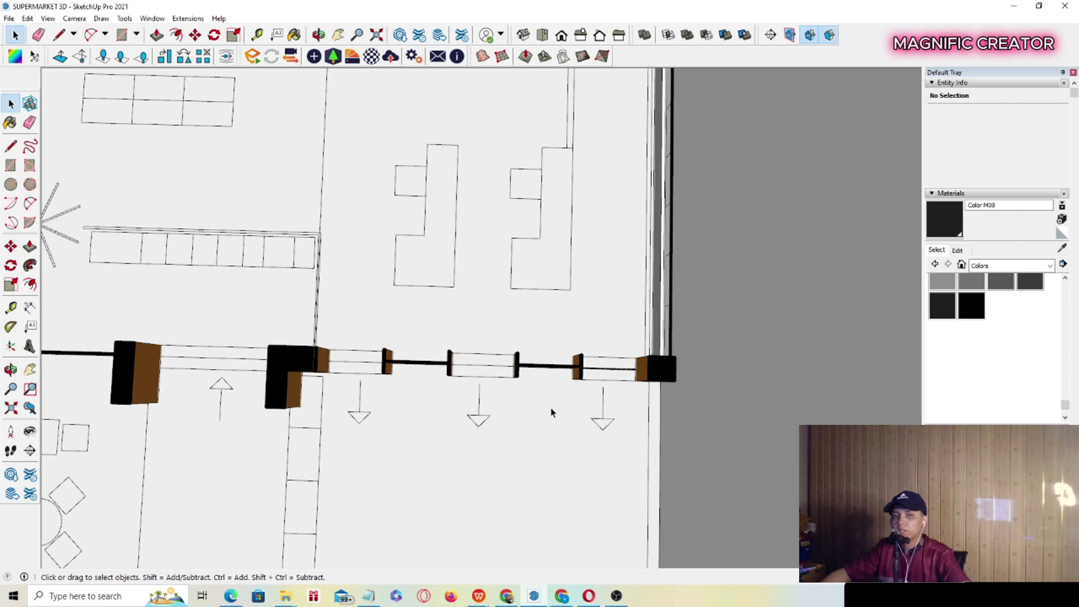
# Turn off the section cut so the whole supermarket building is displayed.
pyautogui.scroll(-5, 551, 413)
pyautogui.moveTo(540, 394); pyautogui.dragTo(511, 418, button='middle')
pyautogui.scroll(-1, 511, 418)
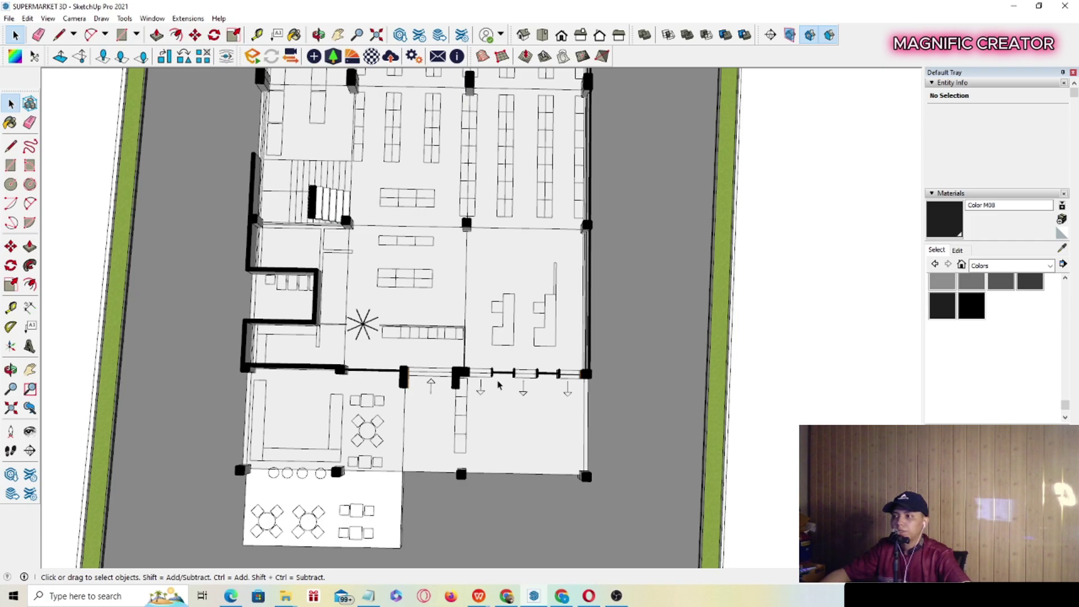
pyautogui.moveTo(459, 415); pyautogui.dragTo(471, 247, button='middle')
pyautogui.scroll(-4, 469, 398)
pyautogui.click(807, 41)
# Inspect the orange front facade group and the open upper floor with its columns.
pyautogui.scroll(1, 427, 386)
pyautogui.click(602, 224)
pyautogui.moveTo(602, 224); pyautogui.dragTo(412, 212, button='middle')
pyautogui.scroll(-3, 413, 214)
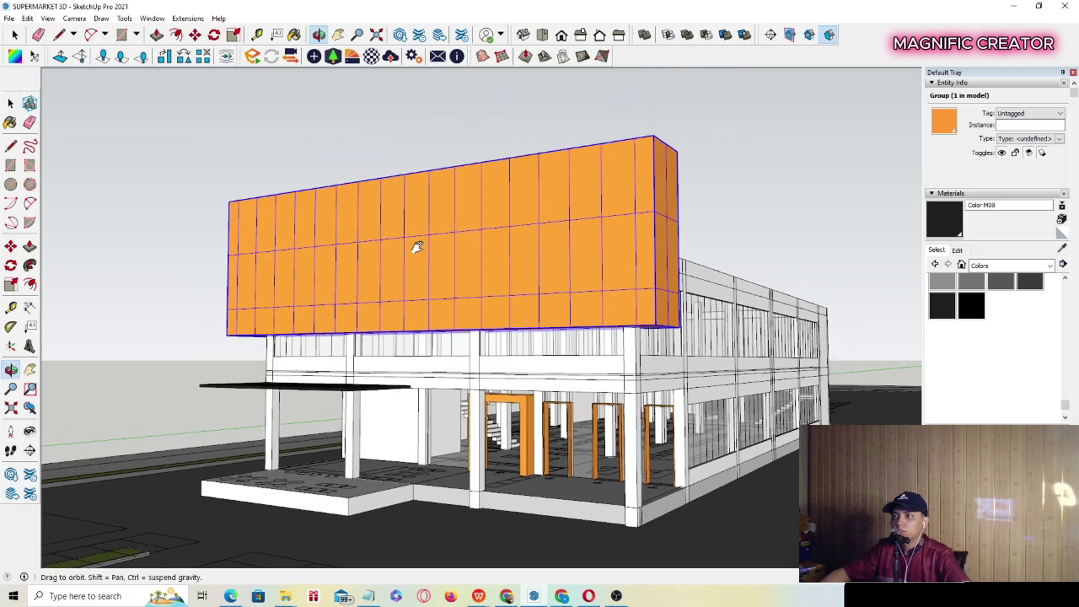
pyautogui.moveTo(407, 253); pyautogui.dragTo(493, 344, button='middle')
pyautogui.click(757, 331)
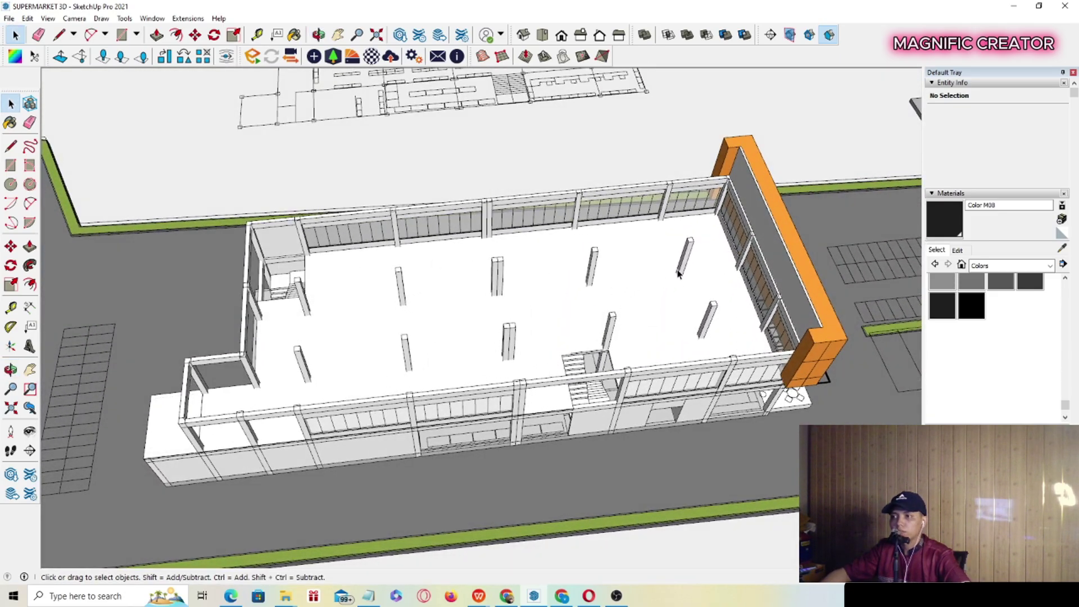
# Draw a thin rotated rectangle about 36800 mm long on the inner face of the upper side beam, starting at the front corner.
pyautogui.moveTo(679, 273); pyautogui.dragTo(574, 265, button='middle')
pyautogui.scroll(3, 641, 208)
pyautogui.press('space')
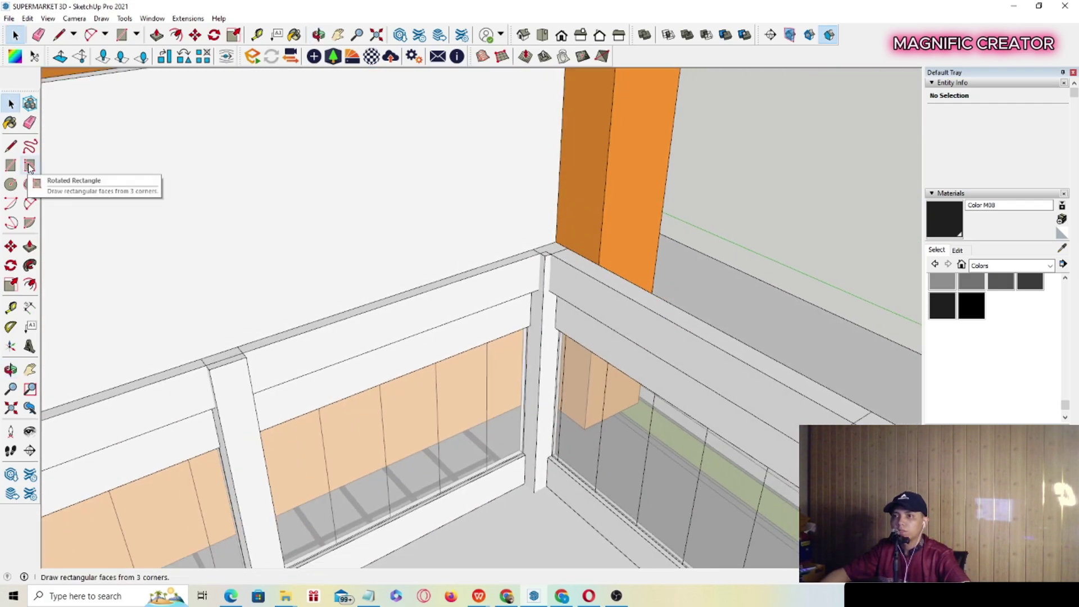
pyautogui.click(30, 165)
pyautogui.scroll(5, 590, 277)
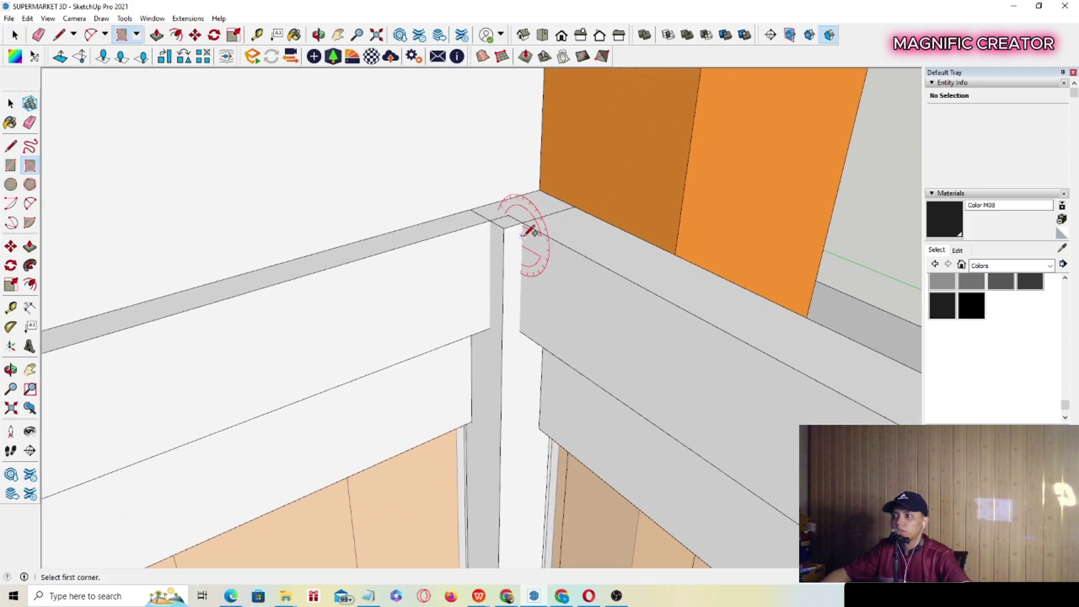
pyautogui.scroll(-10, 595, 274)
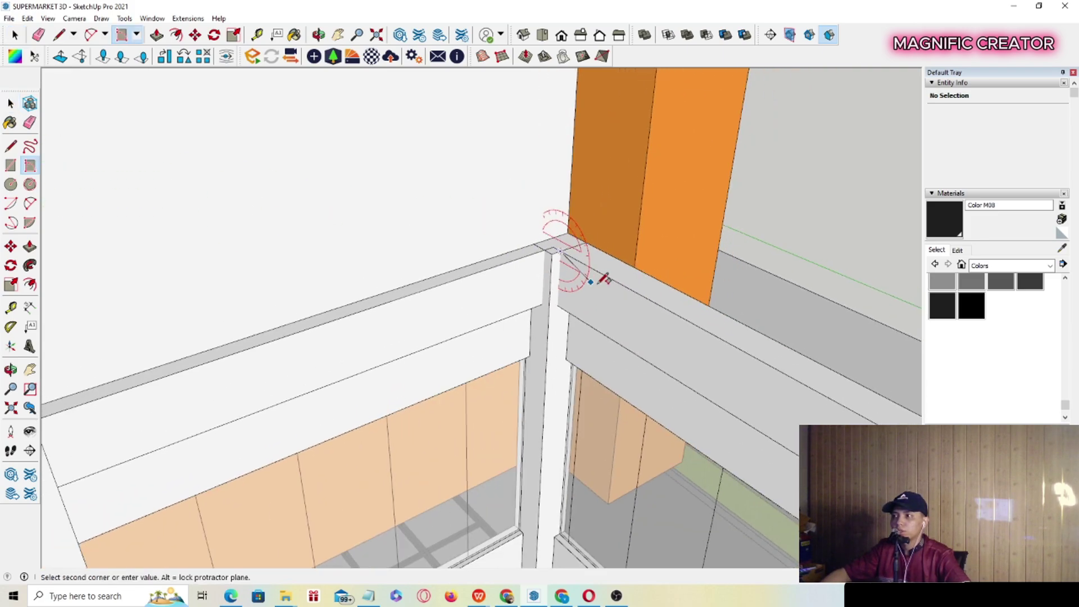
pyautogui.scroll(-5, 348, 208)
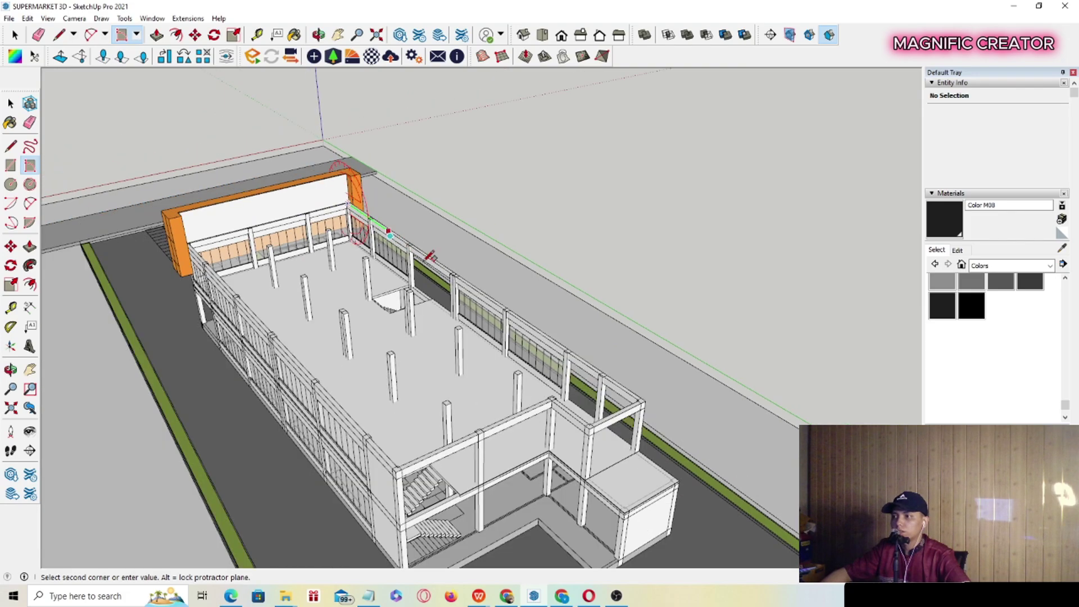
pyautogui.scroll(8, 542, 325)
pyautogui.scroll(-2, 579, 323)
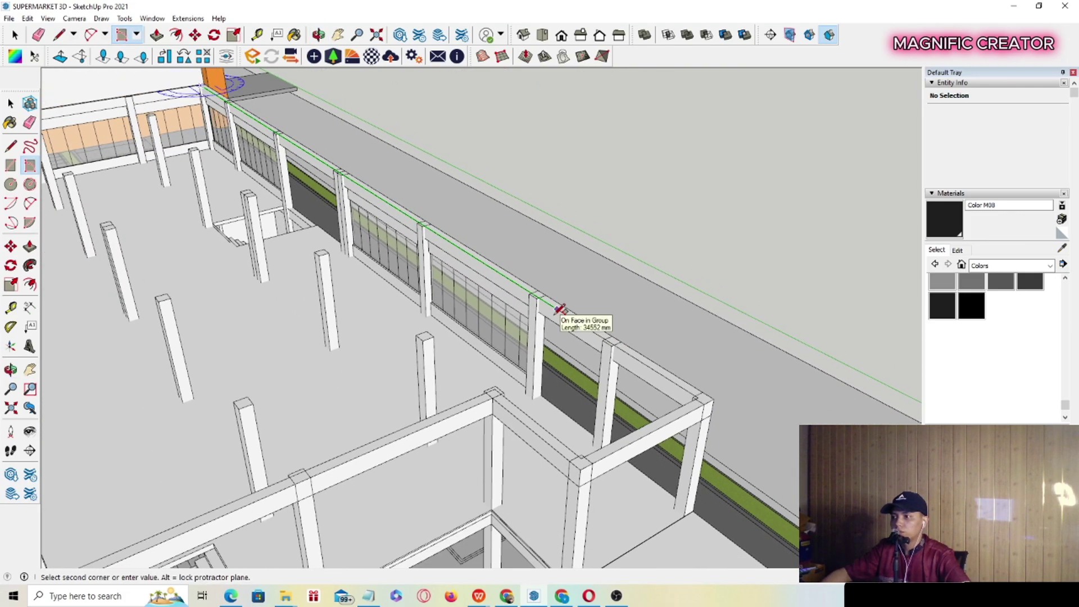
pyautogui.scroll(-2, 560, 308)
pyautogui.scroll(6, 532, 298)
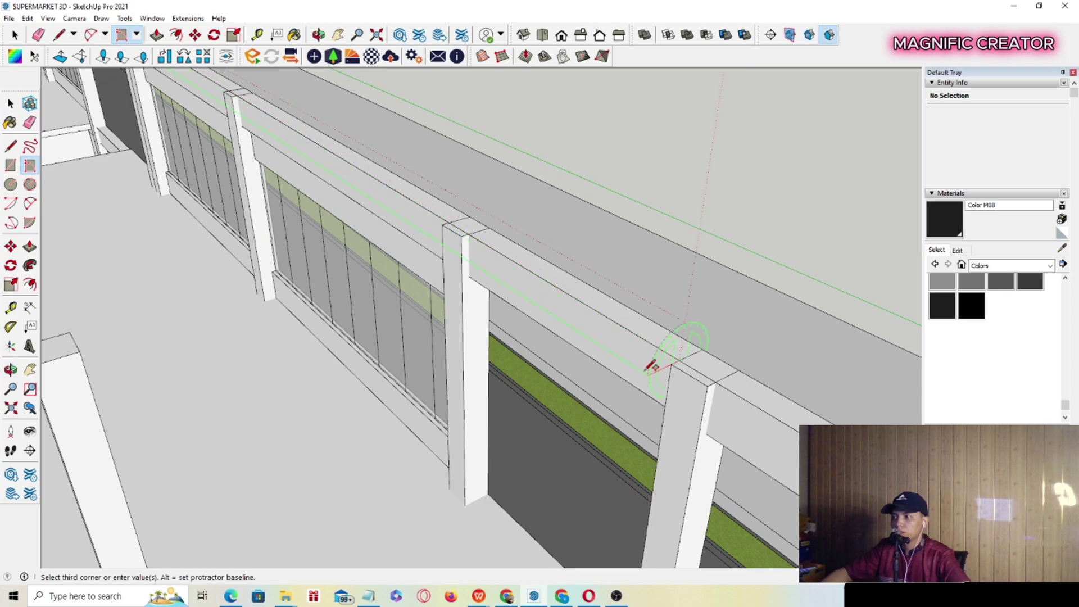
pyautogui.moveTo(652, 366); pyautogui.dragTo(820, 321, button='middle')
pyautogui.scroll(6, 812, 210)
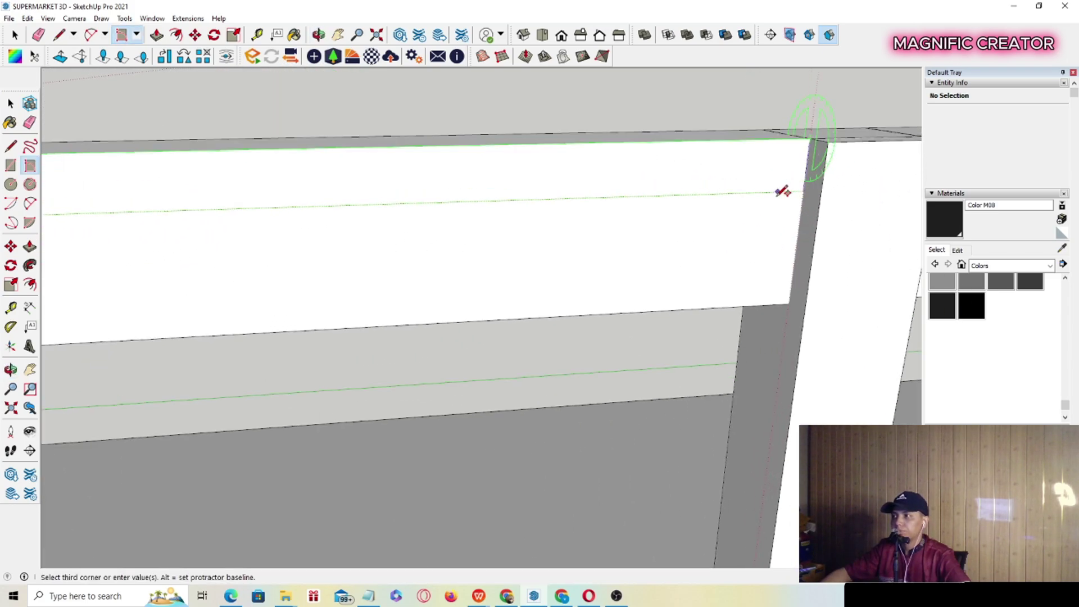
pyautogui.scroll(1, 780, 179)
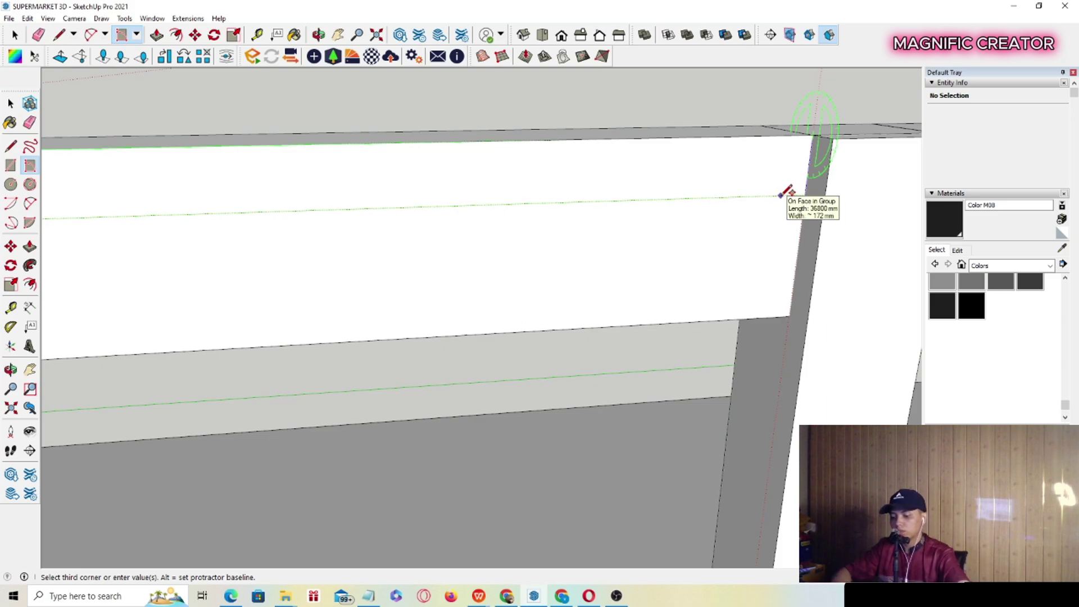
pyautogui.click(784, 191)
pyautogui.press('space')
# Push/Pull the thin rectangle inward from the side beam to form a long flat roof slab strip.
pyautogui.scroll(-3, 773, 200)
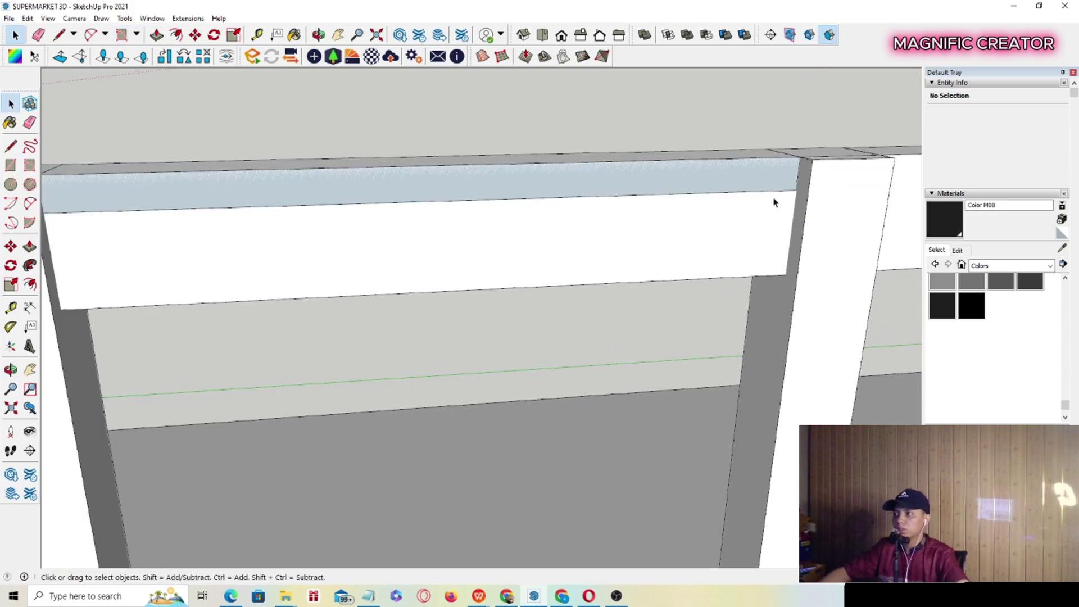
pyautogui.moveTo(773, 200); pyautogui.dragTo(434, 214, button='middle')
pyautogui.scroll(4, 463, 219)
pyautogui.doubleClick(463, 219)
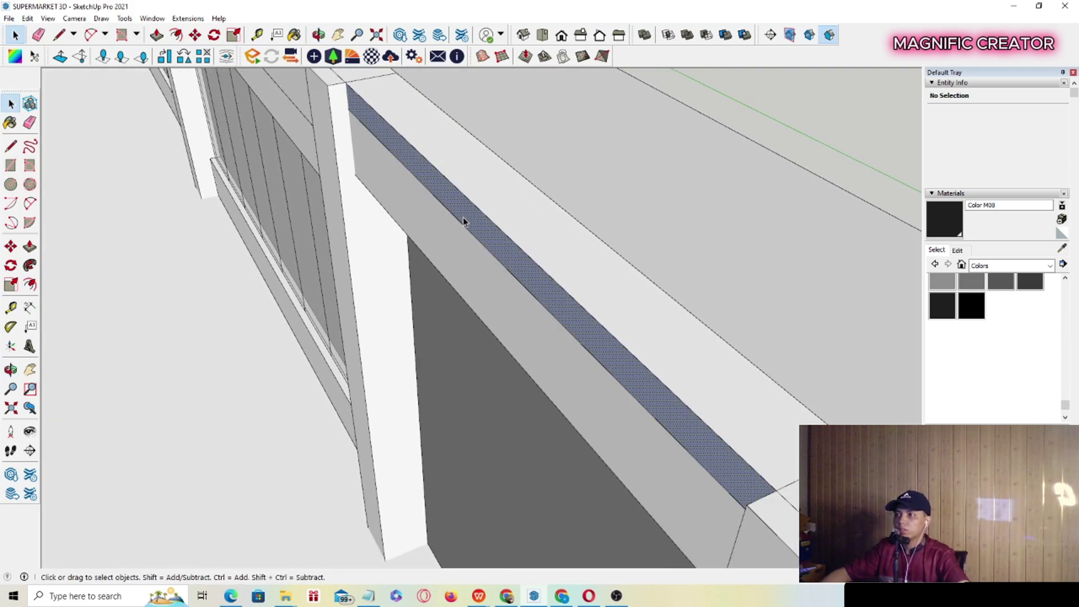
pyautogui.press('p')
pyautogui.click(468, 211)
pyautogui.scroll(-3, 392, 244)
pyautogui.scroll(-4, 360, 251)
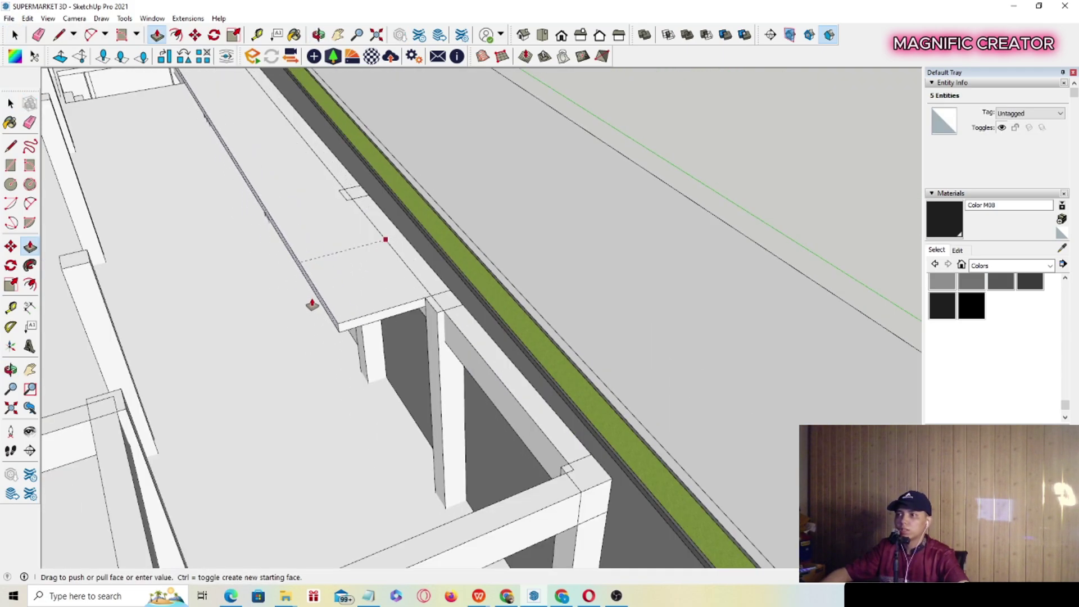
pyautogui.moveTo(311, 303); pyautogui.dragTo(402, 261, button='middle')
pyautogui.scroll(1, 275, 273)
pyautogui.scroll(-1, 402, 260)
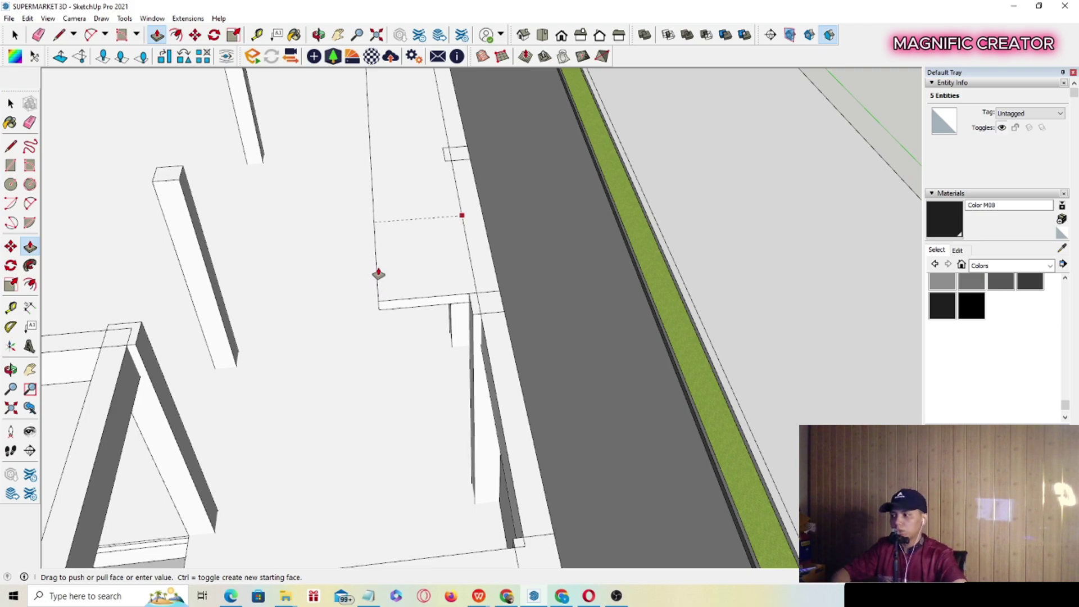
pyautogui.click(378, 273)
pyautogui.press('space')
# Select the entire roof slab strip and make it a group.
pyautogui.scroll(-5, 415, 246)
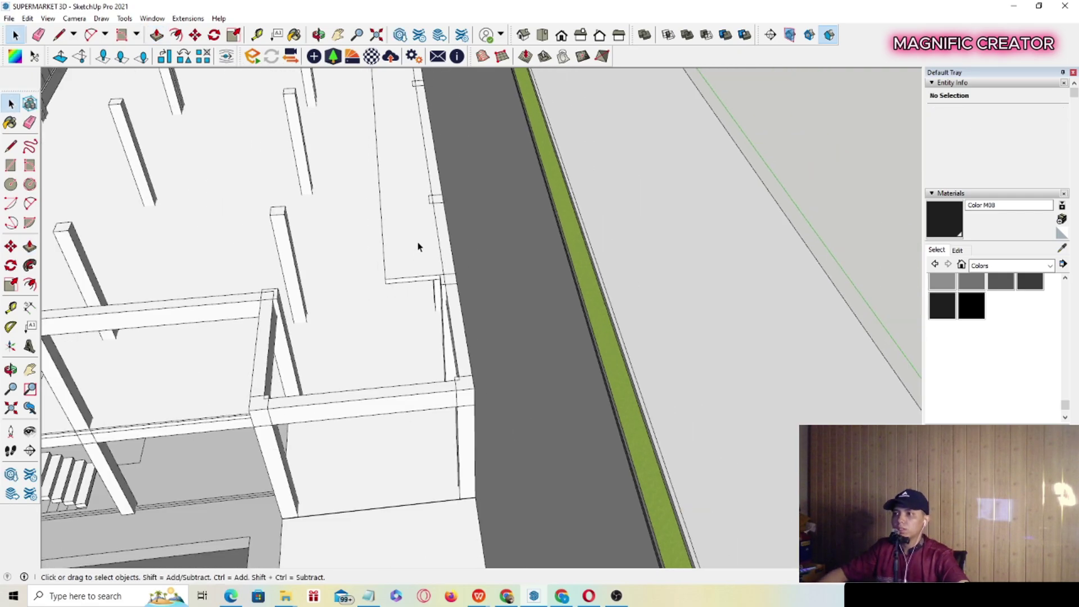
pyautogui.moveTo(418, 246); pyautogui.dragTo(416, 224, button='middle')
pyautogui.click(416, 223)
pyautogui.rightClick(416, 223)
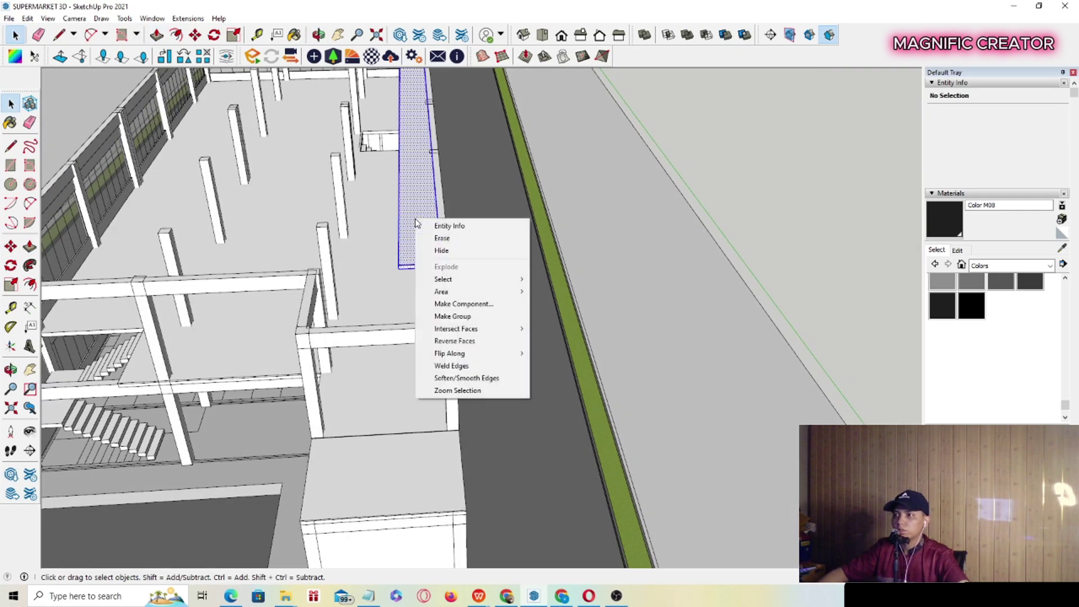
pyautogui.click(444, 317)
# Copy the grouped slab strip across the building to the inner face of the opposite side beam.
pyautogui.scroll(2, 479, 358)
pyautogui.scroll(3, 480, 357)
pyautogui.moveTo(480, 357); pyautogui.dragTo(528, 454, button='middle')
pyautogui.press('m')
pyautogui.press('ctrl')
pyautogui.click(462, 291)
pyautogui.scroll(-3, 217, 272)
pyautogui.scroll(5, 543, 466)
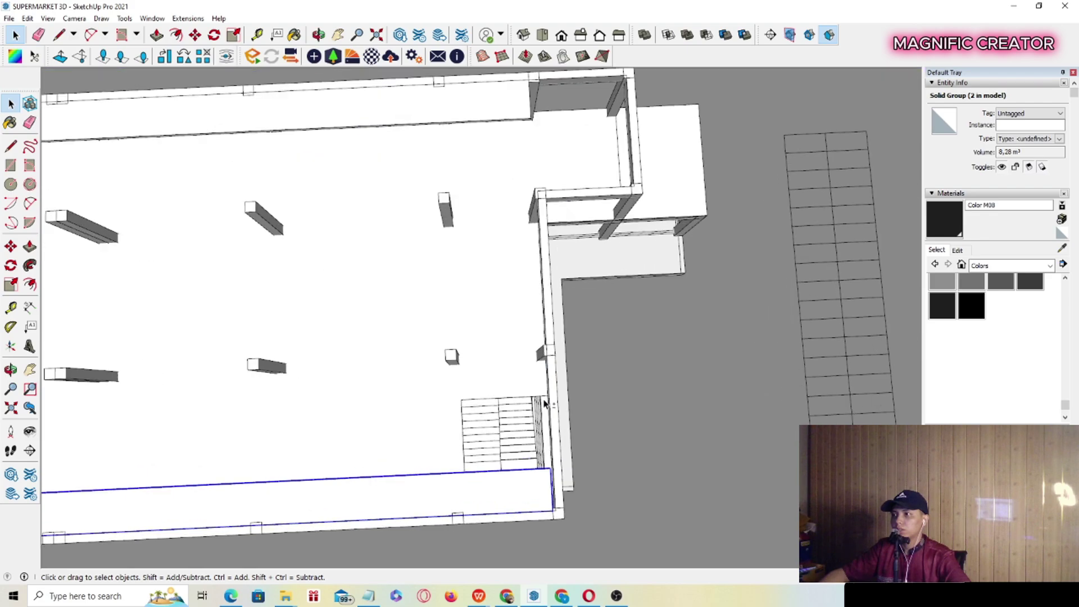
# Check the rear-end alignment of the two slab strips with a temporary line across the building.
pyautogui.press('l')
pyautogui.scroll(1, 506, 467)
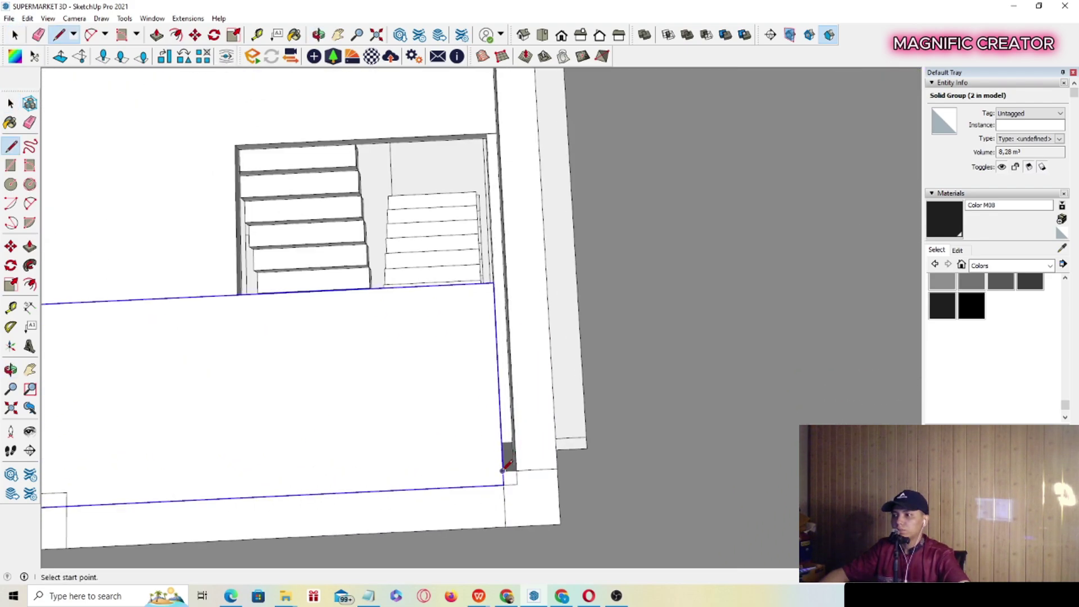
pyautogui.scroll(-3, 488, 324)
pyautogui.keyDown('shift'); pyautogui.moveTo(487, 147); pyautogui.dragTo(491, 299, button='middle'); pyautogui.keyUp('shift')
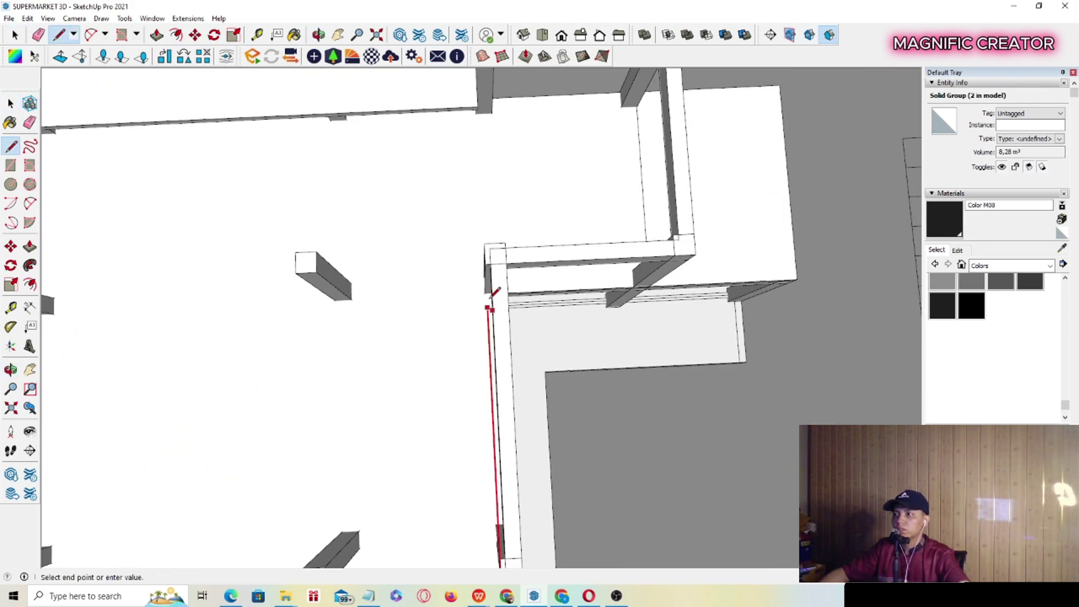
pyautogui.keyDown('shift'); pyautogui.moveTo(482, 189); pyautogui.dragTo(475, 230, button='middle'); pyautogui.keyUp('shift')
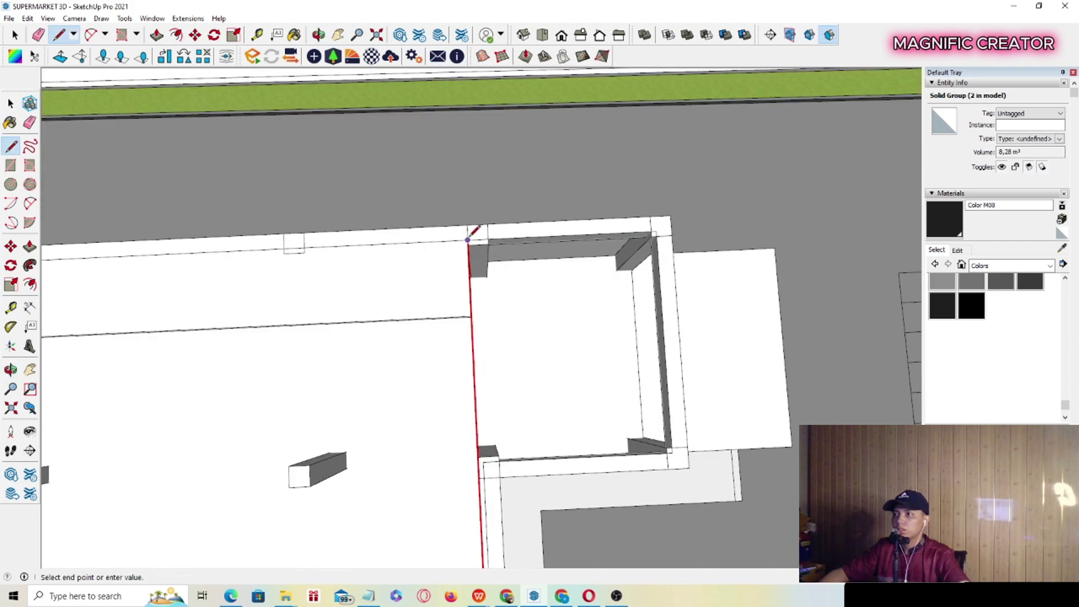
pyautogui.press('space')
# Extend the front end of the original slab strip, beside the front stair opening, to the front beam with Push/Pull.
pyautogui.scroll(-3, 392, 316)
pyautogui.moveTo(393, 316); pyautogui.dragTo(455, 282, button='middle')
pyautogui.scroll(2, 462, 359)
pyautogui.scroll(1, 462, 359)
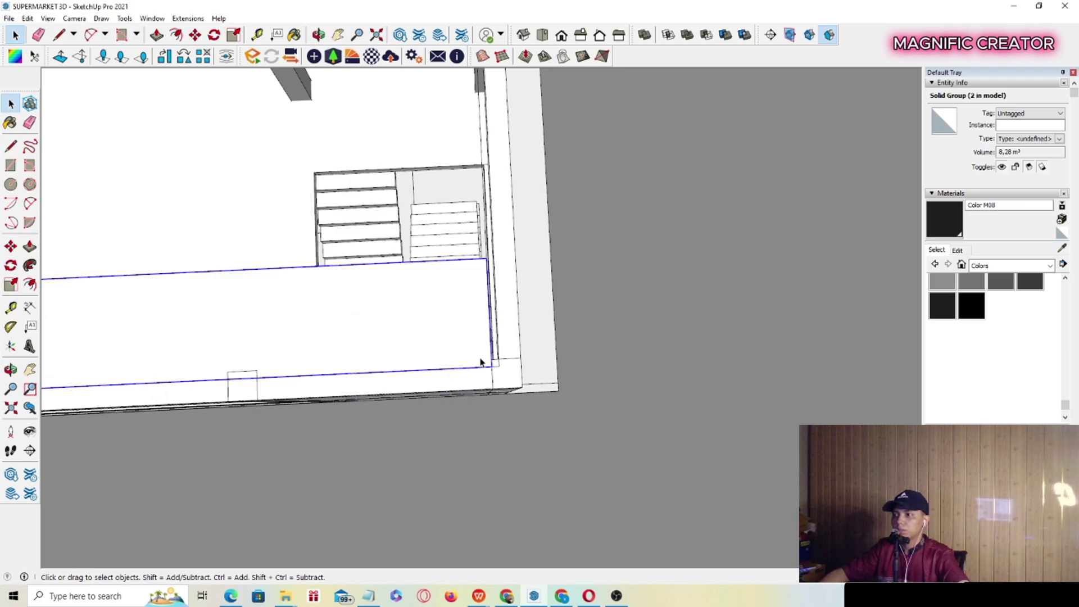
pyautogui.scroll(-4, 492, 366)
pyautogui.moveTo(489, 363); pyautogui.dragTo(478, 358, button='middle')
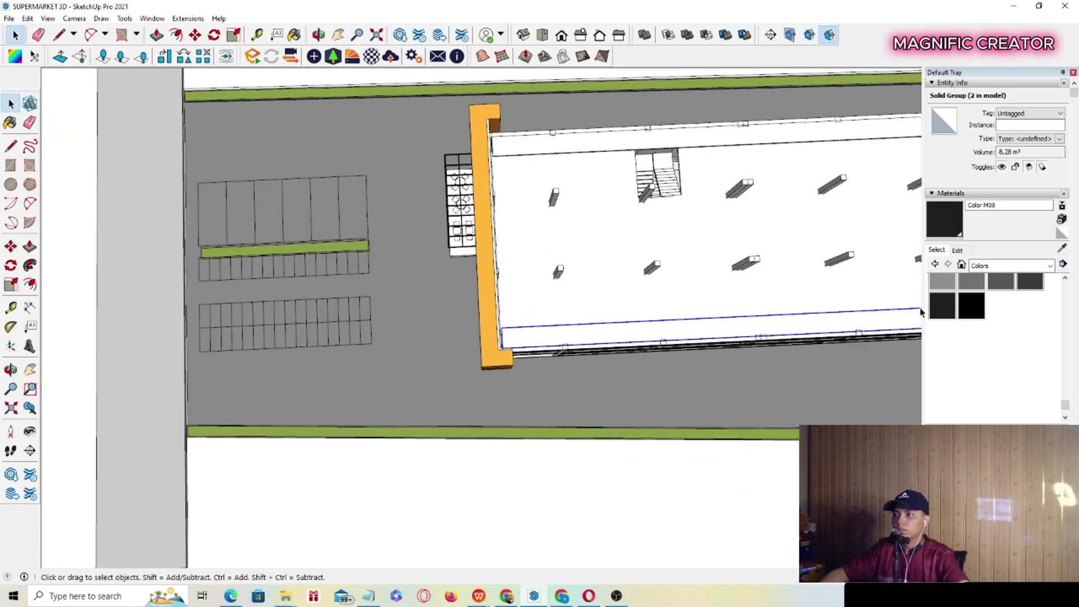
pyautogui.scroll(3, 476, 356)
pyautogui.scroll(2, 477, 355)
pyautogui.scroll(-2, 433, 289)
pyautogui.moveTo(441, 272); pyautogui.dragTo(465, 354, button='middle')
pyautogui.scroll(5, 440, 157)
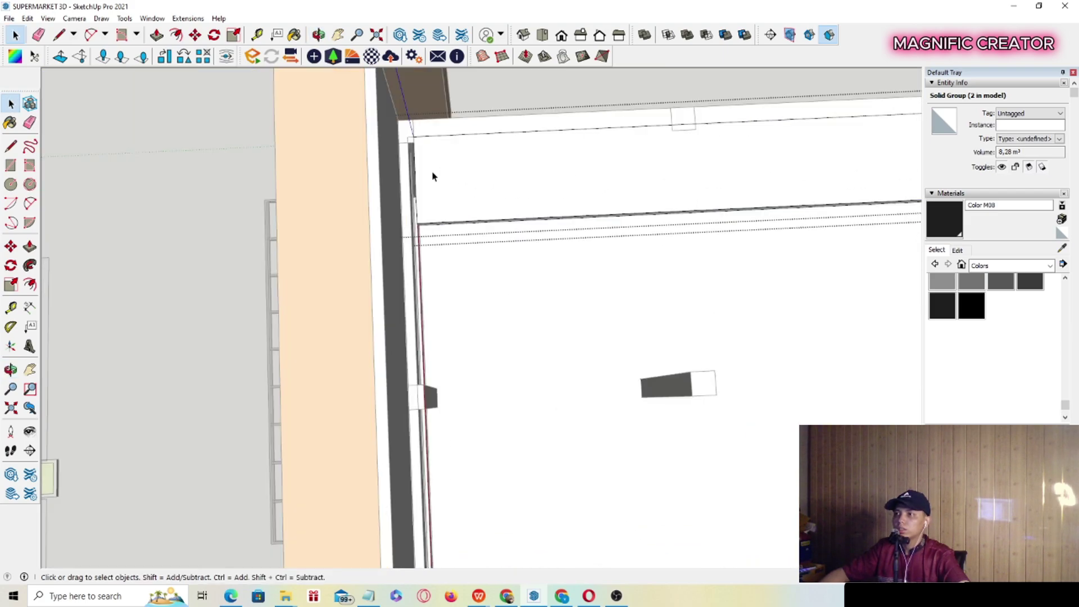
pyautogui.doubleClick(433, 176)
pyautogui.scroll(2, 416, 147)
pyautogui.doubleClick(416, 216)
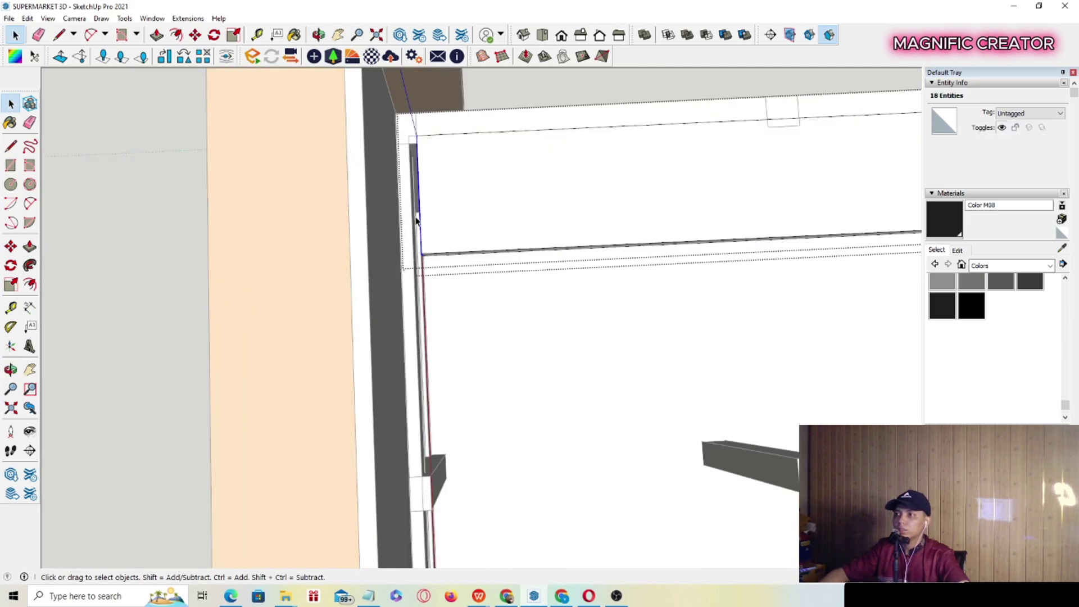
pyautogui.scroll(4, 417, 218)
pyautogui.press('p')
pyautogui.click(430, 243)
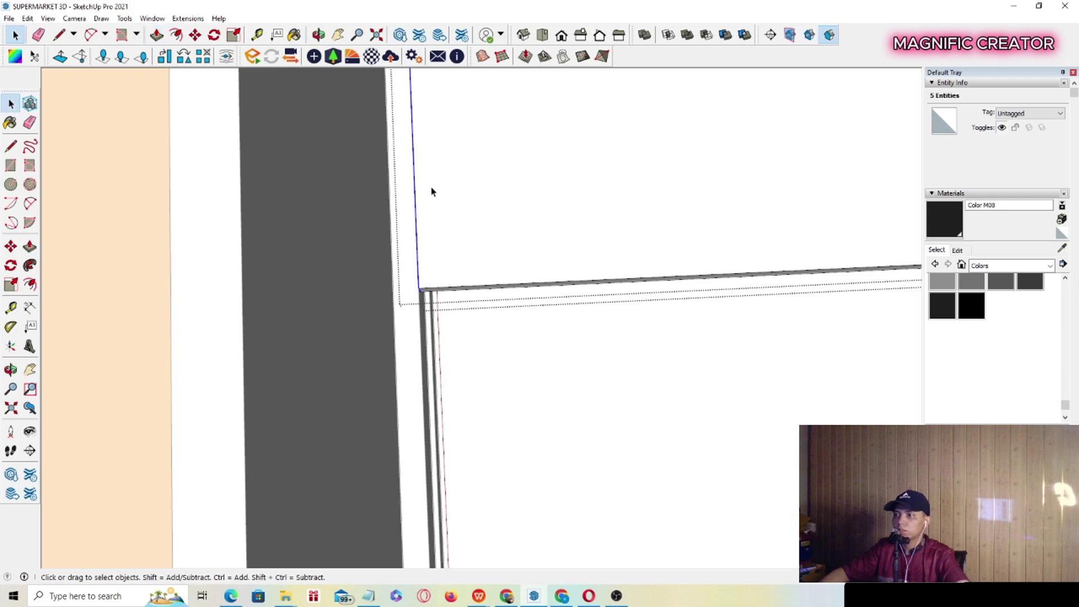
# Extend the copied slab strip's front end to the front beam with Push/Pull and close the group.
pyautogui.scroll(-9, 432, 194)
pyautogui.scroll(2, 432, 388)
pyautogui.keyDown('shift'); pyautogui.moveTo(431, 388); pyautogui.dragTo(427, 61, button='middle'); pyautogui.keyUp('shift')
pyautogui.scroll(3, 422, 342)
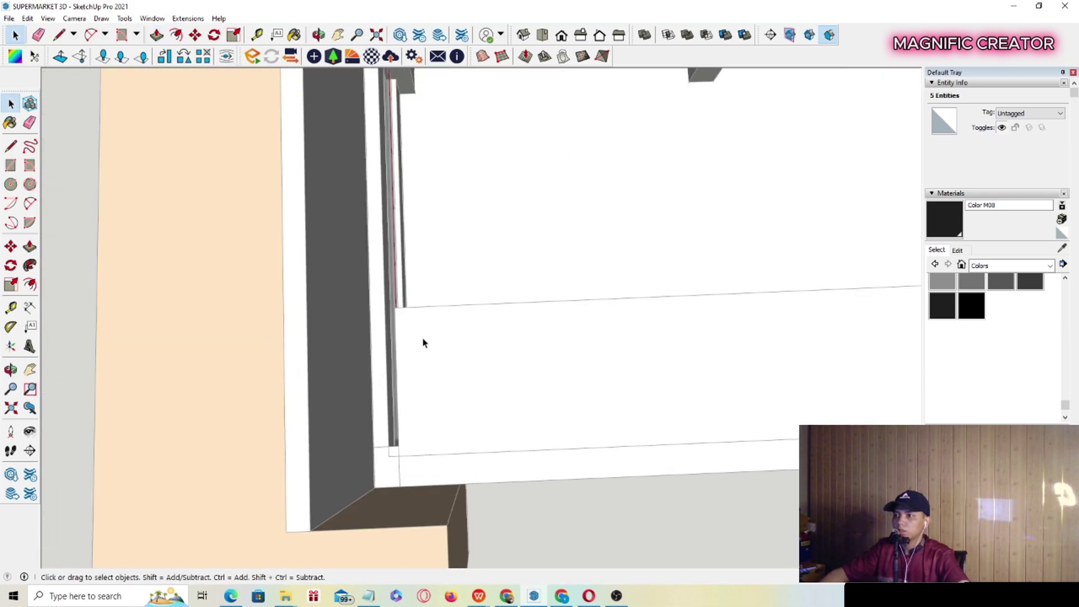
pyautogui.doubleClick(423, 340)
pyautogui.doubleClick(387, 363)
pyautogui.scroll(2, 386, 360)
pyautogui.press('p')
pyautogui.click(395, 349)
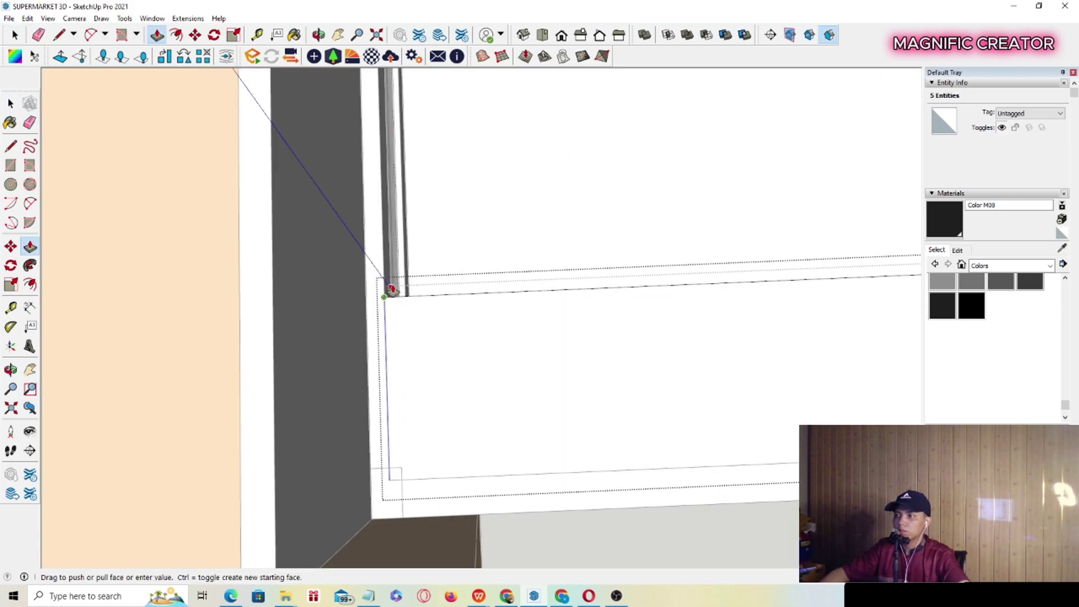
pyautogui.scroll(-6, 385, 315)
pyautogui.keyDown('shift'); pyautogui.moveTo(612, 286); pyautogui.dragTo(540, 410, button='middle'); pyautogui.keyUp('shift')
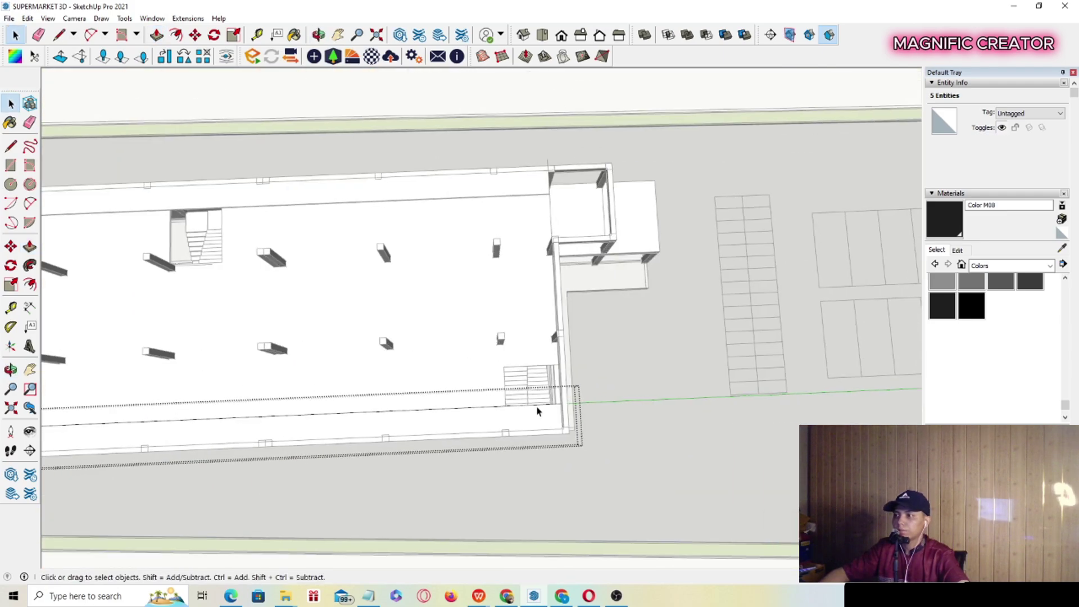
pyautogui.scroll(3, 477, 422)
pyautogui.keyDown('shift'); pyautogui.moveTo(478, 421); pyautogui.dragTo(452, 481, button='middle'); pyautogui.keyUp('shift')
pyautogui.scroll(-3, 453, 482)
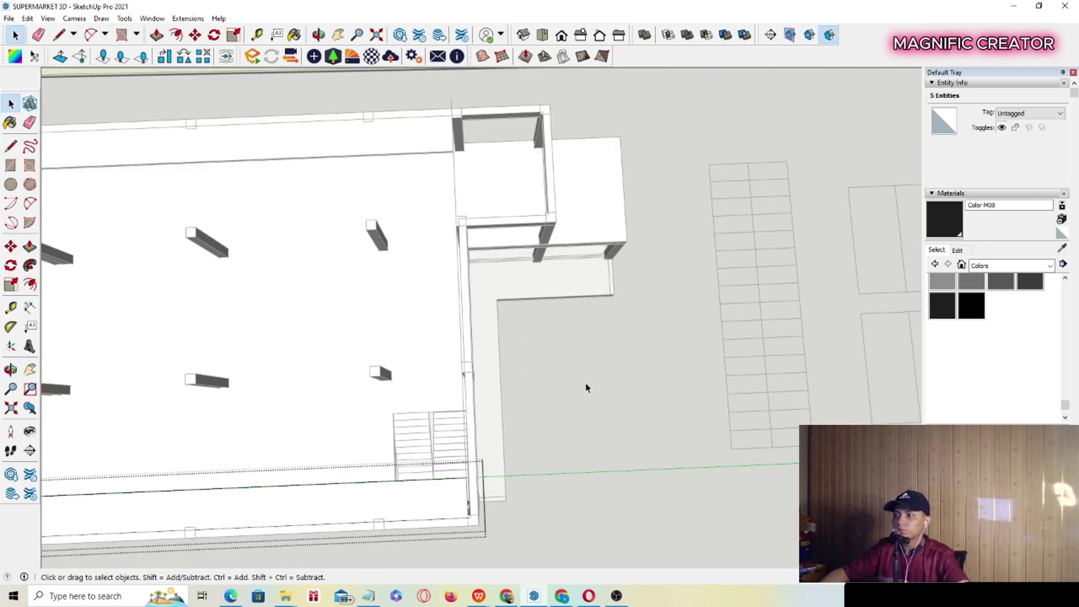
pyautogui.doubleClick(585, 388)
pyautogui.click(585, 388)
# Lock the site group containing the green border strips around the building.
pyautogui.moveTo(584, 389); pyautogui.dragTo(446, 116, button='middle')
pyautogui.click(437, 103)
pyautogui.rightClick(622, 232)
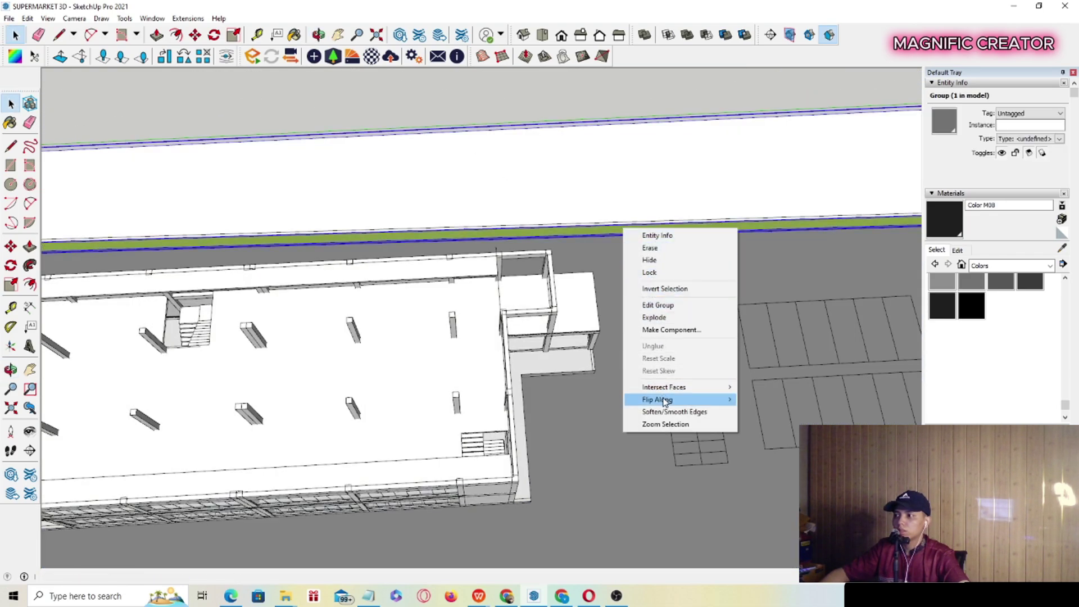
pyautogui.click(649, 260)
# Trace a temporary line along the rear beam between the side beams to compare the slab strips' rear ends.
pyautogui.moveTo(649, 264); pyautogui.dragTo(598, 431, button='middle')
pyautogui.scroll(5, 489, 491)
pyautogui.moveTo(502, 485); pyautogui.dragTo(486, 540, button='middle')
pyautogui.scroll(-1, 497, 465)
pyautogui.scroll(5, 499, 506)
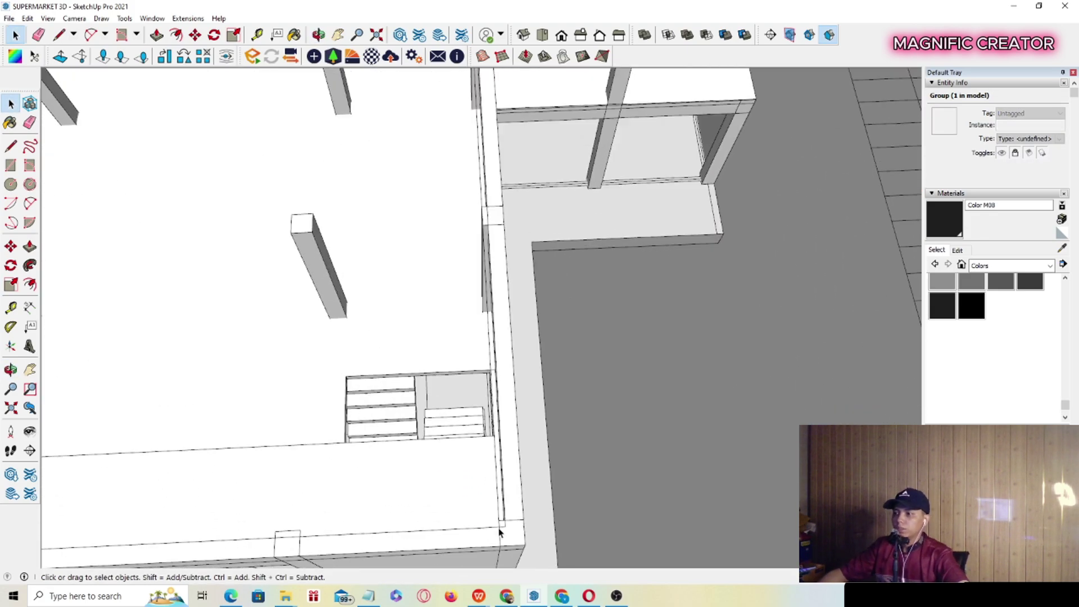
pyautogui.press('l')
pyautogui.scroll(-2, 494, 450)
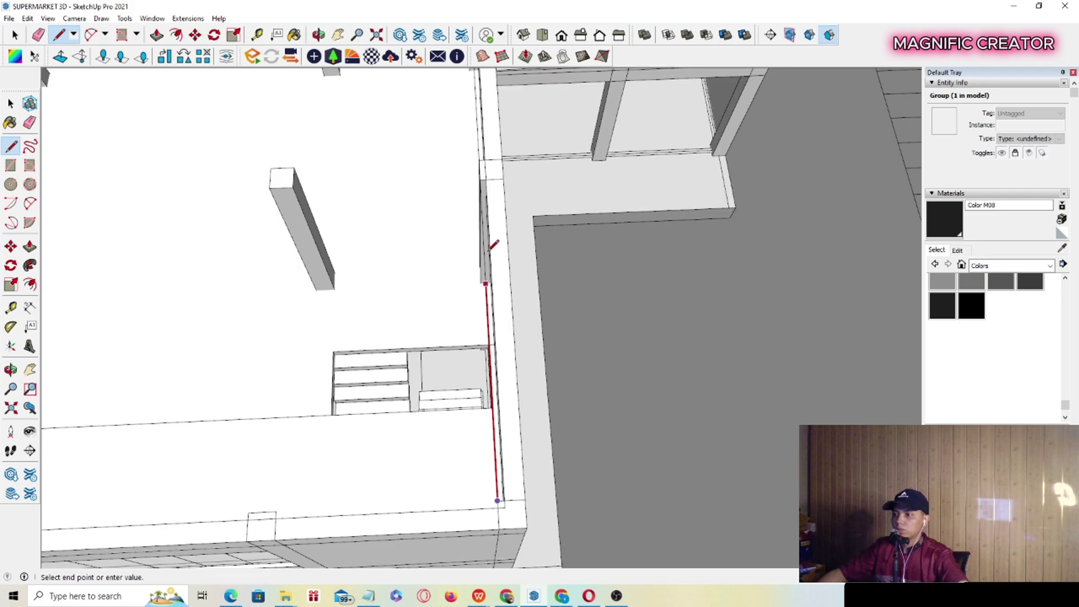
pyautogui.moveTo(481, 151); pyautogui.dragTo(475, 172, button='middle')
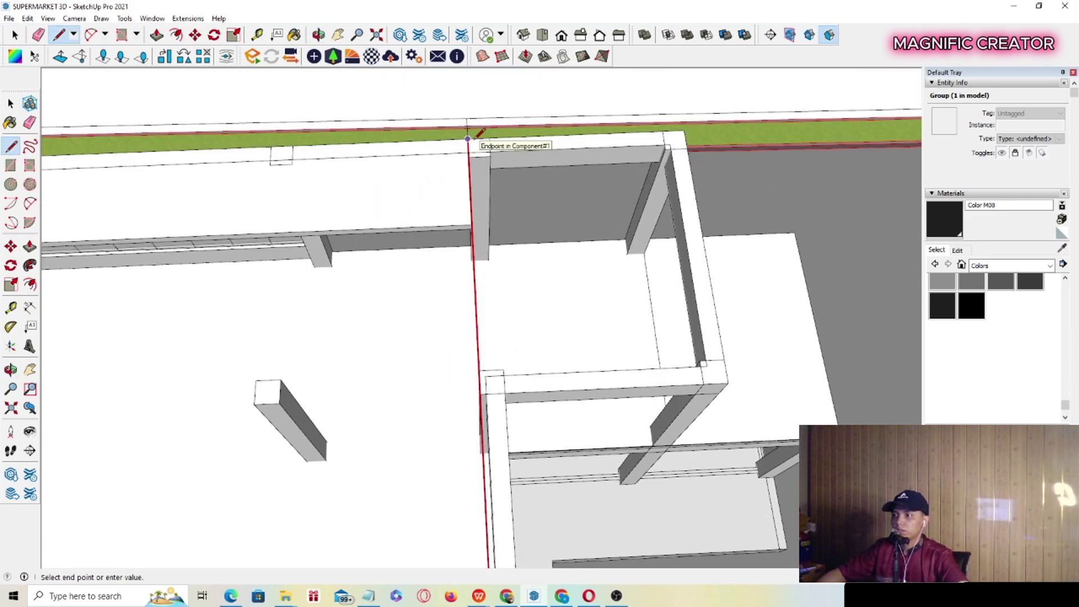
pyautogui.scroll(-4, 470, 164)
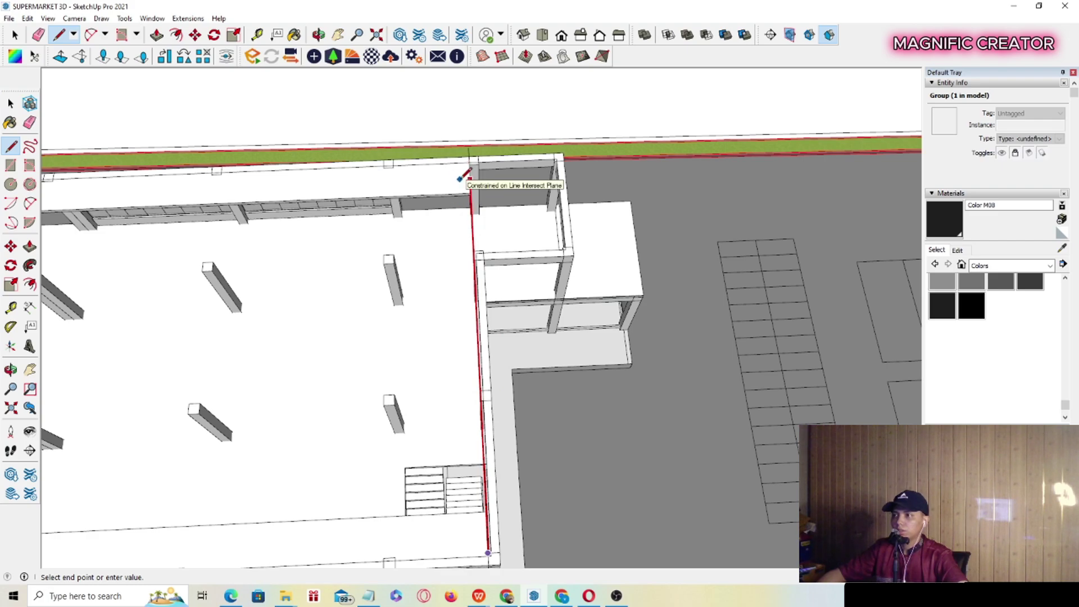
pyautogui.scroll(1, 466, 163)
pyautogui.press('space')
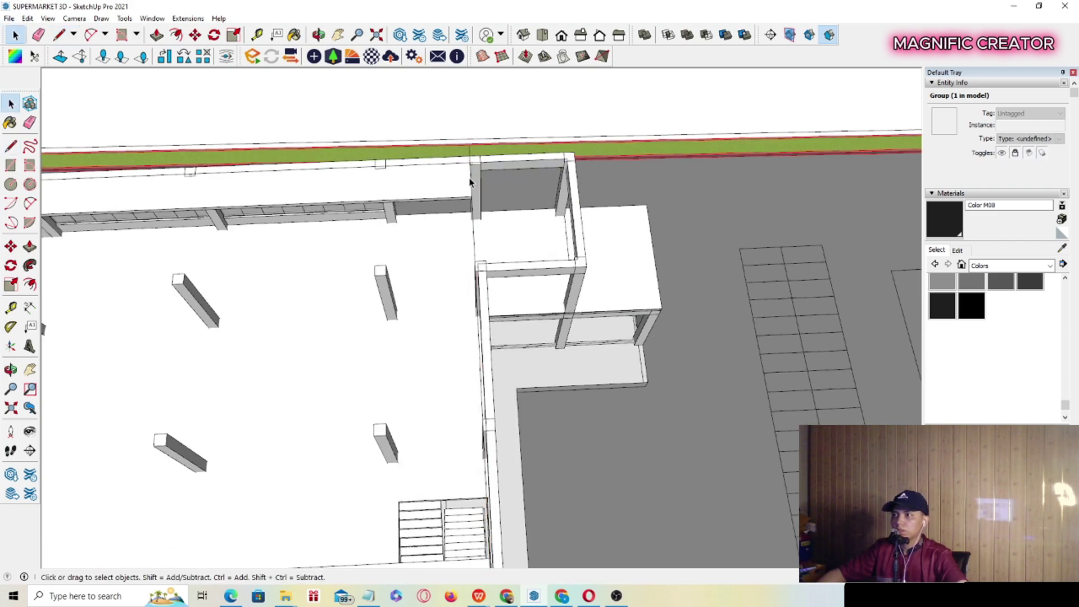
pyautogui.scroll(-5, 470, 187)
pyautogui.scroll(3, 457, 258)
pyautogui.moveTo(458, 258); pyautogui.dragTo(456, 205, button='middle')
pyautogui.scroll(6, 488, 426)
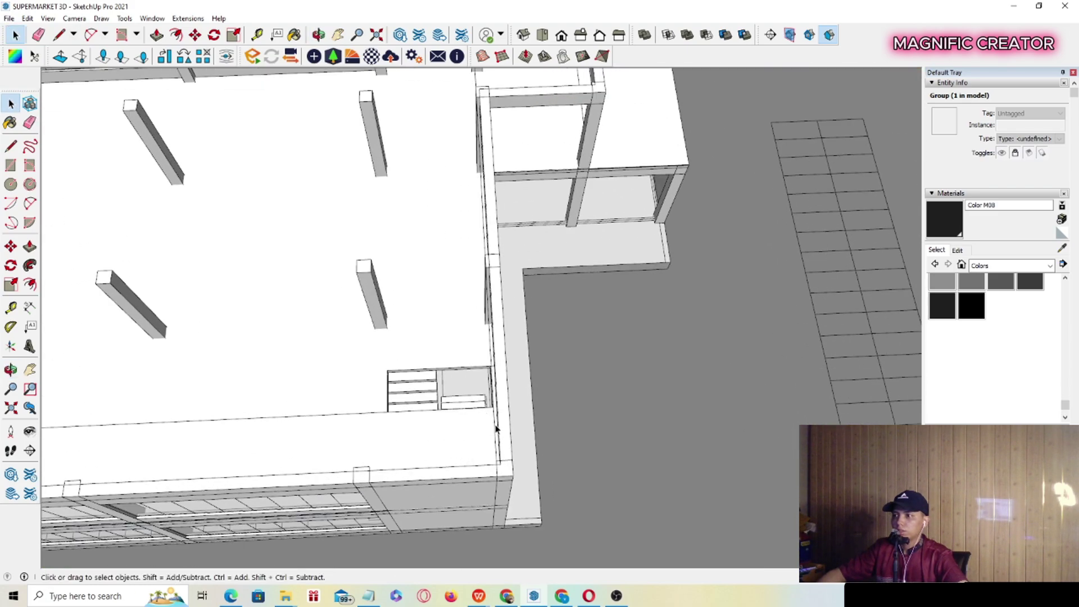
pyautogui.click(482, 426)
pyautogui.doubleClick(482, 426)
pyautogui.scroll(2, 518, 502)
pyautogui.doubleClick(487, 440)
pyautogui.press('p')
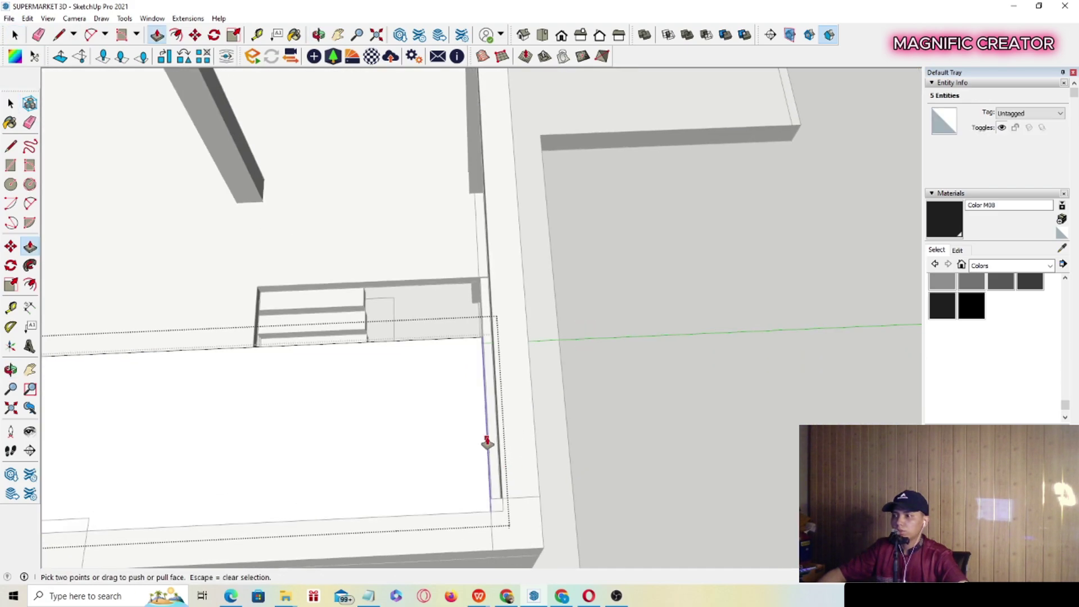
pyautogui.scroll(-3, 495, 436)
pyautogui.click(629, 332)
pyautogui.scroll(-6, 498, 401)
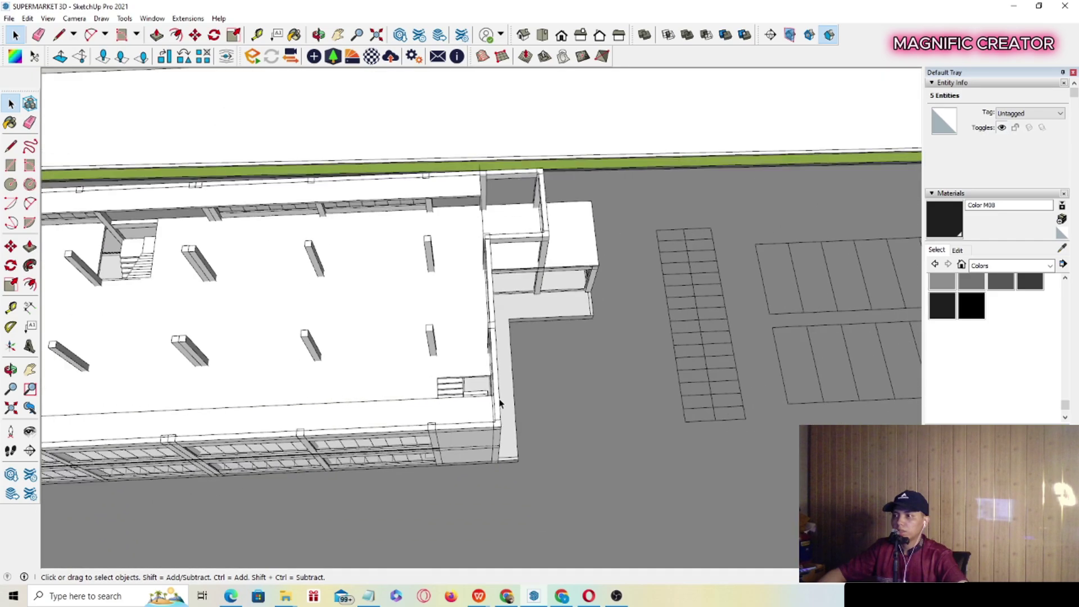
# Open the slab strip opposite the front stair opening and copy its long inner top edge a short distance outward across the top face.
pyautogui.moveTo(417, 362); pyautogui.dragTo(336, 273, button='middle')
pyautogui.scroll(3, 349, 251)
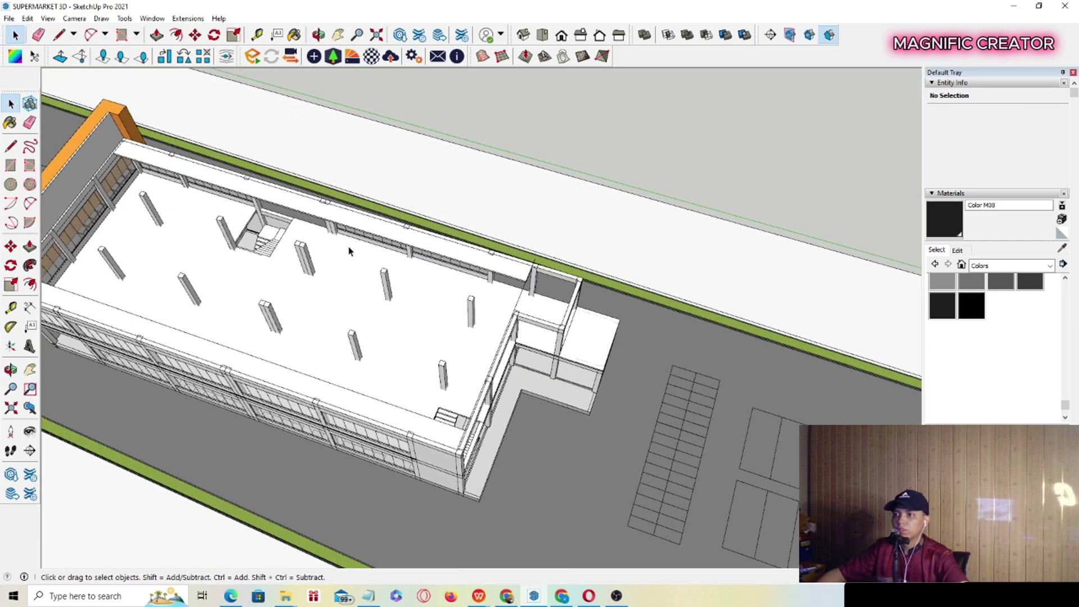
pyautogui.moveTo(419, 258); pyautogui.dragTo(345, 224, button='middle')
pyautogui.scroll(4, 573, 364)
pyautogui.scroll(2, 572, 365)
pyautogui.moveTo(572, 365); pyautogui.dragTo(537, 280, button='middle')
pyautogui.keyDown('shift'); pyautogui.moveTo(599, 321); pyautogui.dragTo(535, 368, button='middle'); pyautogui.keyUp('shift')
pyautogui.scroll(3, 450, 267)
pyautogui.keyDown('shift'); pyautogui.moveTo(412, 274); pyautogui.dragTo(455, 364, button='middle'); pyautogui.keyUp('shift')
pyautogui.scroll(3, 452, 358)
pyautogui.doubleClick(445, 352)
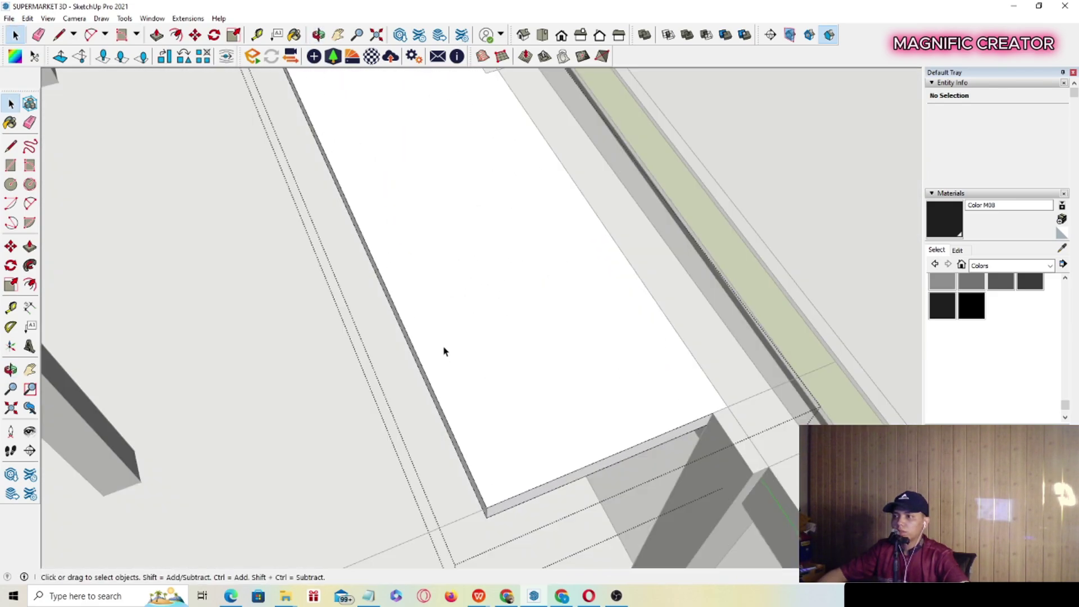
pyautogui.tripleClick(446, 352)
pyautogui.moveTo(448, 455); pyautogui.dragTo(440, 381, button='middle')
pyautogui.click(446, 429)
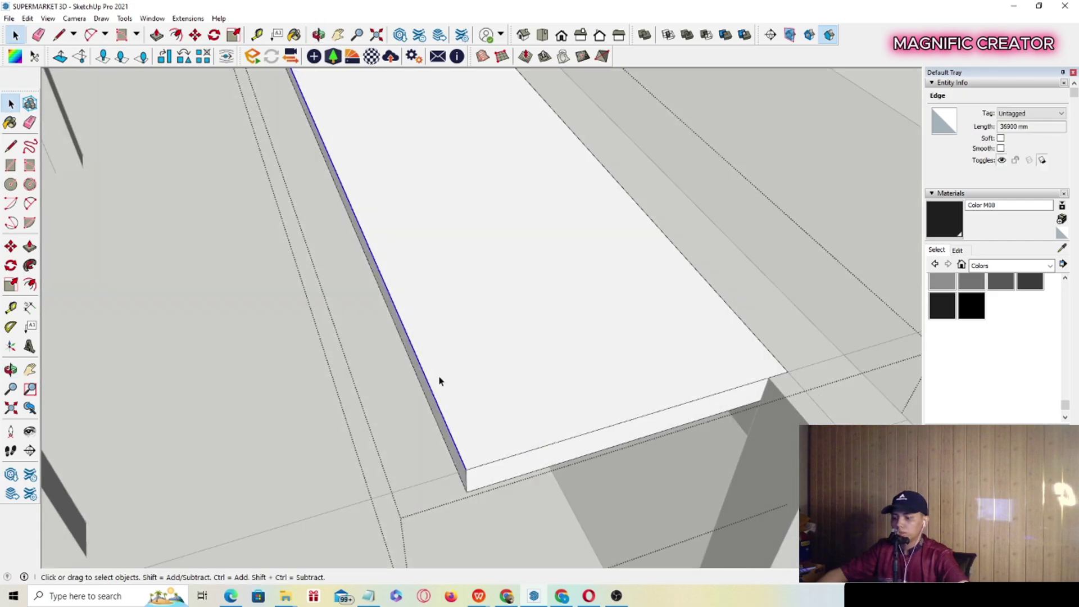
pyautogui.click(478, 467)
pyautogui.press('ctrl')
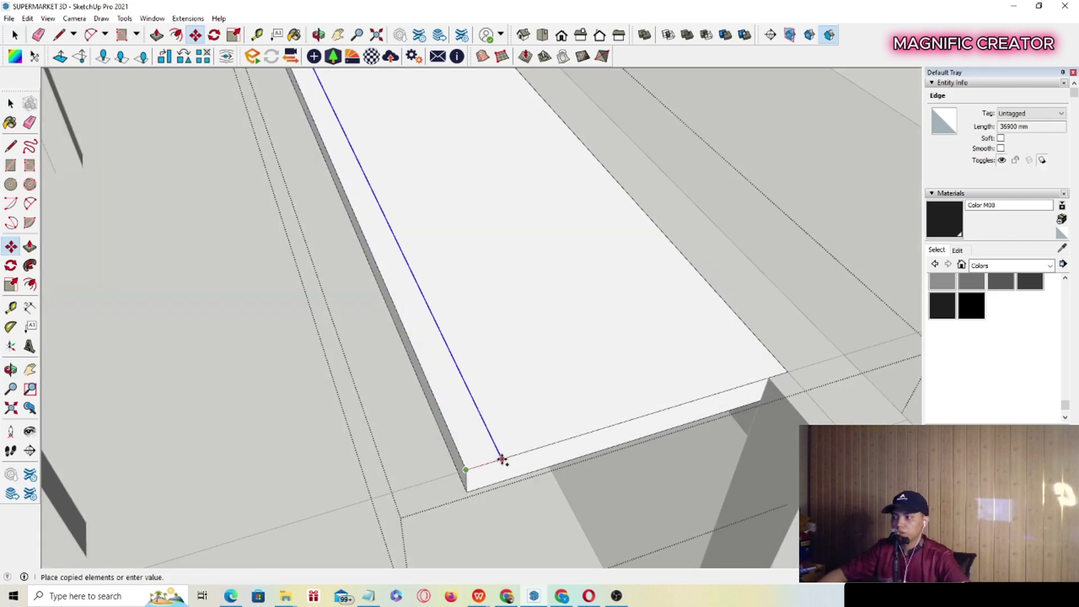
pyautogui.click(502, 460)
pyautogui.press('space')
# Raise the narrow face along that slab strip's inner edge into an upstand with Push/Pull and finish the extrusion.
pyautogui.click(477, 441)
pyautogui.scroll(3, 475, 438)
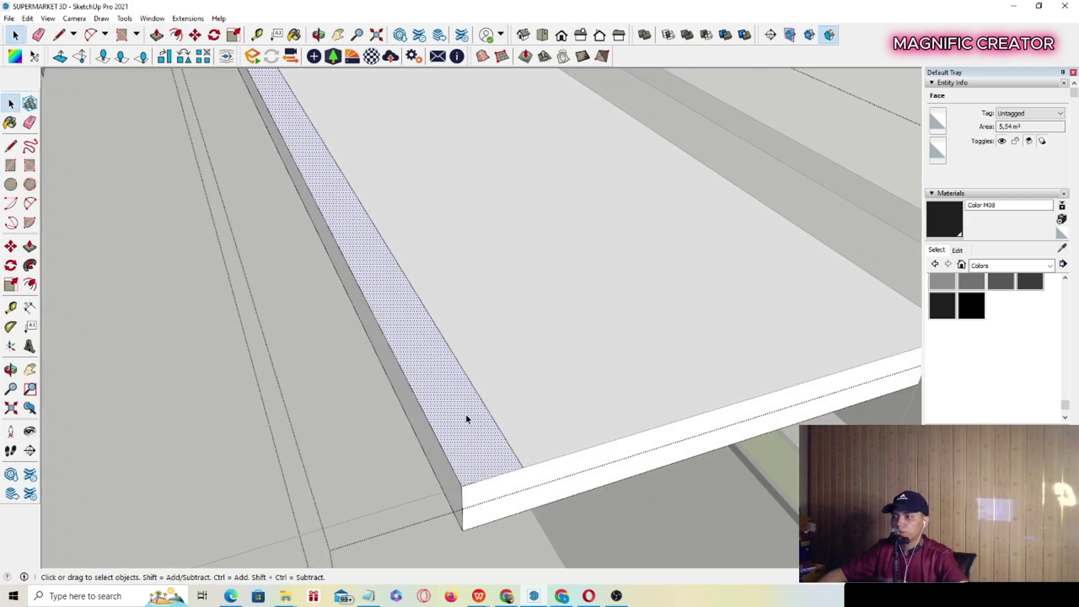
pyautogui.moveTo(462, 405); pyautogui.dragTo(464, 292)
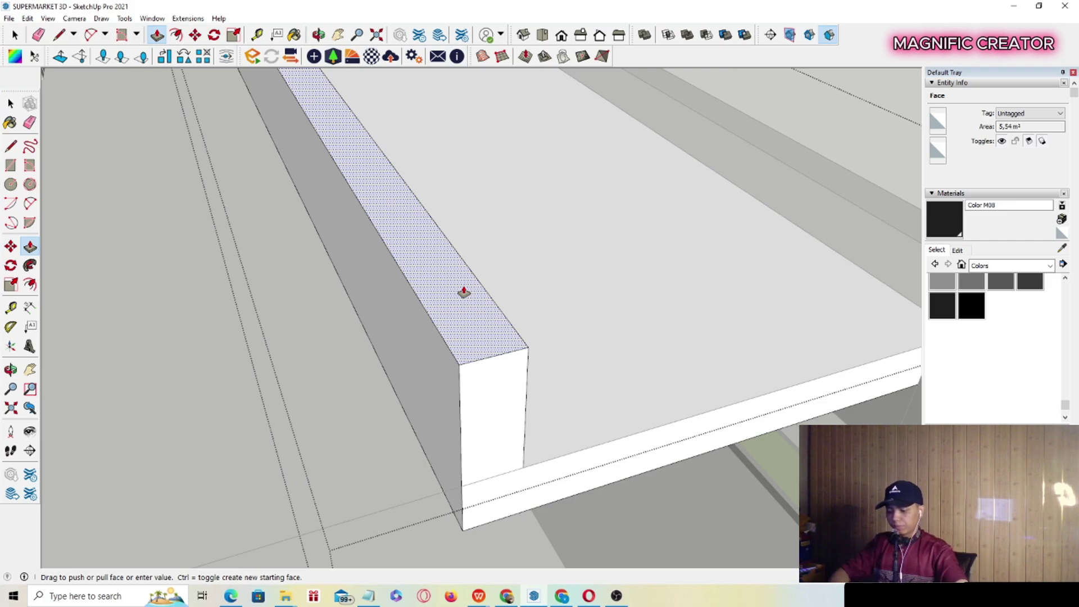
pyautogui.moveTo(463, 292); pyautogui.dragTo(465, 291)
pyautogui.press('space')
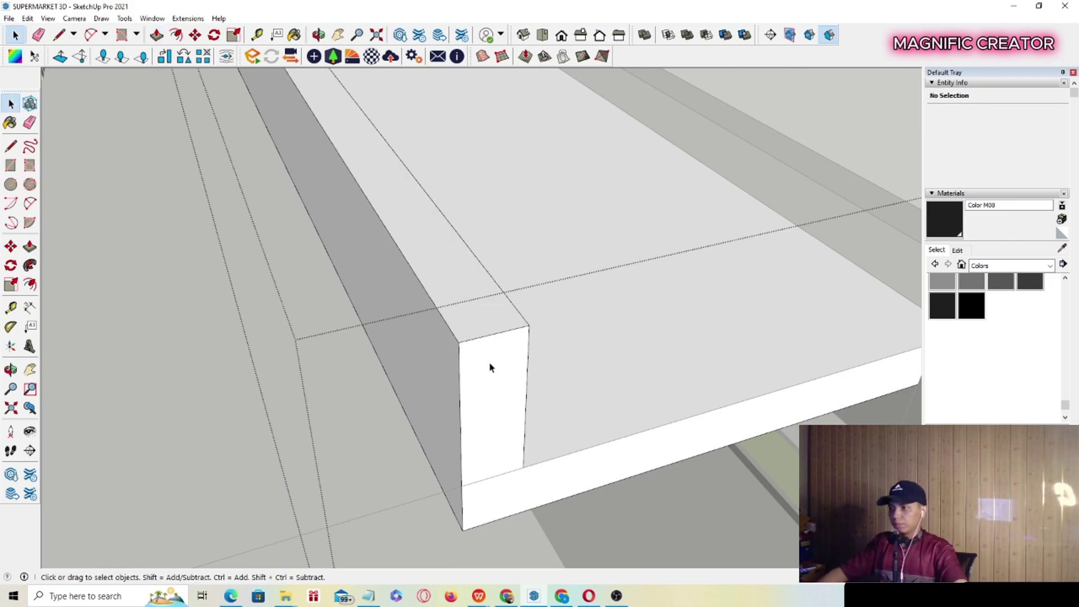
# Open the slab strip beside the front stair opening and copy its long inner top edge slightly outward across the top face.
pyautogui.scroll(-6, 534, 360)
pyautogui.keyDown('shift'); pyautogui.moveTo(154, 453); pyautogui.dragTo(359, 408, button='middle'); pyautogui.keyUp('shift')
pyautogui.scroll(4, 354, 406)
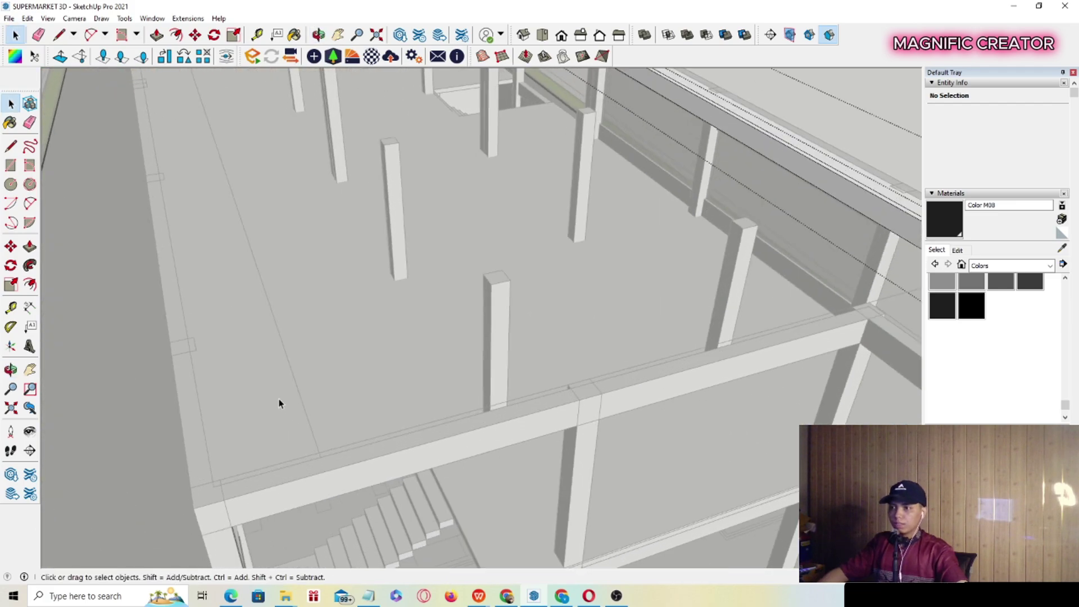
pyautogui.doubleClick(273, 399)
pyautogui.doubleClick(273, 400)
pyautogui.scroll(4, 281, 441)
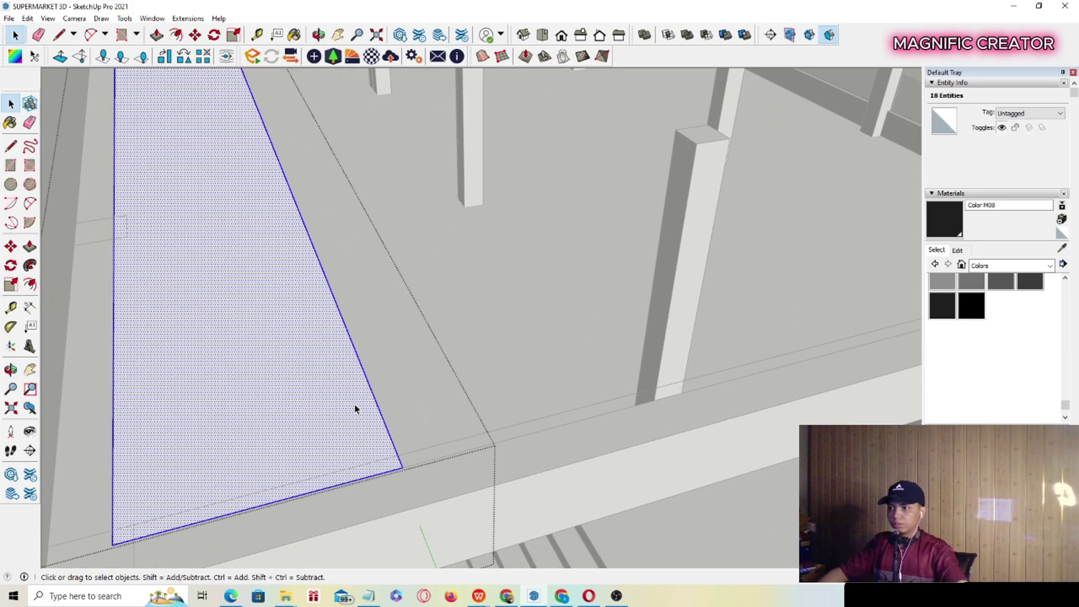
pyautogui.click(368, 389)
pyautogui.scroll(3, 360, 366)
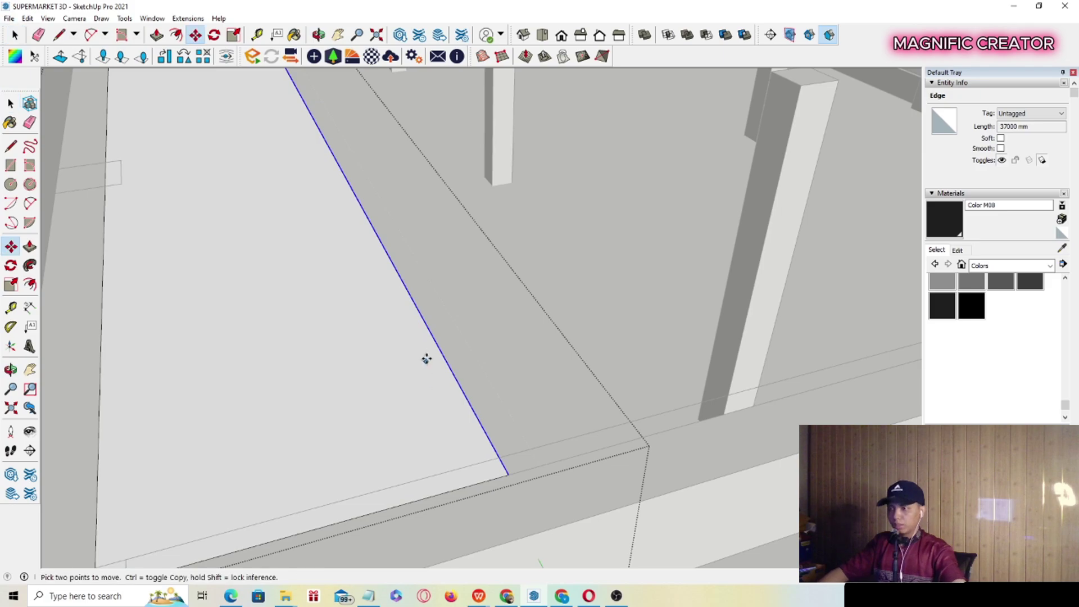
pyautogui.press('ctrl')
pyautogui.click(437, 348)
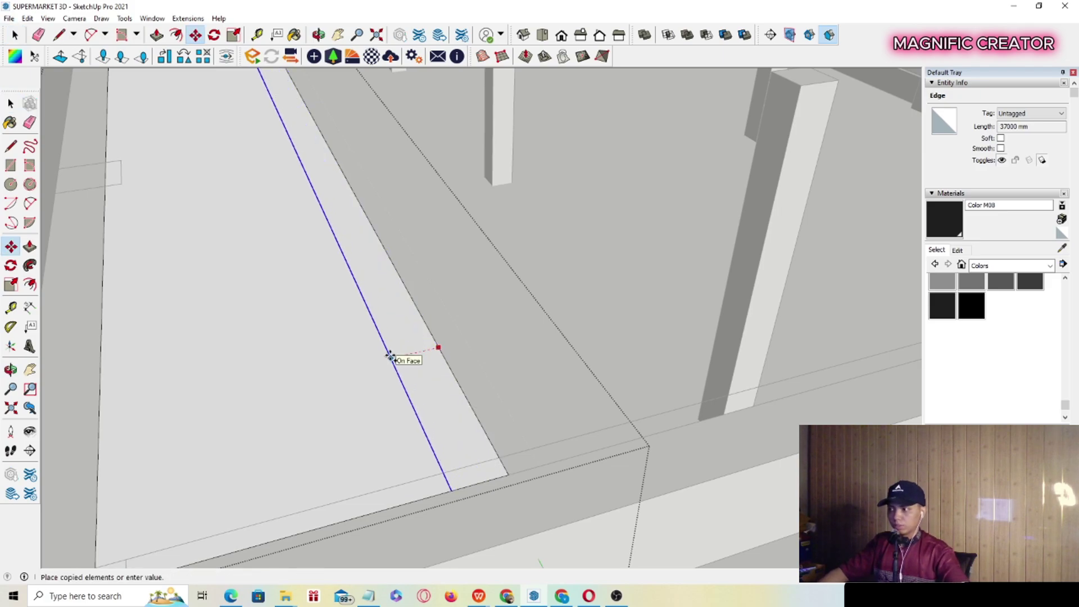
pyautogui.press('Return')
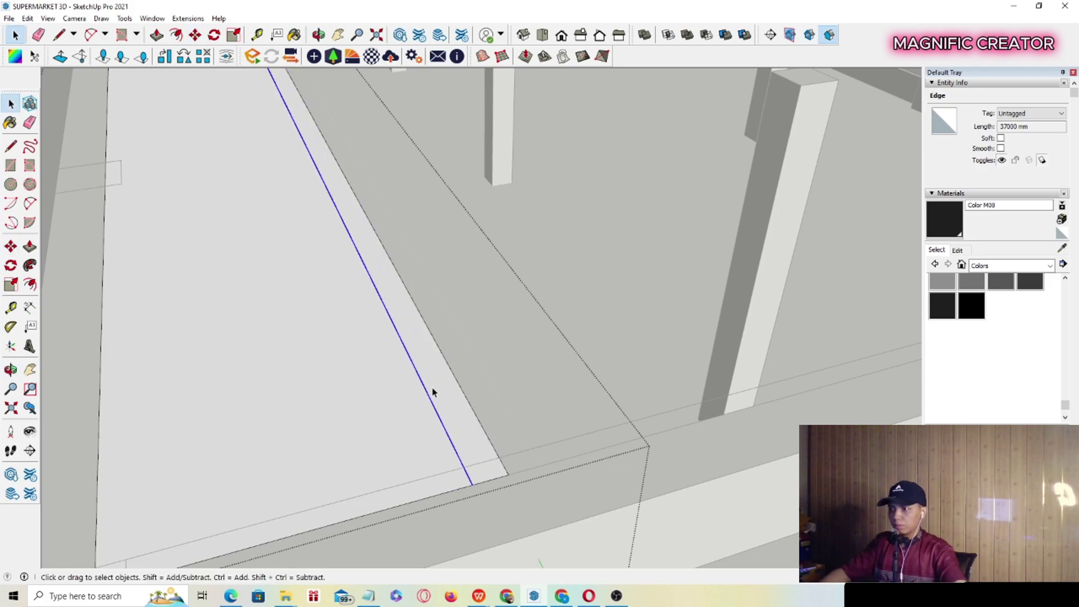
# Push/Pull the narrow face on the stair-side slab strip up to the top of the opposite strip's upstand.
pyautogui.press('p')
pyautogui.click(440, 372)
pyautogui.scroll(-4, 433, 368)
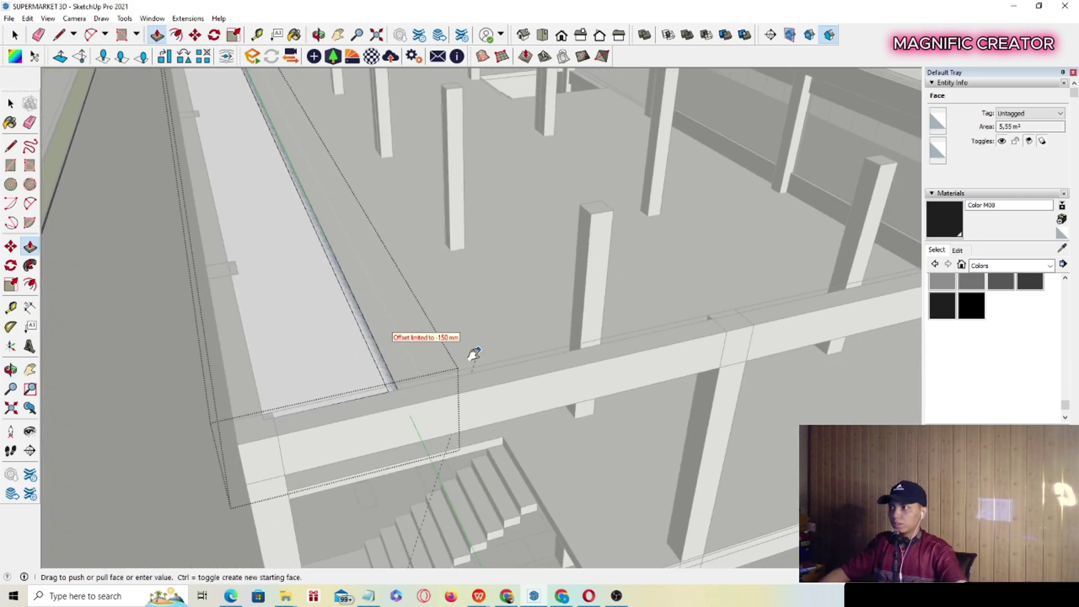
pyautogui.keyDown('shift'); pyautogui.moveTo(474, 354); pyautogui.dragTo(248, 446, button='middle'); pyautogui.keyUp('shift')
pyautogui.keyDown('shift'); pyautogui.moveTo(884, 210); pyautogui.dragTo(626, 220, button='middle'); pyautogui.keyUp('shift')
pyautogui.scroll(2, 752, 267)
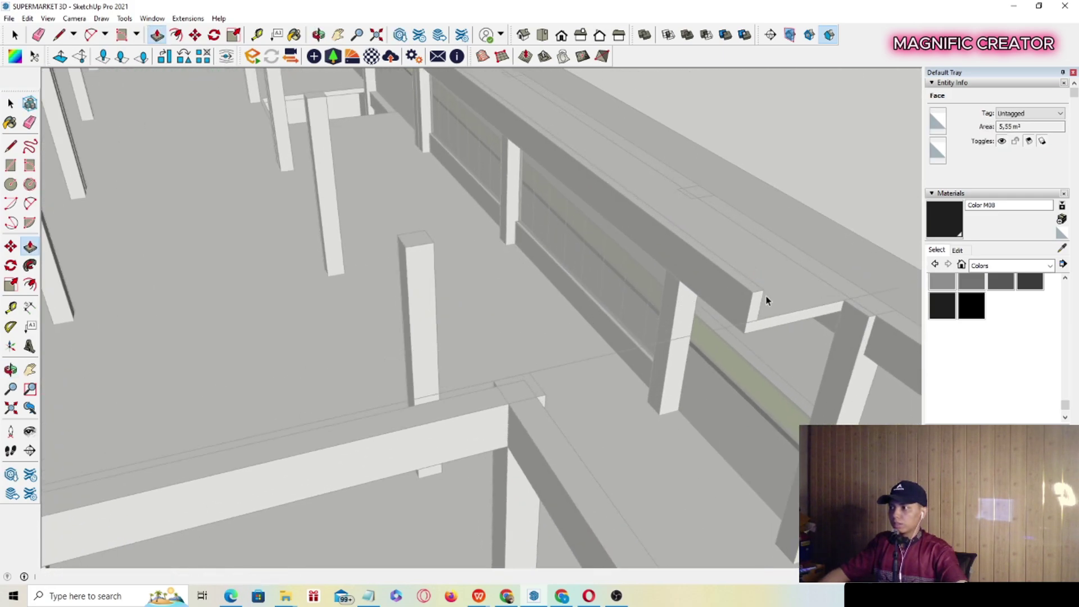
pyautogui.click(766, 297)
pyautogui.press('space')
# Create a 45° protractor guide rising from the top outer corner of the upstand's rear end, against the rear signage wall.
pyautogui.scroll(-5, 731, 297)
pyautogui.moveTo(557, 330); pyautogui.dragTo(554, 234, button='middle')
pyautogui.scroll(3, 252, 206)
pyautogui.moveTo(253, 206); pyautogui.dragTo(56, 259, button='middle')
pyautogui.scroll(4, 498, 301)
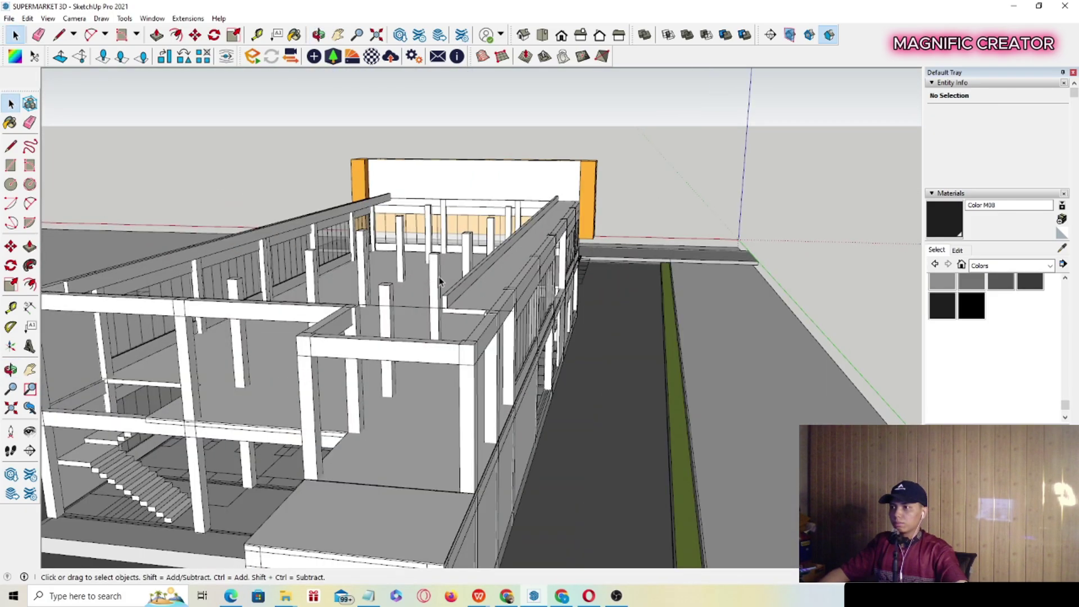
pyautogui.moveTo(503, 302); pyautogui.dragTo(473, 338, button='middle')
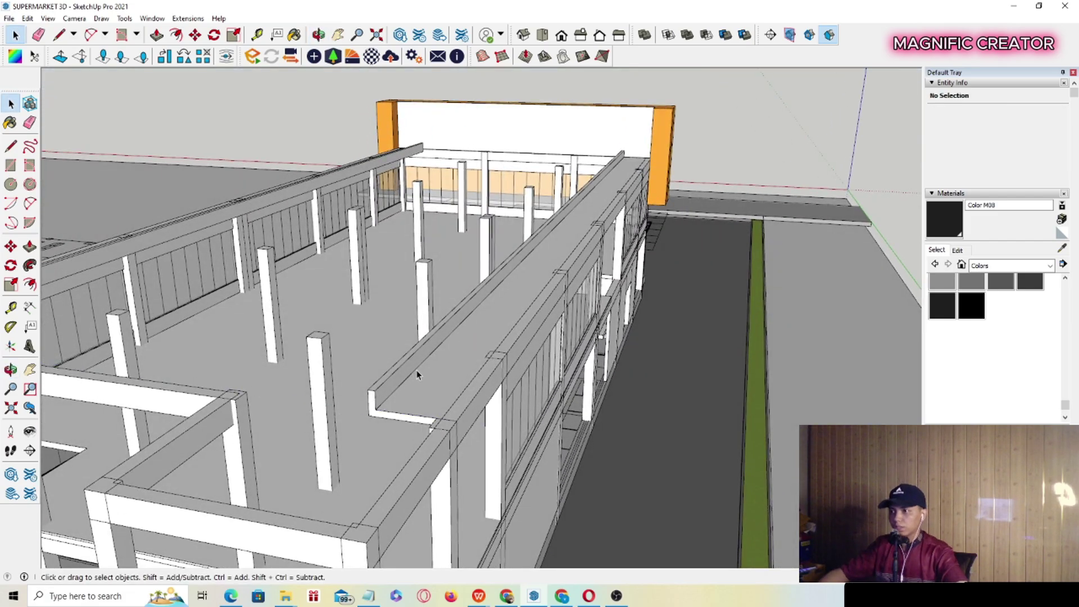
pyautogui.moveTo(578, 247); pyautogui.dragTo(446, 273, button='middle')
pyautogui.scroll(3, 562, 264)
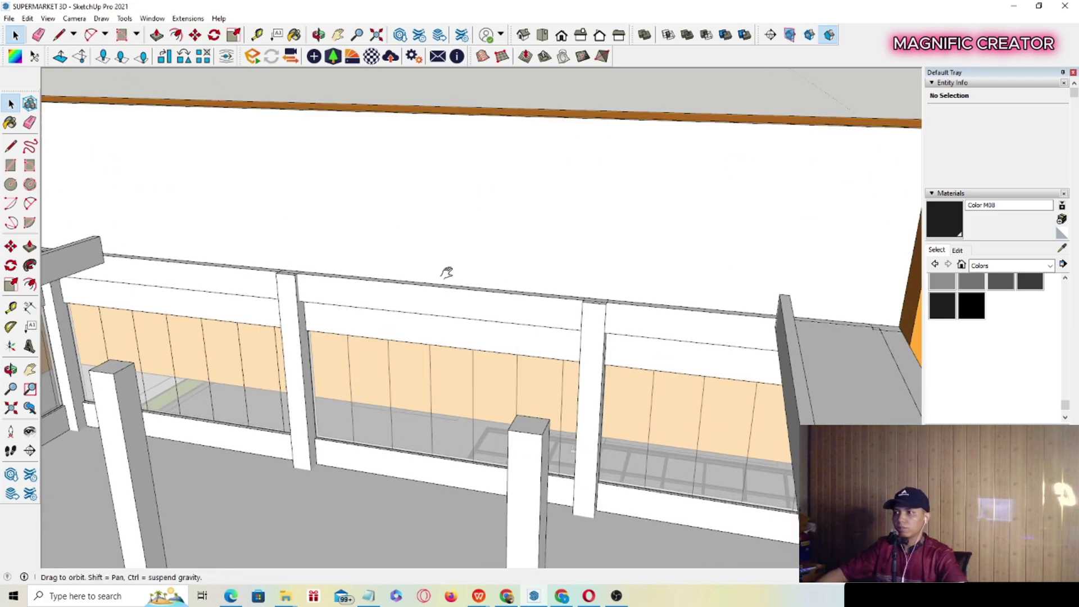
pyautogui.scroll(3, 551, 295)
pyautogui.moveTo(551, 295); pyautogui.dragTo(50, 343, button='middle')
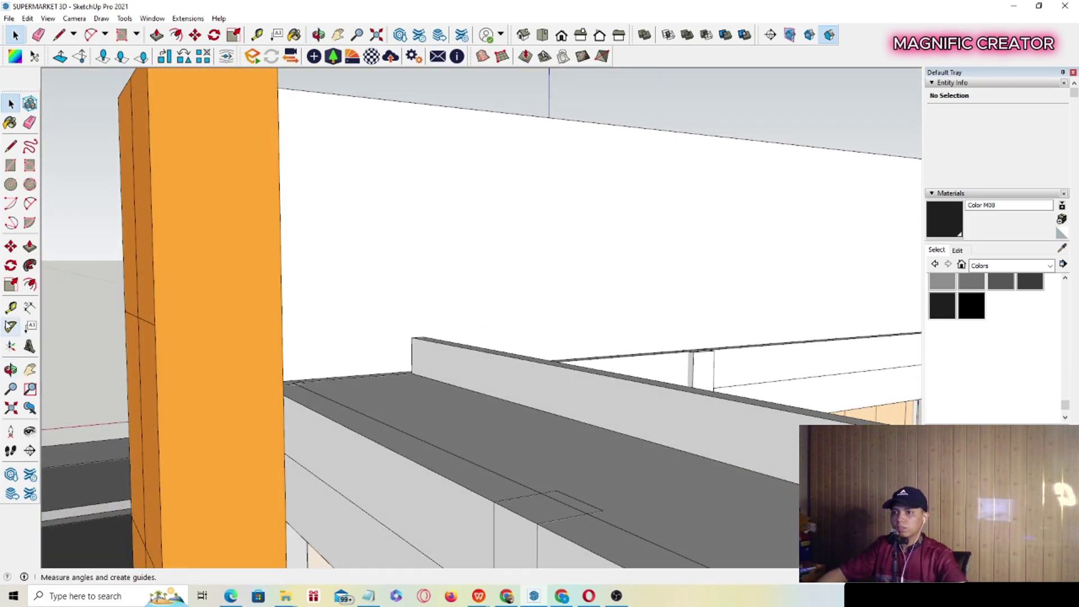
pyautogui.click(9, 326)
pyautogui.scroll(3, 431, 315)
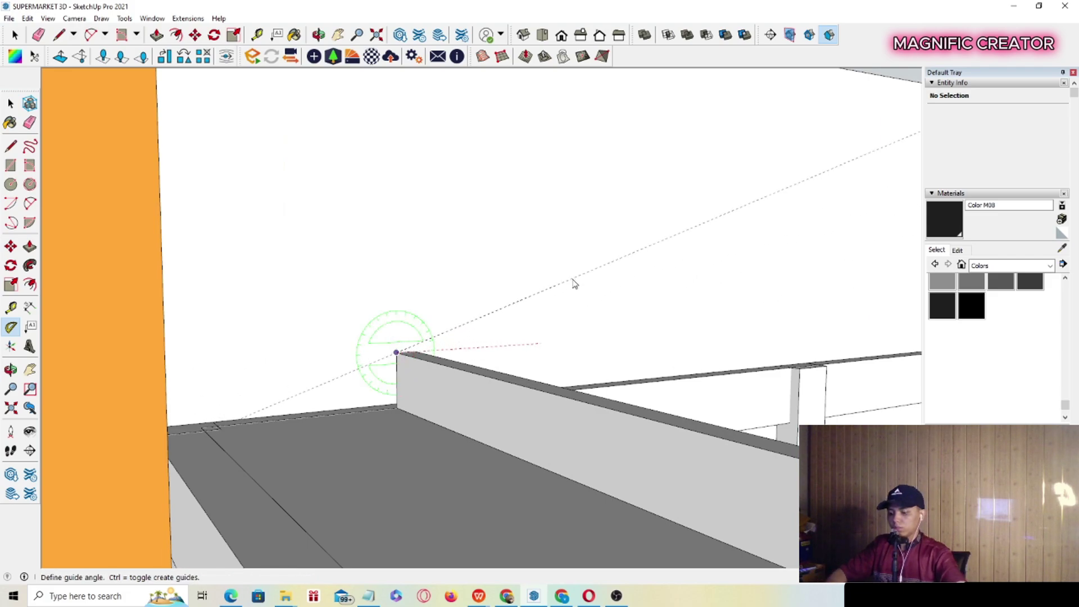
pyautogui.write('45')
pyautogui.press('Return')
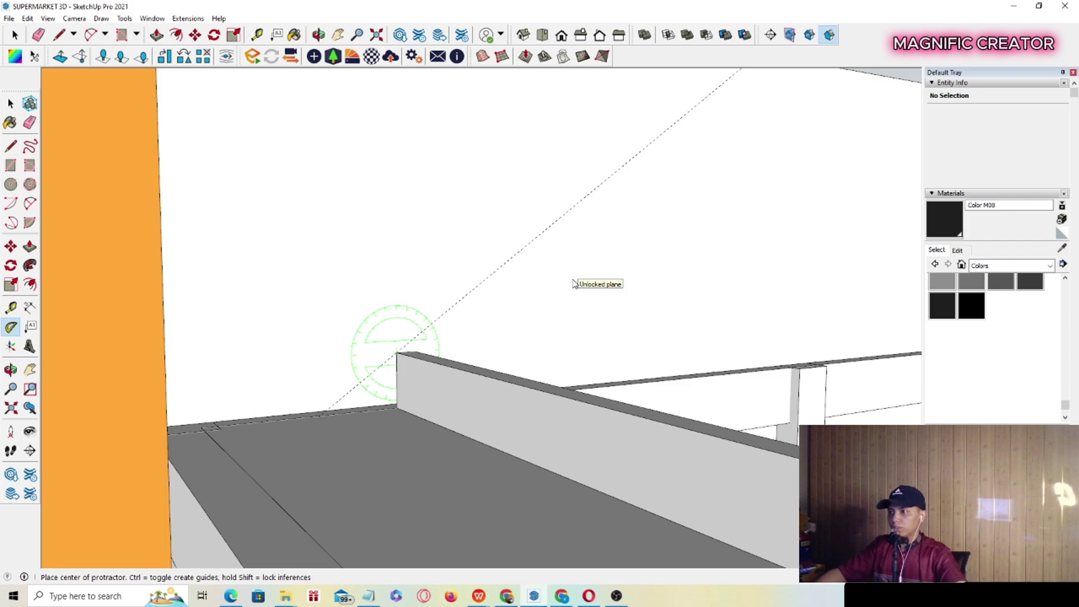
# Delete the 45° guide from the upstand's rear corner.
pyautogui.scroll(-3, 506, 287)
pyautogui.moveTo(482, 289); pyautogui.dragTo(480, 253, button='middle')
pyautogui.press('space')
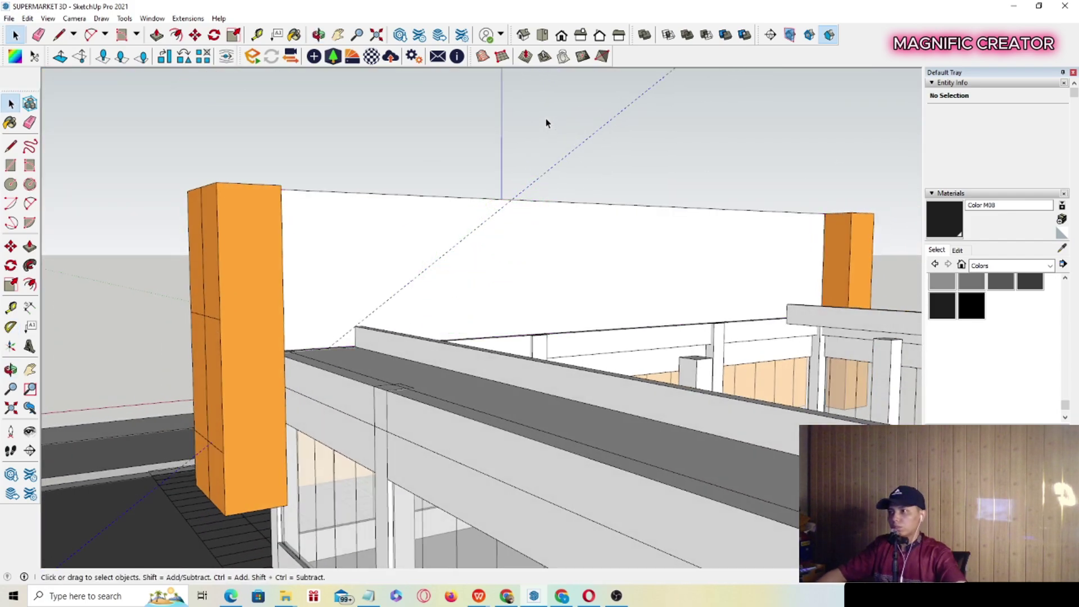
pyautogui.press('Delete')
# Create a shallower sloped protractor guide from the same top outer corner of the upstand's rear end for the roof pitch.
pyautogui.scroll(4, 417, 262)
pyautogui.moveTo(354, 313); pyautogui.dragTo(337, 360, button='middle')
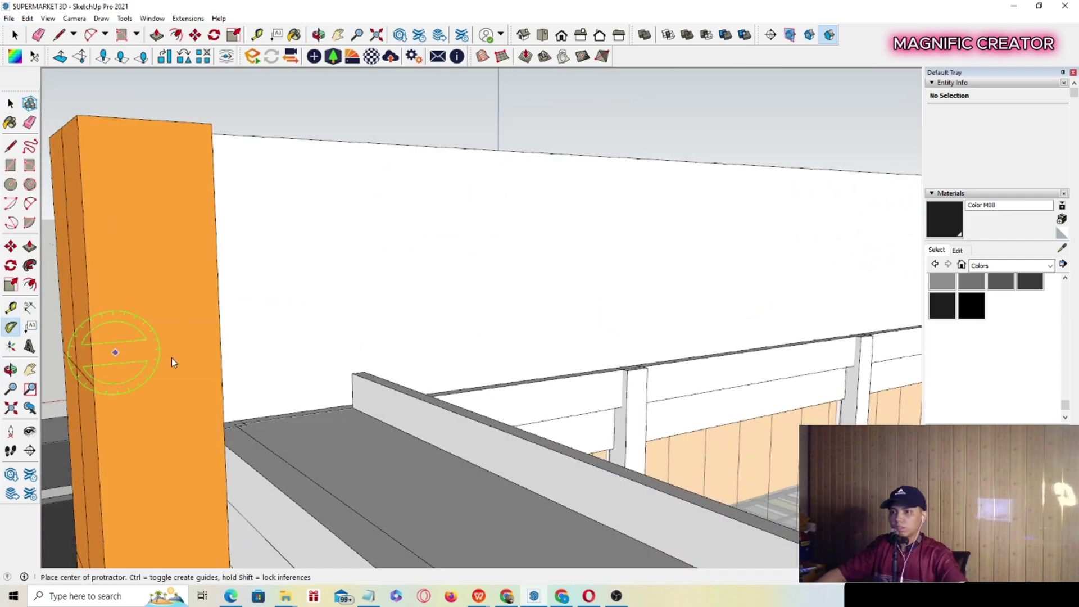
pyautogui.scroll(2, 347, 376)
pyautogui.click(479, 375)
pyautogui.scroll(-1, 500, 347)
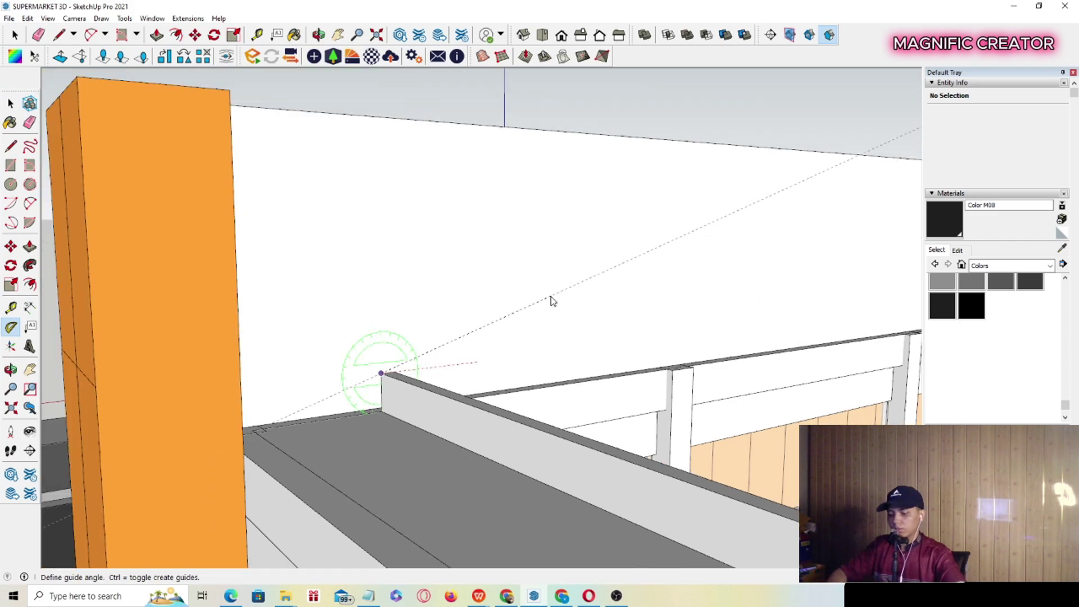
pyautogui.click(551, 297)
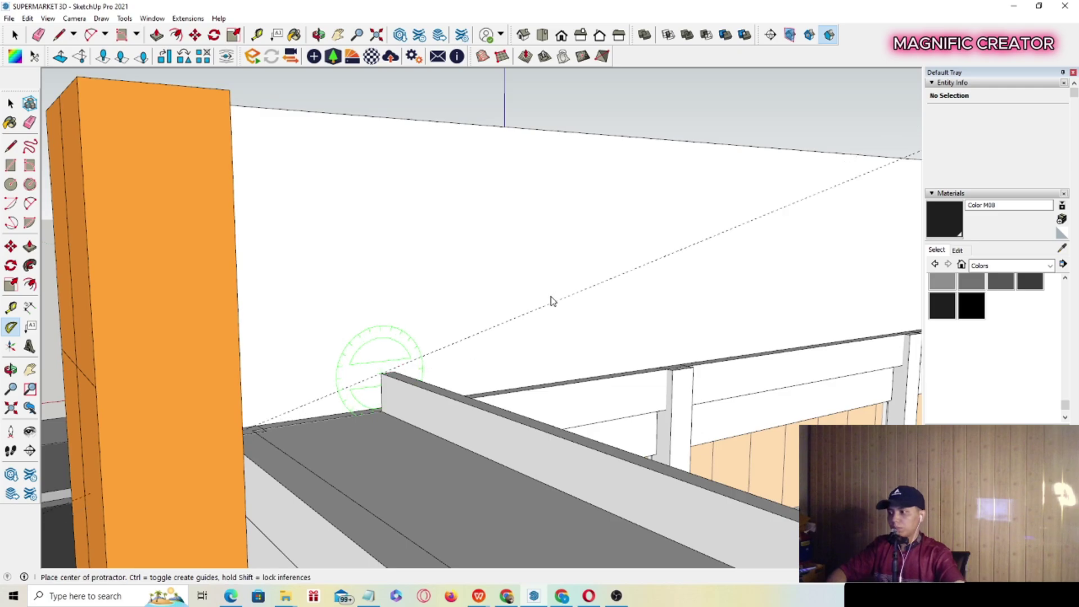
pyautogui.press('space')
# Create a mirrored sloped protractor guide from the opposite upstand's top outer rear corner so that the two roof slopes cross.
pyautogui.scroll(-5, 551, 298)
pyautogui.scroll(2, 751, 323)
pyautogui.moveTo(620, 293); pyautogui.dragTo(371, 291, button='middle')
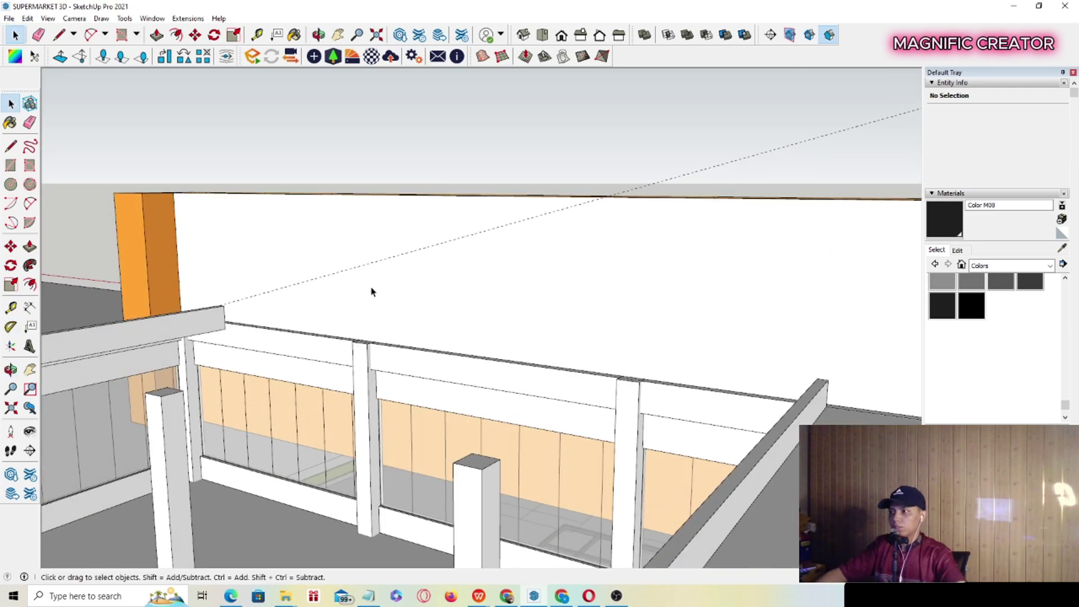
pyautogui.click(10, 327)
pyautogui.scroll(3, 747, 272)
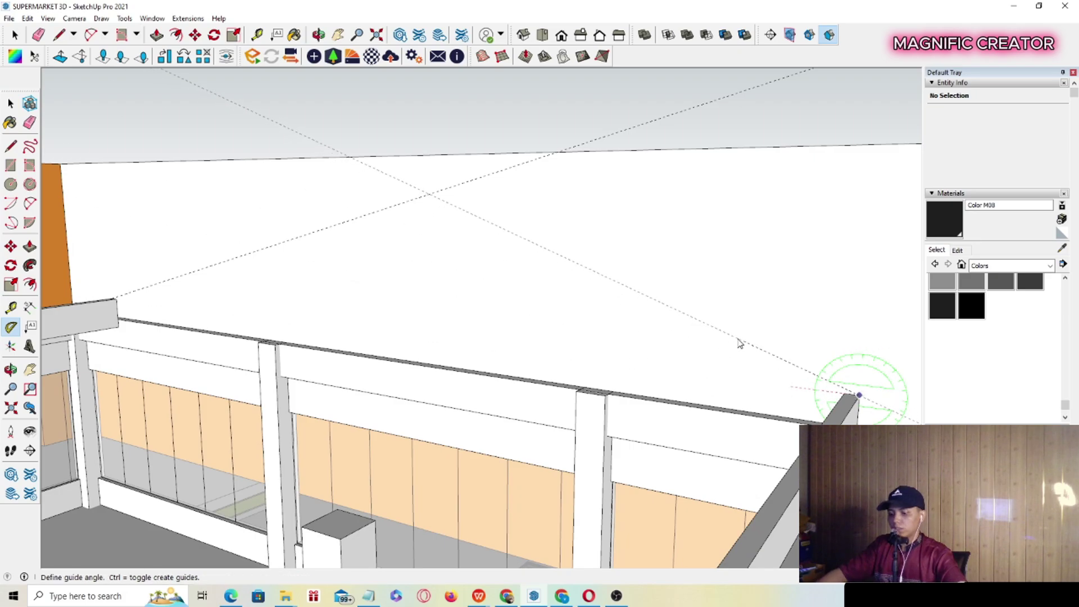
pyautogui.press('space')
# Measure along the vertical rear edge of the upstand below the sloped guide with the Tape Measure.
pyautogui.scroll(-4, 656, 343)
pyautogui.moveTo(584, 301); pyautogui.dragTo(422, 285, button='middle')
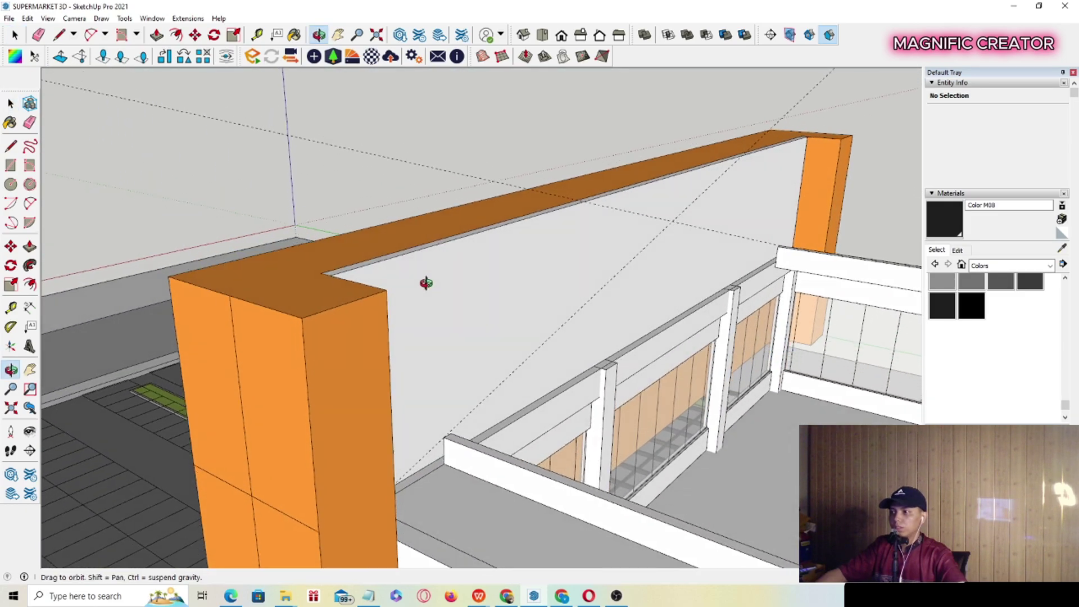
pyautogui.scroll(5, 422, 284)
pyautogui.scroll(5, 294, 446)
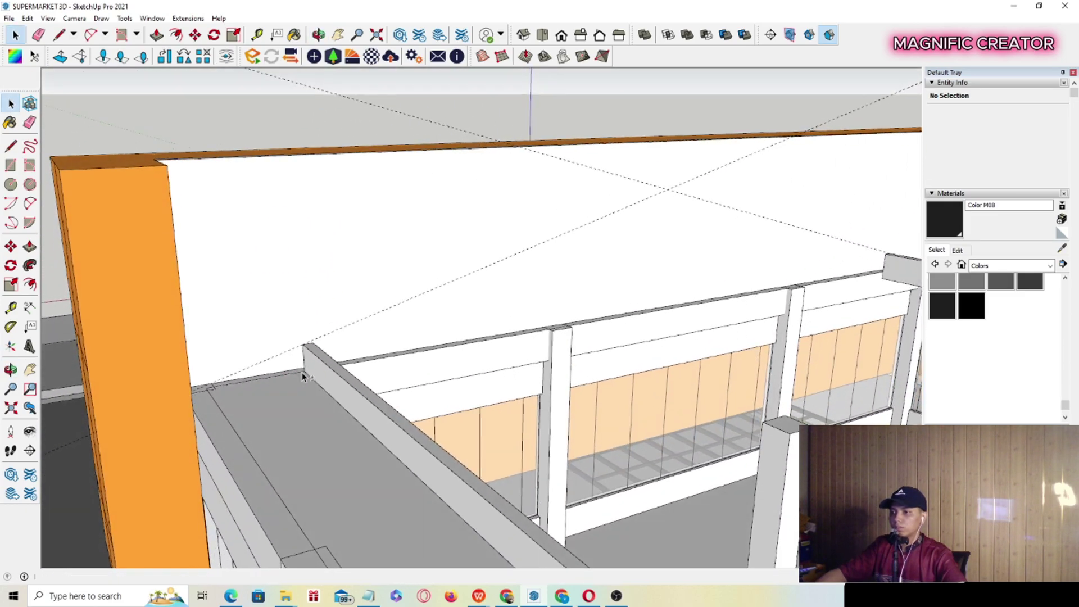
pyautogui.moveTo(275, 378); pyautogui.dragTo(408, 326, button='middle')
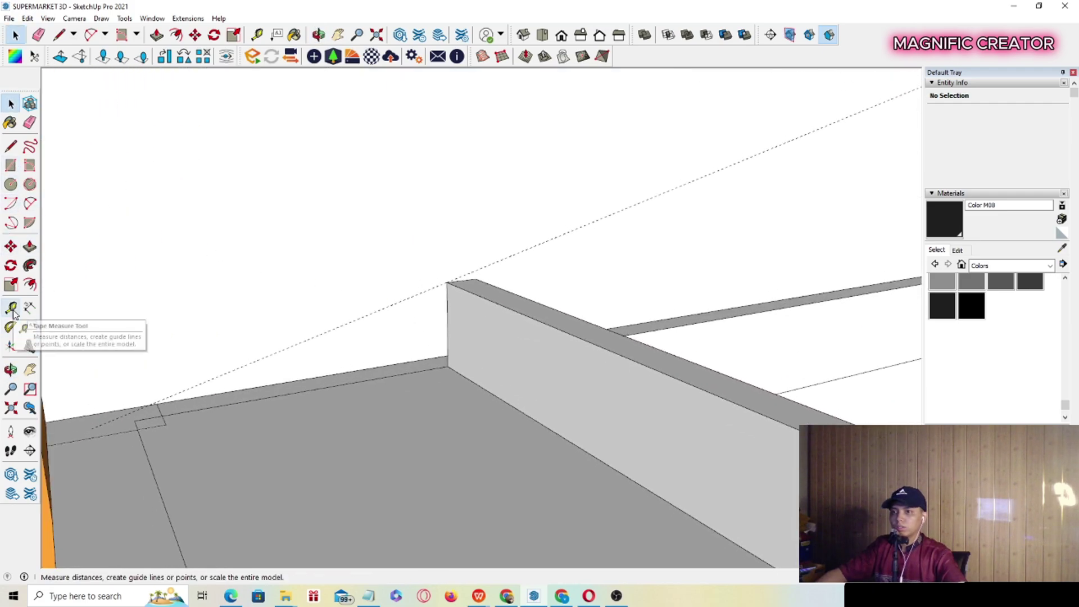
pyautogui.scroll(2, 443, 312)
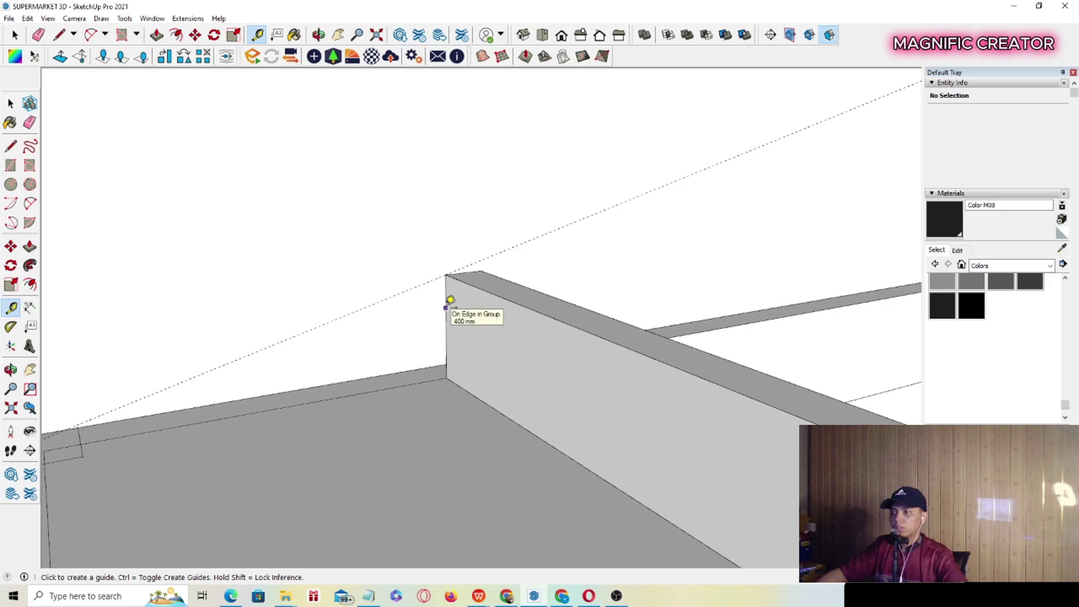
# Move the two crossing roof-pitch guides along the green axis from the upstands' rear corners onto the facade wall.
pyautogui.moveTo(451, 300); pyautogui.dragTo(397, 465, button='middle')
pyautogui.moveTo(414, 415); pyautogui.dragTo(335, 465, button='middle')
pyautogui.press('space')
pyautogui.scroll(5, 575, 240)
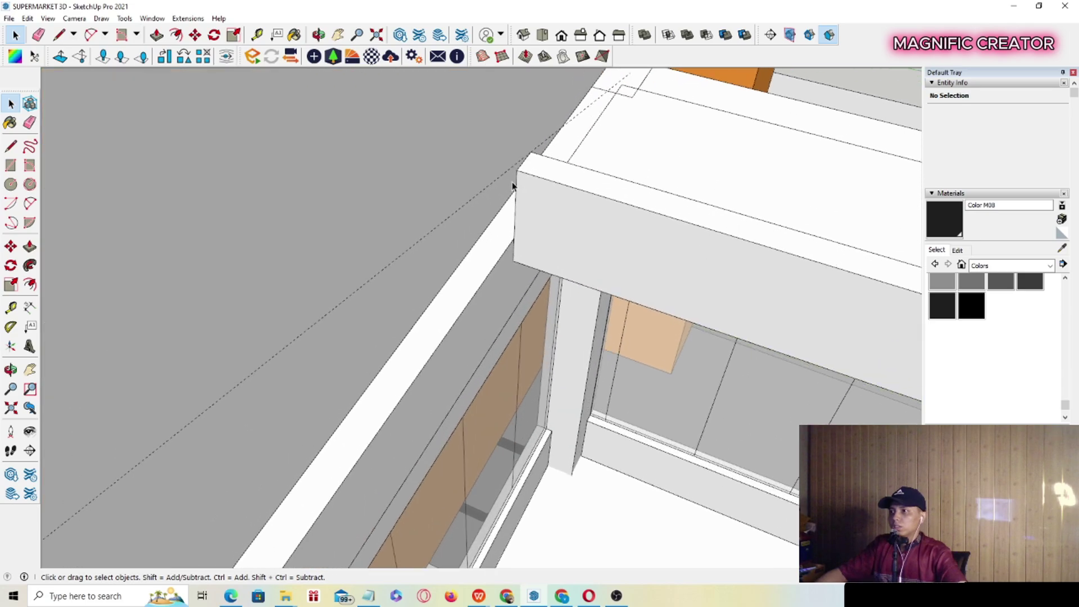
pyautogui.click(504, 179)
pyautogui.scroll(-3, 504, 186)
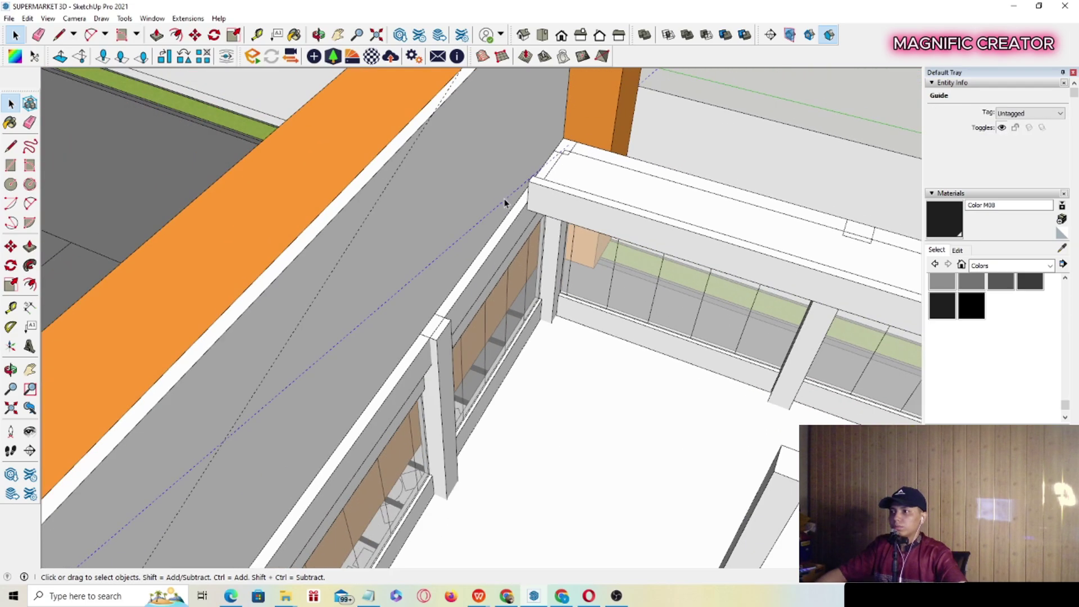
pyautogui.keyDown('shift'); pyautogui.click(374, 210); pyautogui.keyUp('shift')
pyautogui.scroll(3, 394, 253)
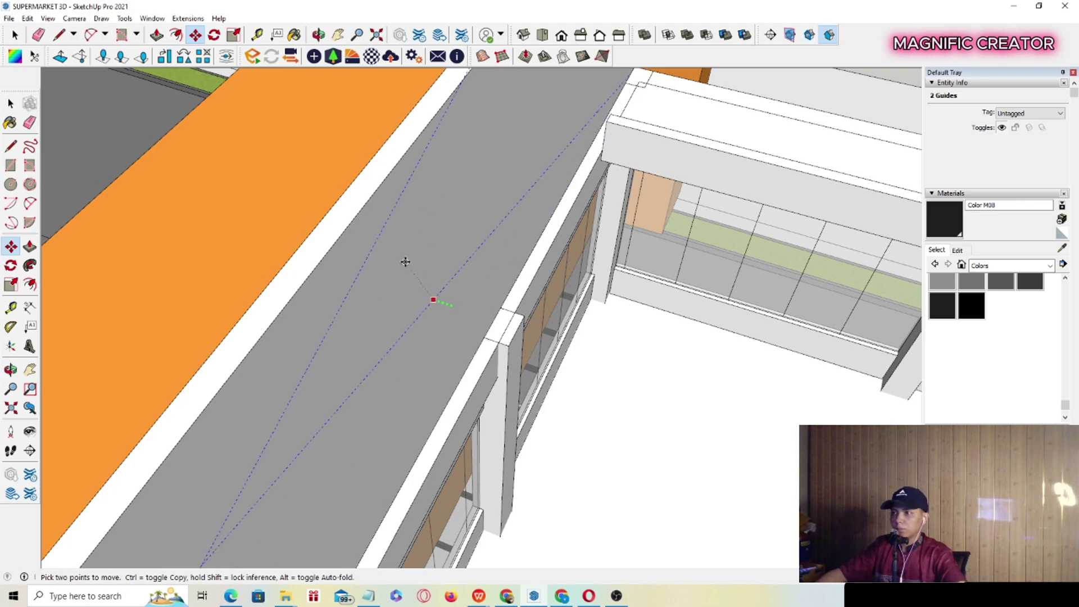
pyautogui.press('space')
# Extend the rear end of the slab strip and its upstand inside the group until it meets the facade wall.
pyautogui.scroll(-2, 506, 225)
pyautogui.scroll(4, 591, 168)
pyautogui.tripleClick(590, 168)
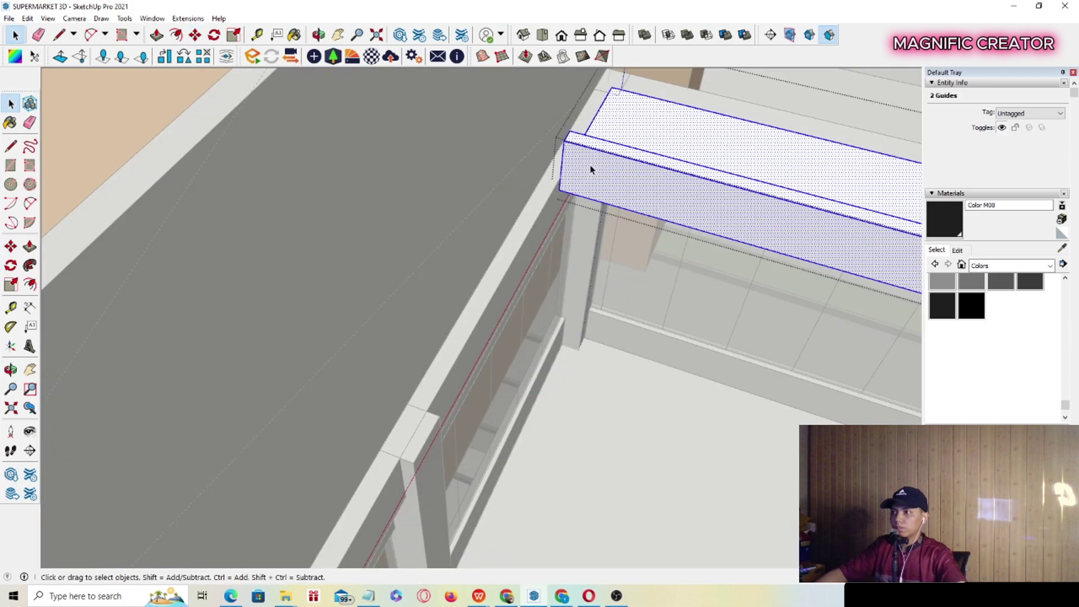
pyautogui.moveTo(543, 116); pyautogui.dragTo(599, 211)
pyautogui.moveTo(599, 213); pyautogui.dragTo(591, 340, button='middle')
pyautogui.press('p')
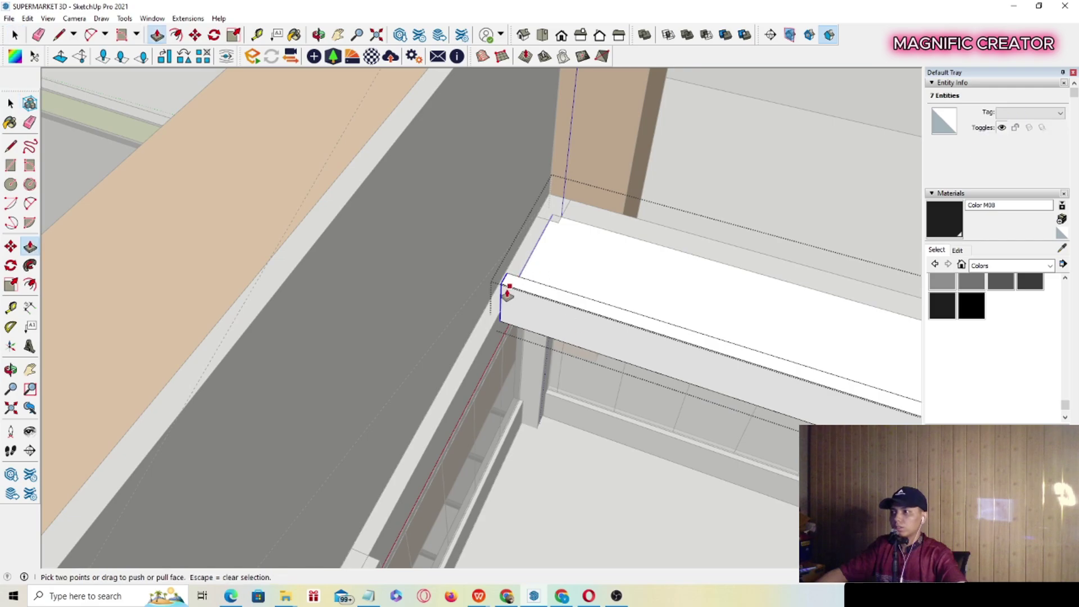
pyautogui.press('space')
pyautogui.moveTo(459, 246); pyautogui.dragTo(234, 320, button='middle')
pyautogui.tripleClick(438, 285)
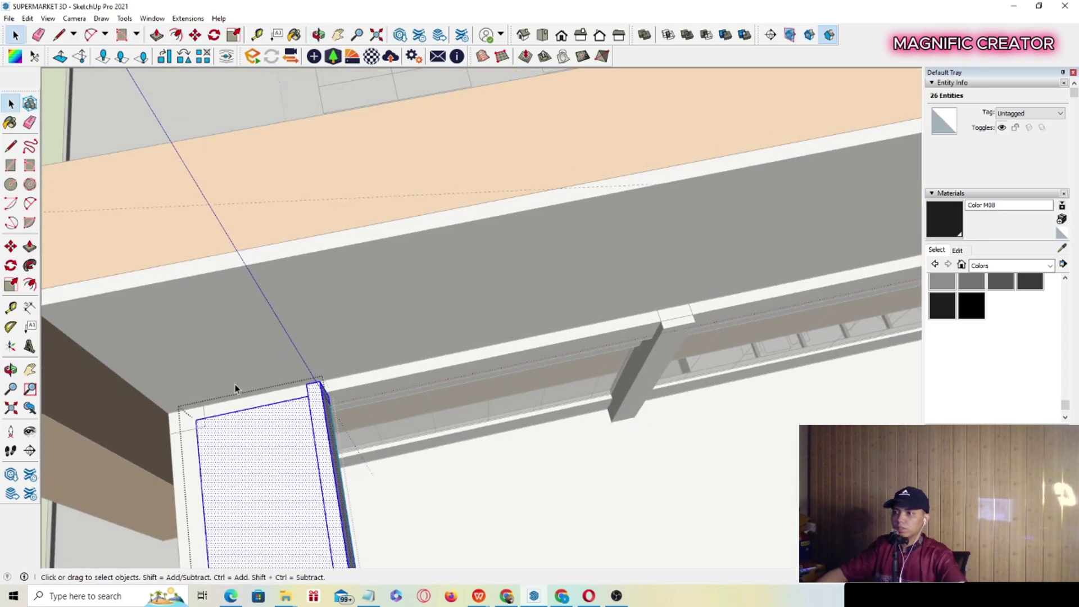
pyautogui.click(316, 388)
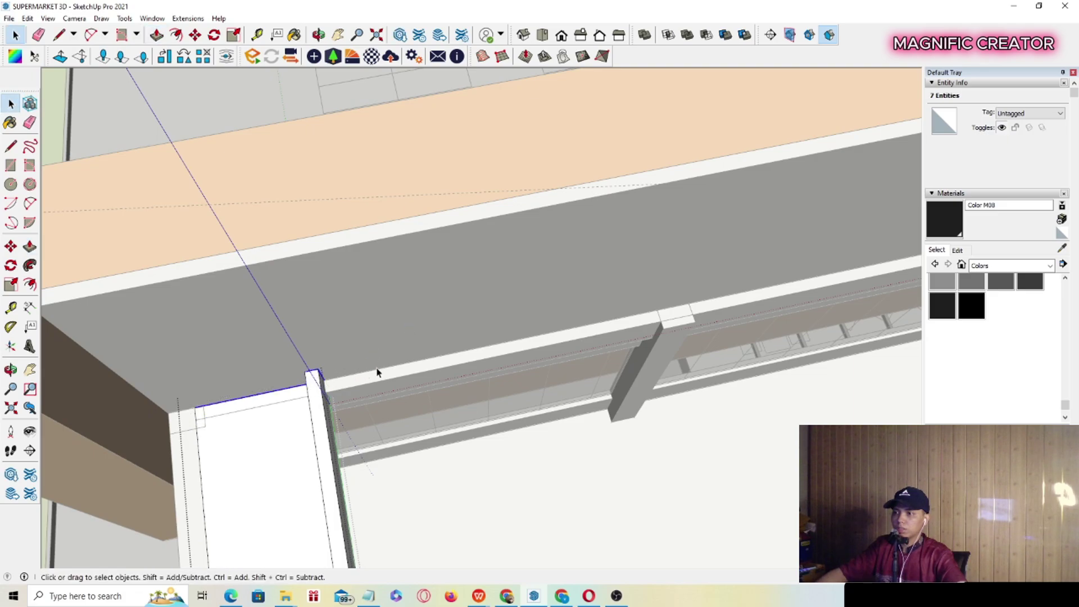
pyautogui.scroll(-4, 377, 369)
pyautogui.moveTo(378, 369); pyautogui.dragTo(529, 298, button='middle')
pyautogui.scroll(-4, 363, 441)
pyautogui.click(679, 155)
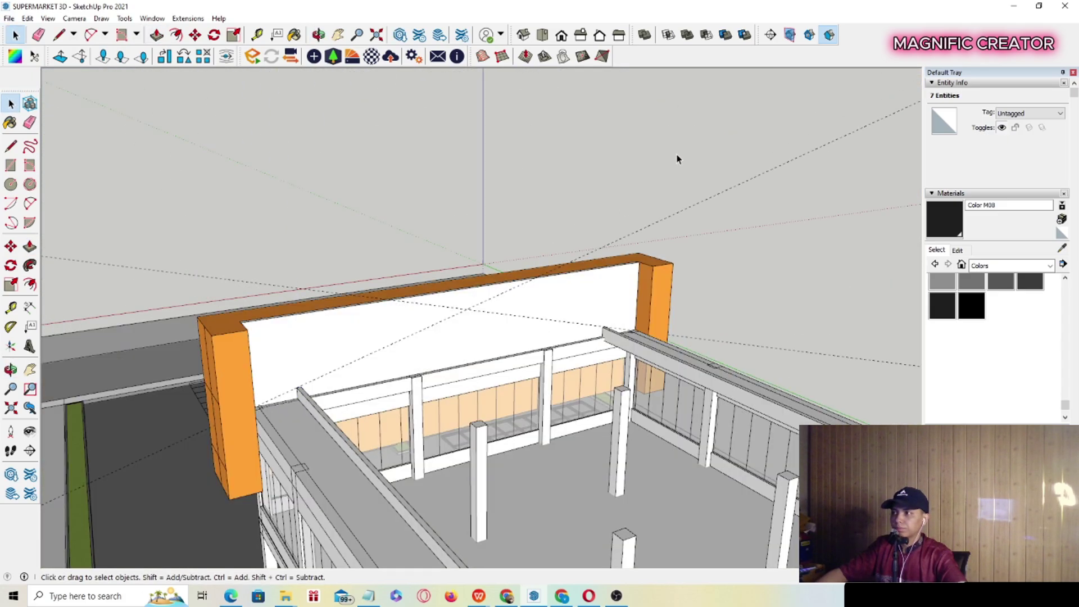
# Create a vertical guide on the facade wall about 400 mm outside the first upstand's rear edge with the Tape Measure.
pyautogui.scroll(6, 315, 396)
pyautogui.moveTo(241, 393); pyautogui.dragTo(384, 492, button='middle')
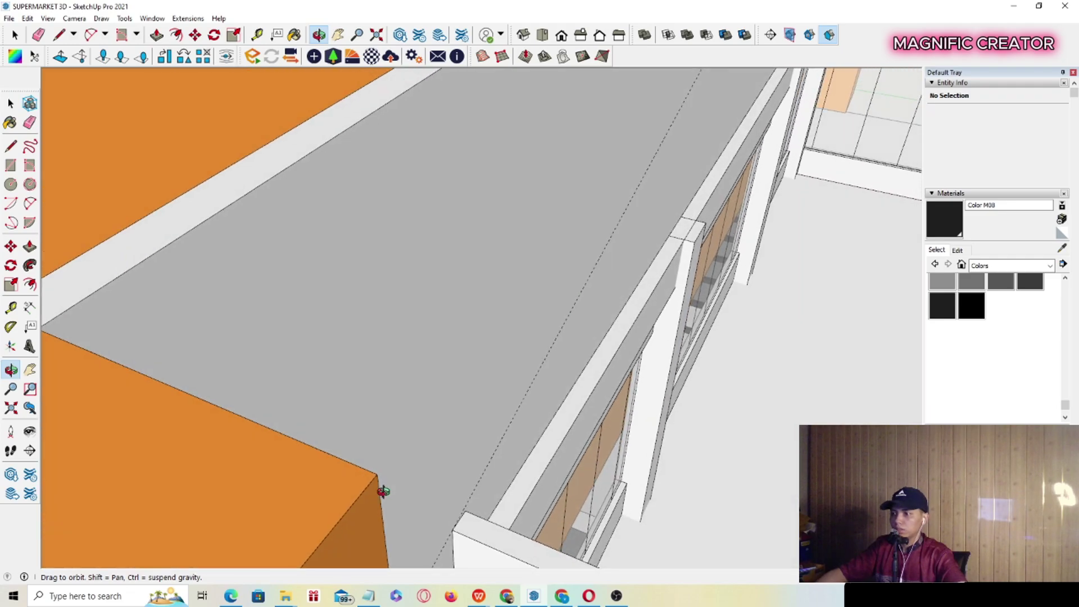
pyautogui.scroll(-5, 429, 437)
pyautogui.moveTo(429, 436); pyautogui.dragTo(513, 388, button='middle')
pyautogui.scroll(5, 359, 366)
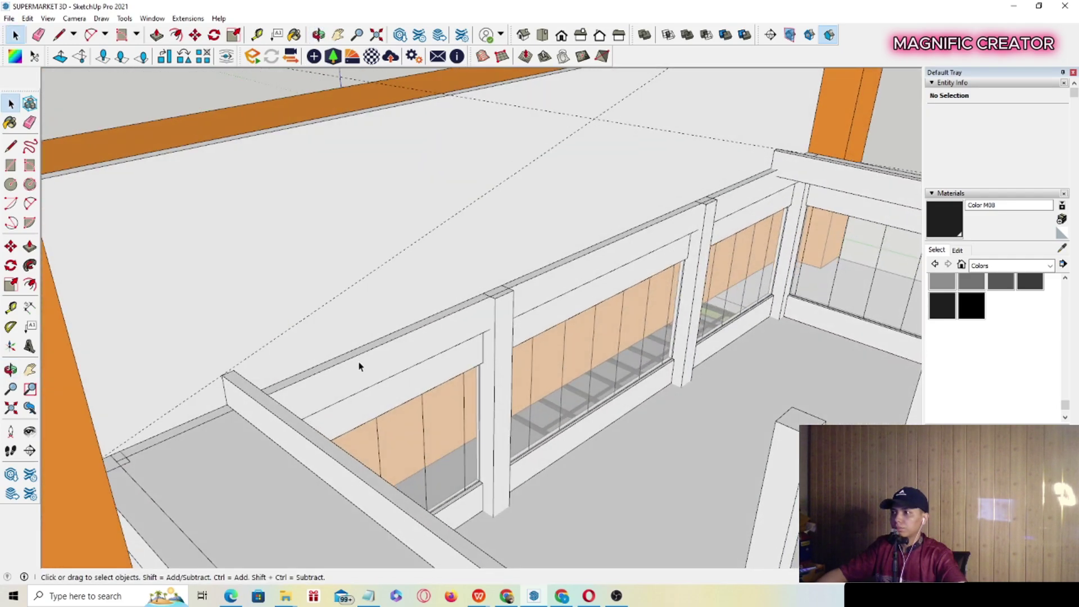
pyautogui.moveTo(359, 367); pyautogui.dragTo(225, 318, button='middle')
pyautogui.scroll(4, 163, 413)
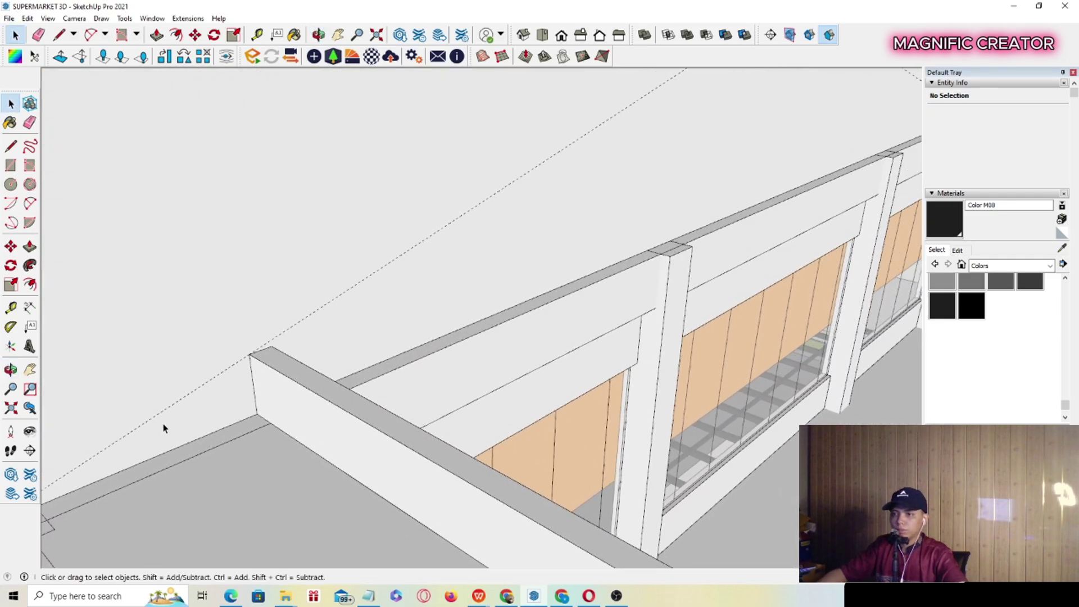
pyautogui.click(11, 308)
pyautogui.scroll(3, 237, 397)
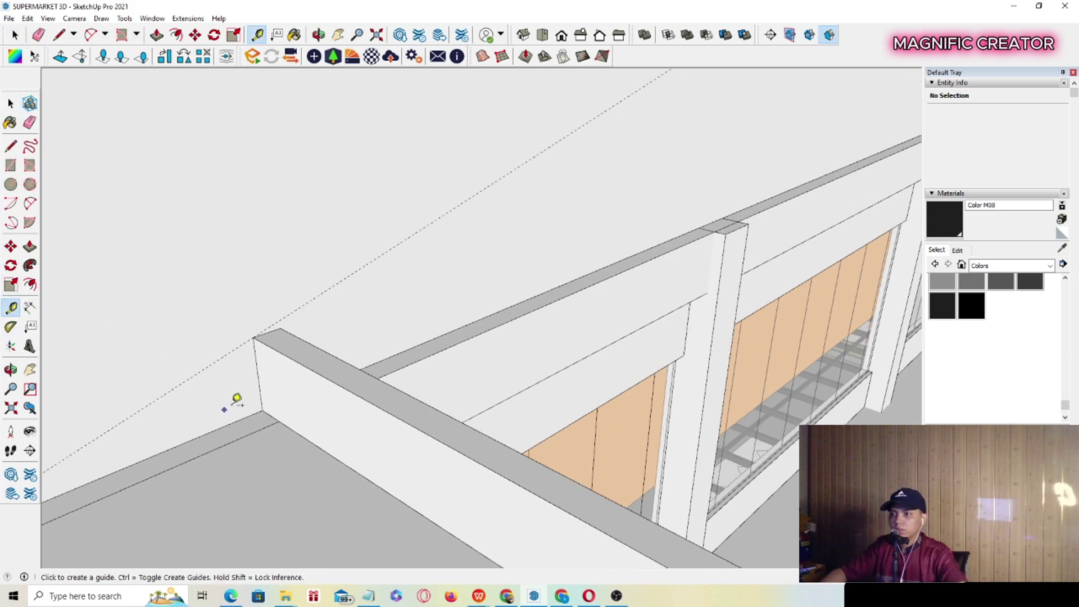
pyautogui.scroll(-2, 214, 386)
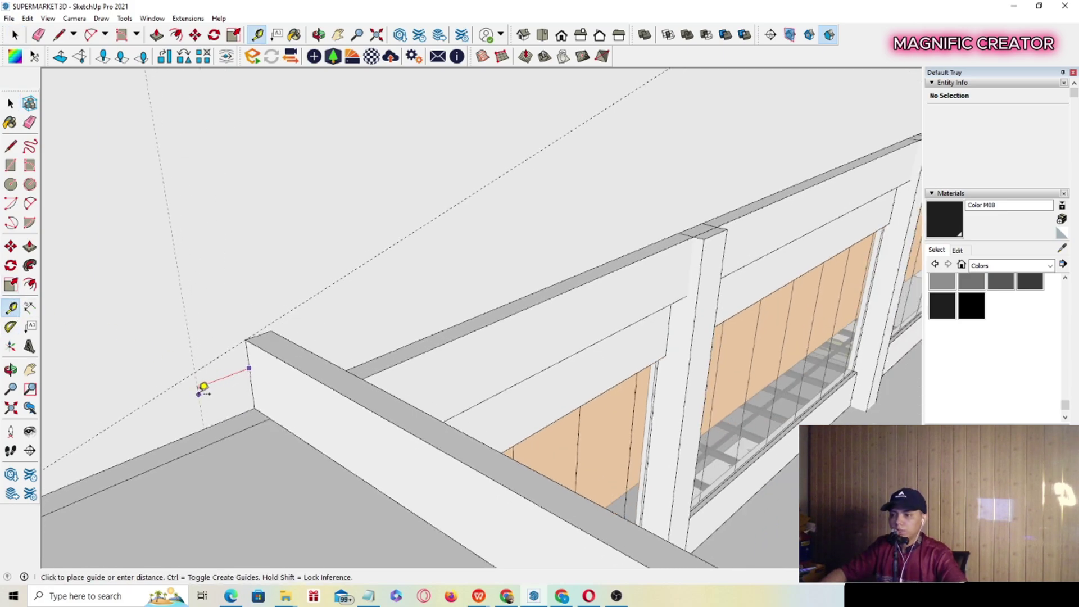
pyautogui.scroll(-1, 197, 388)
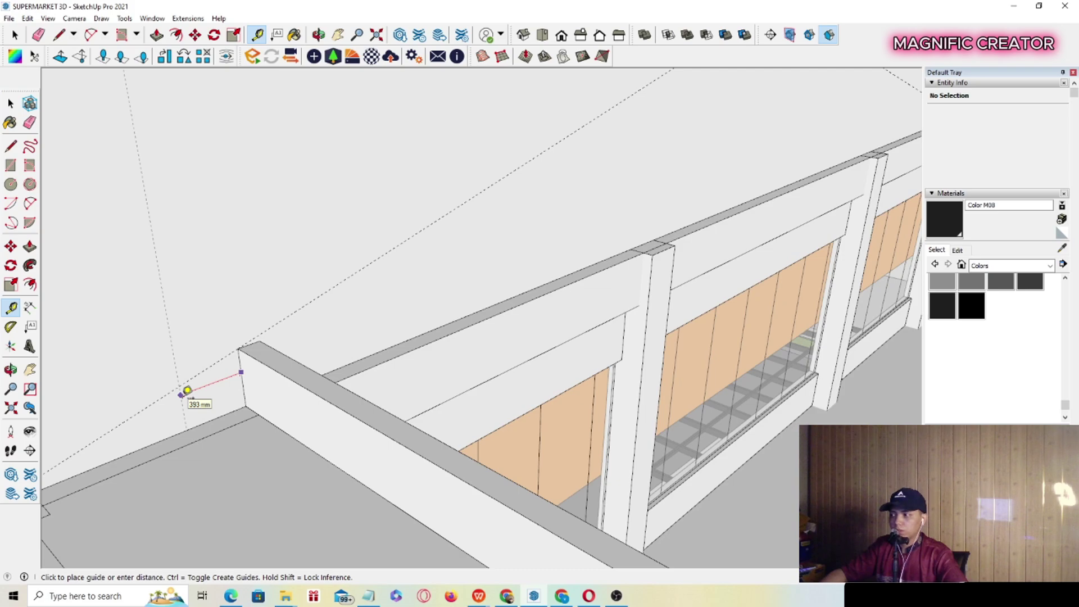
pyautogui.scroll(-1, 183, 393)
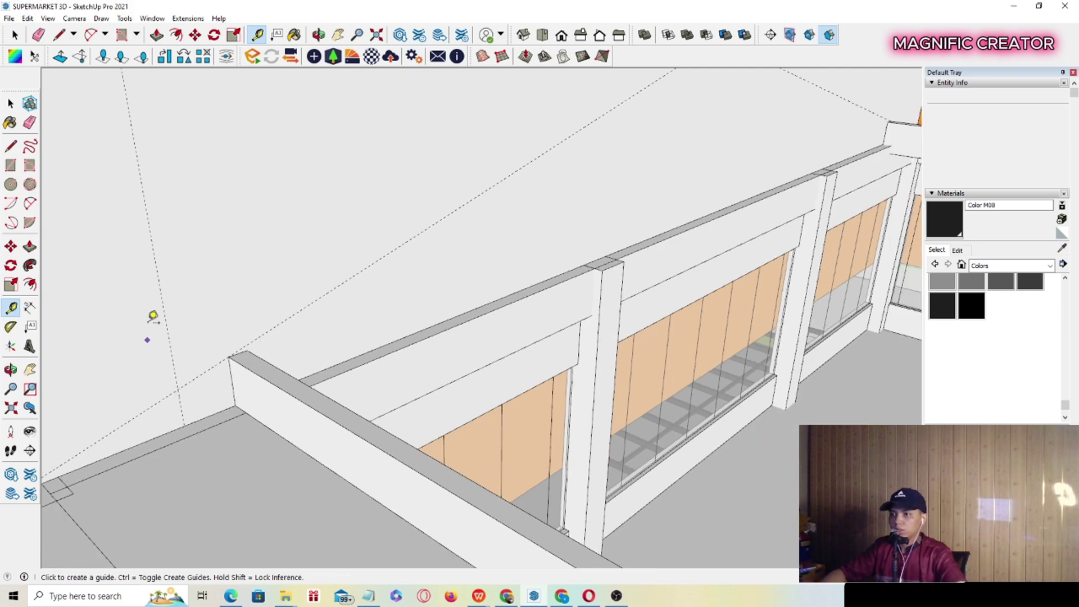
# Create a vertical guide on the facade wall, offset outward from the opposite upstand's rear edge.
pyautogui.moveTo(153, 318); pyautogui.dragTo(486, 281, button='middle')
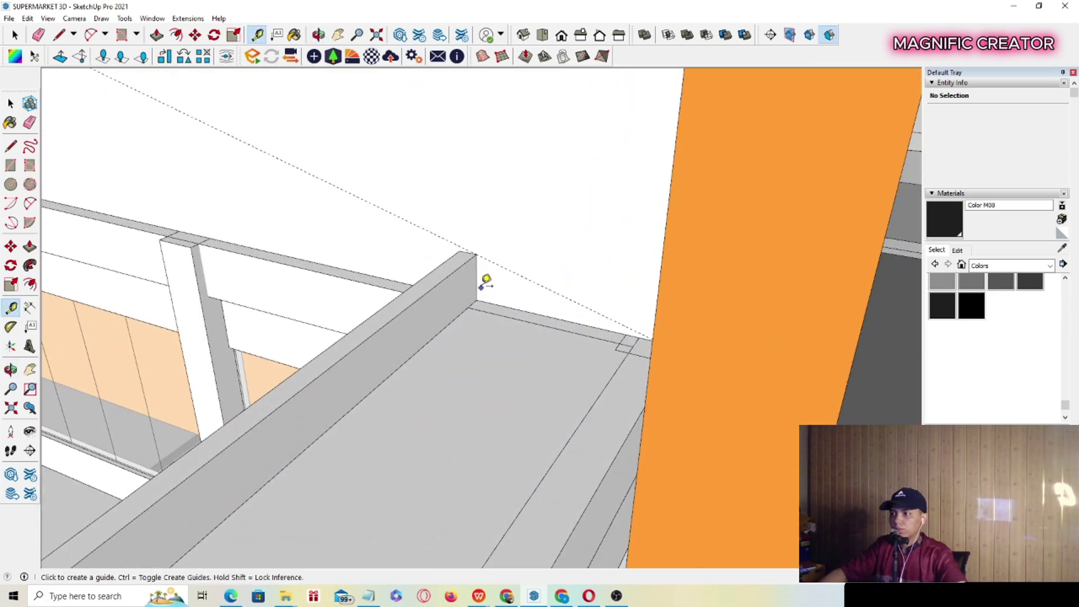
pyautogui.scroll(1, 487, 282)
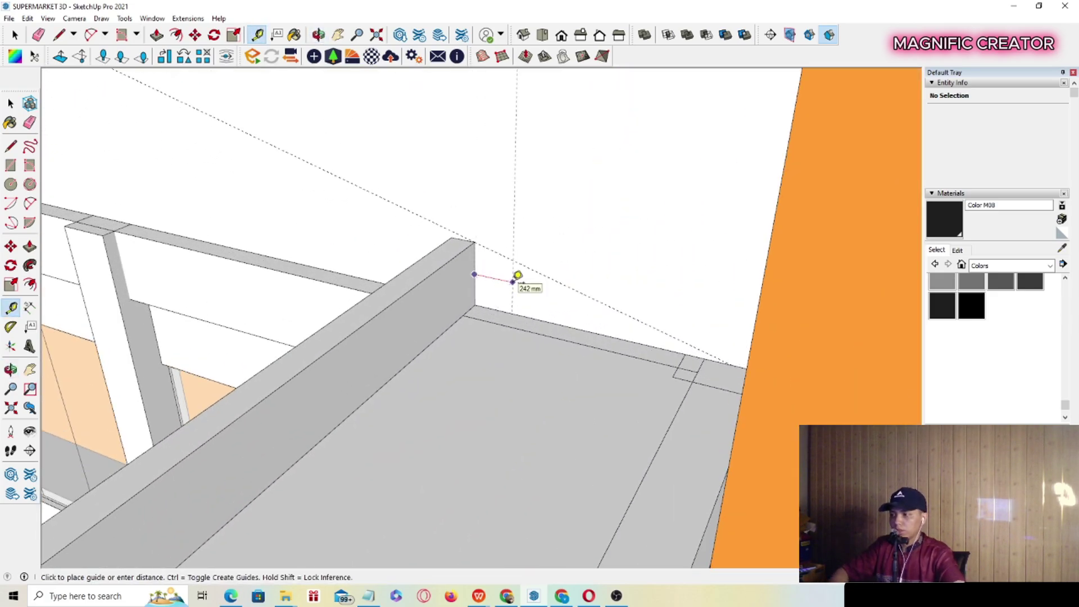
pyautogui.press('space')
pyautogui.scroll(-2, 513, 272)
# Draw two edges along the sloped guides from the vertical guides to the ridge crossing, and select both edges.
pyautogui.moveTo(495, 255); pyautogui.dragTo(69, 221, button='middle')
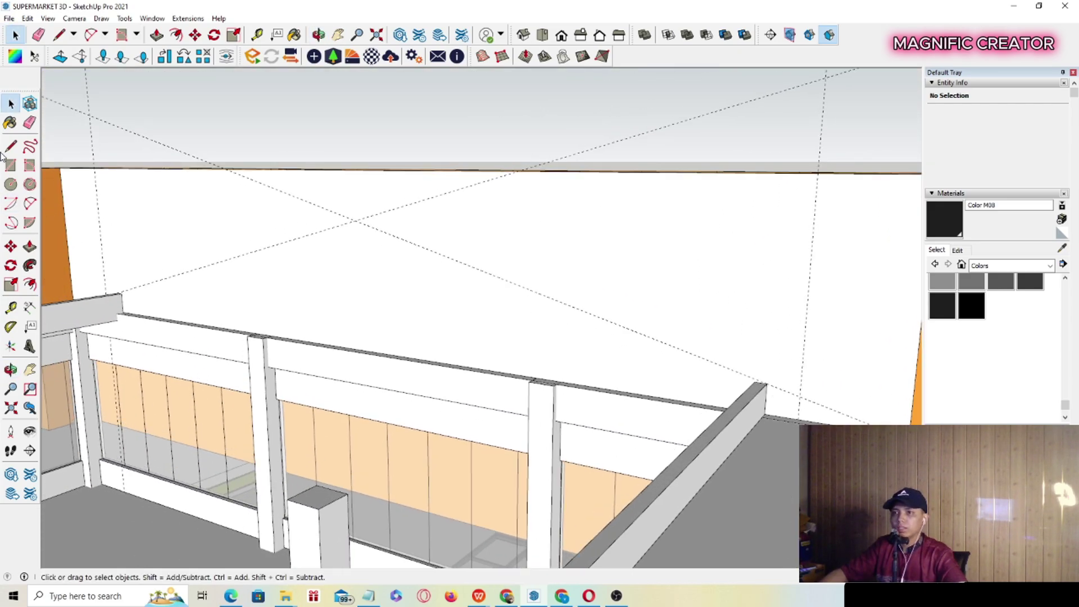
pyautogui.scroll(2, 792, 390)
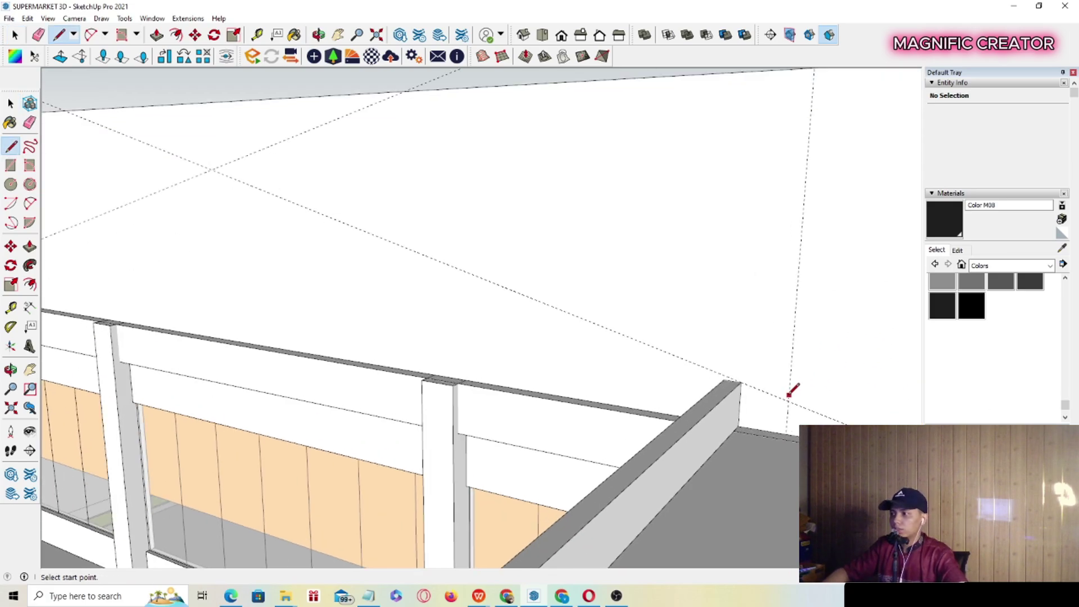
pyautogui.moveTo(728, 362); pyautogui.dragTo(622, 294, button='middle')
pyautogui.press('space')
pyautogui.tripleClick(627, 280)
pyautogui.scroll(2, 450, 322)
pyautogui.moveTo(441, 324)
pyautogui.keyDown('shift'); pyautogui.mouseDown(button='middle')
pyautogui.moveTo(393, 338)
pyautogui.moveTo(453, 335)
pyautogui.mouseUp(button='middle'); pyautogui.keyUp('shift')
pyautogui.moveTo(610, 324); pyautogui.dragTo(461, 315, button='middle')
pyautogui.moveTo(667, 313)
pyautogui.mouseDown(button='middle')
pyautogui.moveTo(408, 301)
pyautogui.moveTo(383, 313)
pyautogui.moveTo(305, 313)
pyautogui.moveTo(599, 331)
pyautogui.mouseUp(button='middle')
pyautogui.press('space')
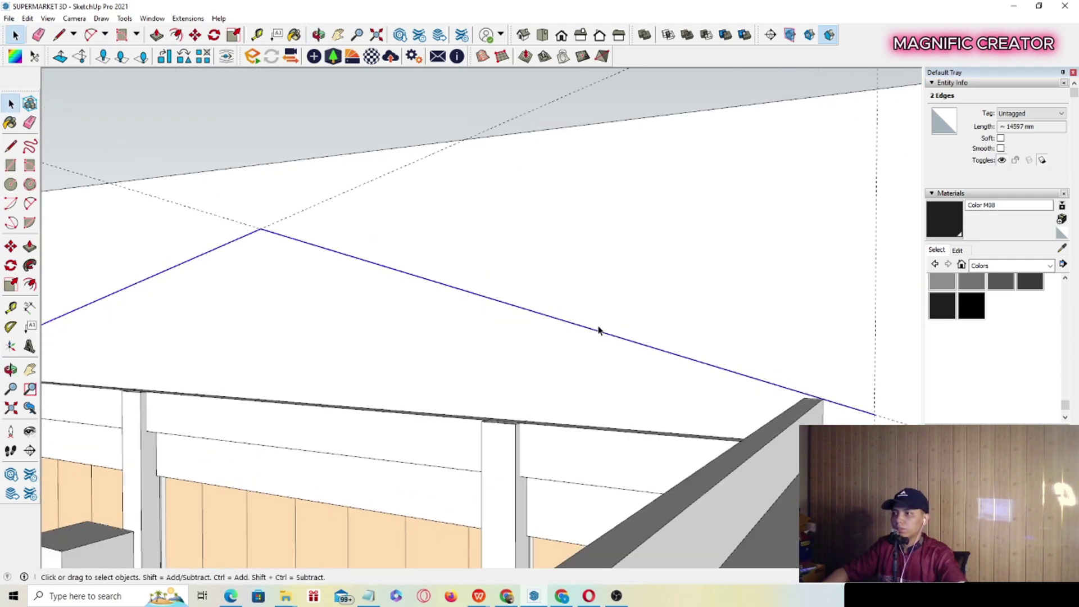
# Offset the two sloped roof edges upward to give the gable profile its thickness.
pyautogui.click(32, 285)
pyautogui.scroll(-2, 579, 341)
pyautogui.keyDown('shift'); pyautogui.moveTo(715, 371); pyautogui.dragTo(648, 355, button='middle'); pyautogui.keyUp('shift')
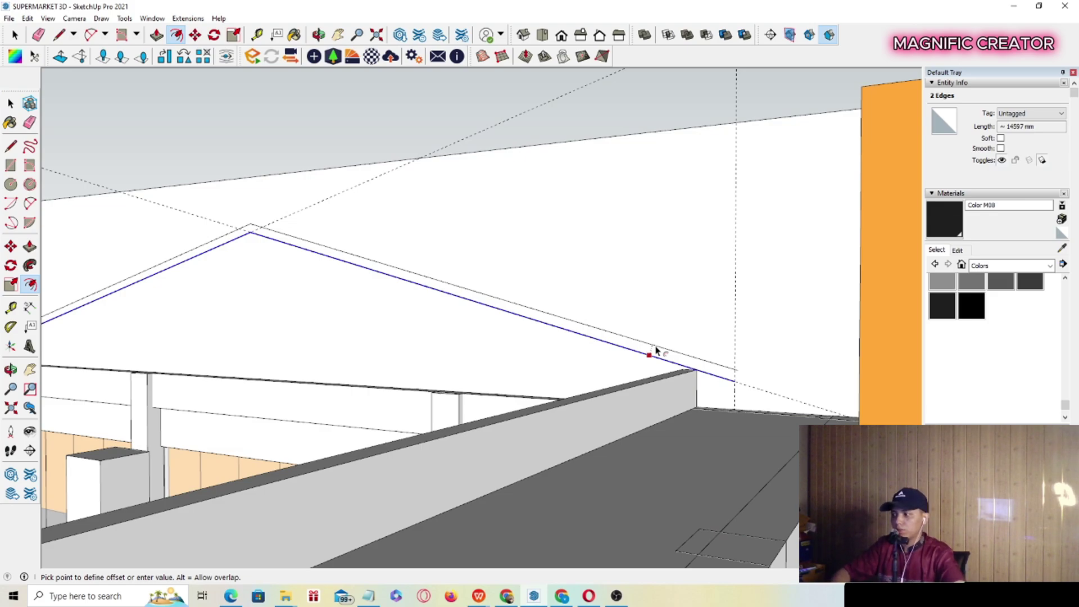
pyautogui.click(656, 350)
pyautogui.press('space')
# Close both eave ends of the roof profile with short lines between the original and offset edges.
pyautogui.scroll(3, 754, 405)
pyautogui.press('l')
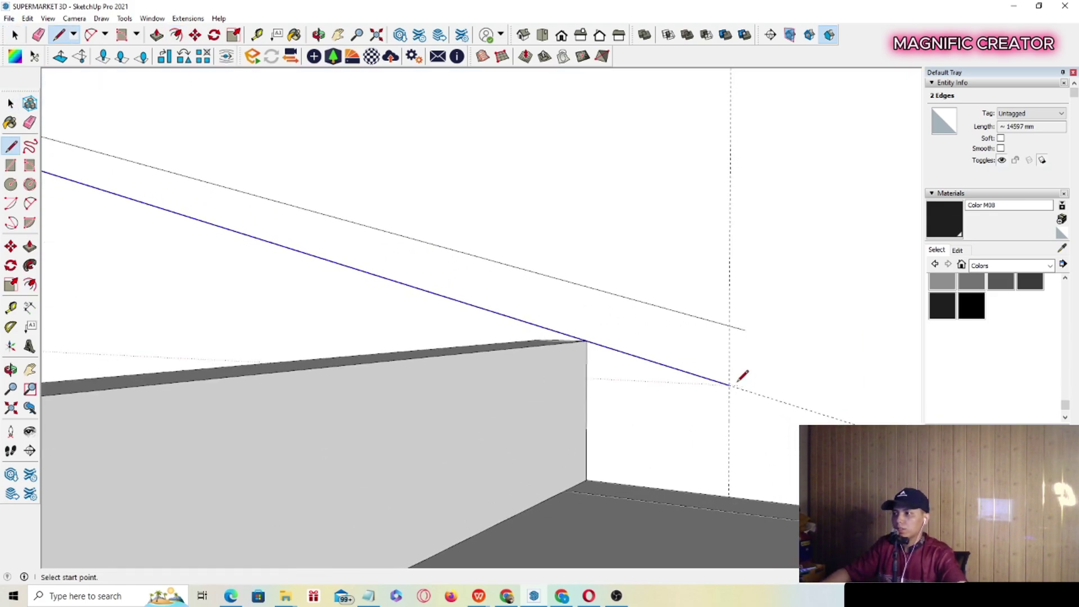
pyautogui.click(745, 330)
pyautogui.press('space')
pyautogui.scroll(-6, 803, 360)
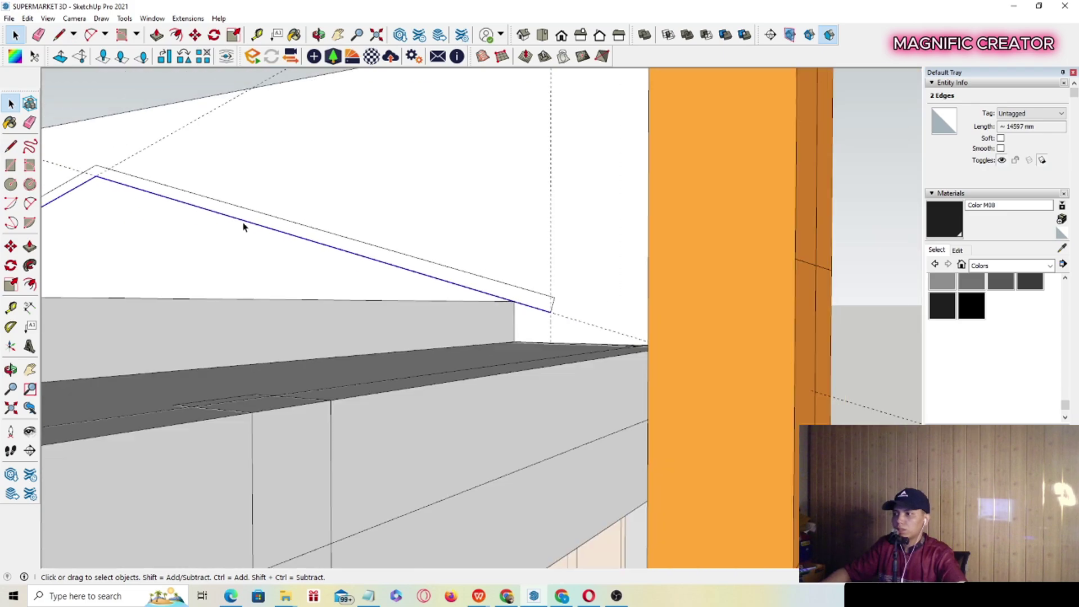
pyautogui.keyDown('shift'); pyautogui.moveTo(225, 224); pyautogui.dragTo(590, 287, button='middle'); pyautogui.keyUp('shift')
pyautogui.scroll(5, 281, 360)
pyautogui.moveTo(239, 379)
pyautogui.mouseDown(button='middle')
pyautogui.moveTo(525, 325)
pyautogui.moveTo(366, 420)
pyautogui.mouseUp(button='middle')
pyautogui.press('l')
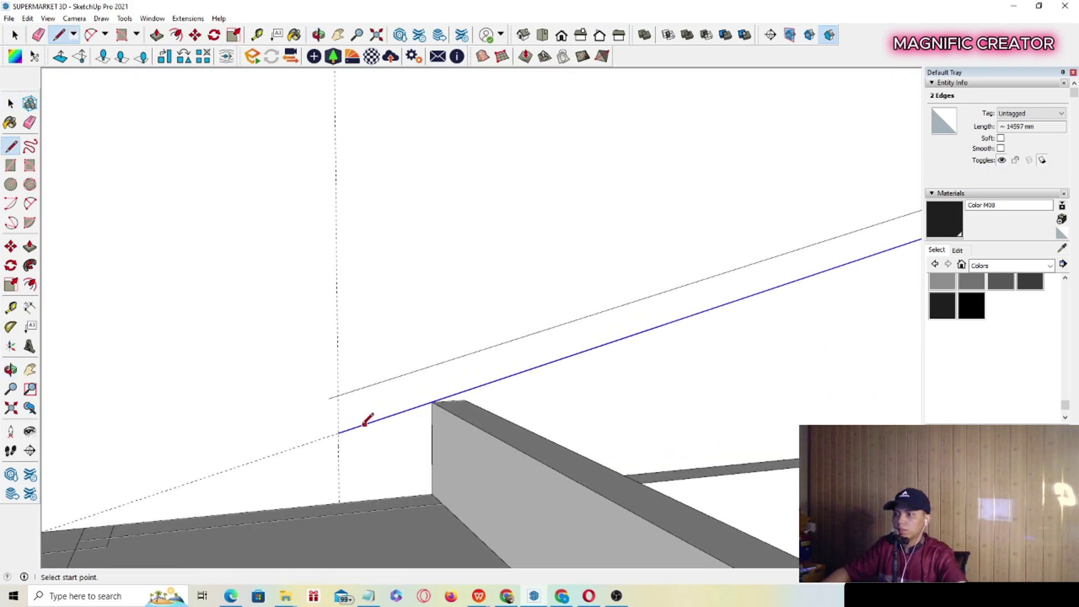
pyautogui.scroll(-5, 436, 298)
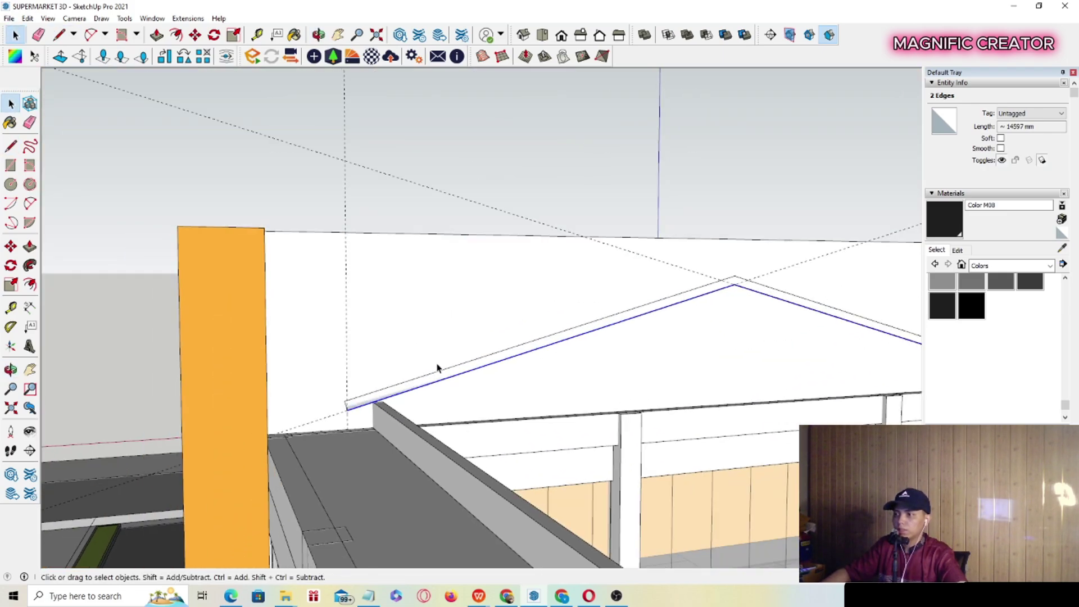
# Extrude the gable roof profile from the facade wall forward over the upper floor with Push/Pull.
pyautogui.scroll(5, 540, 284)
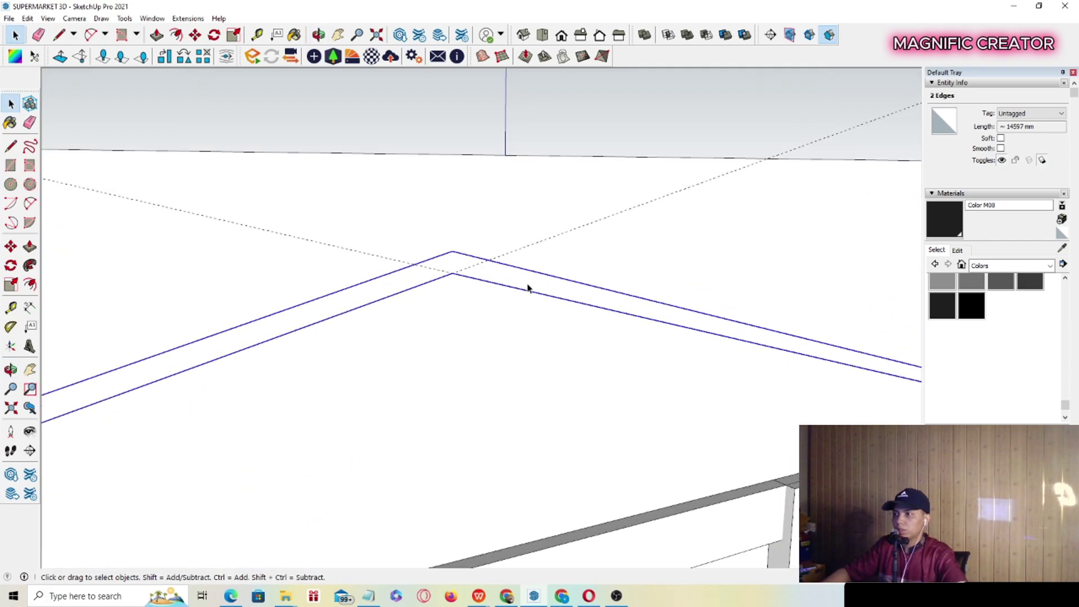
pyautogui.doubleClick(527, 288)
pyautogui.scroll(-4, 407, 296)
pyautogui.moveTo(407, 297); pyautogui.dragTo(587, 265, button='middle')
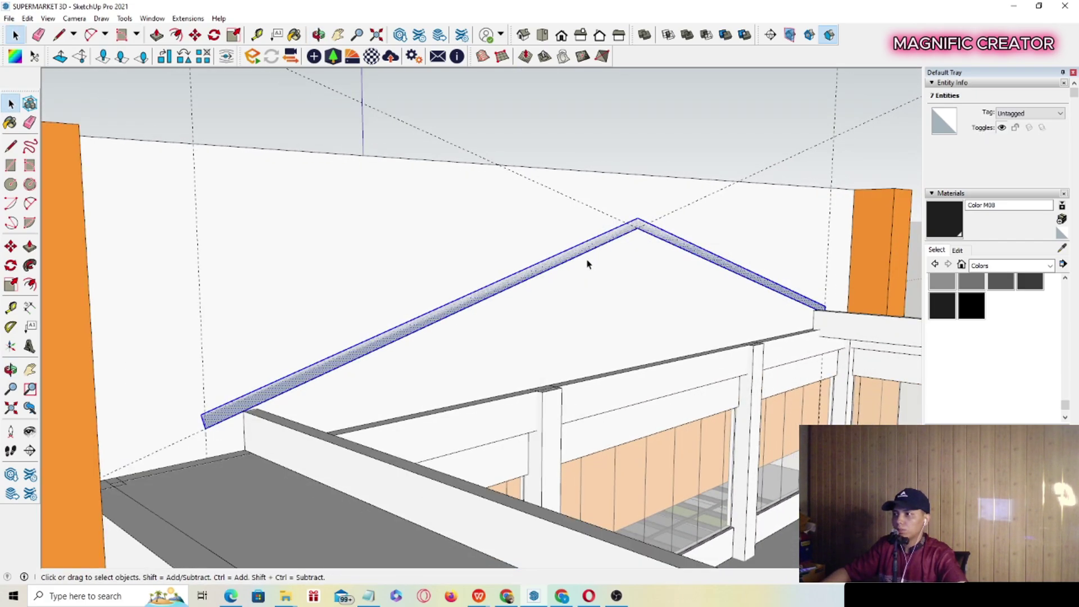
pyautogui.moveTo(516, 293); pyautogui.dragTo(64, 265, button='middle')
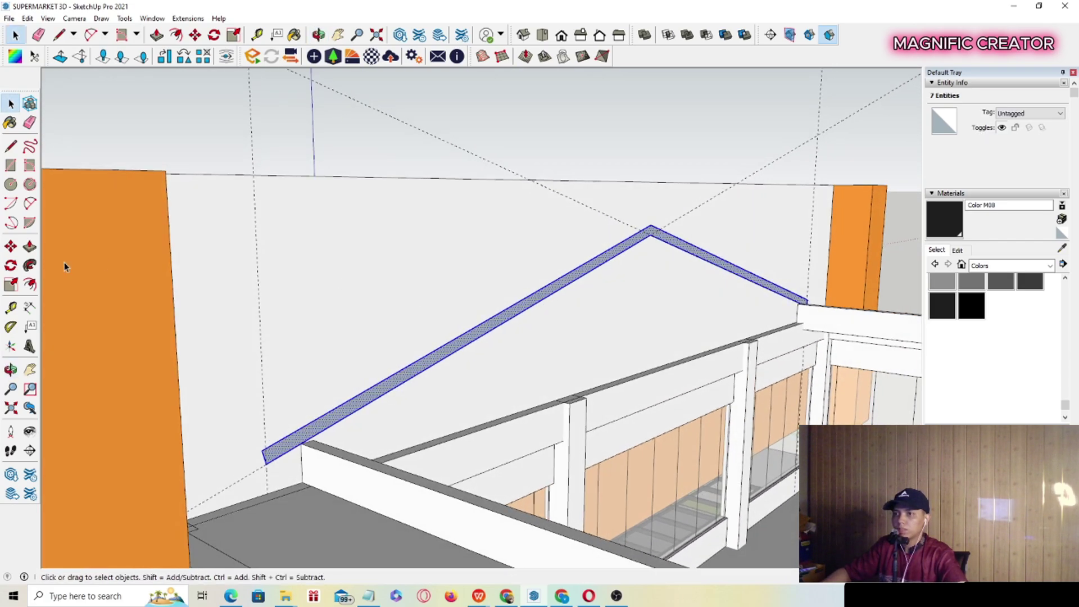
pyautogui.click(29, 245)
pyautogui.moveTo(505, 327); pyautogui.dragTo(241, 339, button='middle')
pyautogui.scroll(1, 525, 360)
pyautogui.scroll(6, 544, 353)
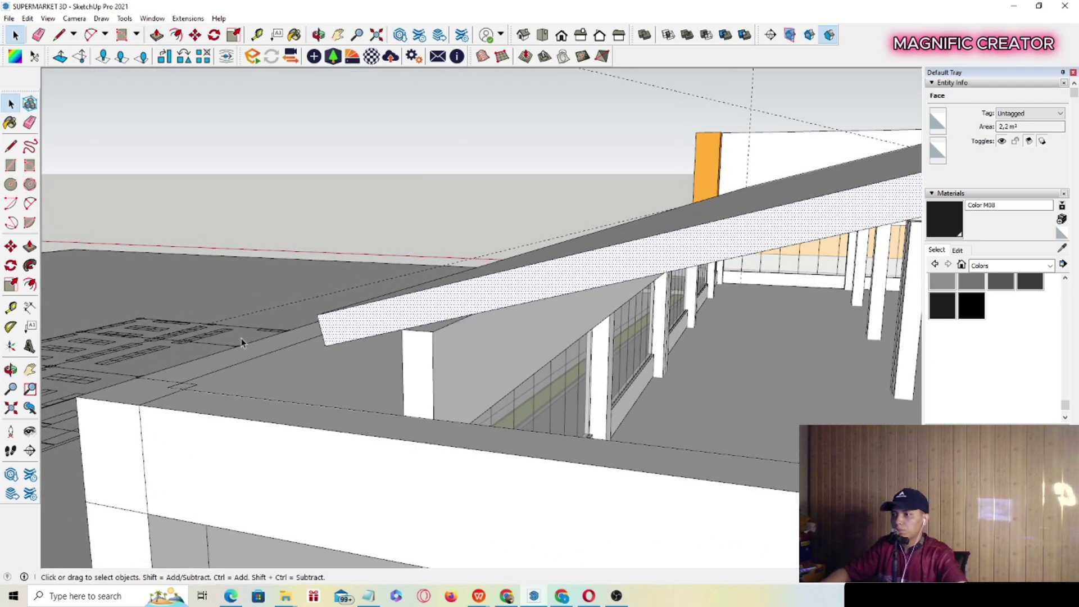
# Select all connected geometry of the extruded gable roof and make it a group.
pyautogui.tripleClick(495, 286)
pyautogui.rightClick(495, 286)
pyautogui.tripleClick(460, 299)
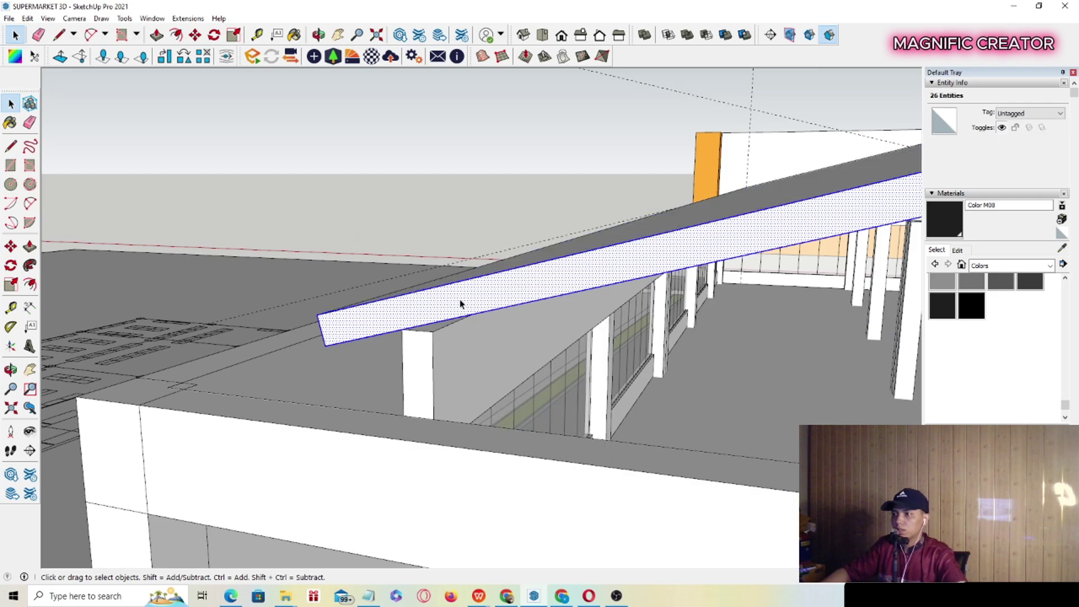
pyautogui.rightClick(460, 299)
pyautogui.click(494, 397)
pyautogui.moveTo(494, 396); pyautogui.dragTo(509, 306, button='middle')
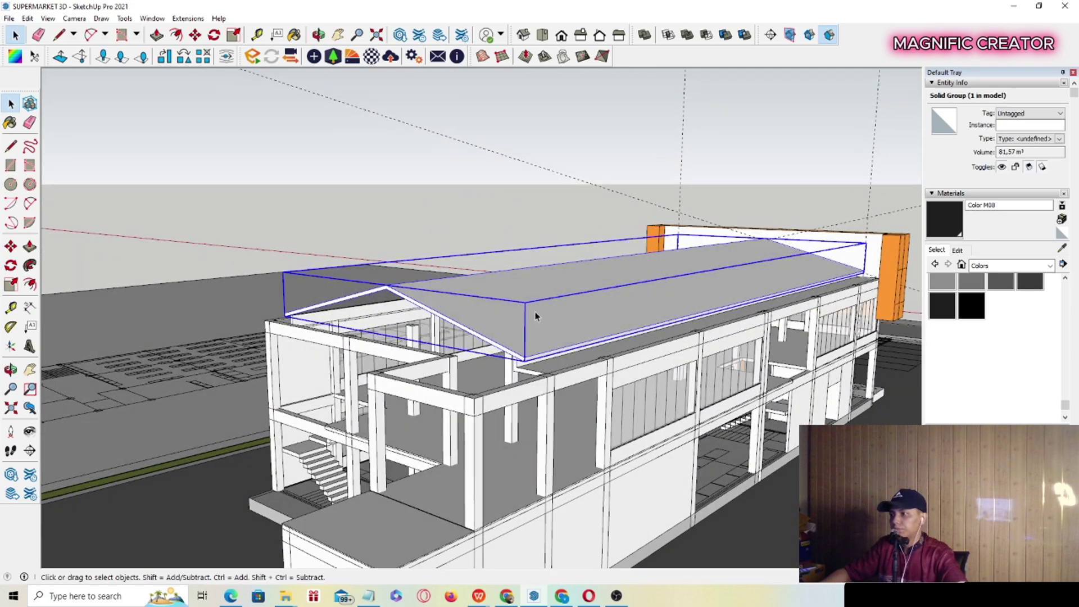
# Draw a rectangle over the open front bay between opposite corners of its surrounding roof beams.
pyautogui.scroll(3, 540, 348)
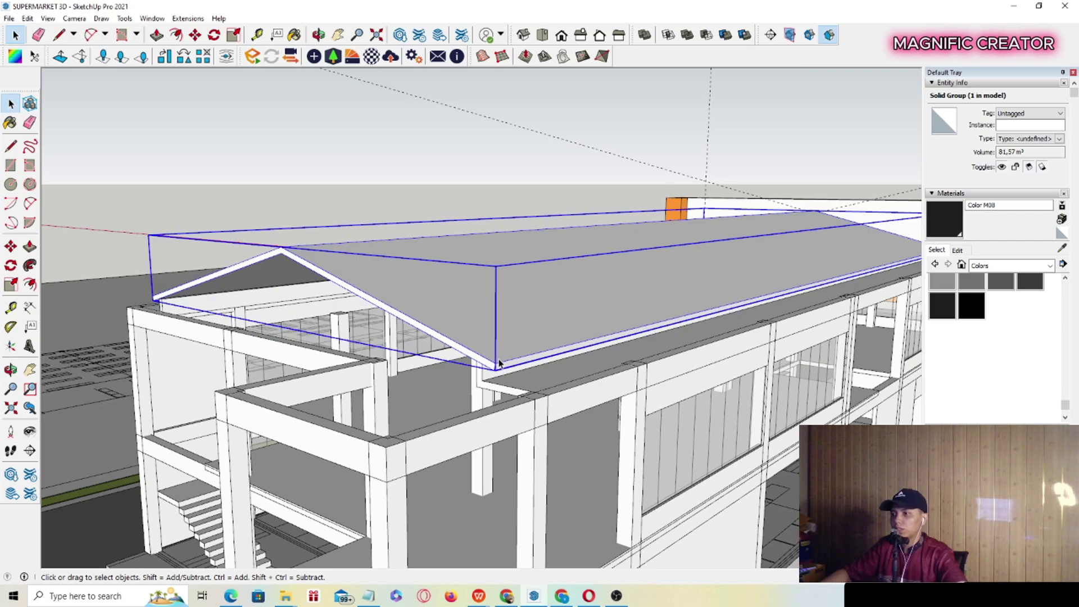
pyautogui.scroll(-2, 499, 365)
pyautogui.moveTo(501, 358); pyautogui.dragTo(859, 368, button='middle')
pyautogui.scroll(3, 711, 421)
pyautogui.scroll(2, 643, 392)
pyautogui.scroll(2, 644, 394)
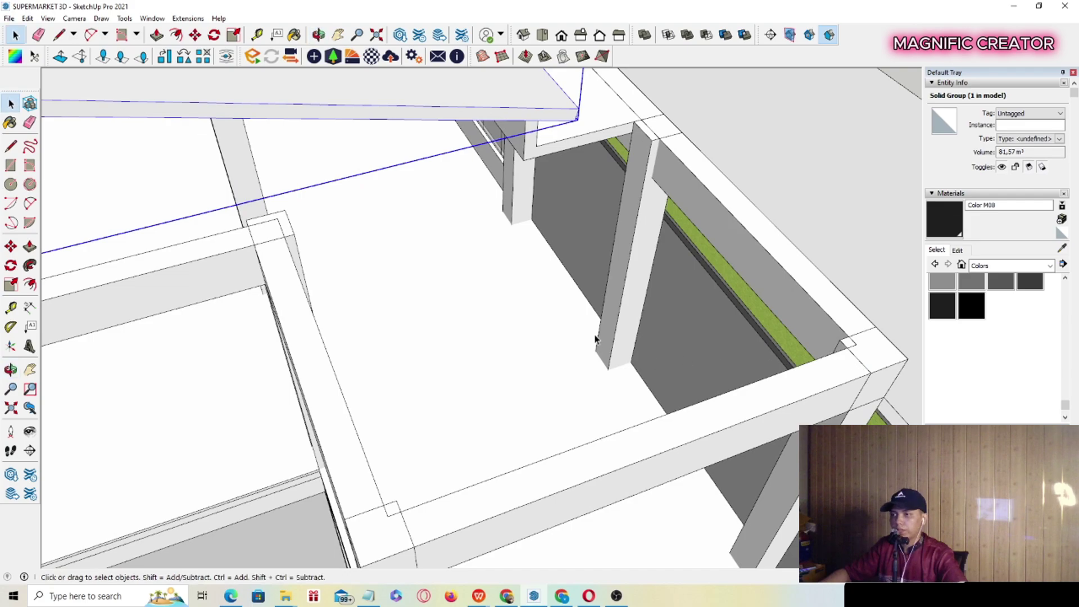
pyautogui.press('r')
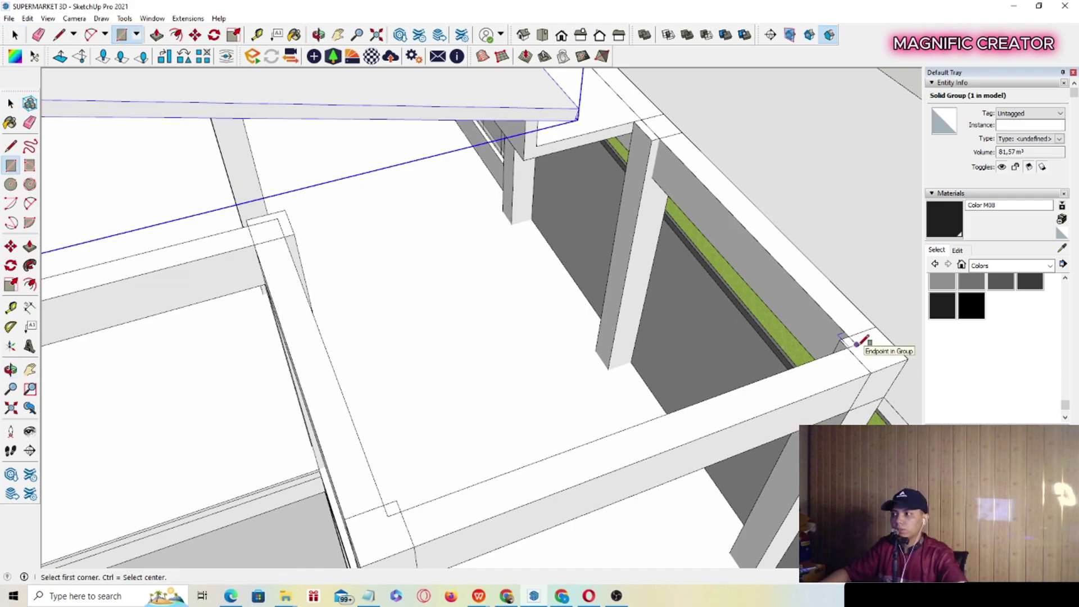
pyautogui.click(857, 344)
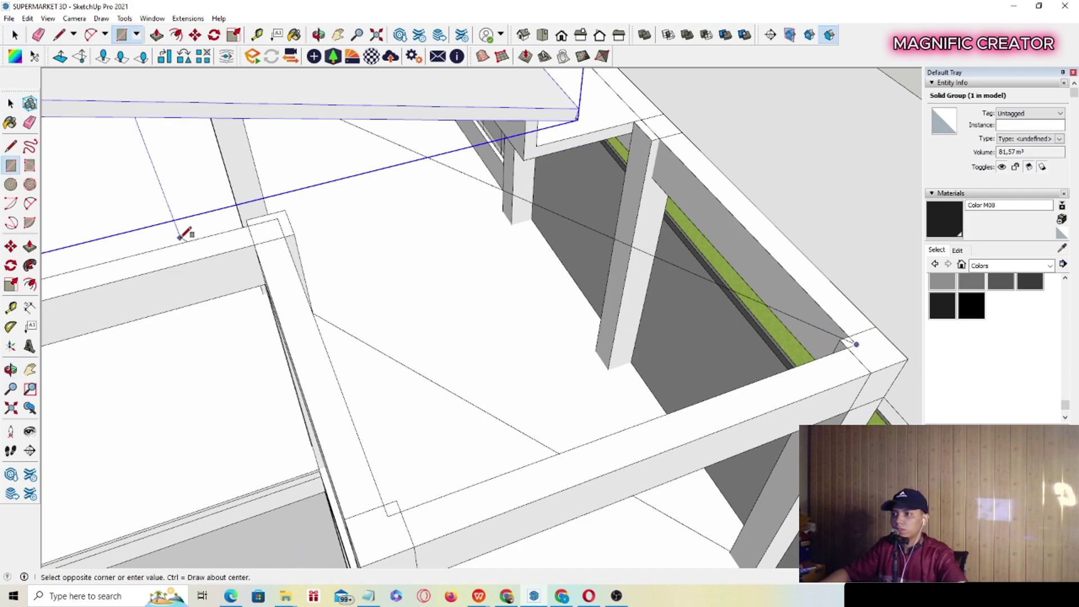
pyautogui.click(283, 236)
# Scale the front bay rectangle outward along its edge nearest the gable roof.
pyautogui.press('space')
pyautogui.moveTo(287, 236); pyautogui.dragTo(530, 251, button='middle')
pyautogui.click(537, 234)
pyautogui.press('s')
pyautogui.moveTo(489, 214); pyautogui.dragTo(473, 215)
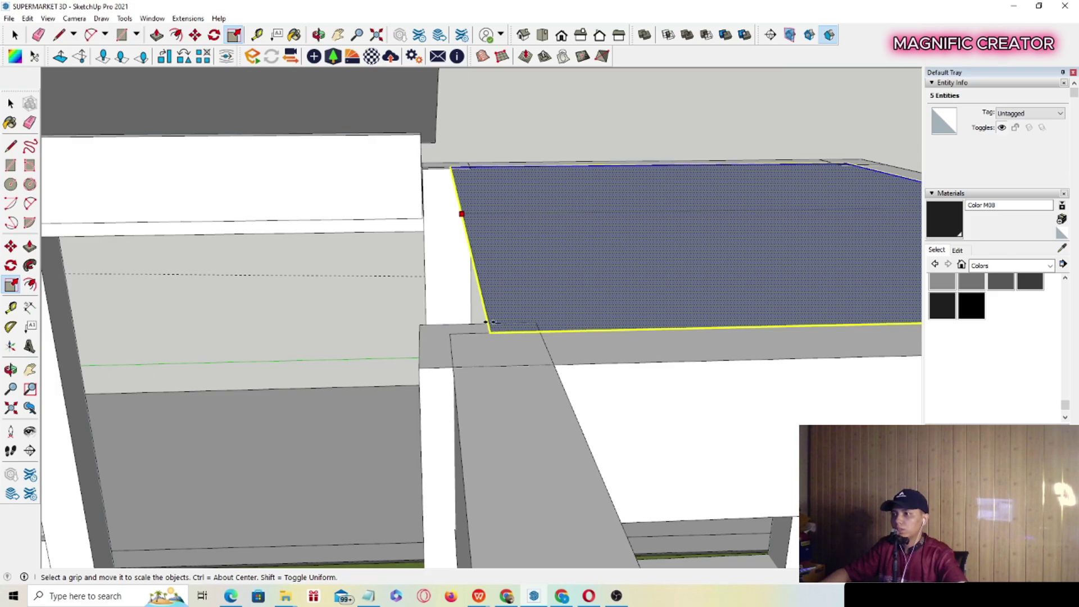
# Extrude the front bay rectangle upward into a thin slab with Push/Pull and group its connected geometry.
pyautogui.press('space')
pyautogui.moveTo(495, 322); pyautogui.dragTo(549, 258, button='middle')
pyautogui.press('p')
pyautogui.moveTo(539, 249); pyautogui.dragTo(542, 214)
pyautogui.press('space')
pyautogui.tripleClick(531, 232)
pyautogui.rightClick(532, 232)
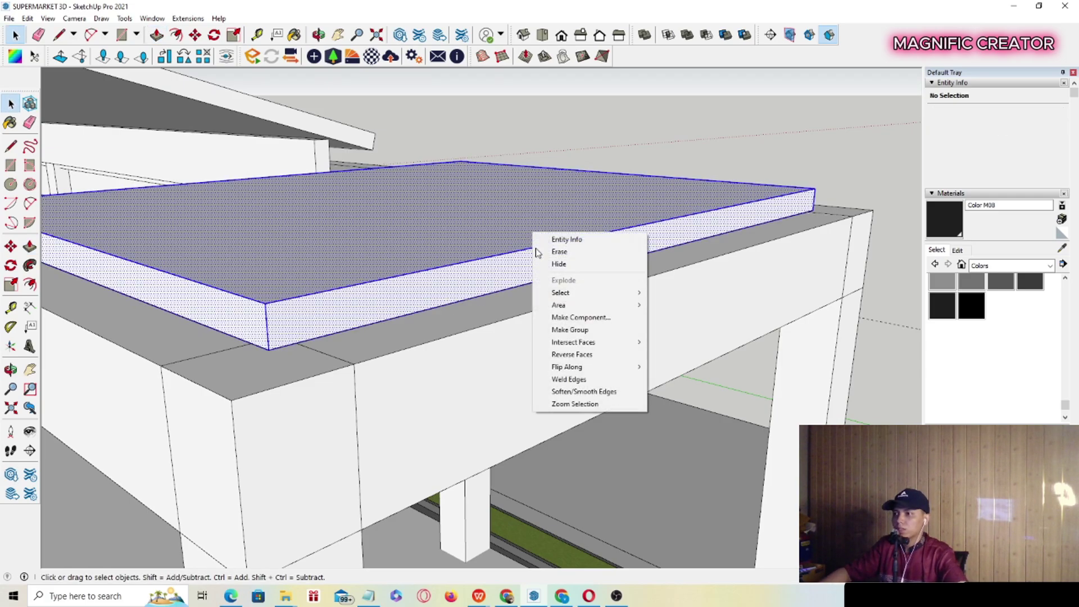
pyautogui.click(568, 332)
# Move the slab group straight down until its top is flush with the tops of the surrounding beams.
pyautogui.moveTo(300, 318); pyautogui.dragTo(332, 309, button='middle')
pyautogui.press('m')
pyautogui.click(452, 272)
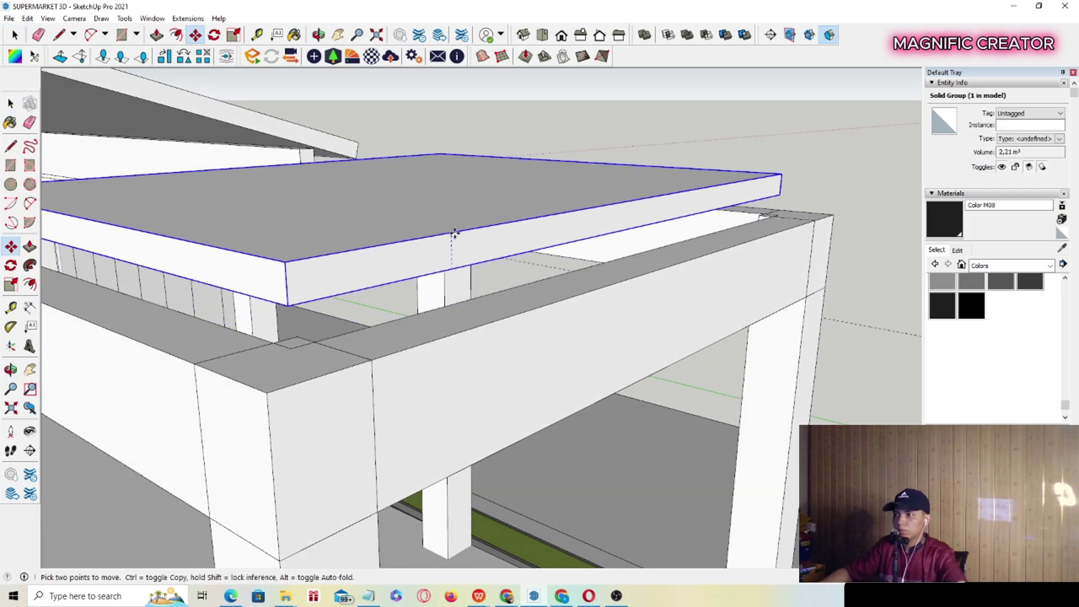
pyautogui.scroll(-3, 470, 315)
pyautogui.moveTo(354, 292); pyautogui.dragTo(619, 278, button='middle')
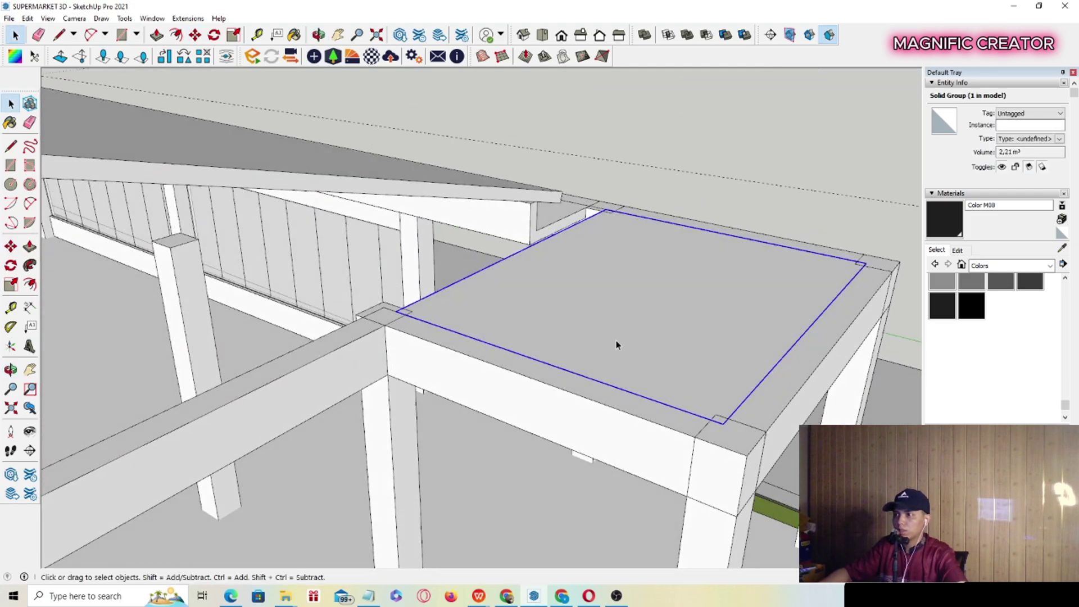
# Push the slab's side face nearest the gable roof back onto the supporting beam inside its group.
pyautogui.scroll(5, 530, 289)
pyautogui.moveTo(689, 245); pyautogui.dragTo(644, 282, button='middle')
pyautogui.press('p')
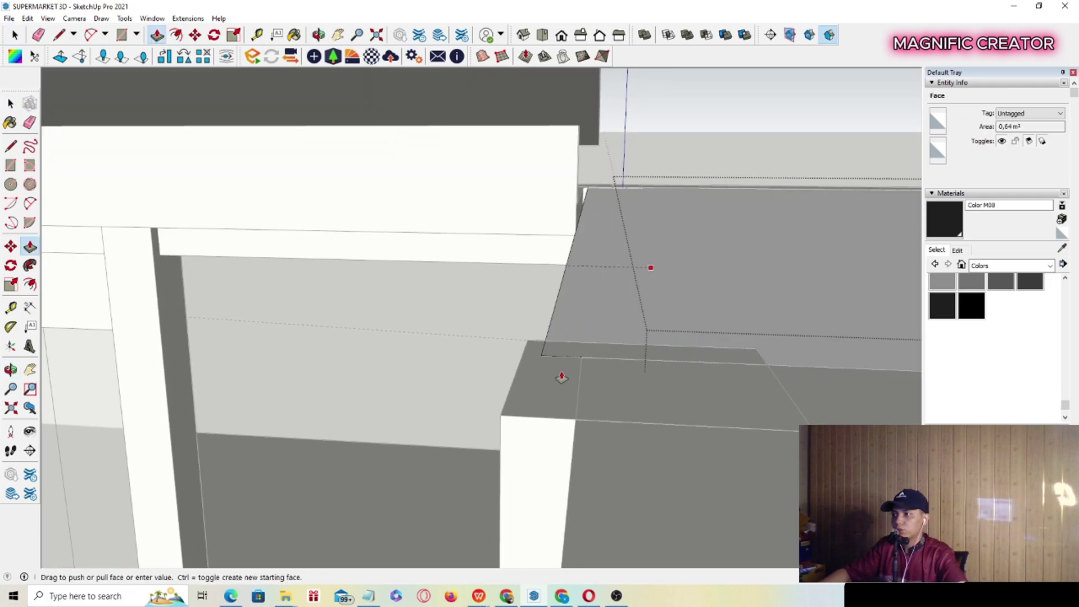
pyautogui.scroll(-2, 593, 324)
pyautogui.click(697, 143)
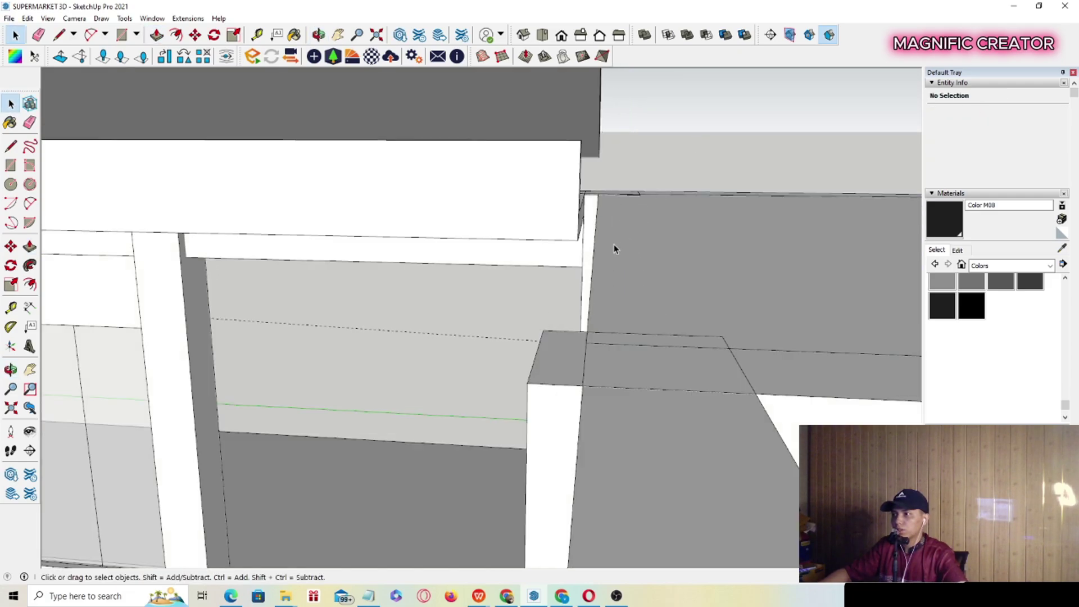
# Open the eave wall group beside the flat slab and use Push/Pull on its narrow end face.
pyautogui.moveTo(614, 248); pyautogui.dragTo(600, 205, button='middle')
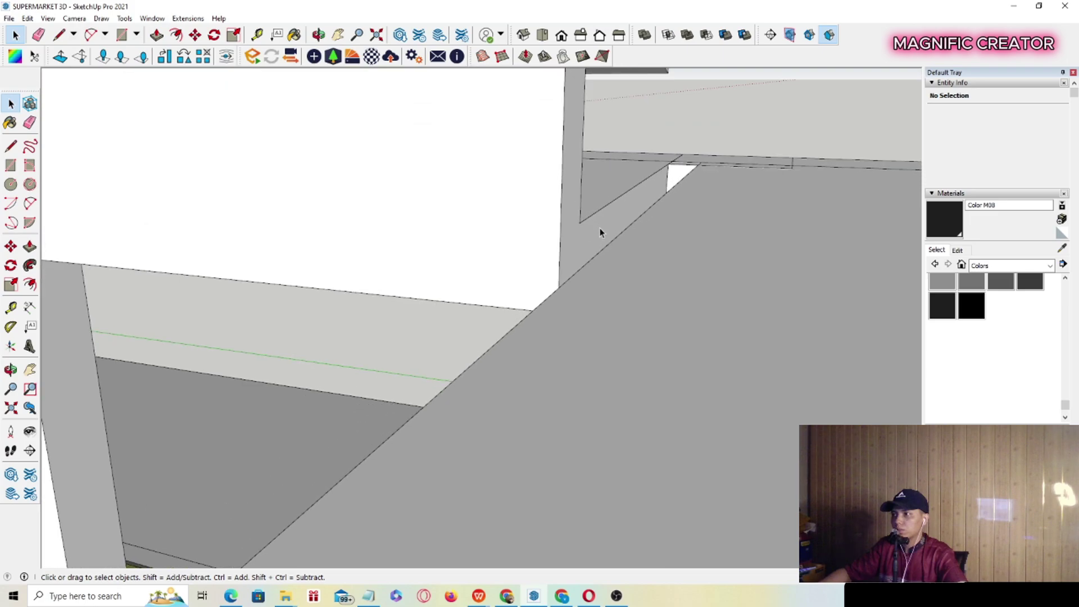
pyautogui.tripleClick(599, 228)
pyautogui.scroll(-1, 600, 228)
pyautogui.press('p')
pyautogui.click(599, 227)
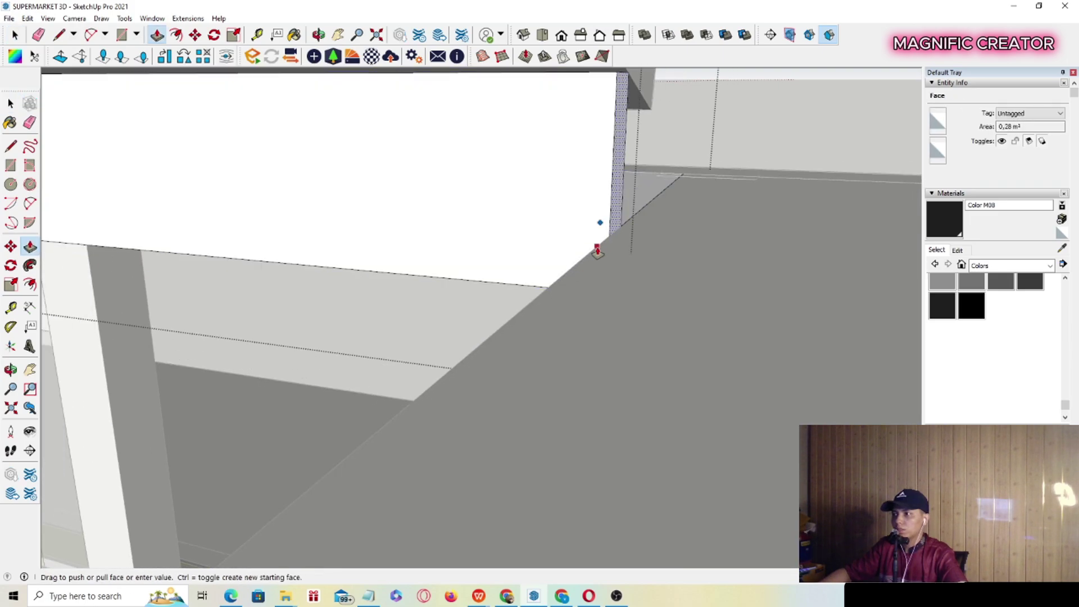
pyautogui.click(597, 247)
pyautogui.press('space')
pyautogui.scroll(-4, 619, 211)
pyautogui.moveTo(588, 247); pyautogui.dragTo(547, 261, button='middle')
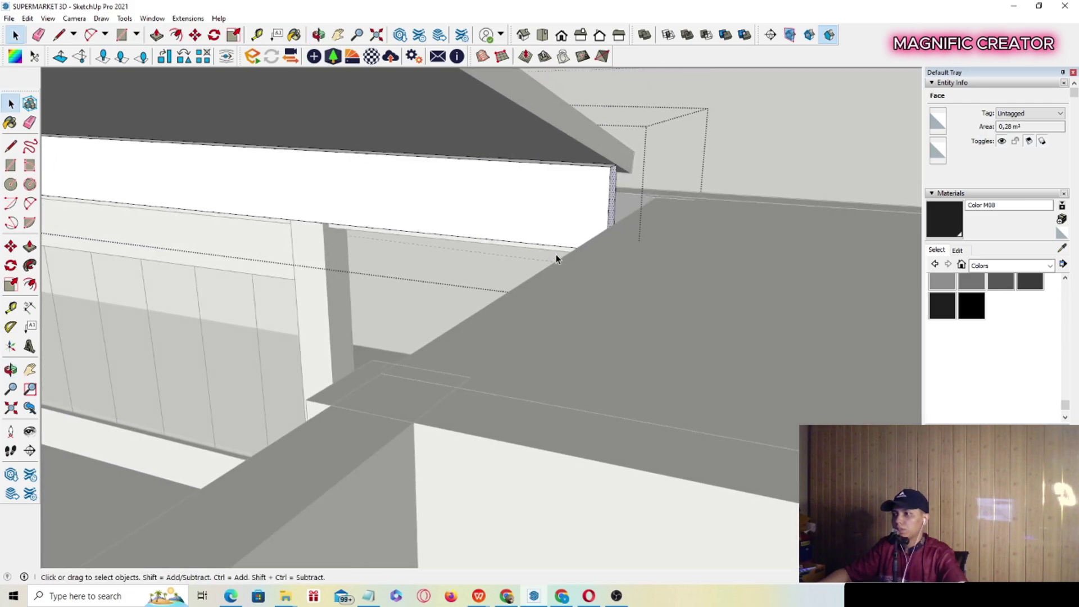
# Extend the eave wall's end face beyond the gable roof edge to line up with the front beam.
pyautogui.scroll(3, 604, 231)
pyautogui.press('p')
pyautogui.click(607, 230)
pyautogui.scroll(-5, 642, 234)
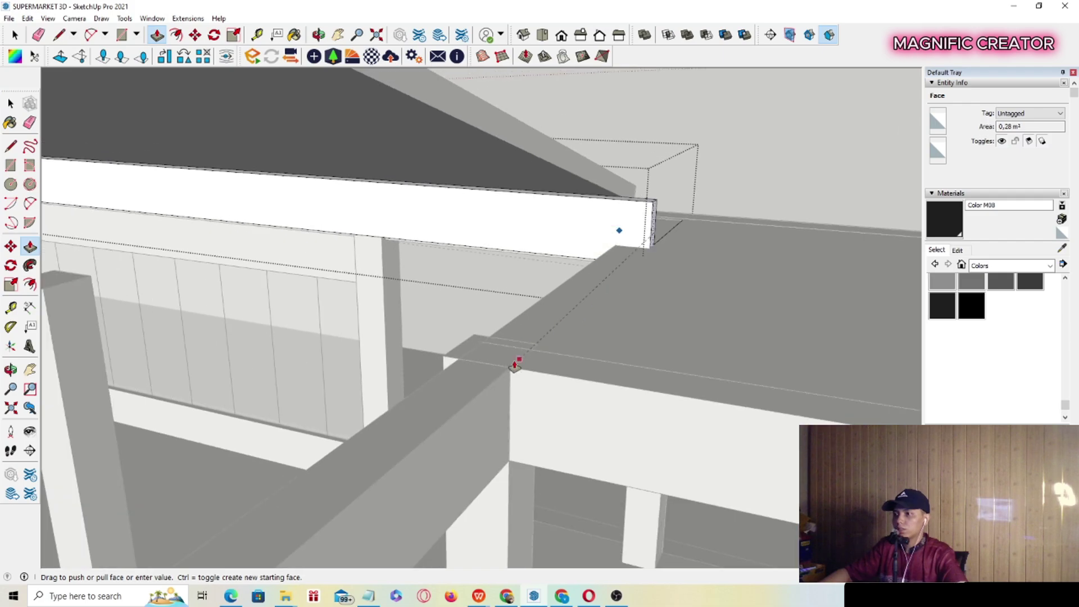
pyautogui.press('space')
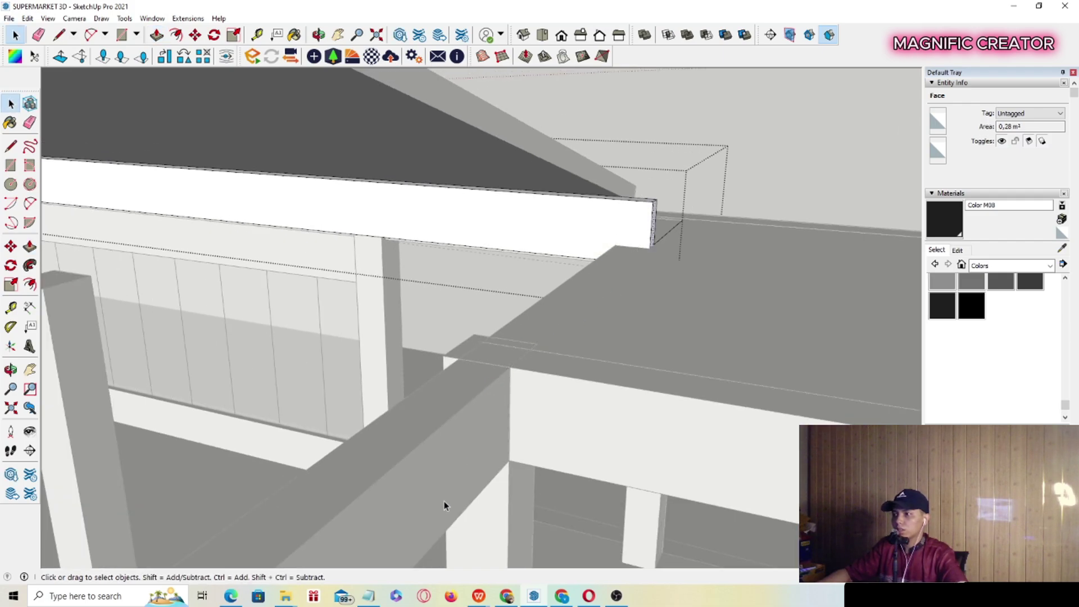
pyautogui.moveTo(475, 448); pyautogui.dragTo(518, 337, button='middle')
pyautogui.scroll(-3, 518, 337)
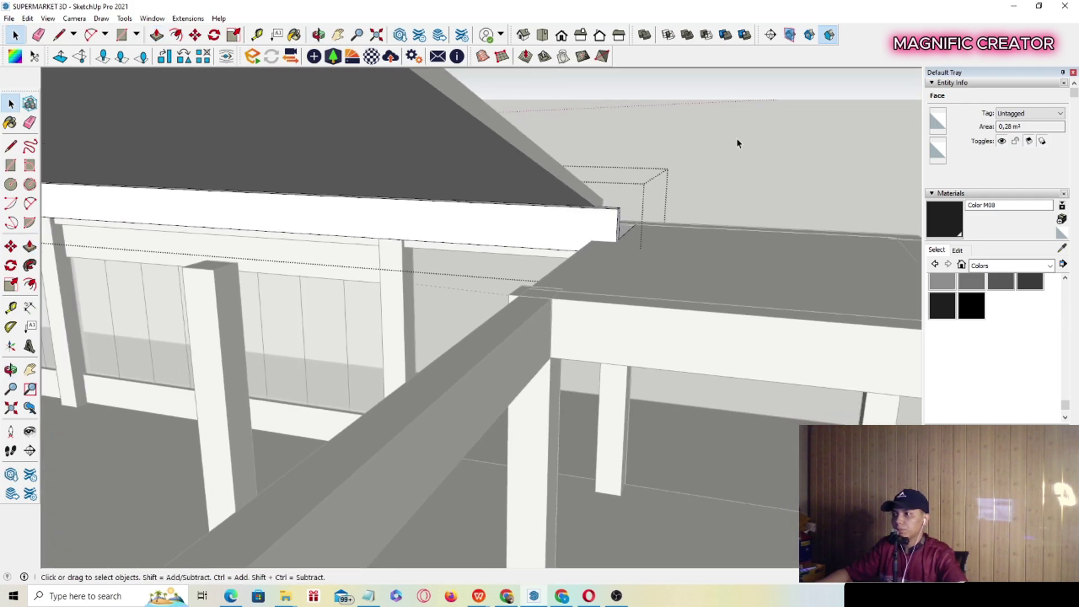
pyautogui.click(716, 96)
# Extend the opposite eave wall's end face with Push/Pull to align with the front beam on the other side.
pyautogui.moveTo(716, 96); pyautogui.dragTo(619, 176, button='middle')
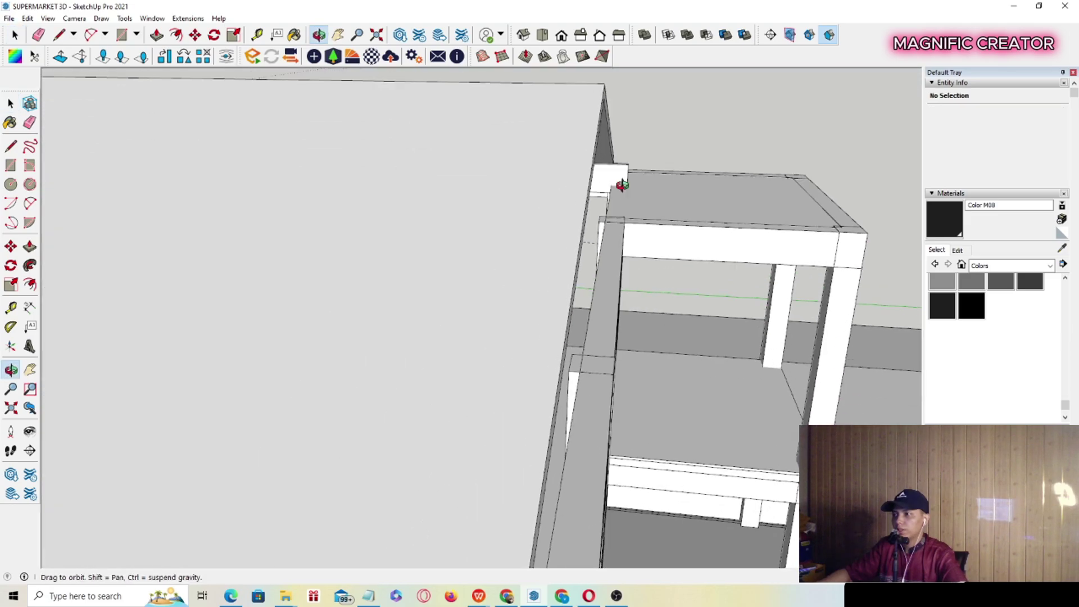
pyautogui.scroll(-4, 248, 265)
pyautogui.moveTo(248, 265); pyautogui.dragTo(580, 174, button='middle')
pyautogui.scroll(8, 580, 172)
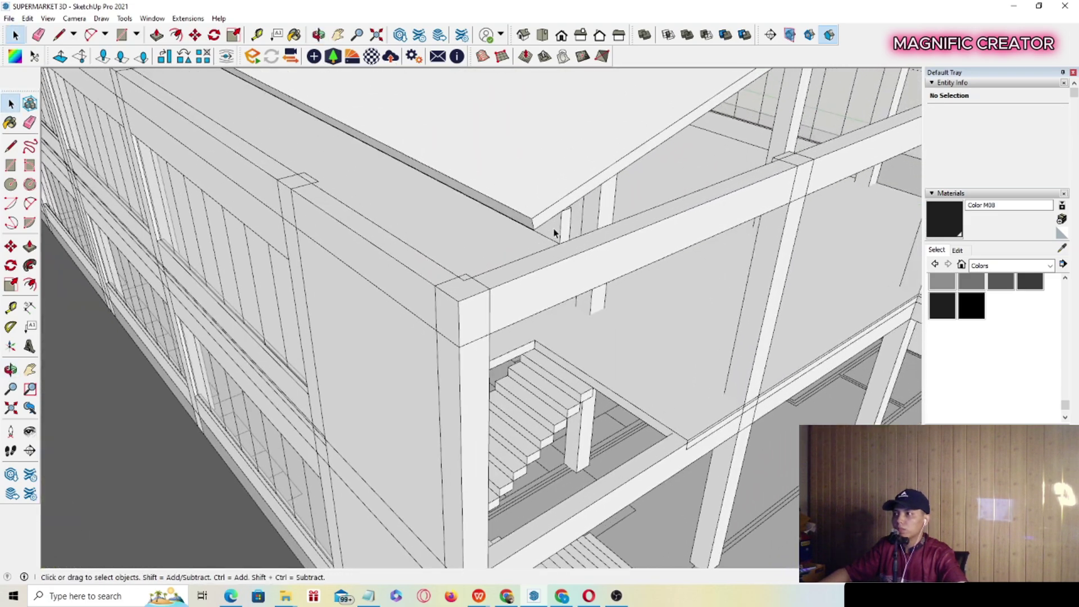
pyautogui.click(566, 225)
pyautogui.scroll(4, 568, 228)
pyautogui.press('p')
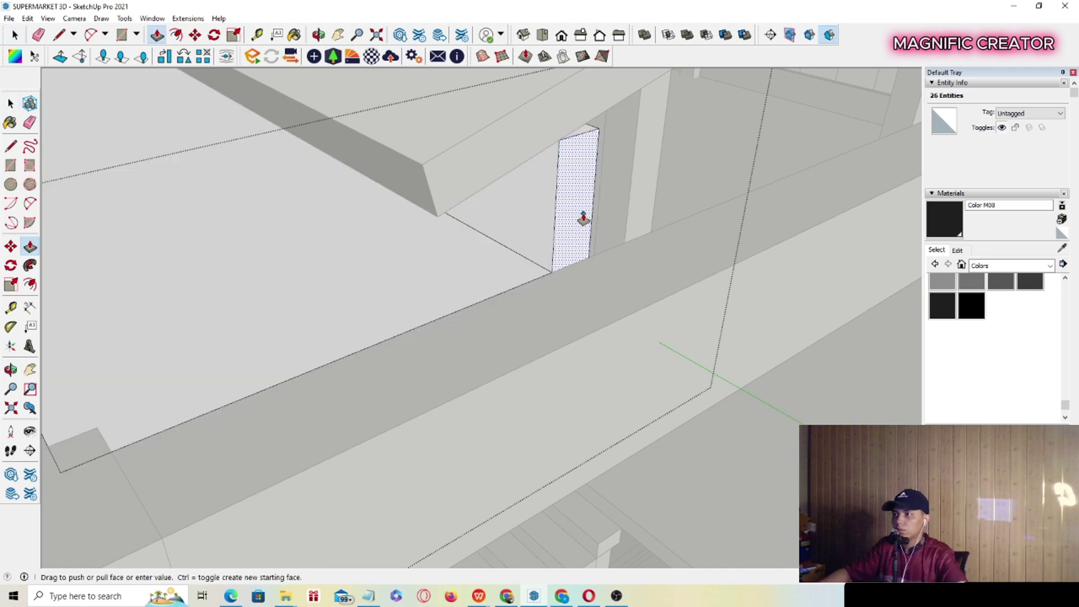
pyautogui.click(583, 219)
pyautogui.scroll(-4, 617, 253)
pyautogui.keyDown('shift'); pyautogui.moveTo(617, 247); pyautogui.dragTo(591, 266, button='middle'); pyautogui.keyUp('shift')
pyautogui.scroll(-3, 653, 240)
pyautogui.scroll(8, 735, 212)
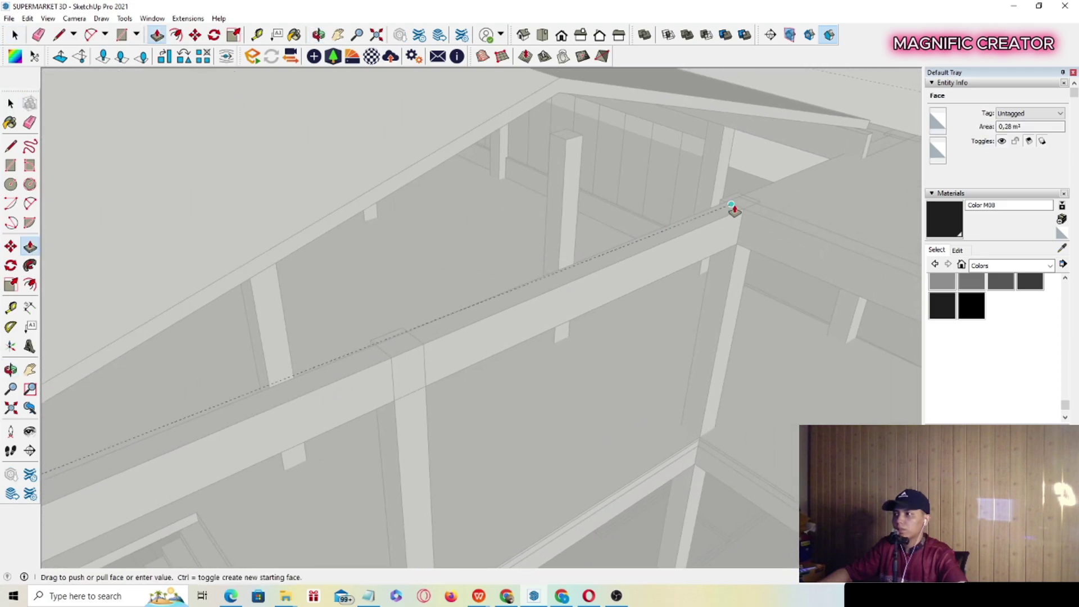
pyautogui.scroll(-2, 726, 242)
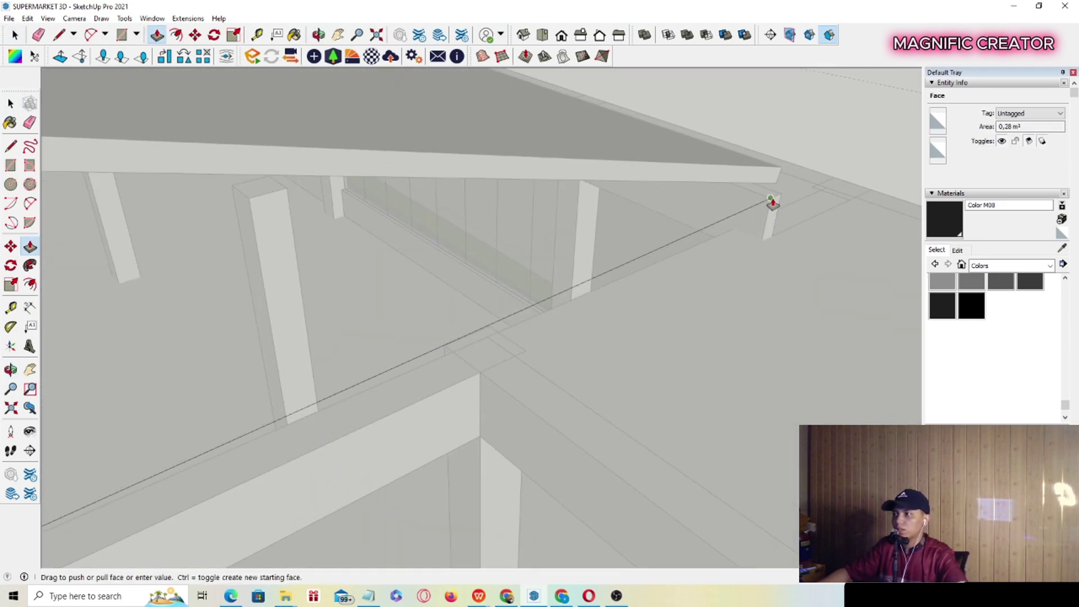
pyautogui.click(772, 199)
pyautogui.press('space')
pyautogui.scroll(-7, 778, 201)
pyautogui.click(796, 151)
# Open the gable roof group and pull its front face forward over the extended eave walls.
pyautogui.scroll(4, 288, 400)
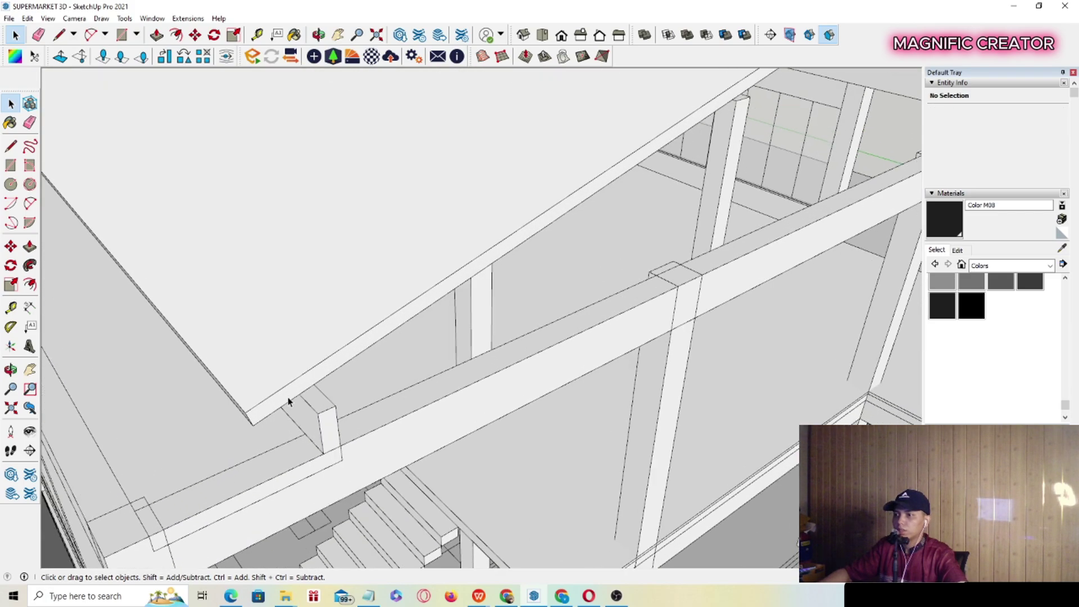
pyautogui.scroll(3, 289, 401)
pyautogui.click(306, 388)
pyautogui.click(309, 391)
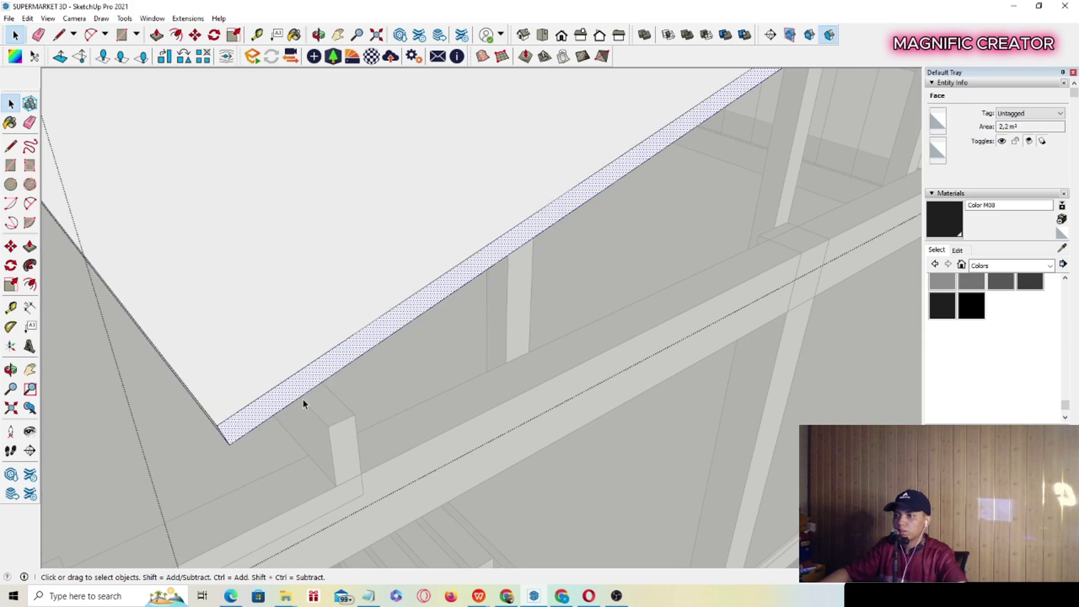
pyautogui.press('p')
pyautogui.click(304, 397)
pyautogui.moveTo(357, 441); pyautogui.dragTo(280, 434, button='middle')
pyautogui.click(248, 319)
pyautogui.press('space')
pyautogui.scroll(-3, 248, 319)
pyautogui.click(234, 163)
pyautogui.click(234, 163)
# Place vertical Tape Measure guides on the front end faces of both eave walls beneath the roof.
pyautogui.scroll(-1, 285, 358)
pyautogui.scroll(5, 289, 361)
pyautogui.click(12, 308)
pyautogui.scroll(2, 371, 390)
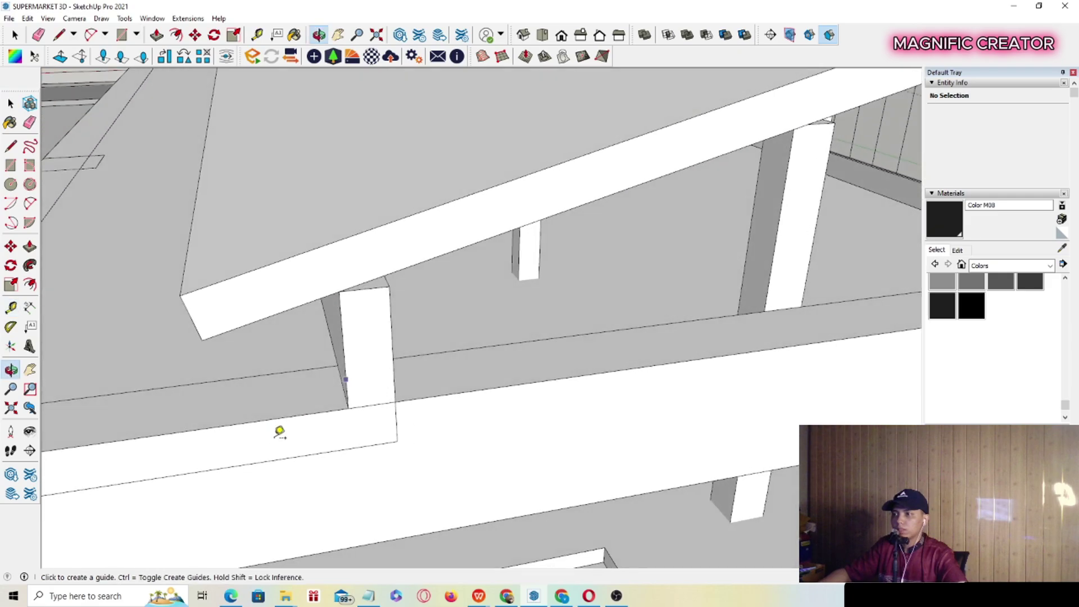
pyautogui.scroll(2, 323, 397)
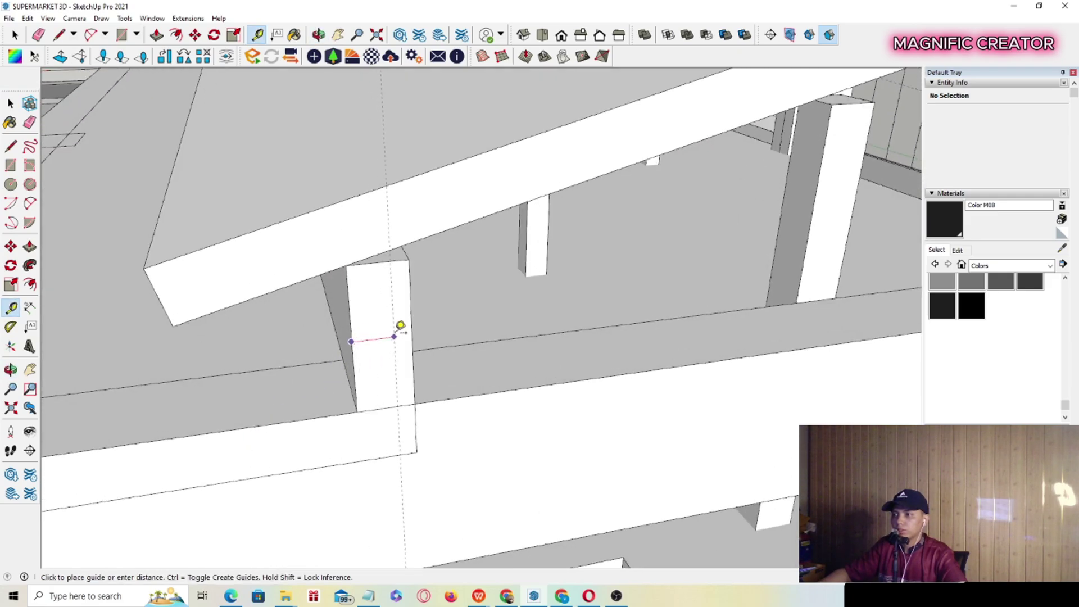
pyautogui.scroll(-4, 612, 291)
pyautogui.moveTo(612, 292); pyautogui.dragTo(571, 344, button='middle')
pyautogui.scroll(4, 612, 326)
pyautogui.scroll(2, 612, 327)
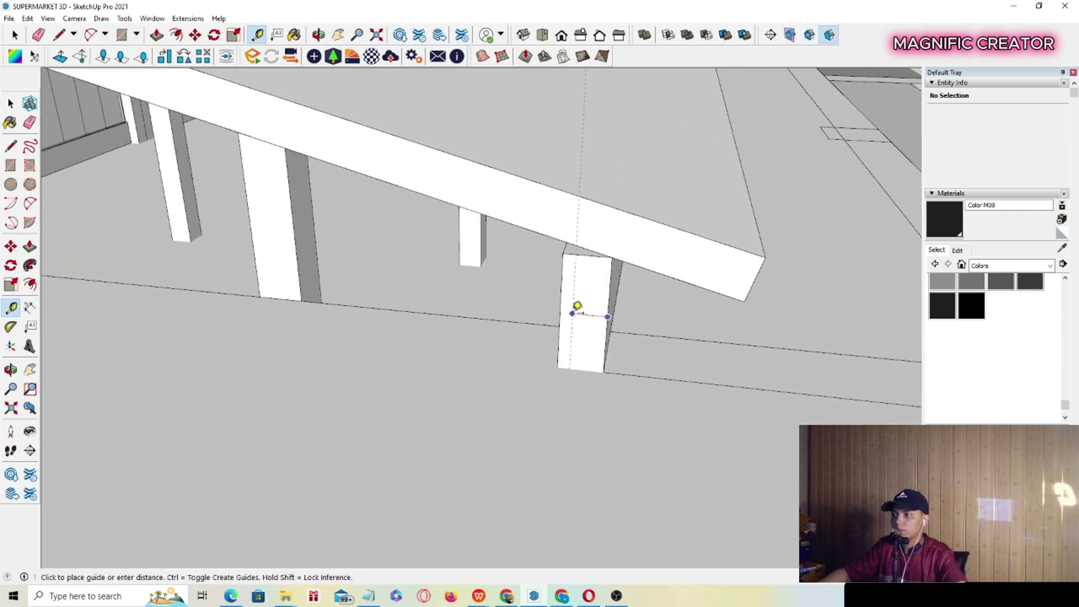
# Draw the gable infill outline with the Line tool between the two guides, the front beam and the roof's underside.
pyautogui.press('space')
pyautogui.scroll(-5, 567, 304)
pyautogui.moveTo(301, 333); pyautogui.dragTo(508, 385, button='middle')
pyautogui.scroll(-3, 585, 355)
pyautogui.scroll(3, 496, 369)
pyautogui.scroll(2, 531, 380)
pyautogui.press('space')
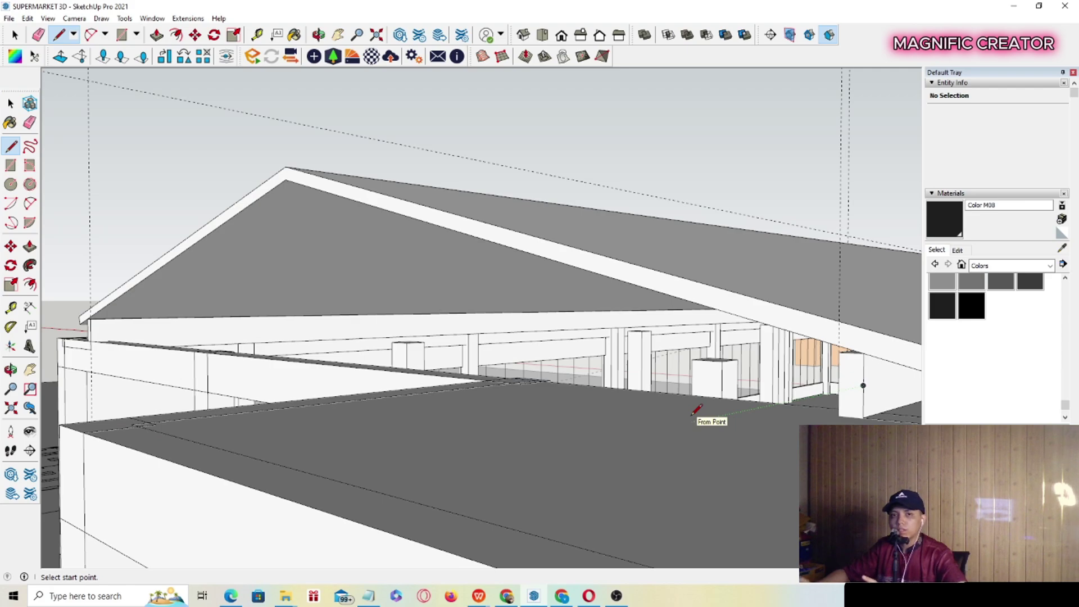
pyautogui.scroll(1, 861, 413)
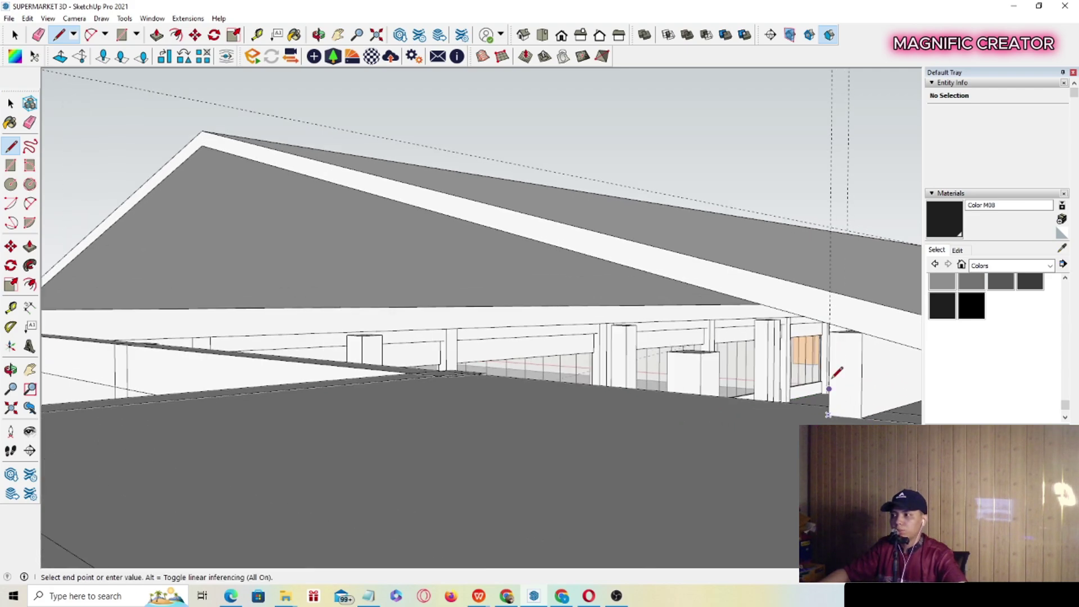
pyautogui.moveTo(828, 322); pyautogui.dragTo(510, 306, button='middle')
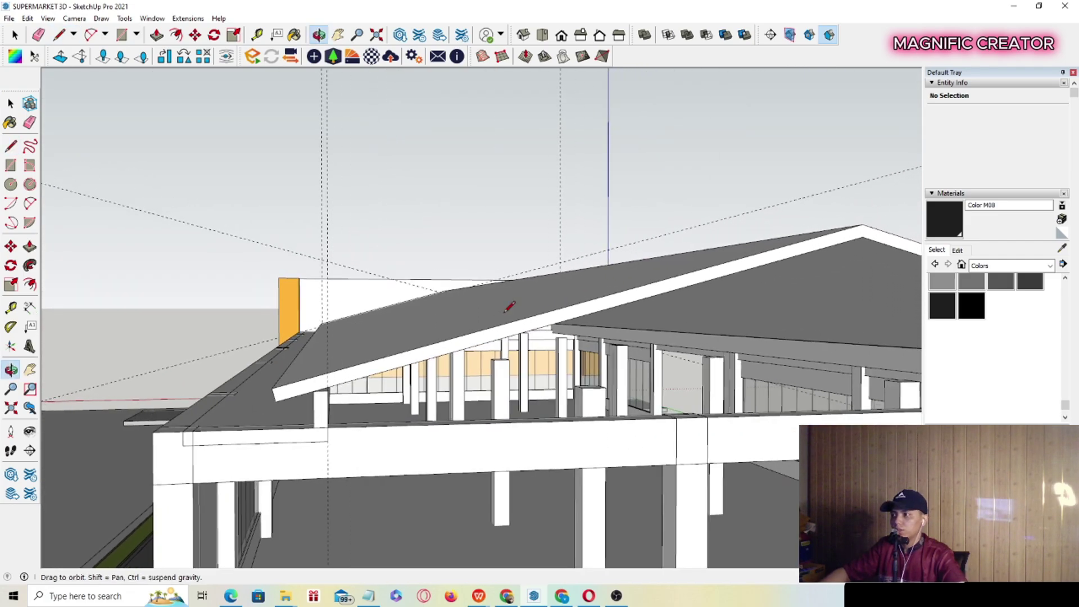
pyautogui.scroll(3, 318, 425)
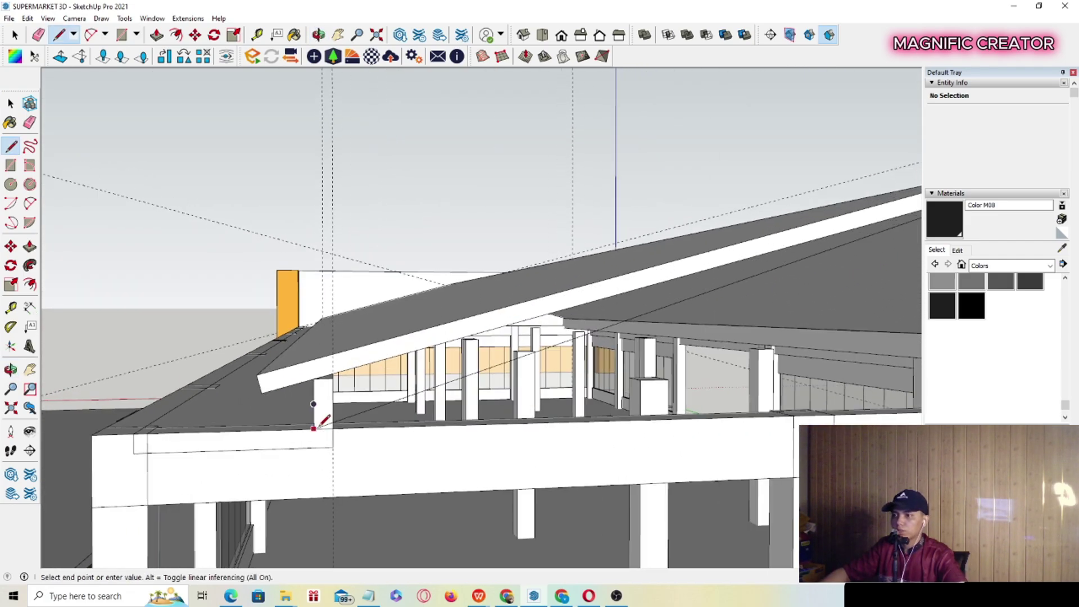
pyautogui.moveTo(317, 425); pyautogui.dragTo(646, 363, button='middle')
pyautogui.scroll(2, 423, 412)
pyautogui.scroll(-3, 470, 431)
pyautogui.scroll(3, 686, 373)
pyautogui.click(744, 362)
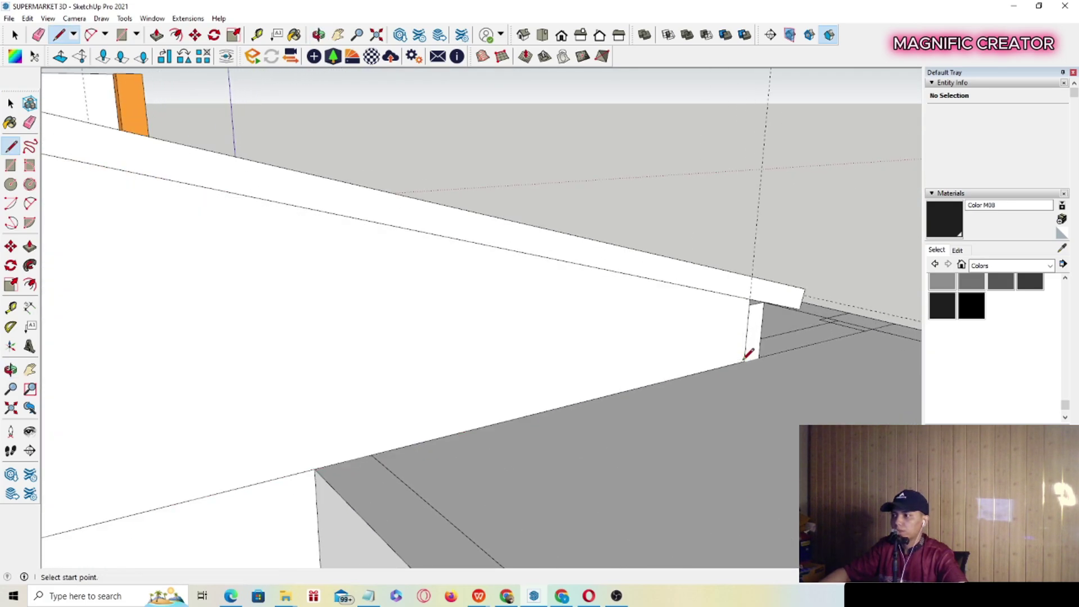
pyautogui.press('space')
# Extrude the gable infill face into a thin wall with Push/Pull.
pyautogui.scroll(-6, 702, 342)
pyautogui.moveTo(454, 372); pyautogui.dragTo(410, 345, button='middle')
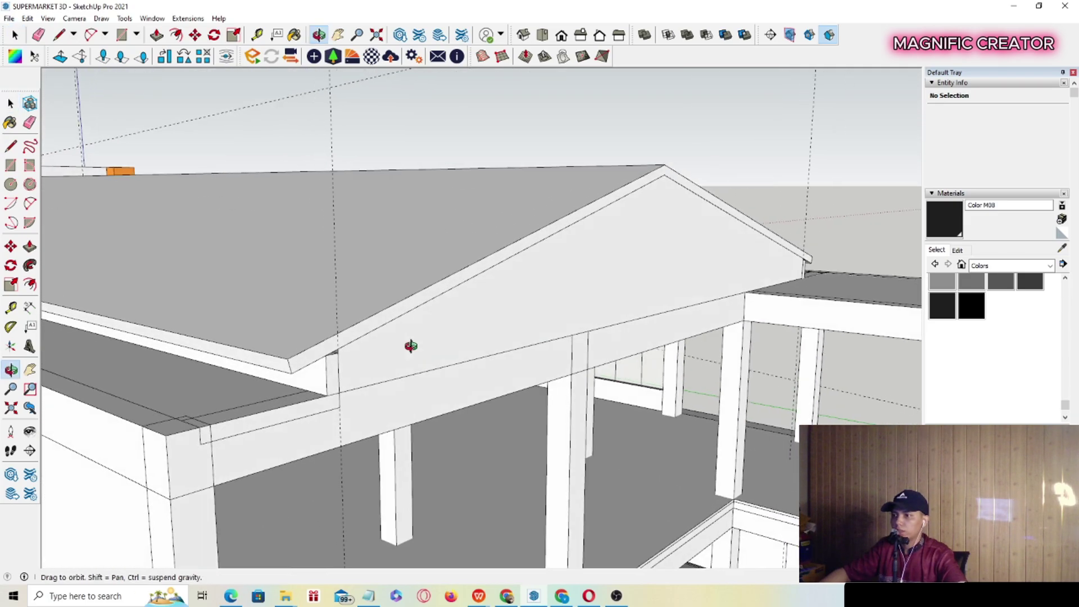
pyautogui.scroll(3, 403, 362)
pyautogui.press('p')
pyautogui.click(468, 325)
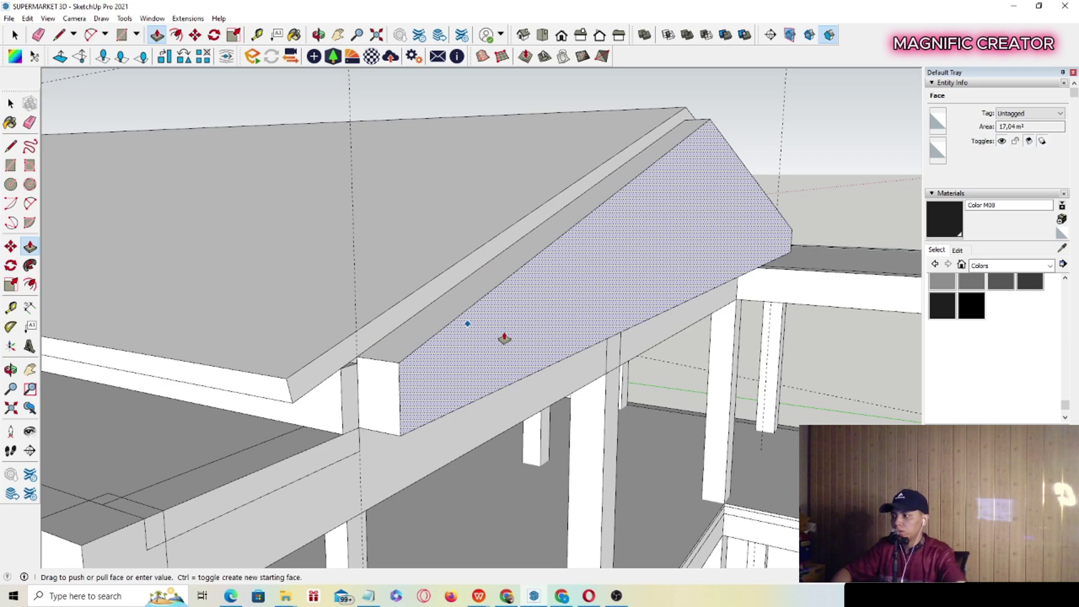
pyautogui.click(504, 336)
# Select all connected geometry of the gable infill wall and make it a group.
pyautogui.press('space')
pyautogui.click(518, 314)
pyautogui.rightClick(518, 310)
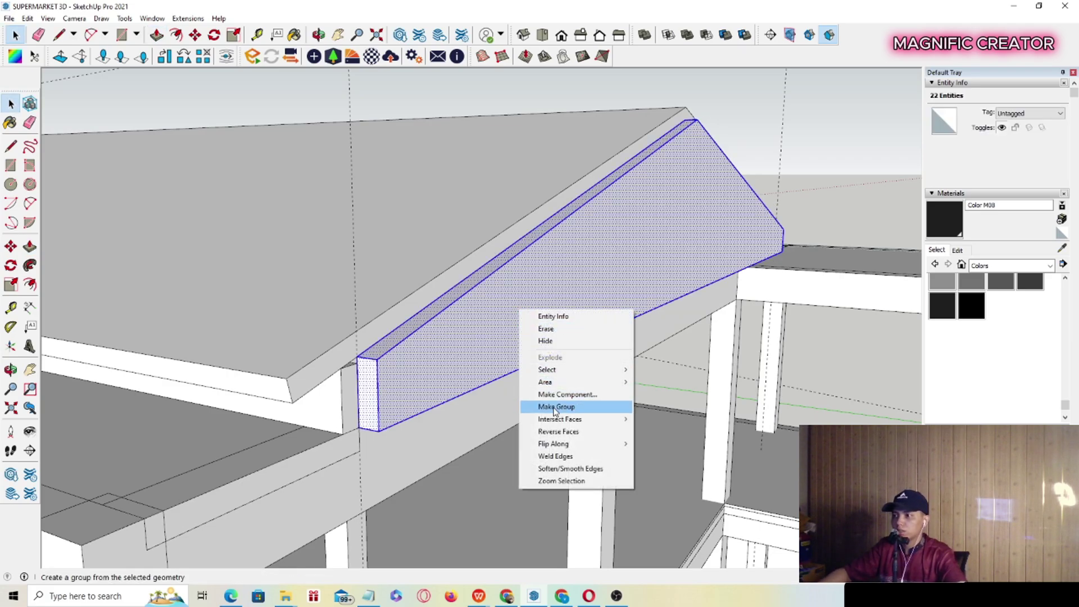
pyautogui.click(554, 406)
pyautogui.moveTo(555, 411); pyautogui.dragTo(443, 415, button='middle')
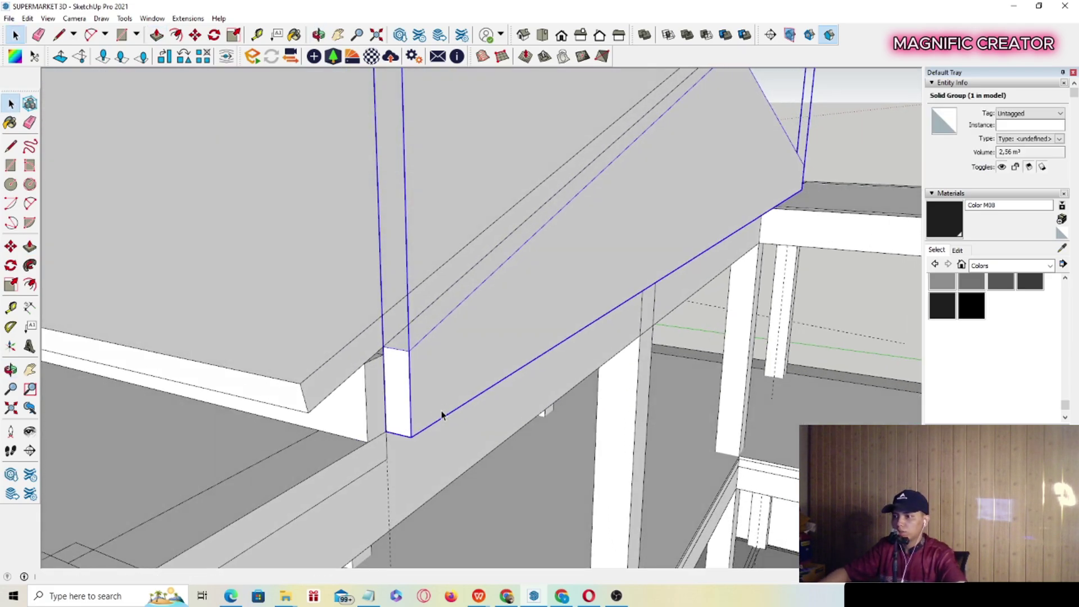
# Move the gable infill wall back by its own thickness so its outer face sits flush with the front beam.
pyautogui.click(413, 436)
pyautogui.click(375, 429)
pyautogui.press('space')
pyautogui.scroll(-5, 421, 294)
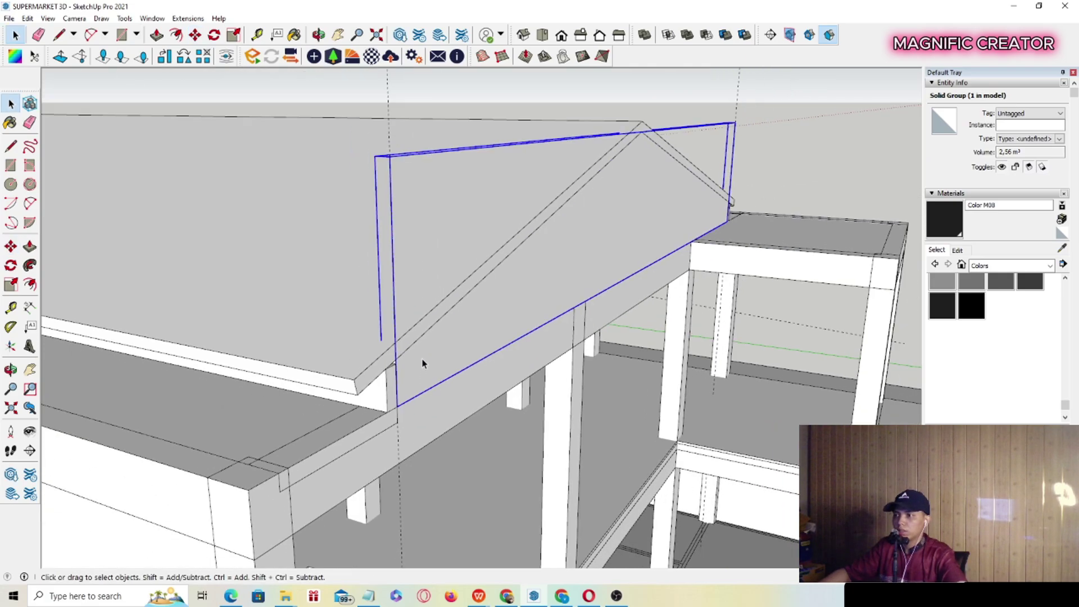
# Open the roof group and pull its front gable end face outward with Push/Pull to overhang the infill wall.
pyautogui.moveTo(421, 295); pyautogui.dragTo(393, 248, button='middle')
pyautogui.scroll(5, 389, 313)
pyautogui.tripleClick(389, 310)
pyautogui.scroll(3, 442, 344)
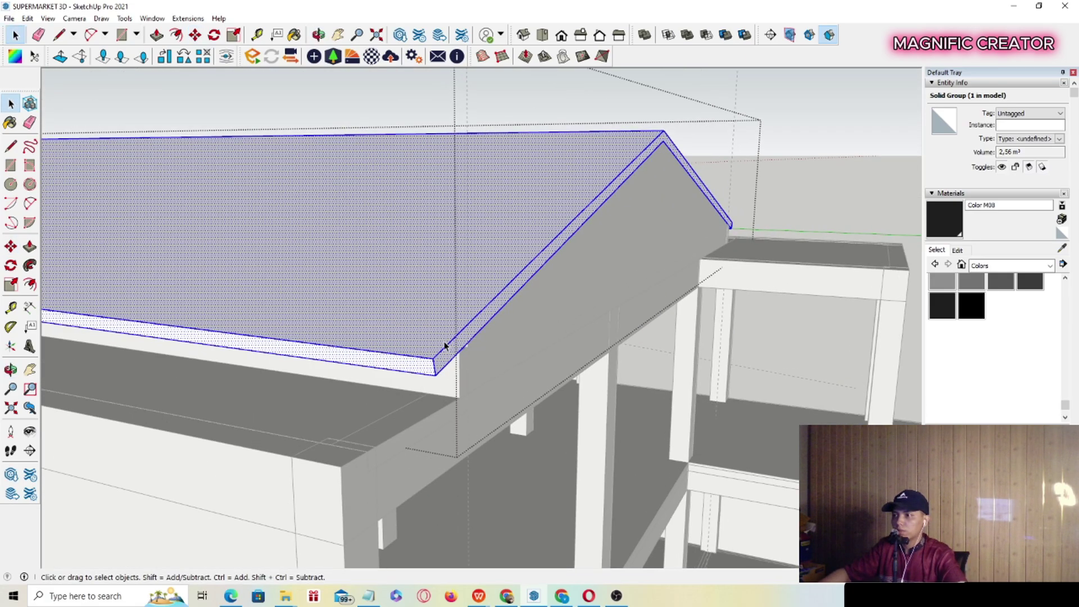
pyautogui.click(453, 348)
pyautogui.scroll(-3, 460, 338)
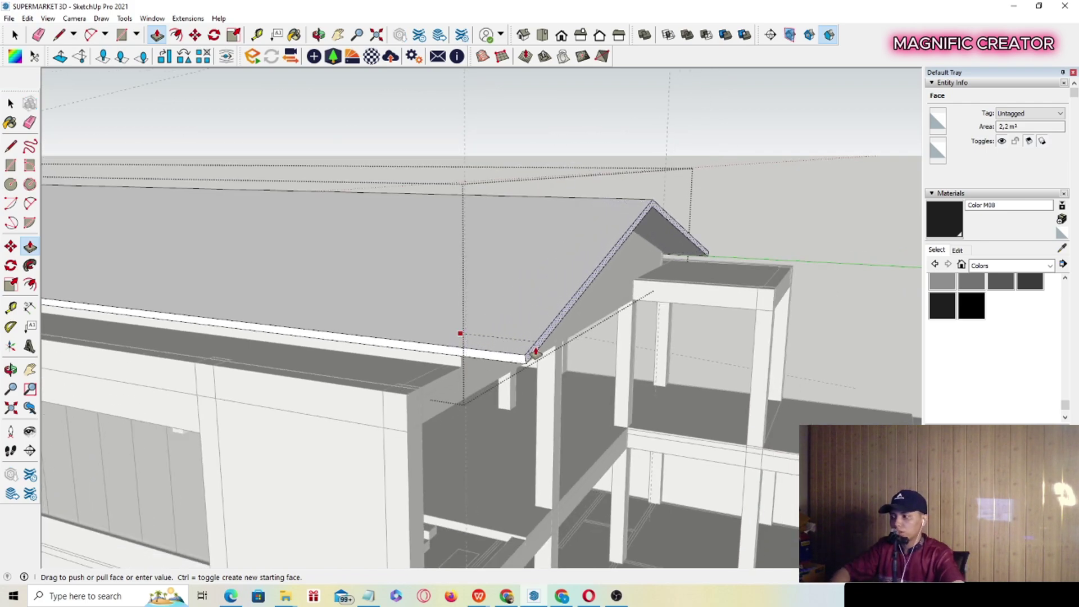
pyautogui.scroll(-3, 585, 304)
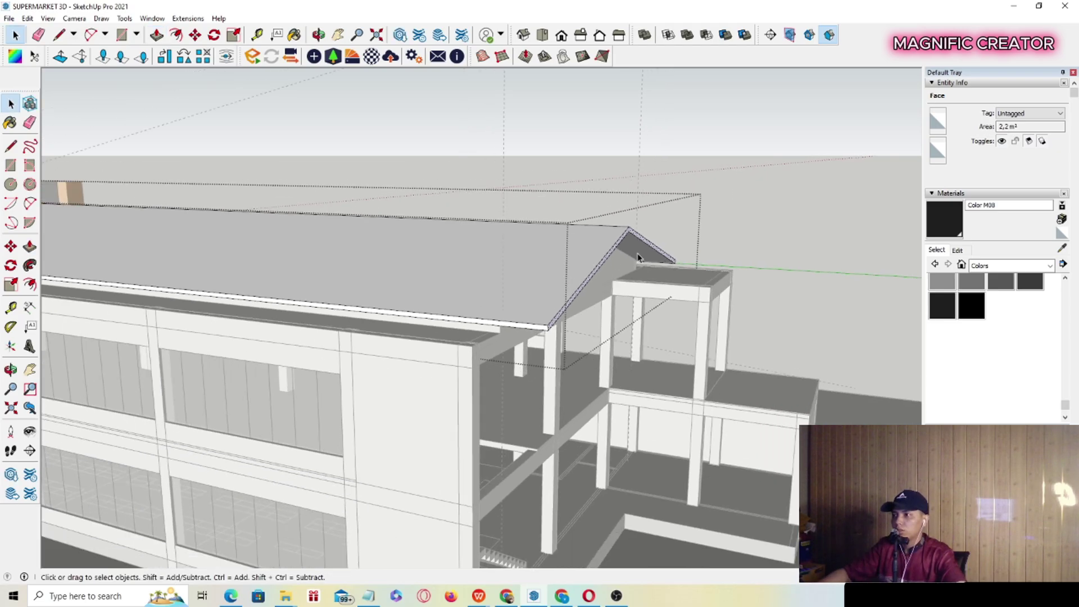
pyautogui.click(801, 167)
# Draw connected lines along the slab's outer edges from the orange frame, around the front bay and back to the gable wall.
pyautogui.moveTo(802, 167); pyautogui.dragTo(263, 250, button='middle')
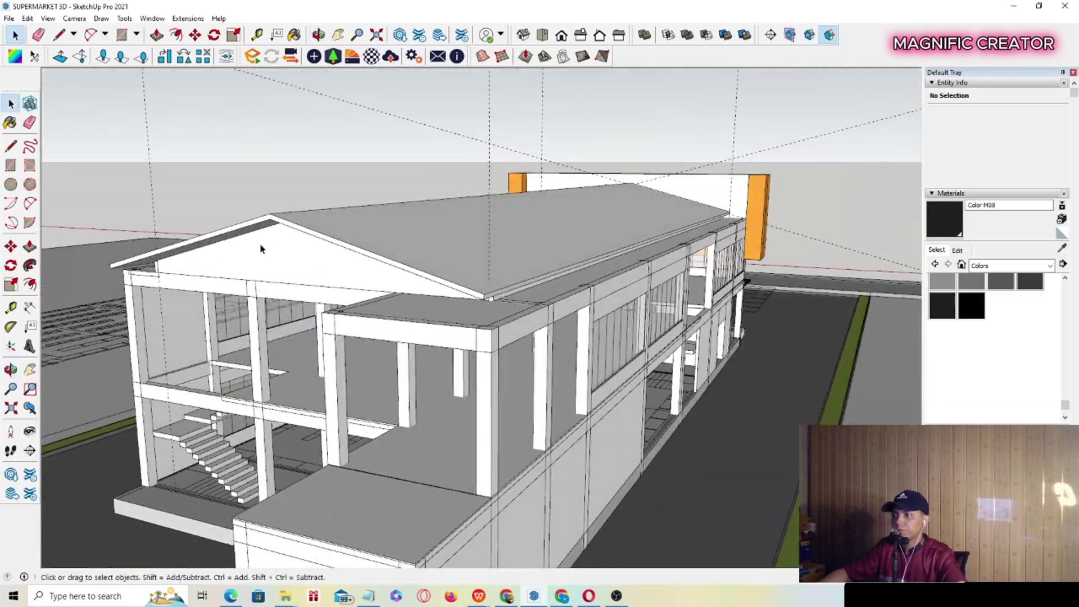
pyautogui.moveTo(474, 267); pyautogui.dragTo(414, 318, button='middle')
pyautogui.scroll(2, 371, 359)
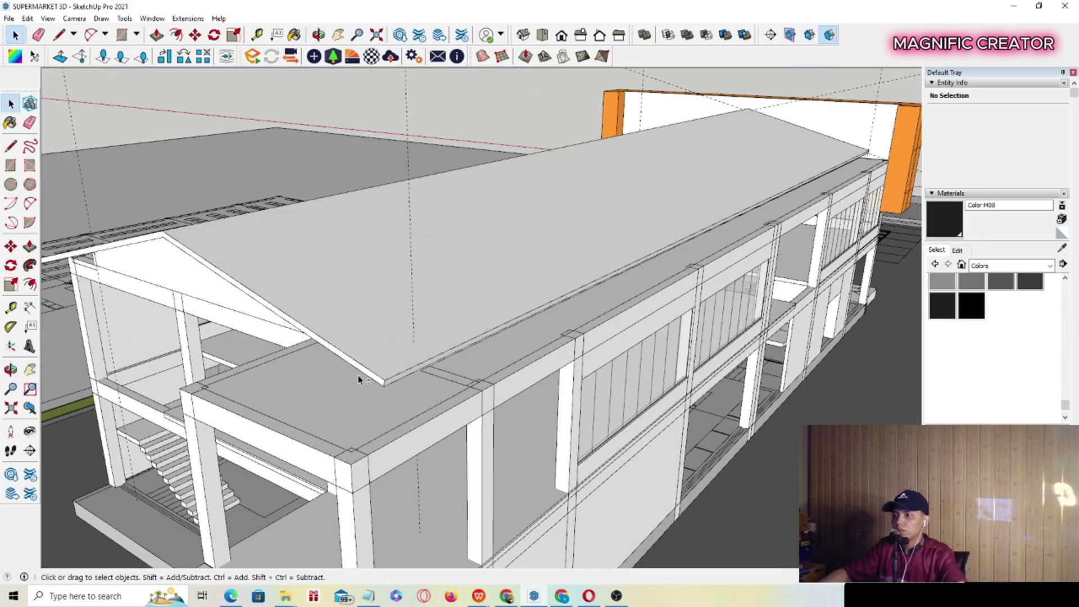
pyautogui.moveTo(361, 379); pyautogui.dragTo(449, 337, button='middle')
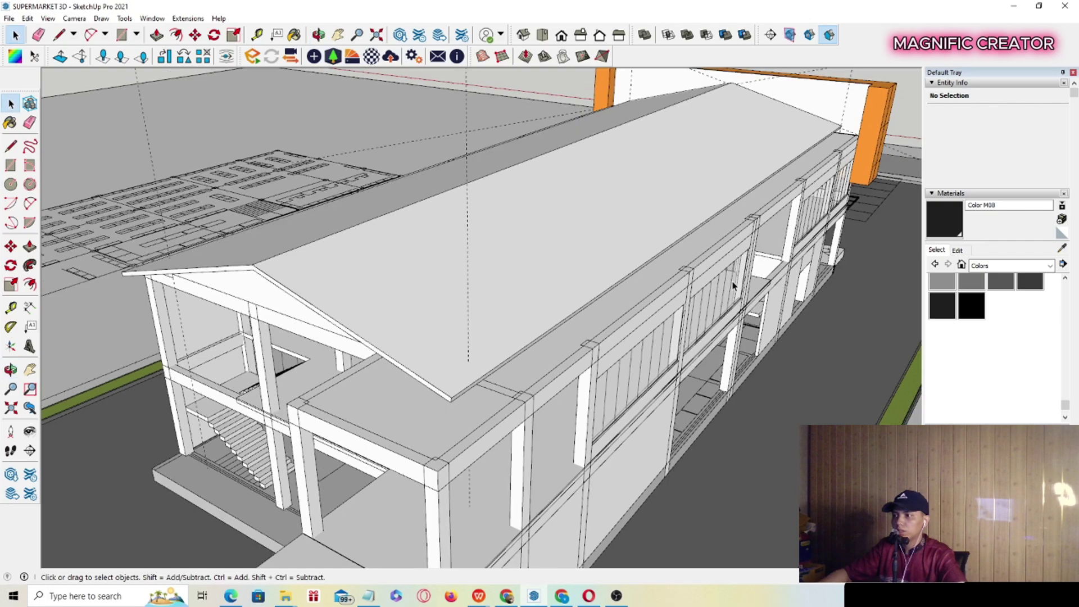
pyautogui.scroll(5, 825, 214)
pyautogui.keyDown('shift'); pyautogui.moveTo(825, 209); pyautogui.dragTo(506, 264, button='middle'); pyautogui.keyUp('shift')
pyautogui.scroll(2, 598, 275)
pyautogui.moveTo(599, 276); pyautogui.dragTo(747, 315, button='middle')
pyautogui.scroll(3, 762, 260)
pyautogui.keyDown('shift'); pyautogui.moveTo(762, 264); pyautogui.dragTo(737, 330, button='middle'); pyautogui.keyUp('shift')
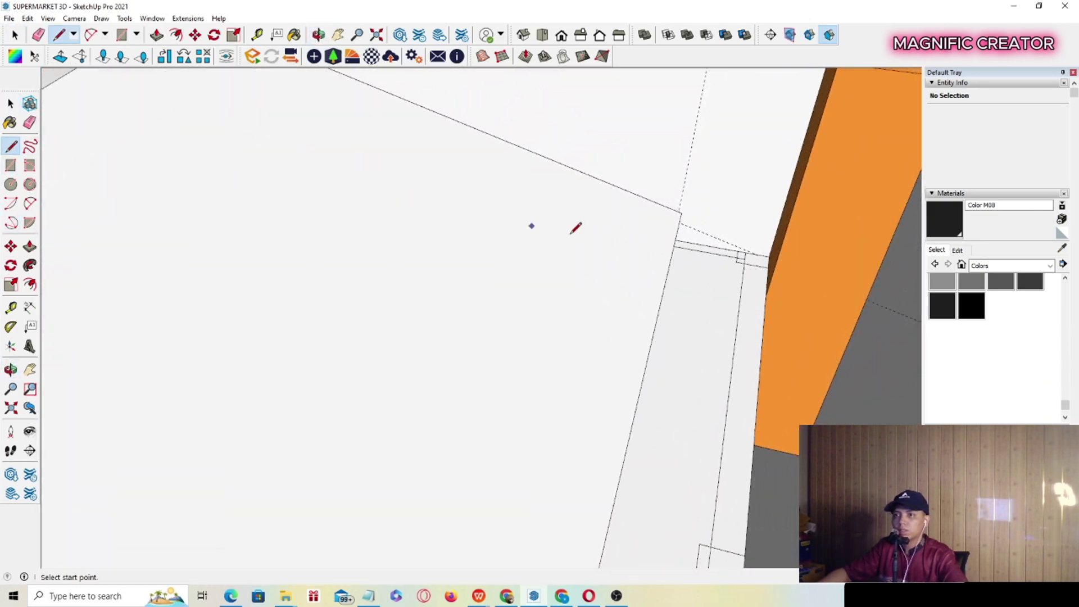
pyautogui.scroll(2, 660, 248)
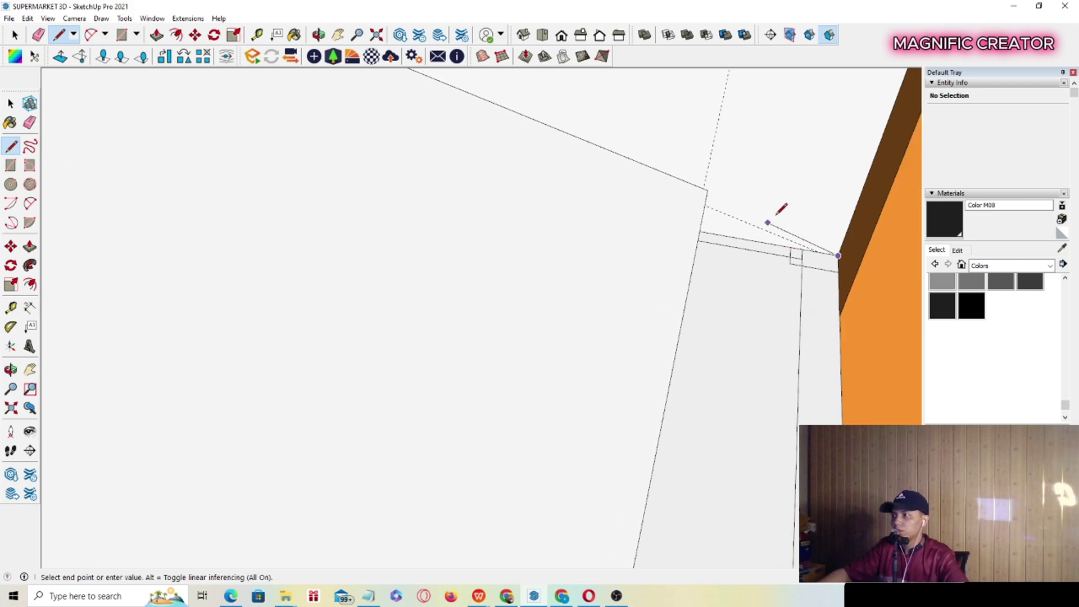
pyautogui.scroll(-6, 776, 208)
pyautogui.moveTo(766, 214)
pyautogui.mouseDown(button='middle')
pyautogui.moveTo(710, 313)
pyautogui.moveTo(571, 227)
pyautogui.mouseUp(button='middle')
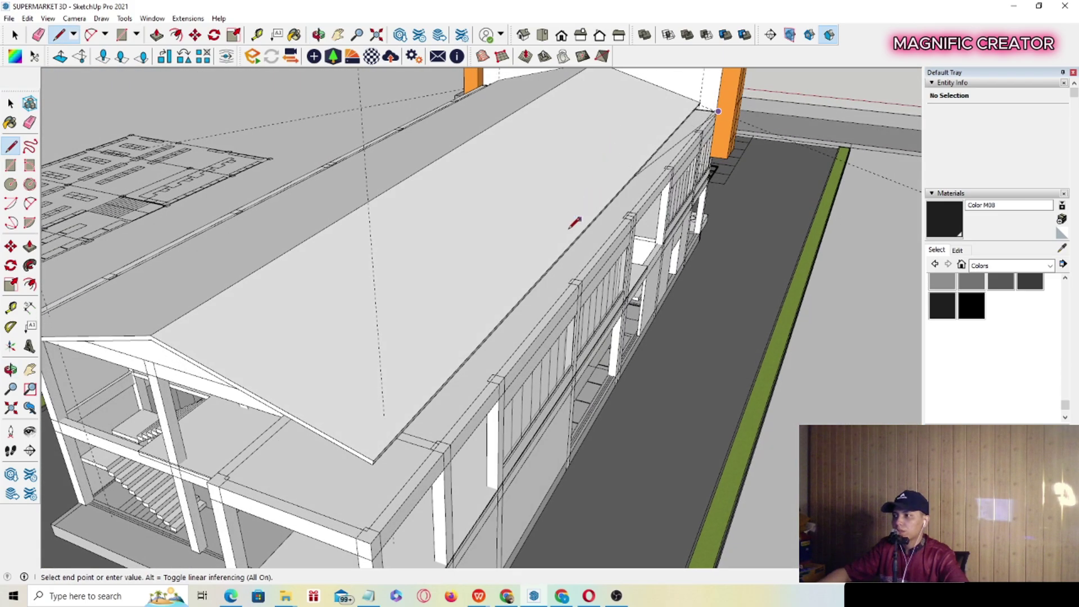
pyautogui.scroll(4, 596, 225)
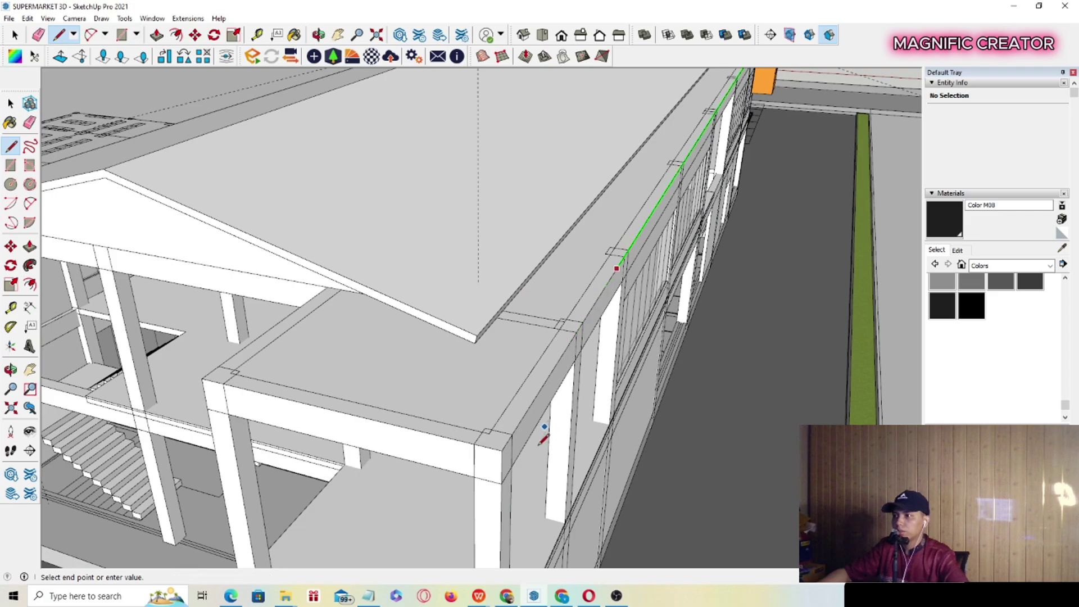
pyautogui.scroll(2, 544, 435)
pyautogui.moveTo(490, 444); pyautogui.dragTo(399, 433, button='middle')
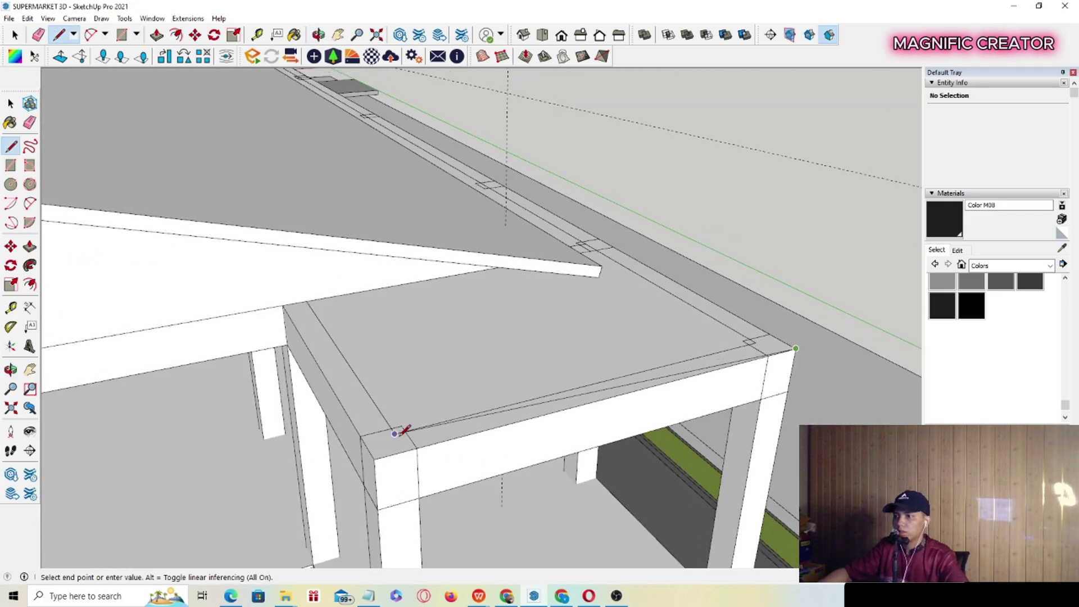
pyautogui.moveTo(326, 377); pyautogui.dragTo(370, 305, button='middle')
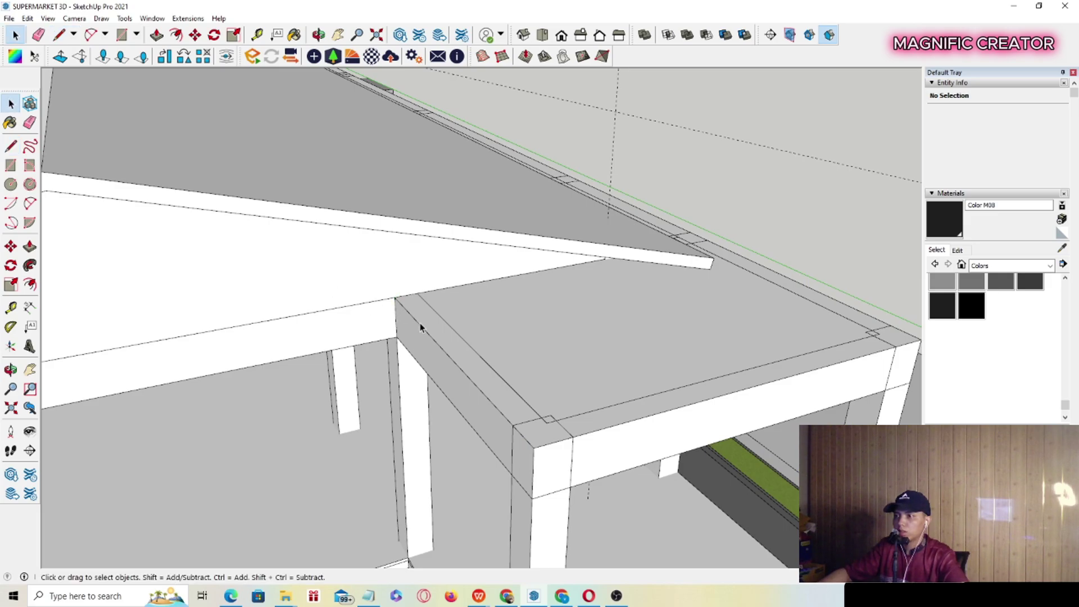
# Select the three outer slab edges and offset them inward to outline a narrow parapet strip.
pyautogui.scroll(-7, 400, 310)
pyautogui.moveTo(460, 304); pyautogui.dragTo(373, 450, button='middle')
pyautogui.scroll(3, 538, 353)
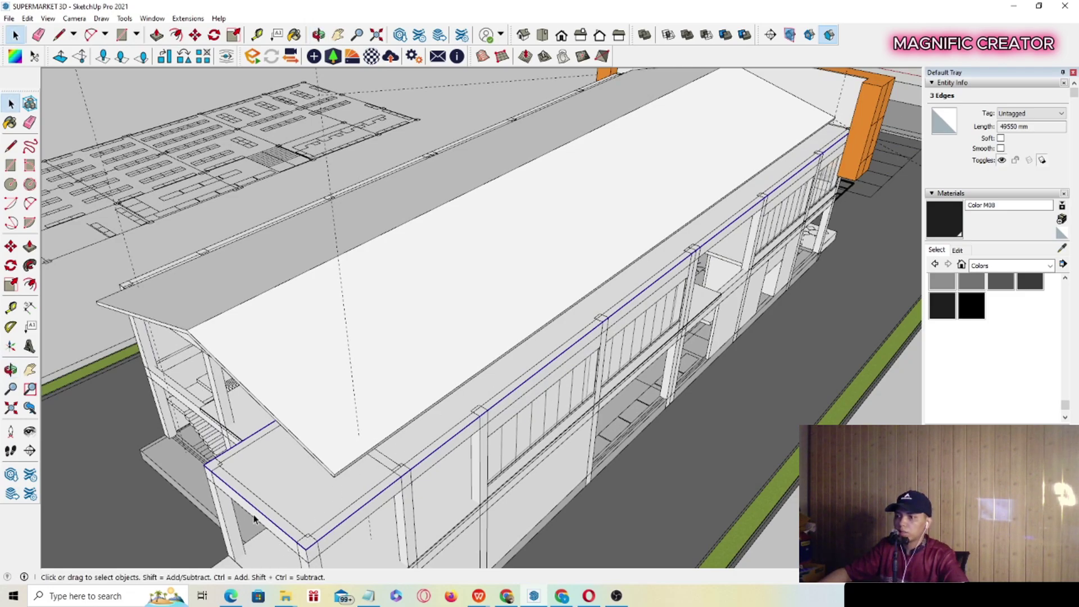
pyautogui.scroll(5, 252, 508)
pyautogui.moveTo(314, 491); pyautogui.dragTo(455, 431, button='middle')
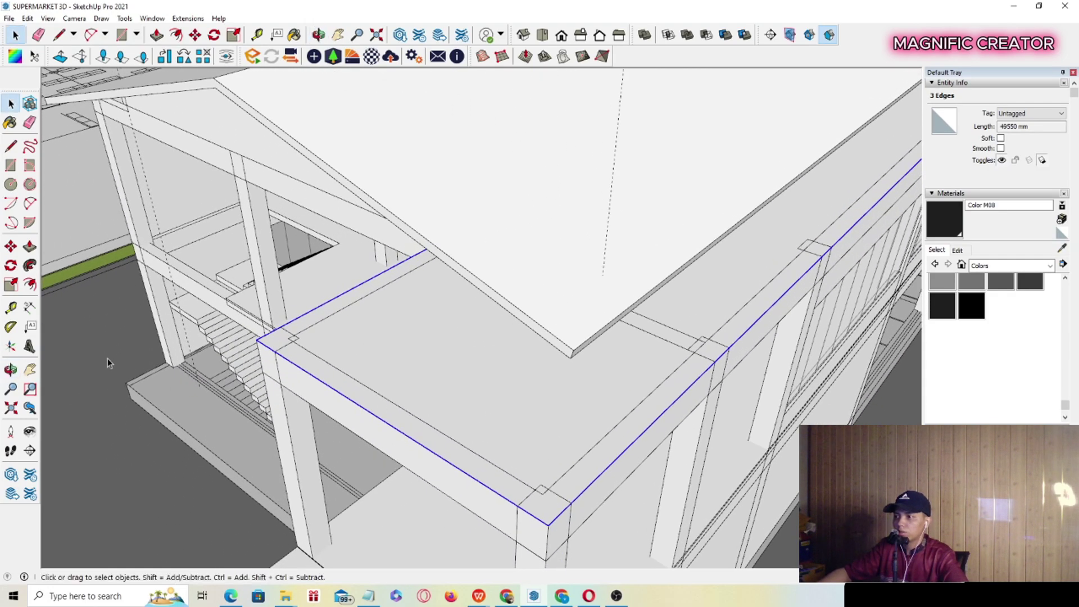
pyautogui.scroll(2, 631, 444)
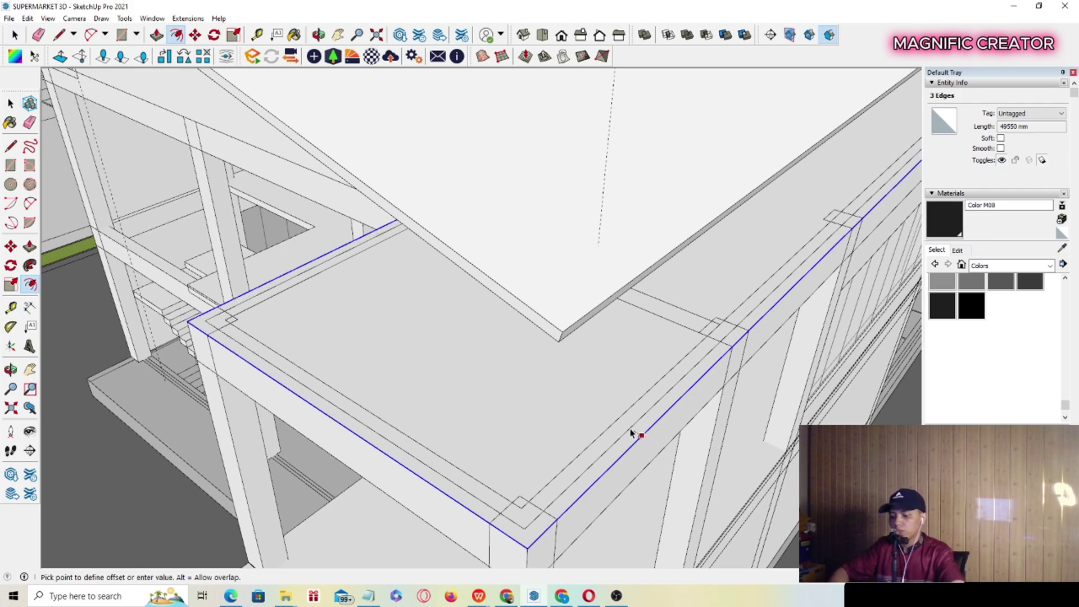
pyautogui.scroll(2, 443, 343)
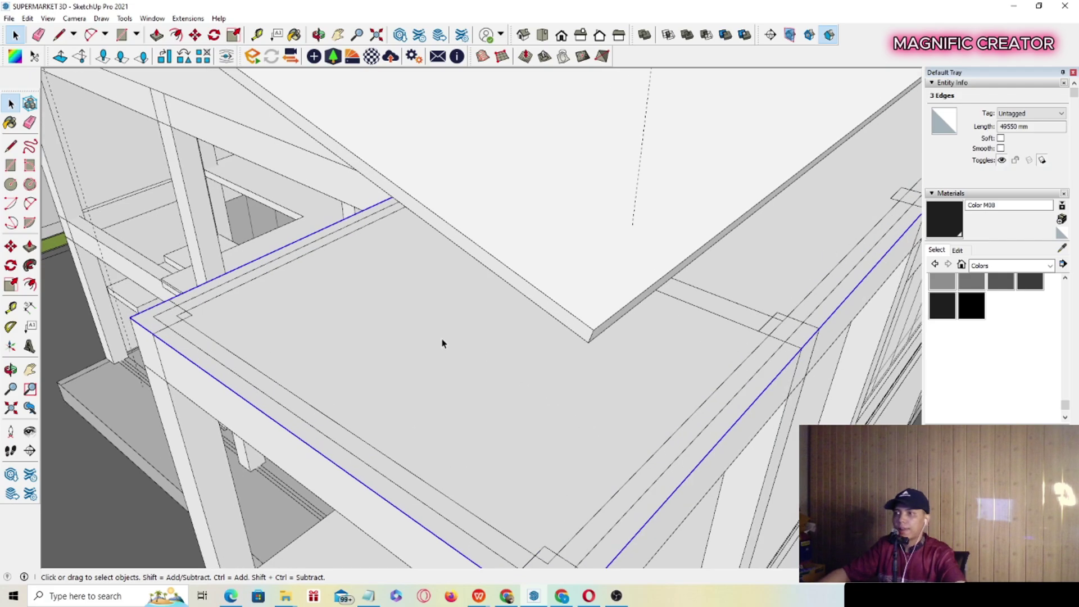
# Close the parapet strip with short lines at its gable wall end and its orange frame end.
pyautogui.moveTo(443, 342); pyautogui.dragTo(745, 313, button='middle')
pyautogui.scroll(4, 375, 261)
pyautogui.scroll(-2, 375, 261)
pyautogui.scroll(2, 396, 308)
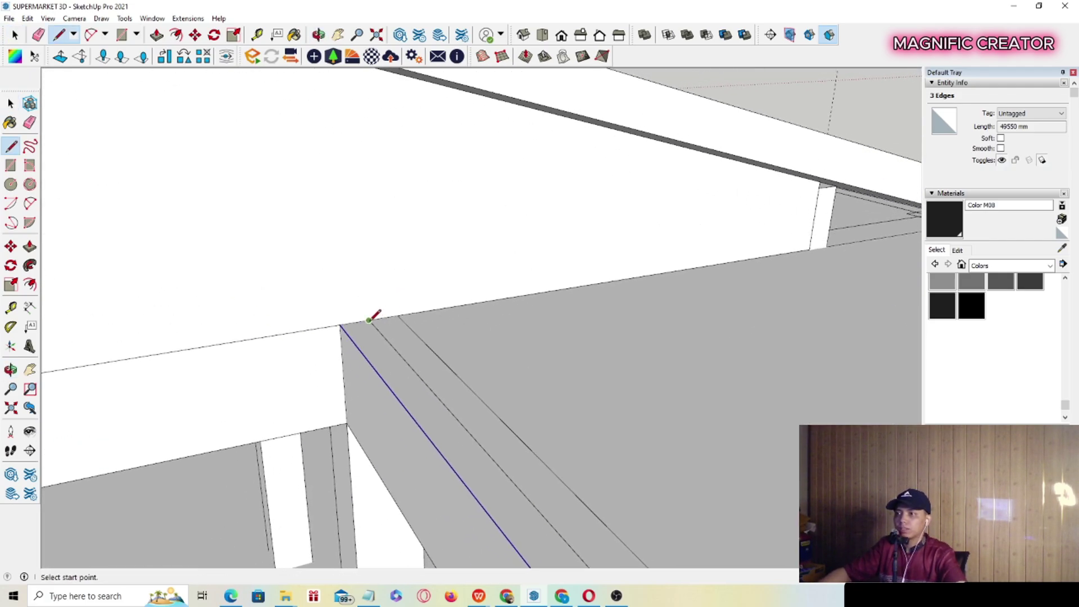
pyautogui.scroll(-5, 450, 308)
pyautogui.scroll(8, 299, 255)
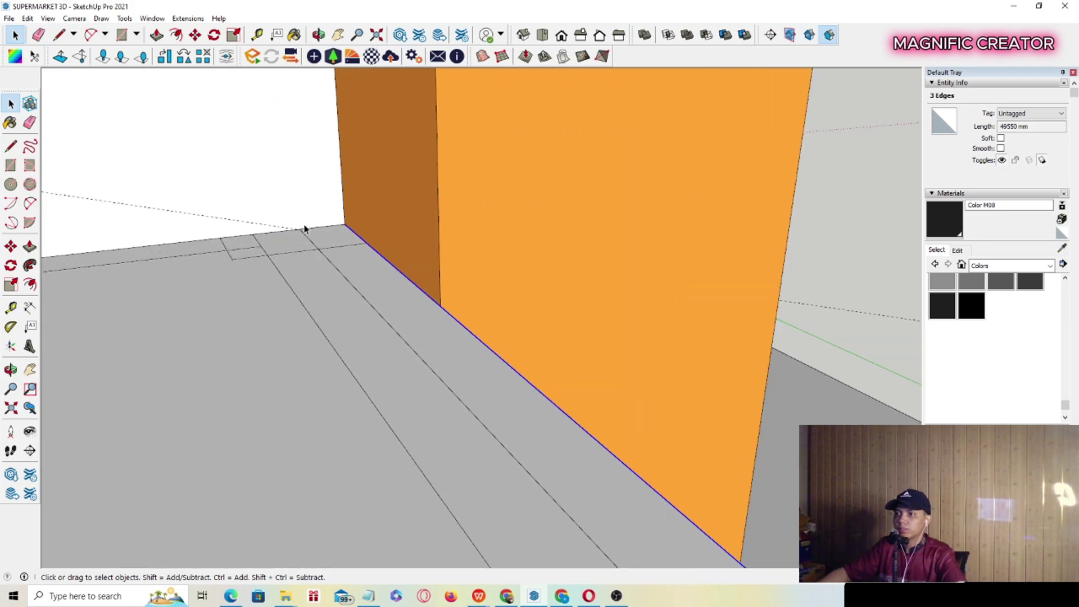
pyautogui.scroll(1, 305, 229)
pyautogui.press('l')
pyautogui.click(301, 229)
pyautogui.scroll(3, 302, 229)
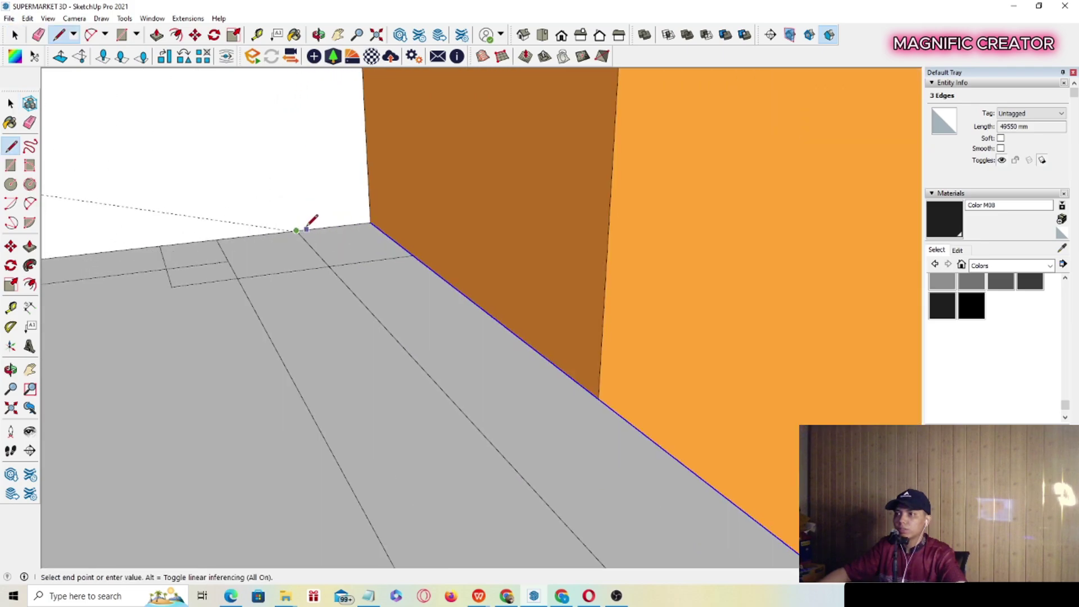
pyautogui.press('space')
pyautogui.moveTo(303, 232); pyautogui.dragTo(319, 306, button='middle')
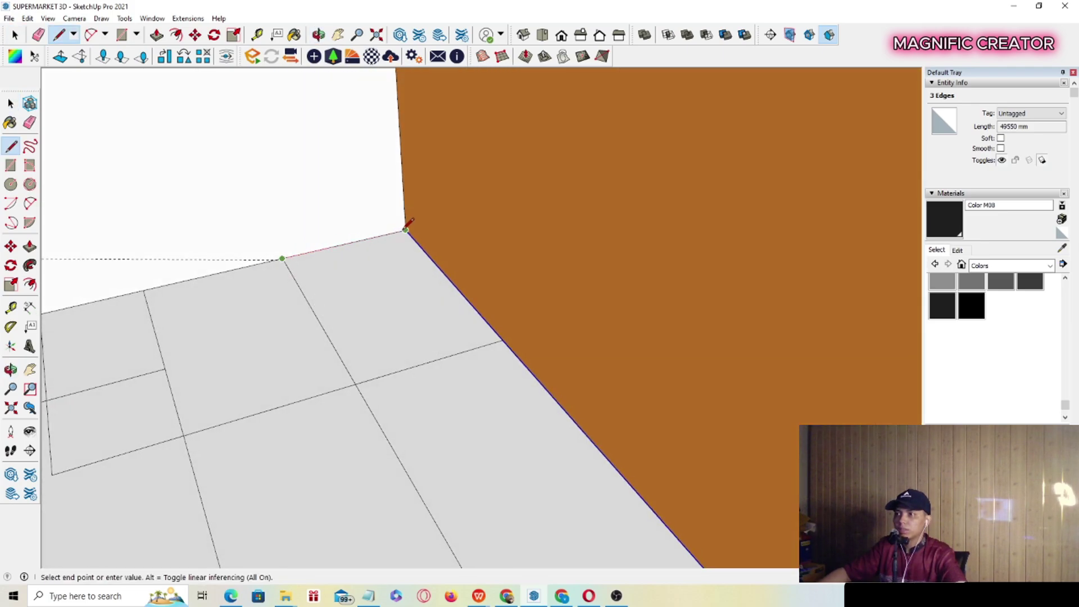
pyautogui.click(405, 230)
pyautogui.press('space')
# Select the closed parapet strip and raise it into a low wall with Push/Pull.
pyautogui.scroll(-7, 374, 198)
pyautogui.doubleClick(382, 231)
pyautogui.press('p')
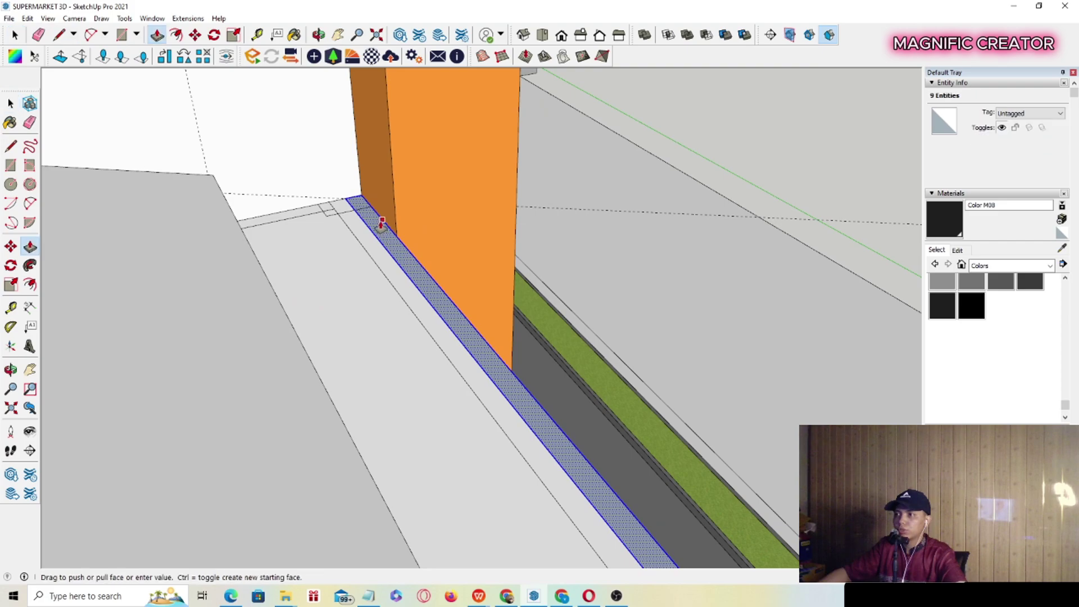
pyautogui.click(383, 222)
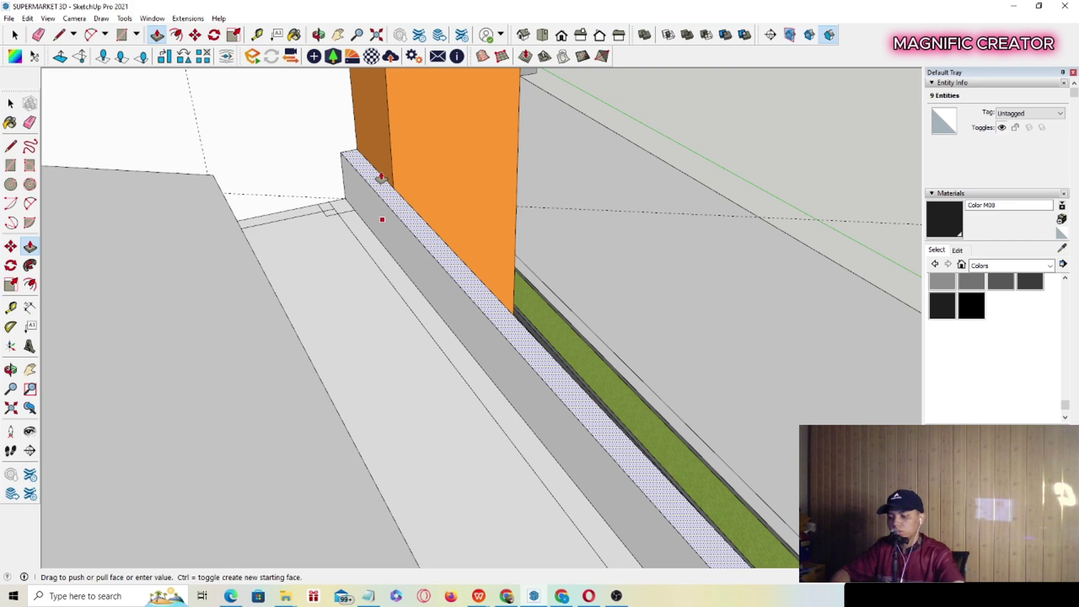
pyautogui.click(382, 178)
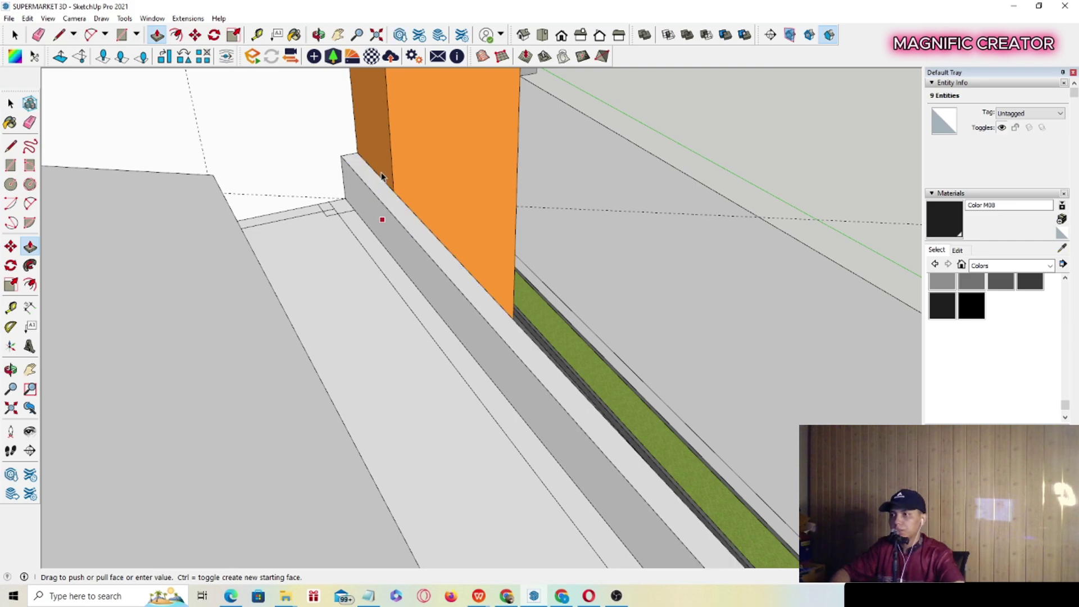
# Select all connected geometry of the parapet wall and make it a group.
pyautogui.tripleClick(385, 206)
pyautogui.rightClick(386, 204)
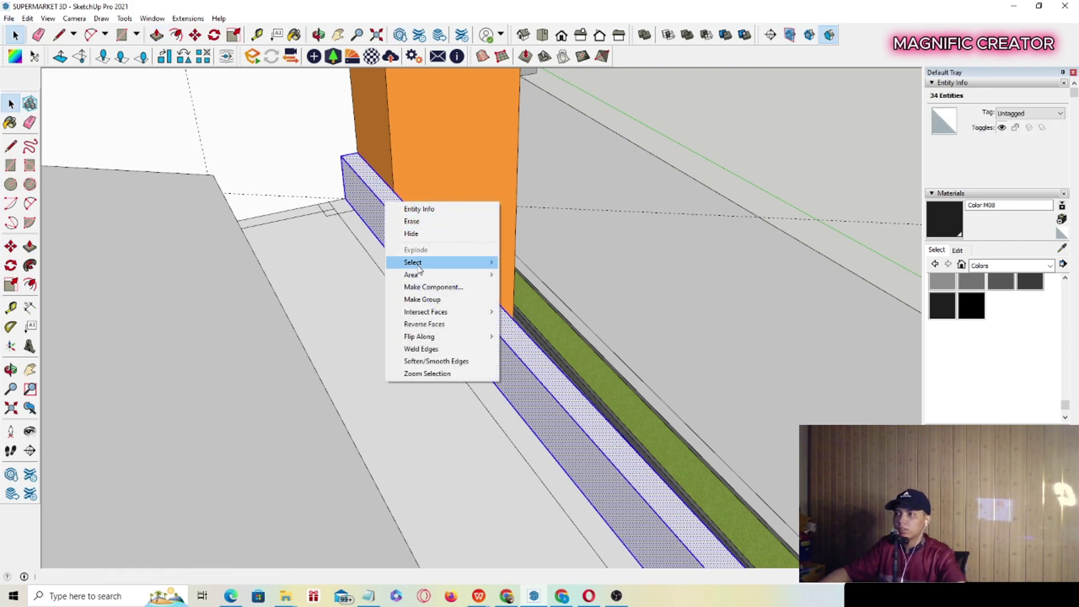
pyautogui.click(421, 303)
# Draw the opposite parapet's outer outline from the eave wall corner to the slab corner and along the long edge toward the orange frame.
pyautogui.scroll(-11, 373, 217)
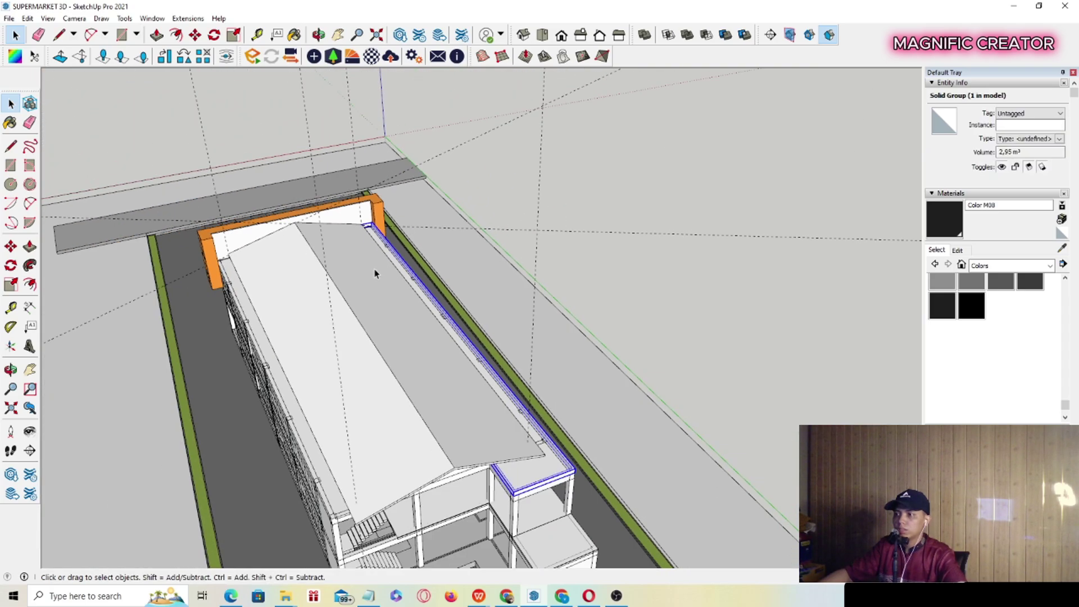
pyautogui.moveTo(375, 274); pyautogui.dragTo(345, 207, button='middle')
pyautogui.scroll(5, 329, 332)
pyautogui.moveTo(388, 406)
pyautogui.mouseDown(button='middle')
pyautogui.moveTo(411, 316)
pyautogui.moveTo(367, 264)
pyautogui.moveTo(398, 258)
pyautogui.moveTo(438, 258)
pyautogui.moveTo(520, 361)
pyautogui.moveTo(637, 365)
pyautogui.mouseUp(button='middle')
pyautogui.scroll(3, 397, 258)
pyautogui.scroll(2, 494, 349)
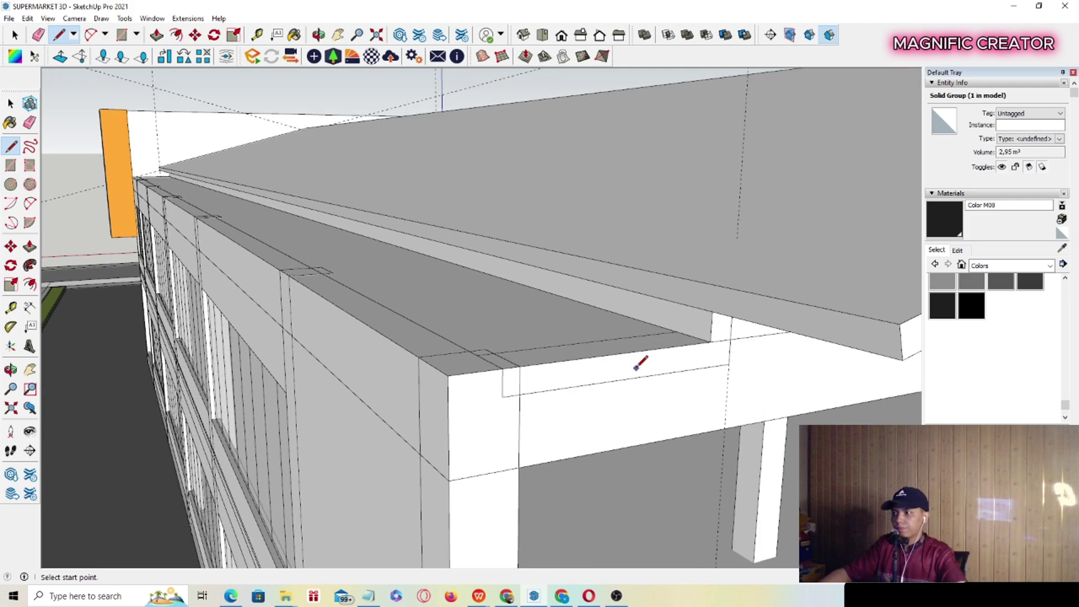
pyautogui.scroll(2, 711, 340)
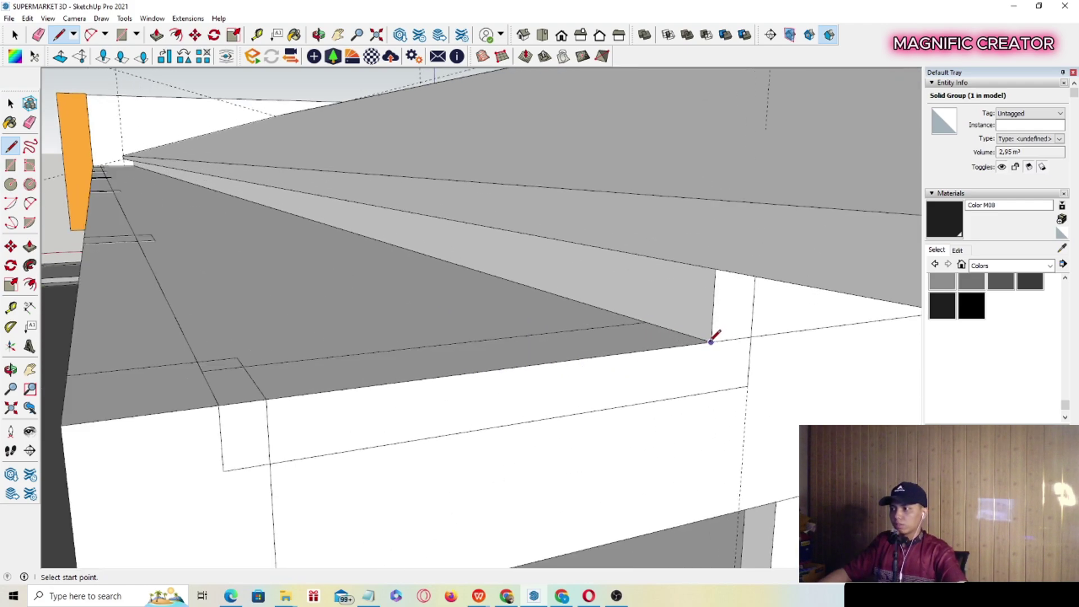
pyautogui.scroll(-2, 711, 341)
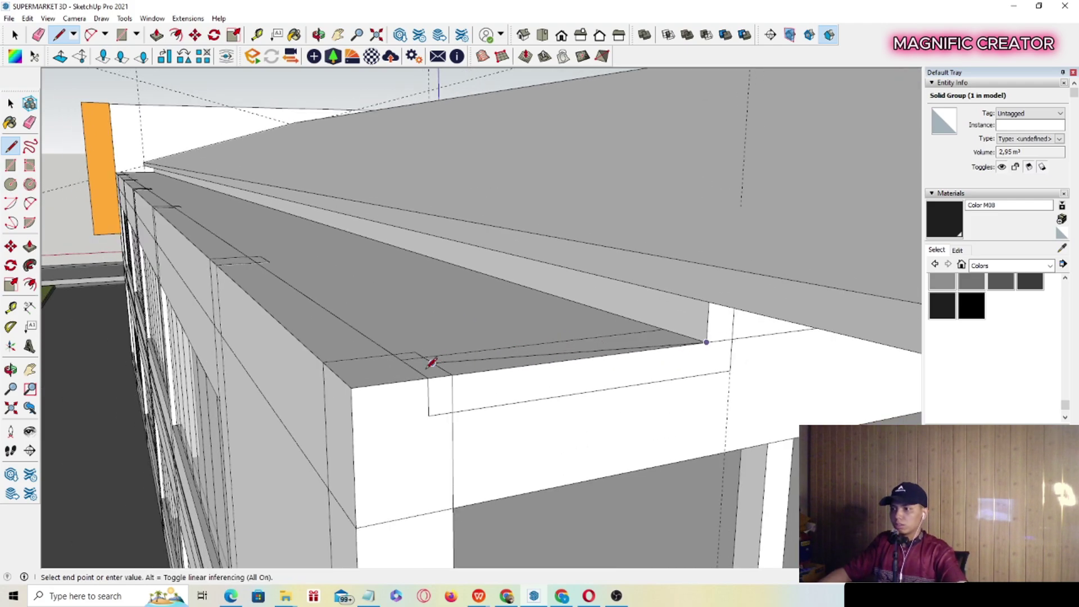
pyautogui.click(351, 388)
pyautogui.scroll(-2, 260, 272)
pyautogui.moveTo(260, 272); pyautogui.dragTo(306, 383, button='middle')
pyautogui.scroll(3, 125, 164)
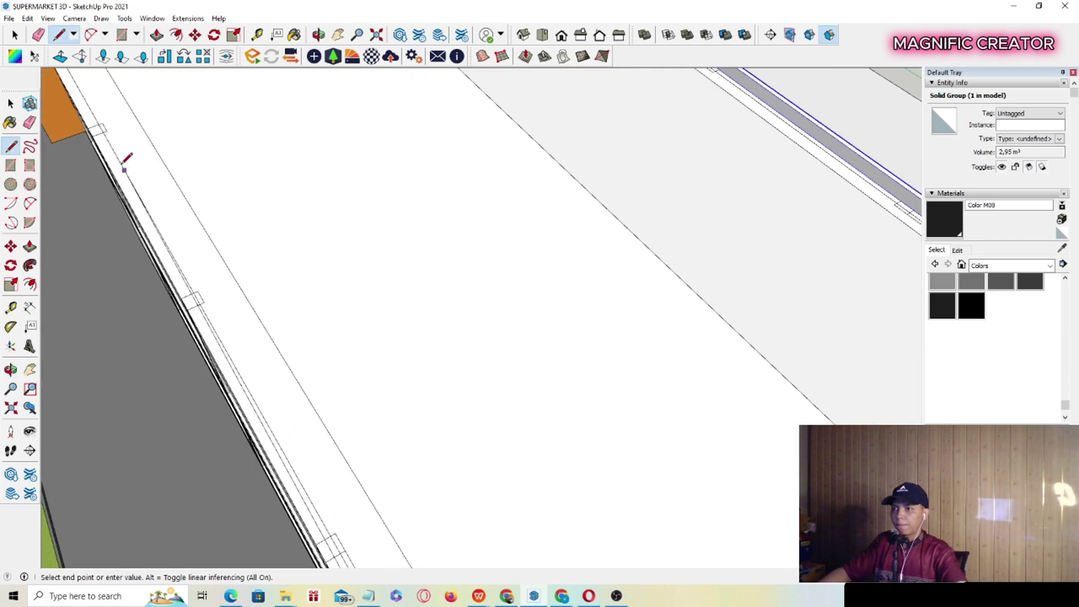
# Finish the line along the roof slab's long outer edge at the corner beside the orange frame.
pyautogui.scroll(-2, 126, 164)
pyautogui.moveTo(126, 164)
pyautogui.mouseDown(button='middle')
pyautogui.moveTo(354, 407)
pyautogui.moveTo(293, 337)
pyautogui.mouseUp(button='middle')
pyautogui.scroll(2, 264, 235)
pyautogui.moveTo(265, 234)
pyautogui.mouseDown(button='middle')
pyautogui.moveTo(322, 260)
pyautogui.moveTo(292, 287)
pyautogui.mouseUp(button='middle')
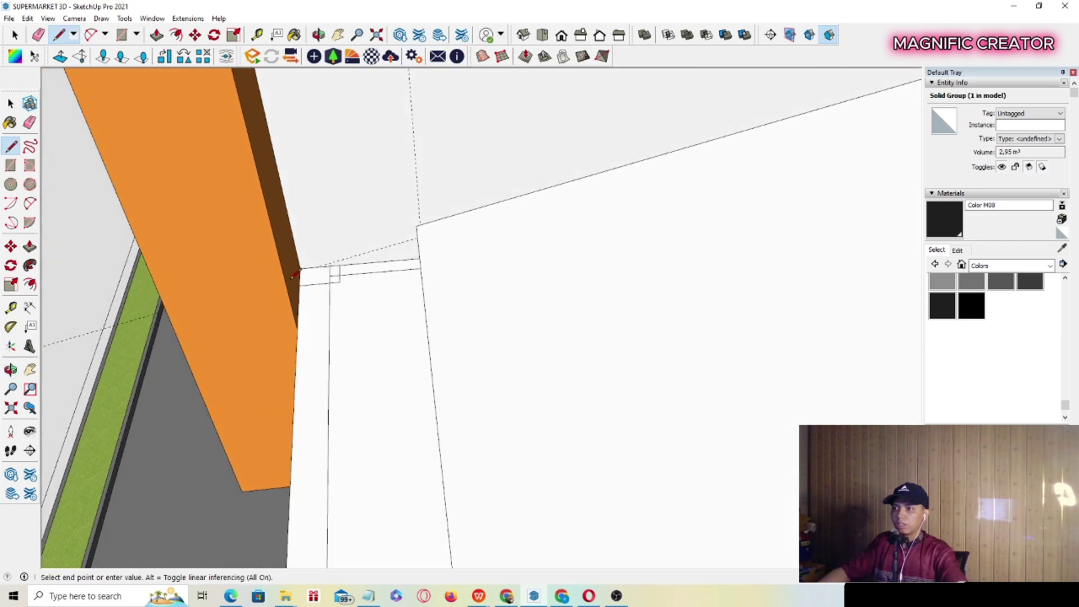
pyautogui.scroll(3, 292, 286)
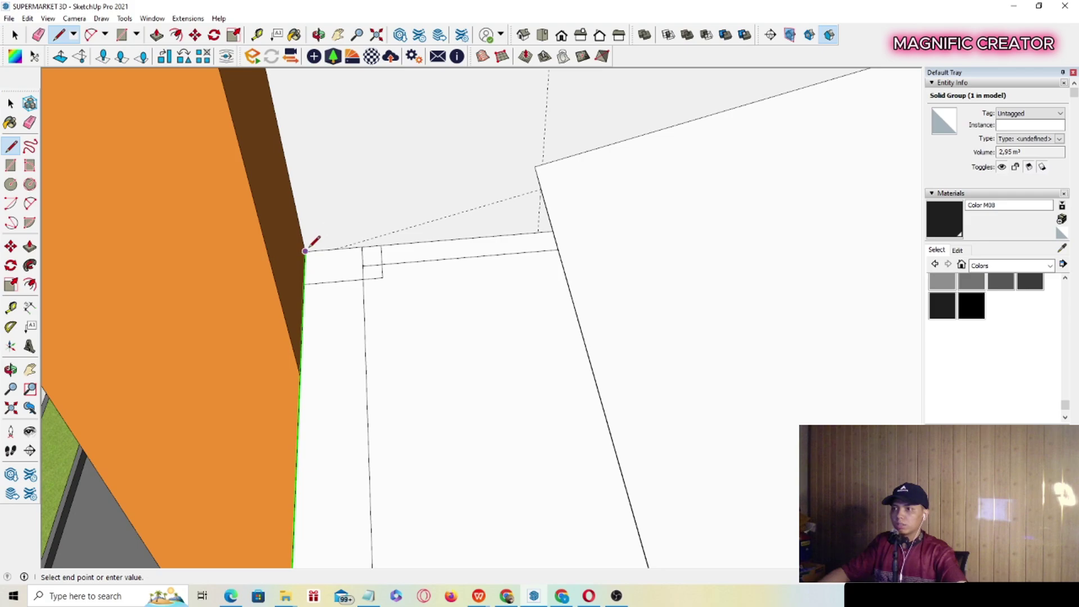
pyautogui.moveTo(309, 248); pyautogui.dragTo(316, 230, button='middle')
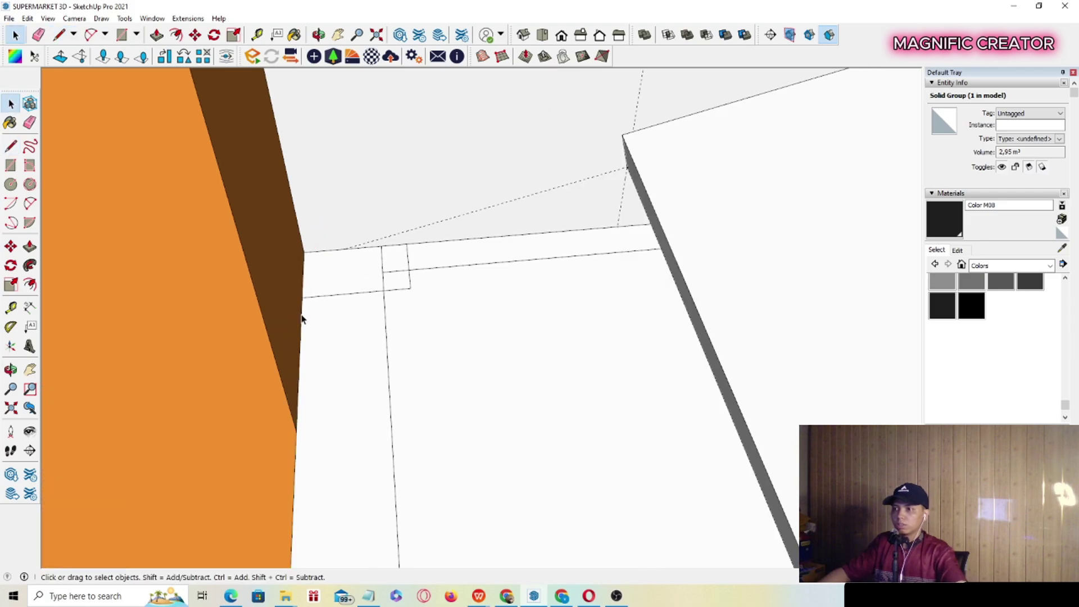
# Select the slab's long edge and adjoining short edge and offset them inward to outline a narrow strip.
pyautogui.scroll(-5, 328, 203)
pyautogui.moveTo(345, 217); pyautogui.dragTo(378, 345, button='middle')
pyautogui.scroll(7, 462, 383)
pyautogui.scroll(1, 393, 324)
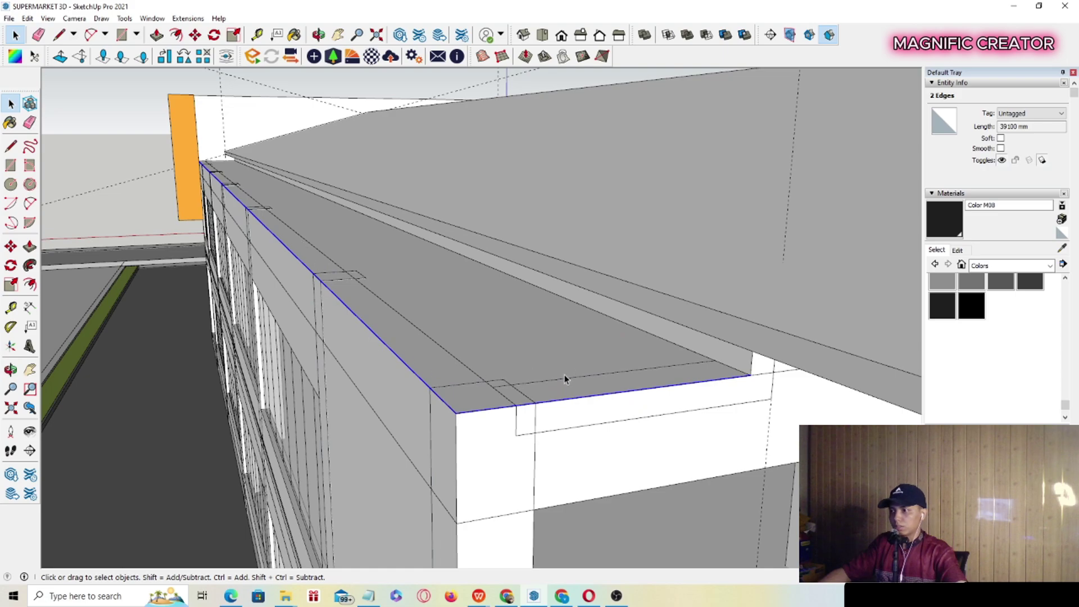
pyautogui.moveTo(422, 381); pyautogui.dragTo(416, 358, button='middle')
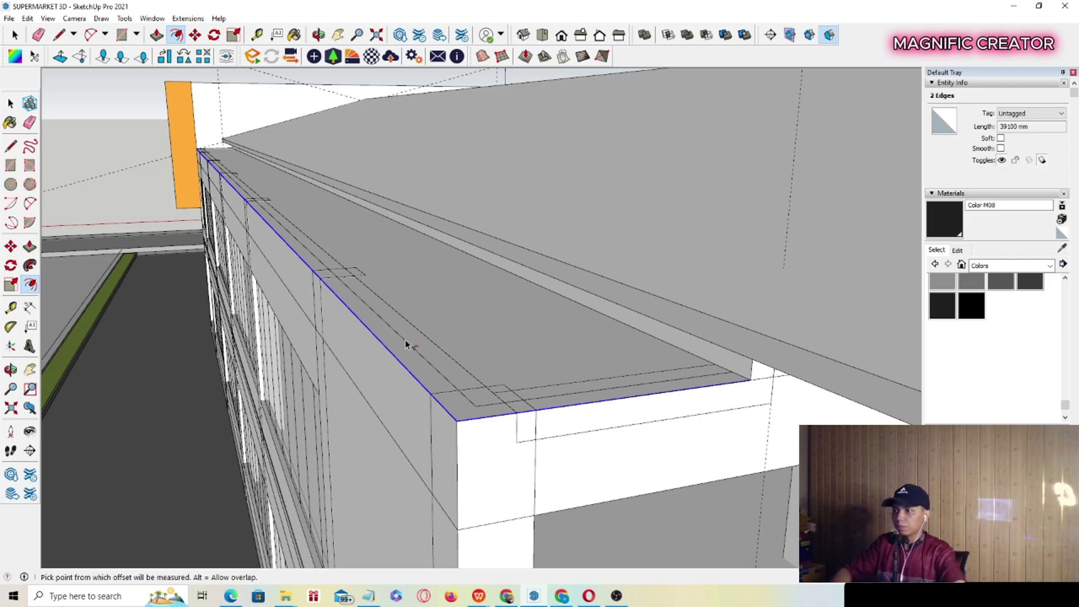
# Close both ends of the offset strip with short lines to the slab's outer edges.
pyautogui.moveTo(565, 387); pyautogui.dragTo(761, 308, button='middle')
pyautogui.press('l')
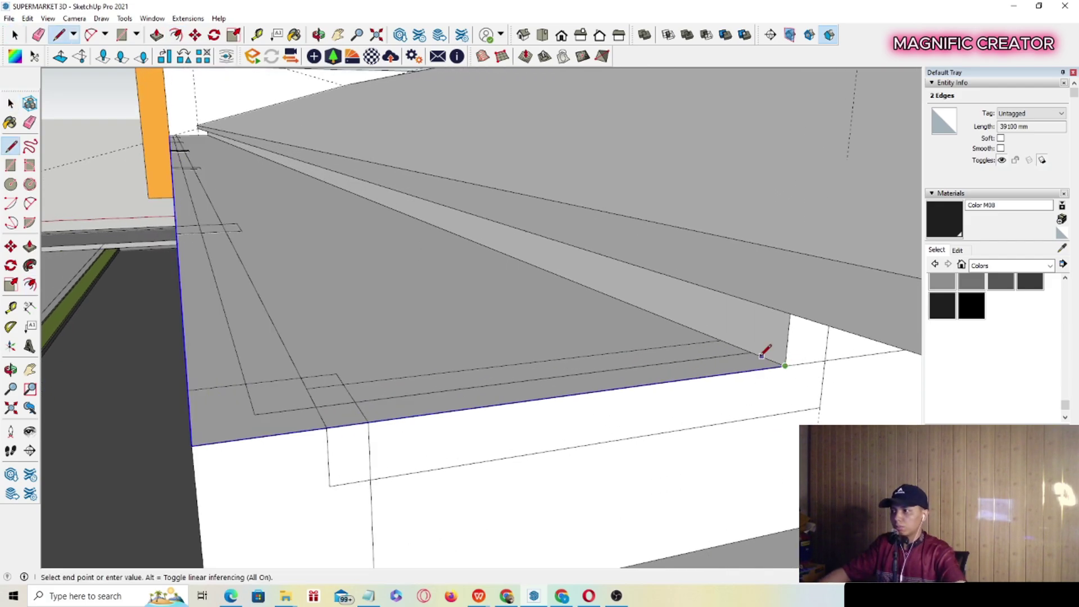
pyautogui.press('space')
pyautogui.scroll(-5, 402, 252)
pyautogui.moveTo(301, 157); pyautogui.dragTo(236, 285, button='middle')
pyautogui.scroll(8, 200, 266)
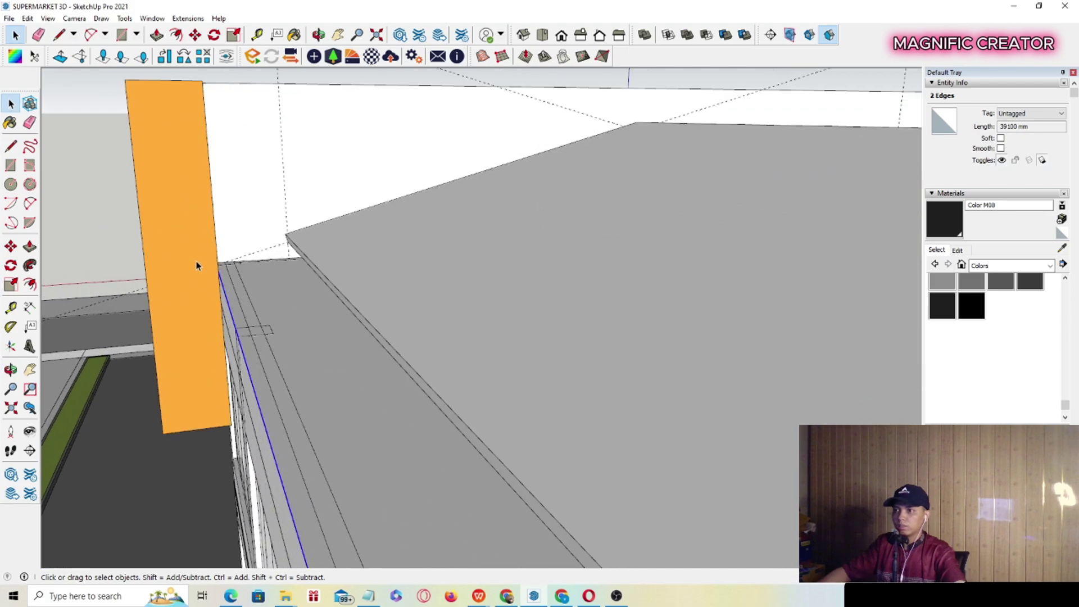
pyautogui.scroll(3, 235, 264)
pyautogui.press('l')
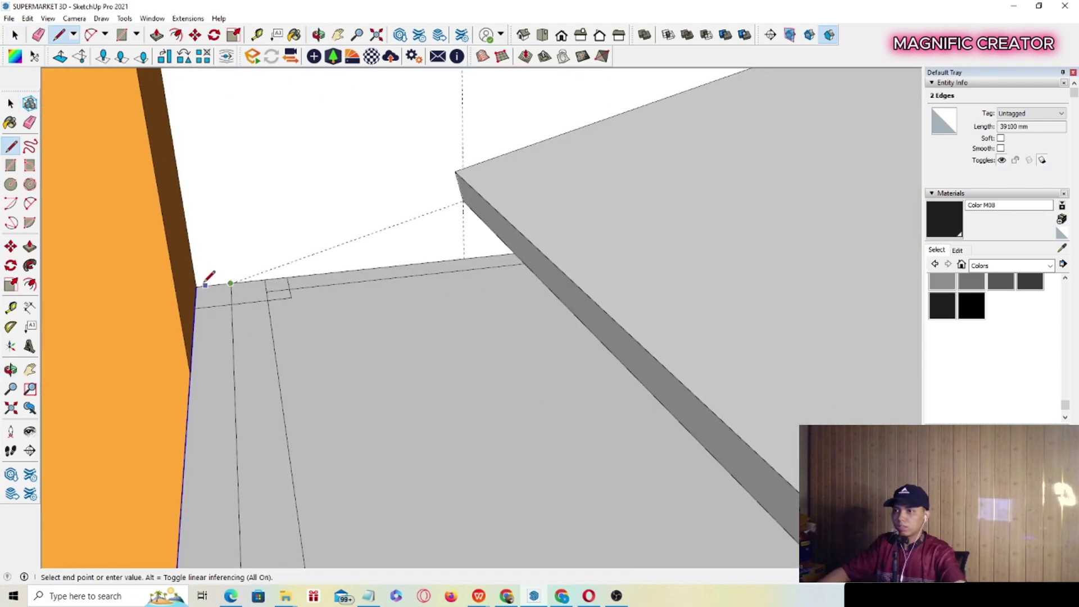
pyautogui.press('space')
pyautogui.moveTo(196, 286)
pyautogui.mouseDown(button='middle')
pyautogui.moveTo(235, 319)
pyautogui.moveTo(313, 217)
pyautogui.moveTo(338, 337)
pyautogui.moveTo(453, 298)
pyautogui.moveTo(592, 319)
pyautogui.moveTo(598, 277)
pyautogui.moveTo(448, 313)
pyautogui.moveTo(542, 327)
pyautogui.moveTo(481, 369)
pyautogui.moveTo(472, 355)
pyautogui.mouseUp(button='middle')
# Pull the closed strip up to the level of the roof eave's lower corner and make the resulting parapet a group.
pyautogui.doubleClick(240, 336)
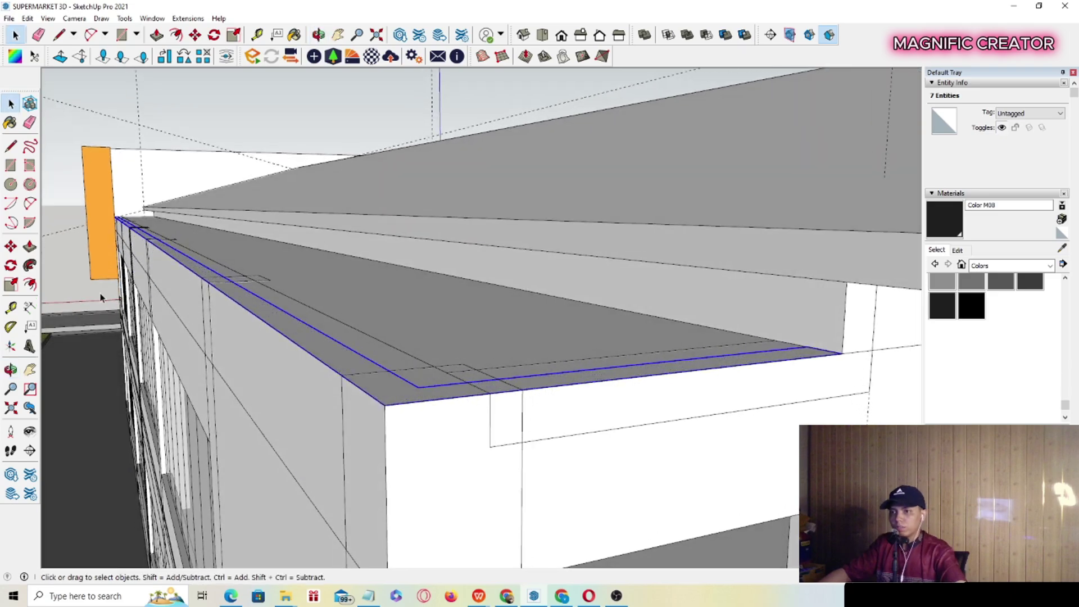
pyautogui.click(840, 355)
pyautogui.scroll(-2, 839, 339)
pyautogui.keyDown('shift'); pyautogui.moveTo(838, 337); pyautogui.dragTo(583, 267, button='middle'); pyautogui.keyUp('shift')
pyautogui.scroll(-1, 666, 312)
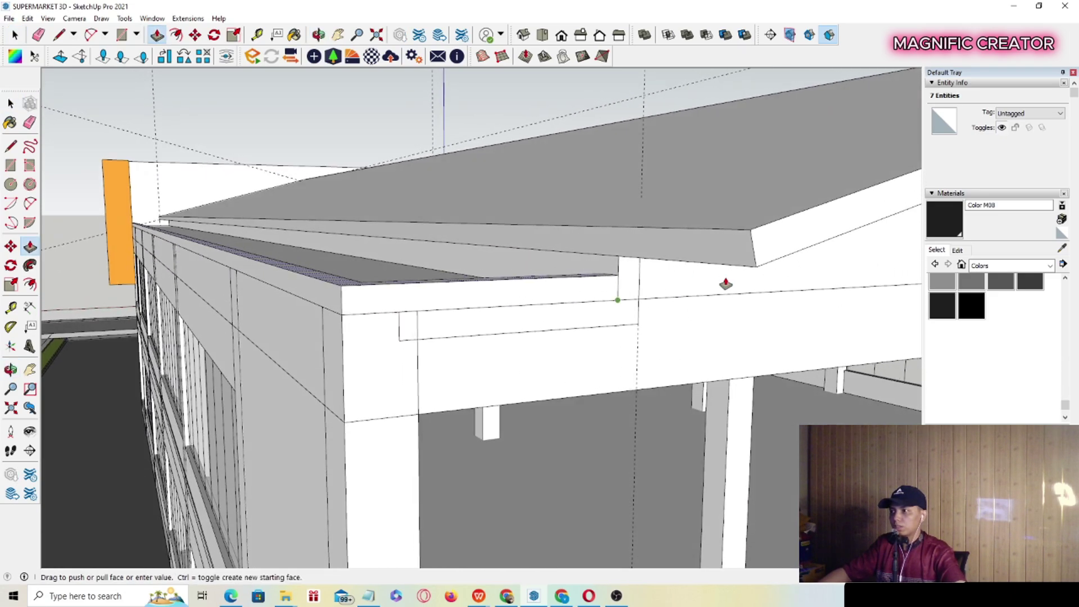
pyautogui.click(752, 267)
pyautogui.press('space')
pyautogui.click(487, 281)
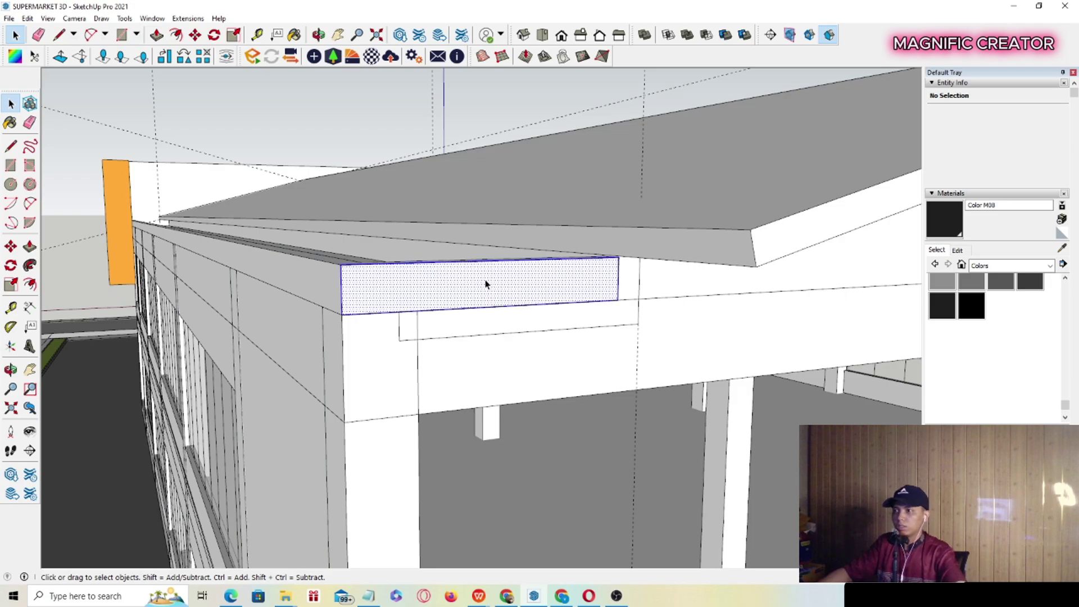
pyautogui.rightClick(486, 282)
pyautogui.click(523, 376)
# Examine the new parapet along the roof edge from the front corner and from above.
pyautogui.scroll(-4, 399, 298)
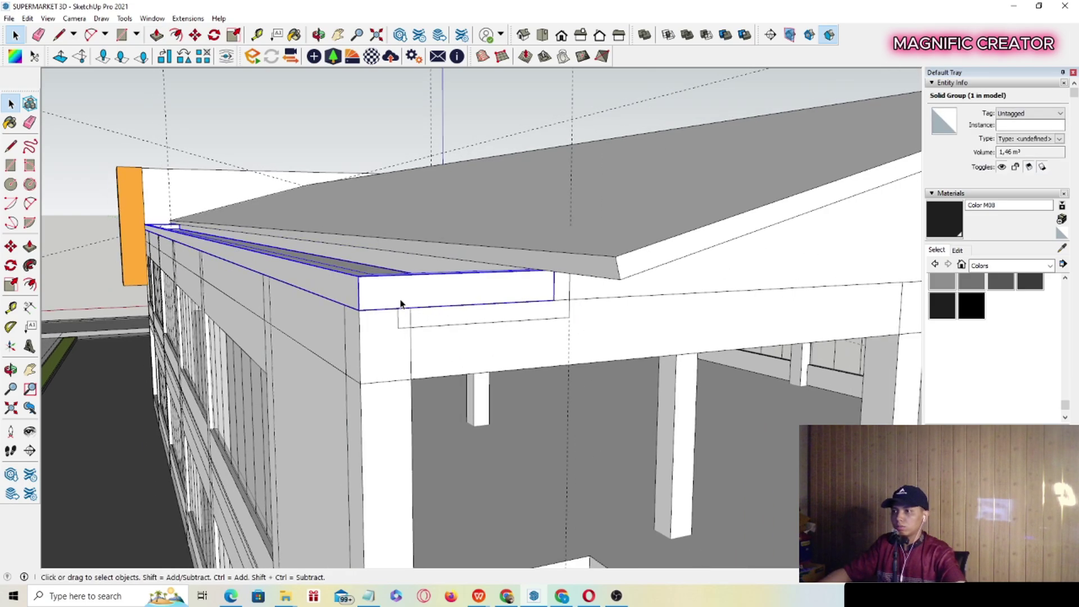
pyautogui.moveTo(460, 296); pyautogui.dragTo(405, 289, button='middle')
pyautogui.scroll(3, 651, 304)
pyautogui.scroll(-3, 651, 304)
pyautogui.scroll(3, 485, 212)
pyautogui.scroll(3, 366, 355)
pyautogui.scroll(-3, 366, 356)
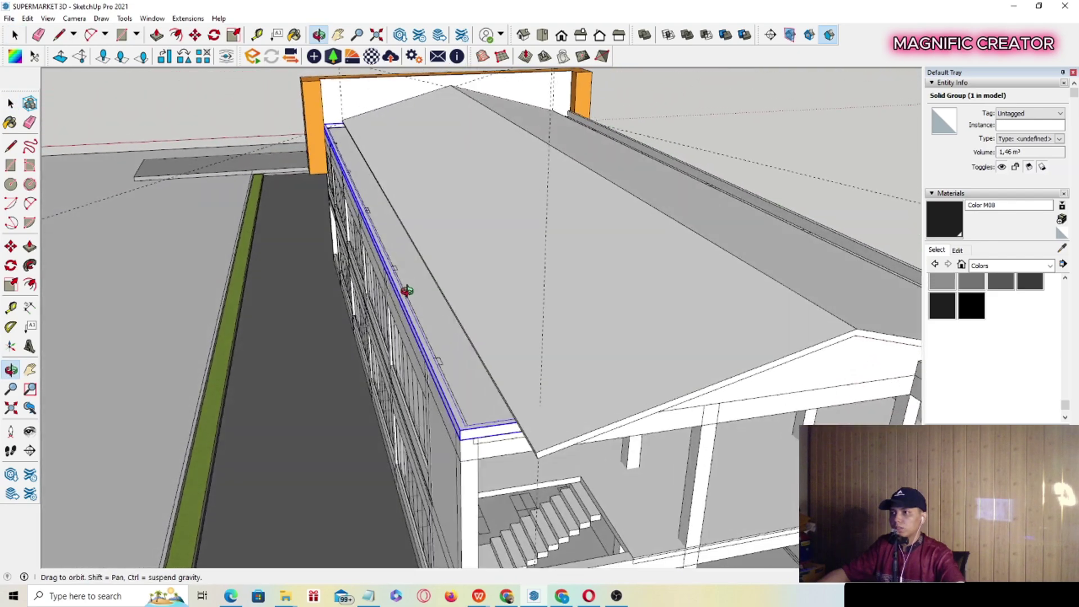
pyautogui.scroll(3, 359, 164)
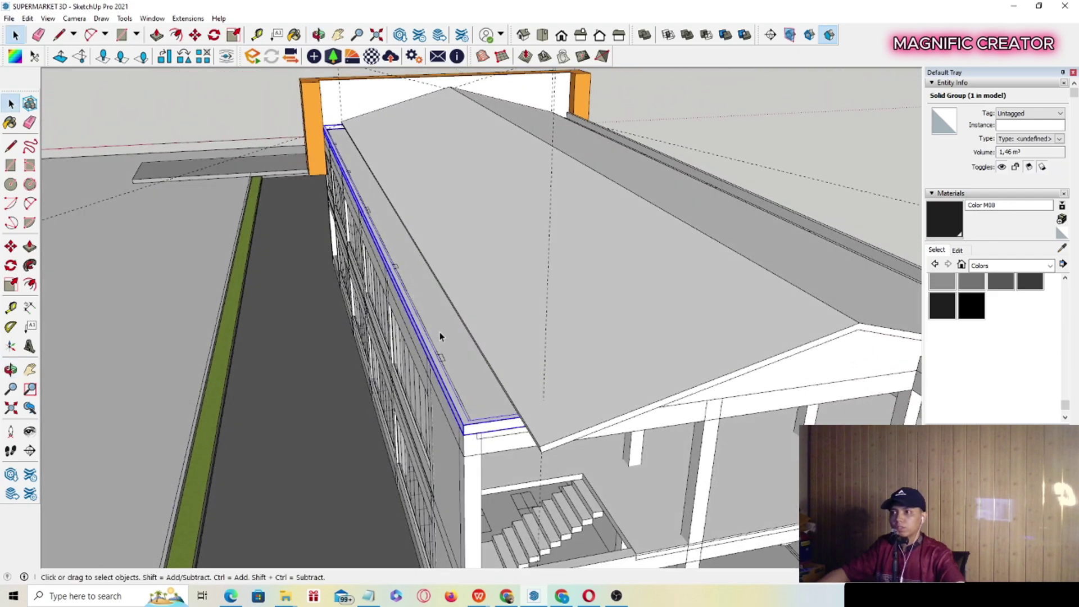
# Draw a circle of about 0.78 m² on the flat roof slab near the inner parapet corner.
pyautogui.moveTo(637, 268); pyautogui.dragTo(464, 345, button='middle')
pyautogui.scroll(-3, 622, 121)
pyautogui.scroll(4, 624, 381)
pyautogui.scroll(3, 456, 348)
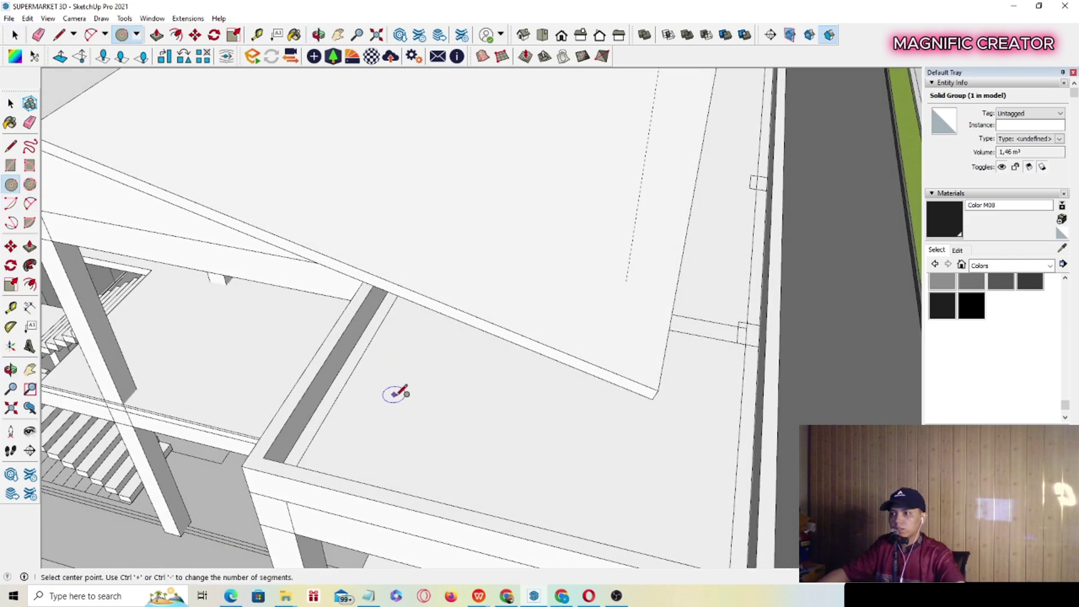
pyautogui.scroll(2, 393, 405)
pyautogui.scroll(-2, 398, 400)
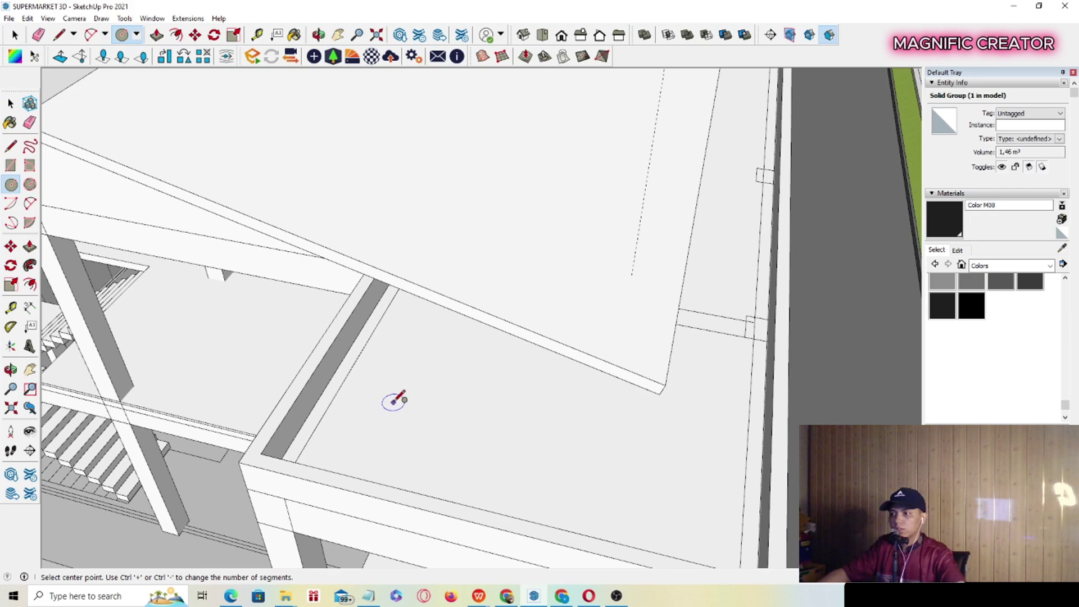
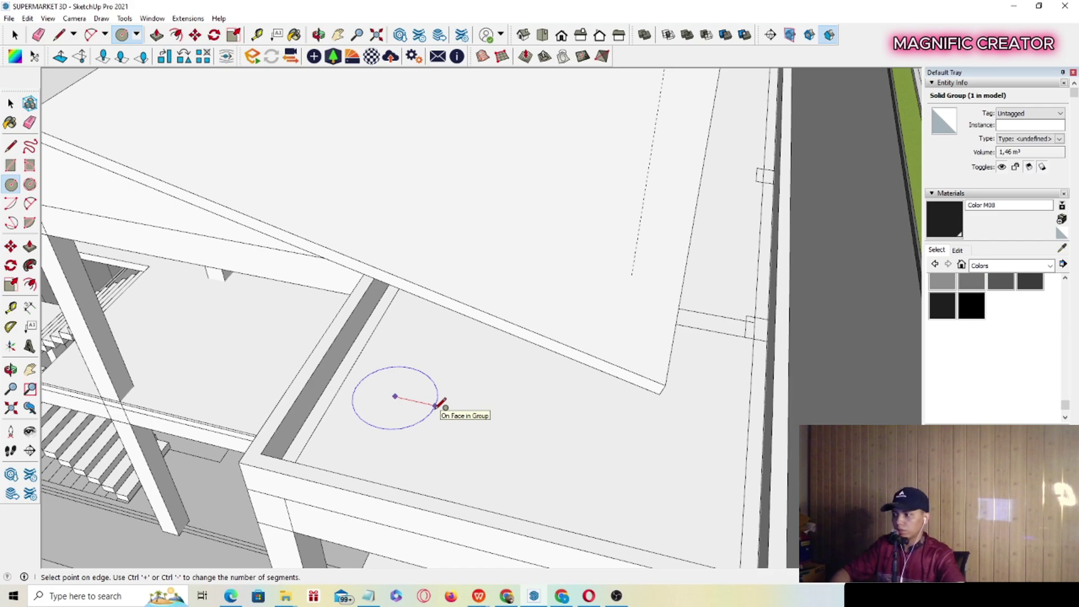
pyautogui.click(436, 406)
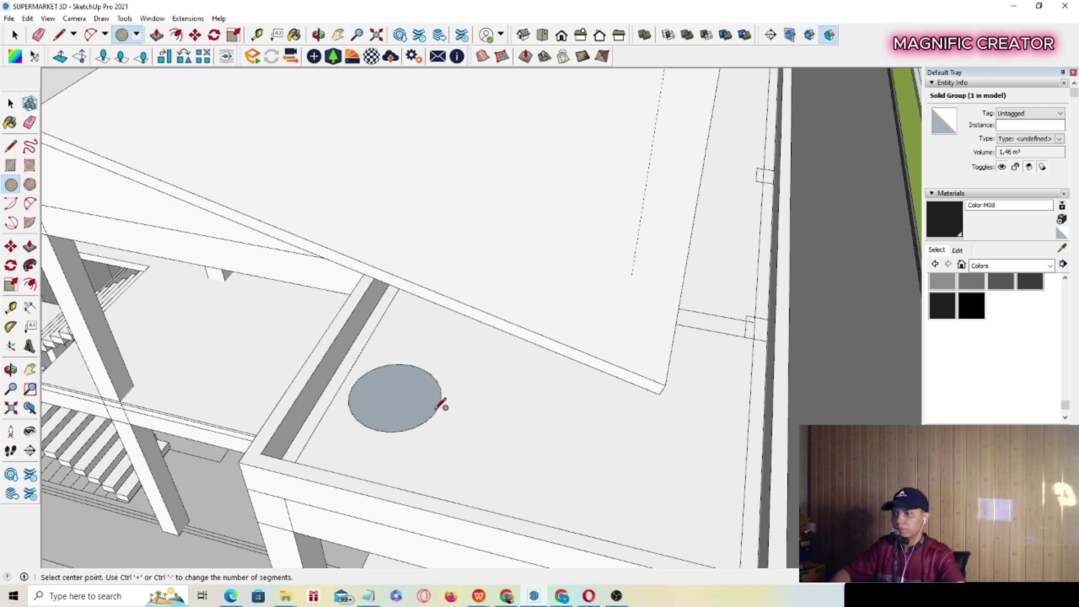
# Extrude the circle upward about 1 m to form a water tank cylinder.
pyautogui.press('space')
pyautogui.click(401, 385)
pyautogui.press('p')
pyautogui.moveTo(412, 386); pyautogui.dragTo(413, 341)
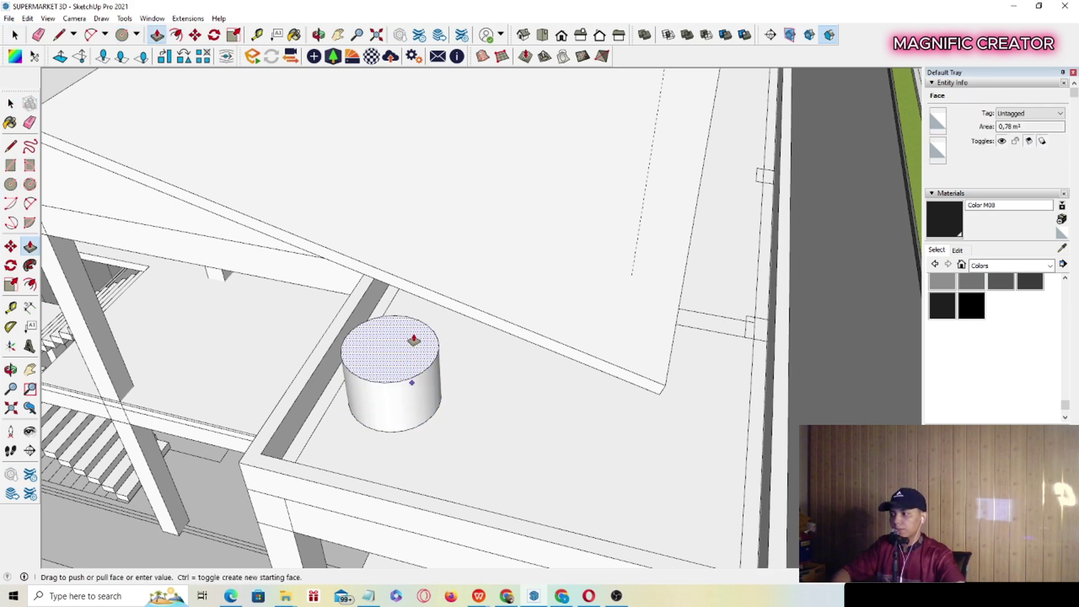
pyautogui.write('1')
pyautogui.press('Return')
pyautogui.press('space')
# Offset the rim of the cylinder's top face inward to outline a round lid.
pyautogui.scroll(2, 410, 337)
pyautogui.moveTo(411, 338); pyautogui.dragTo(444, 343, button='middle')
pyautogui.tripleClick(445, 346)
pyautogui.scroll(2, 470, 264)
pyautogui.click(487, 308)
pyautogui.press('f')
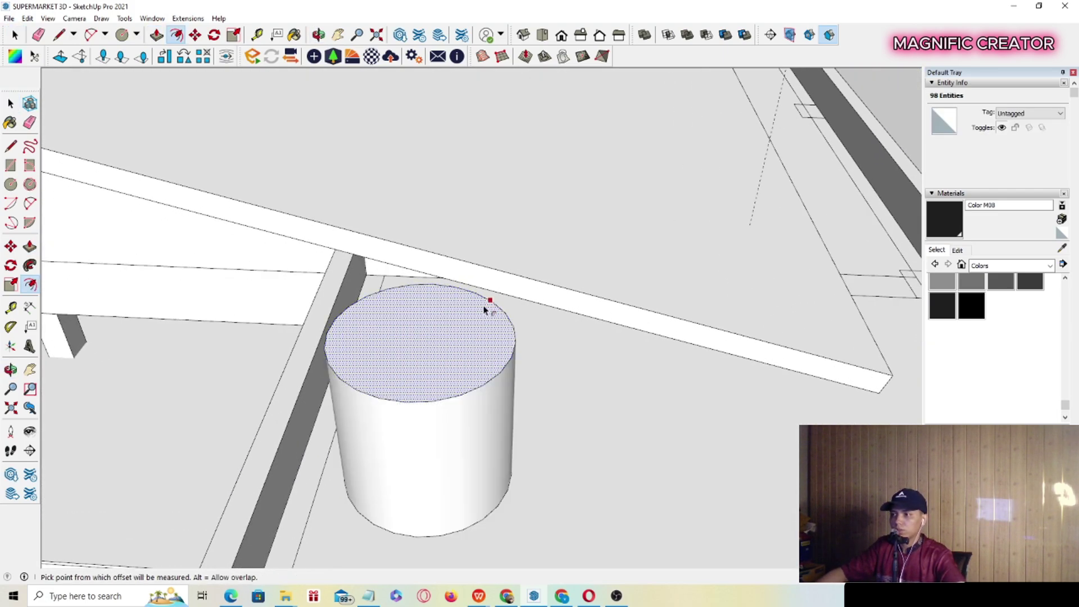
pyautogui.click(490, 301)
pyautogui.click(476, 319)
pyautogui.press('space')
# Push the outer ring of the top face down slightly around the lid and group the whole tank.
pyautogui.press('p')
pyautogui.click(497, 336)
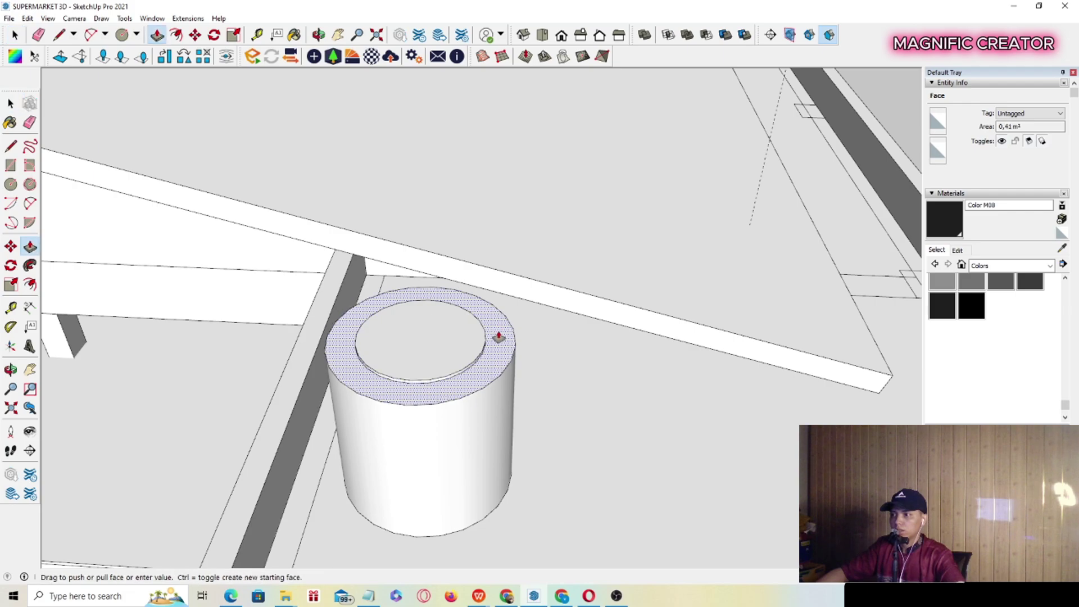
pyautogui.click(499, 345)
pyautogui.press('space')
pyautogui.tripleClick(451, 348)
pyautogui.rightClick(452, 346)
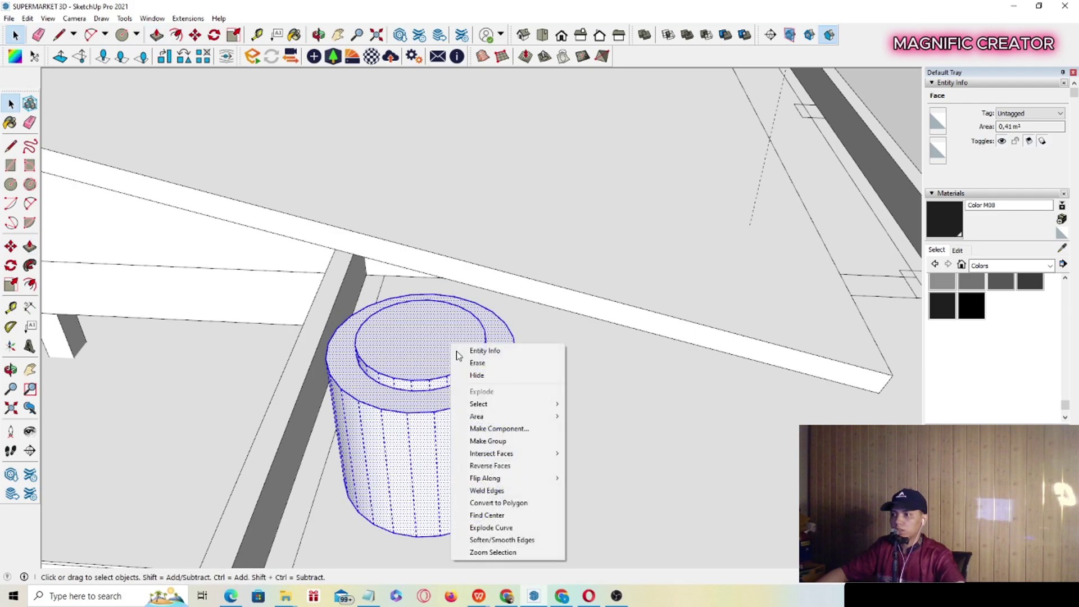
pyautogui.click(486, 444)
# Copy the tank three times in a line across the flat slab to make a row of four.
pyautogui.scroll(-4, 443, 403)
pyautogui.moveTo(443, 403); pyautogui.dragTo(487, 443, button='middle')
pyautogui.scroll(1, 434, 419)
pyautogui.press('m')
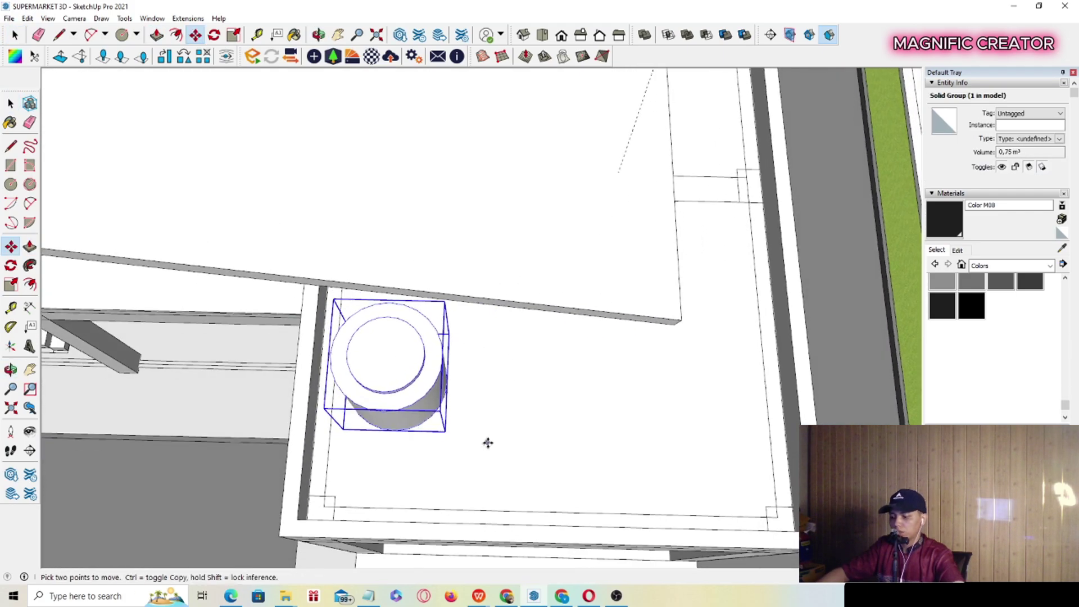
pyautogui.press('ctrl')
pyautogui.click(471, 414)
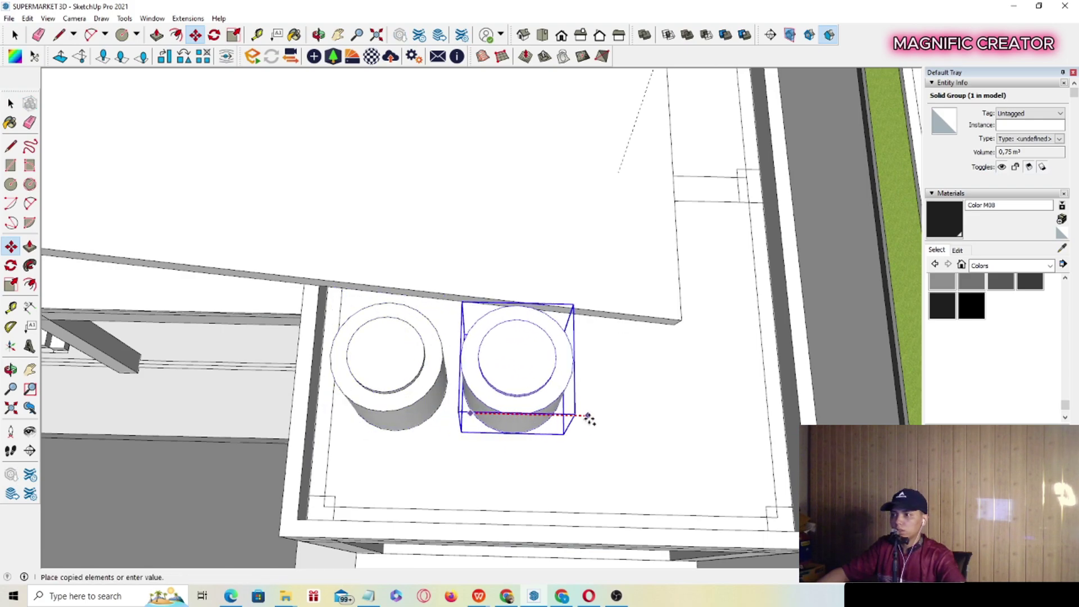
pyautogui.click(555, 445)
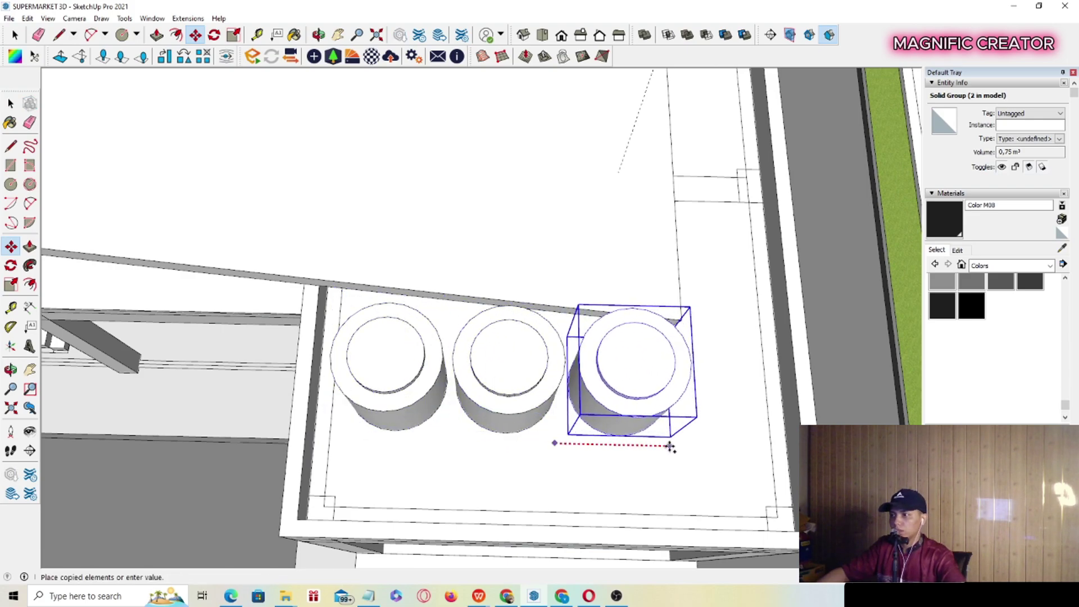
pyautogui.click(668, 447)
pyautogui.click(608, 465)
pyautogui.keyDown('shift'); pyautogui.moveTo(686, 467); pyautogui.dragTo(514, 473, button='middle'); pyautogui.keyUp('shift')
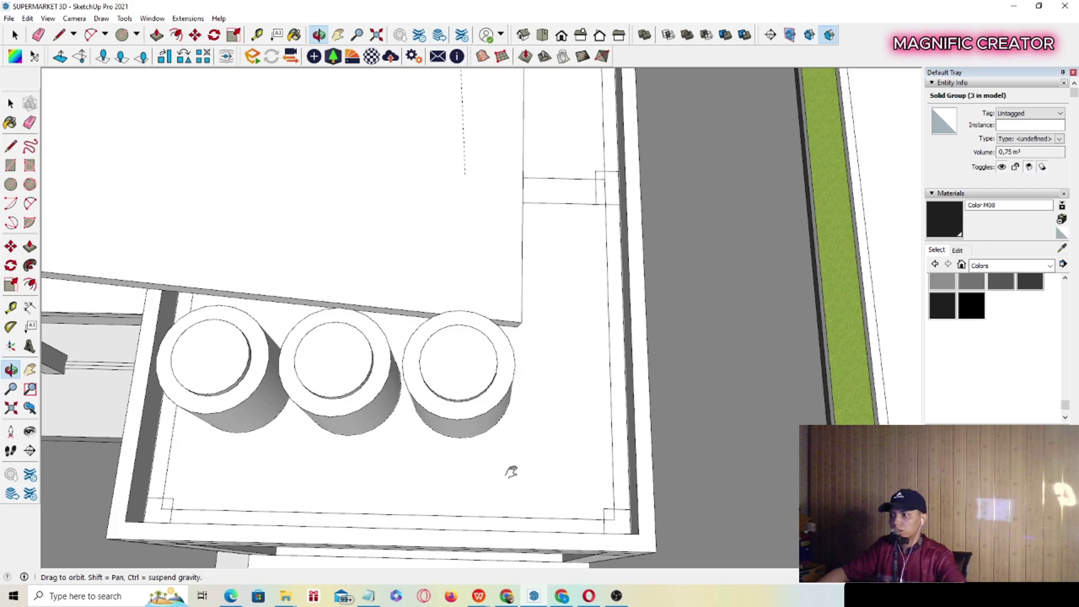
pyautogui.click(564, 470)
pyautogui.press('space')
pyautogui.scroll(-2, 544, 428)
pyautogui.keyDown('shift'); pyautogui.click(489, 413); pyautogui.keyUp('shift')
pyautogui.keyDown('shift'); pyautogui.click(339, 392); pyautogui.keyUp('shift')
pyautogui.scroll(2, 461, 377)
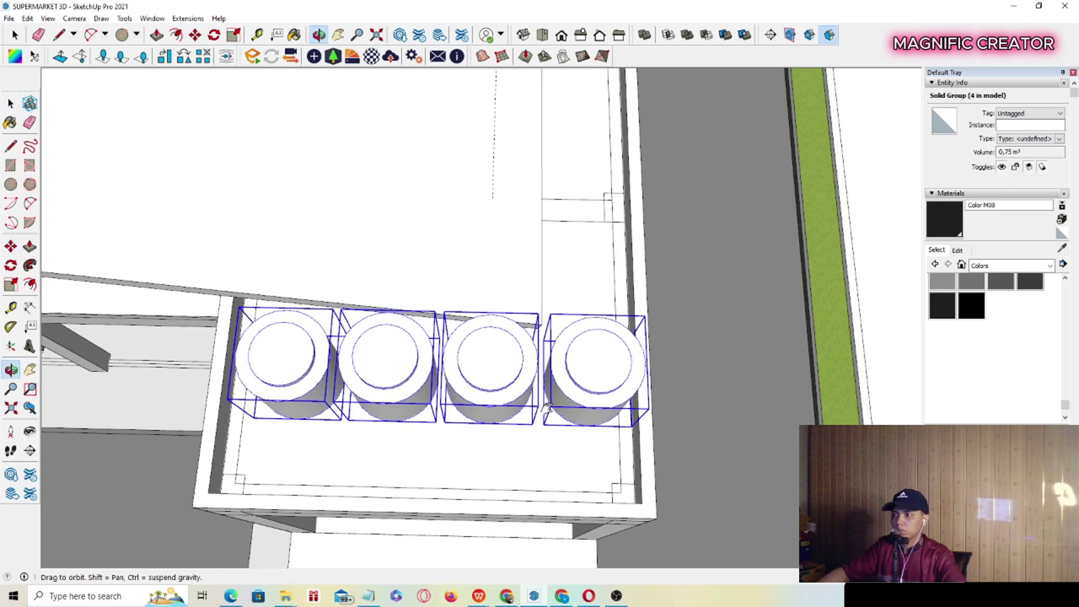
pyautogui.press('m')
pyautogui.press('ctrl')
pyautogui.click(580, 258)
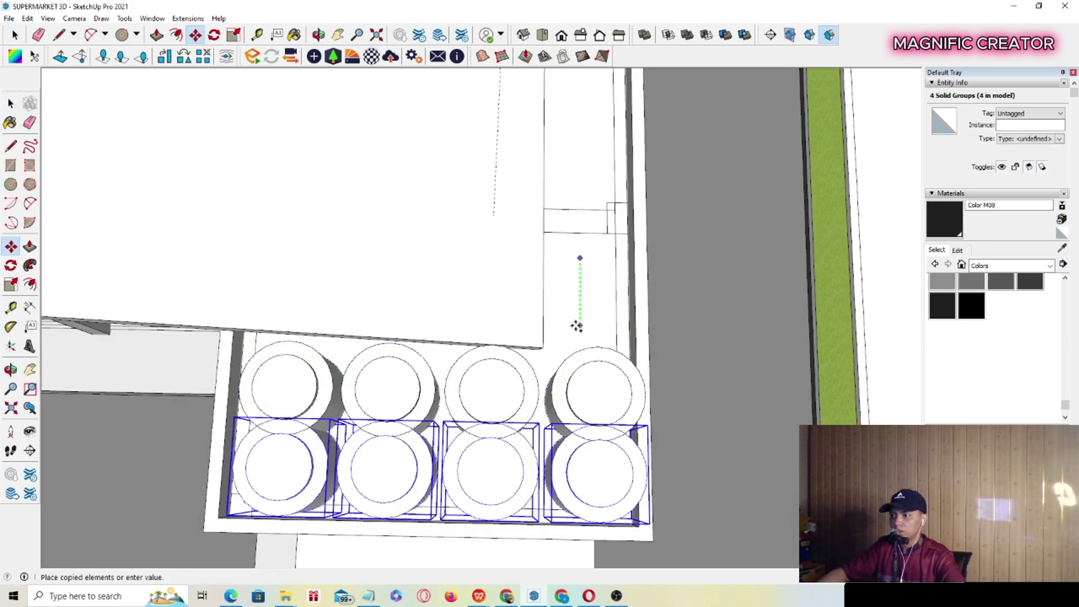
pyautogui.press('space')
# Examine the row of tanks, the gable end and the roof from several sides of the building.
pyautogui.scroll(-3, 575, 320)
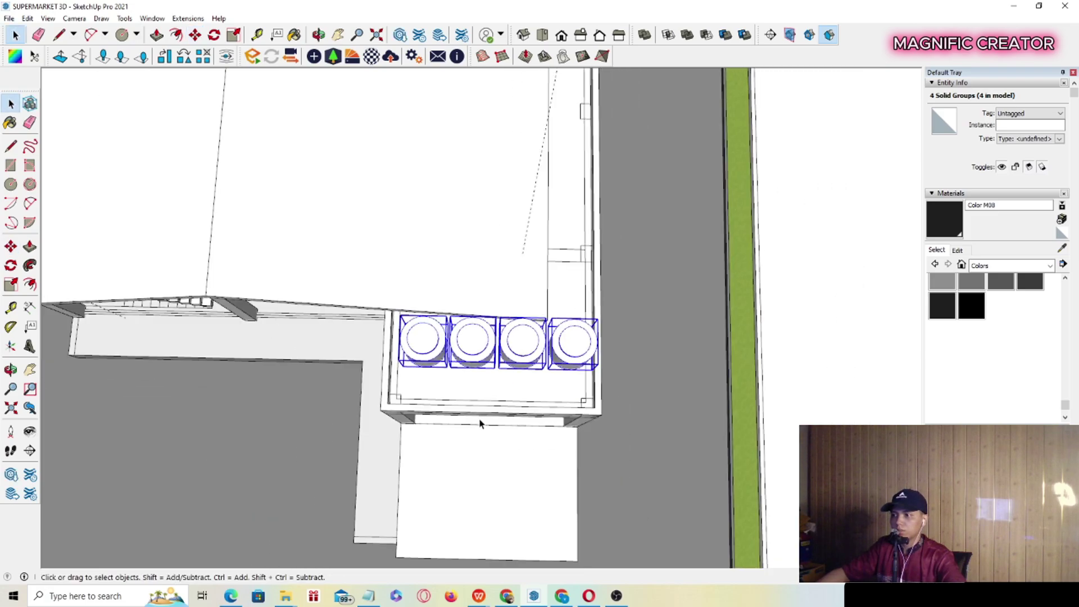
pyautogui.moveTo(482, 421); pyautogui.dragTo(489, 379, button='middle')
pyautogui.scroll(-3, 489, 379)
pyautogui.moveTo(551, 224); pyautogui.dragTo(647, 169, button='middle')
pyautogui.scroll(-2, 669, 224)
pyautogui.scroll(3, 669, 223)
pyautogui.moveTo(669, 224); pyautogui.dragTo(614, 330, button='middle')
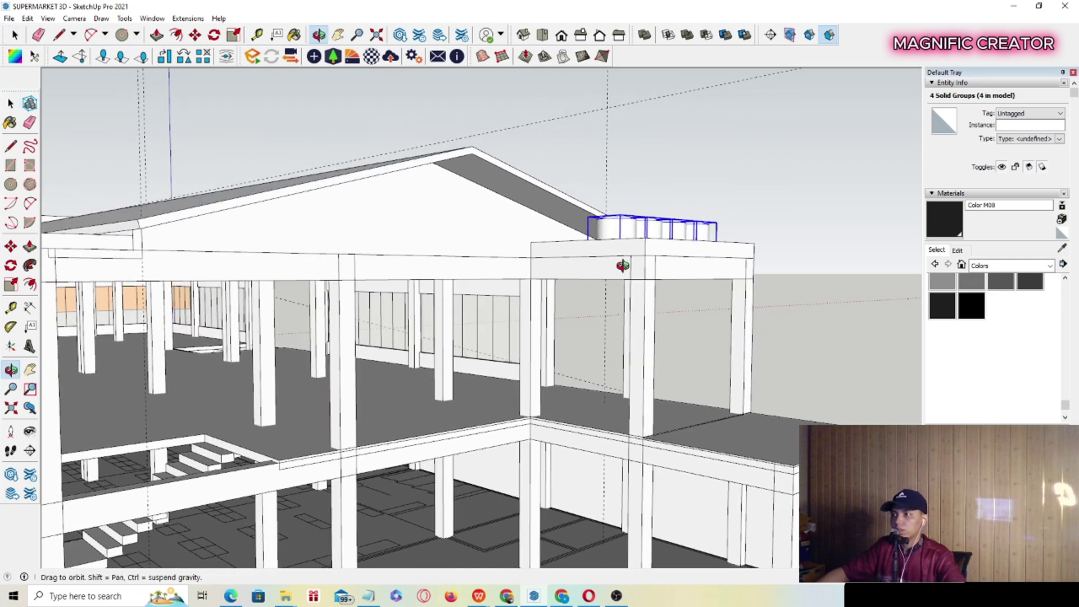
pyautogui.scroll(2, 692, 193)
pyautogui.moveTo(278, 240); pyautogui.dragTo(705, 306, button='middle')
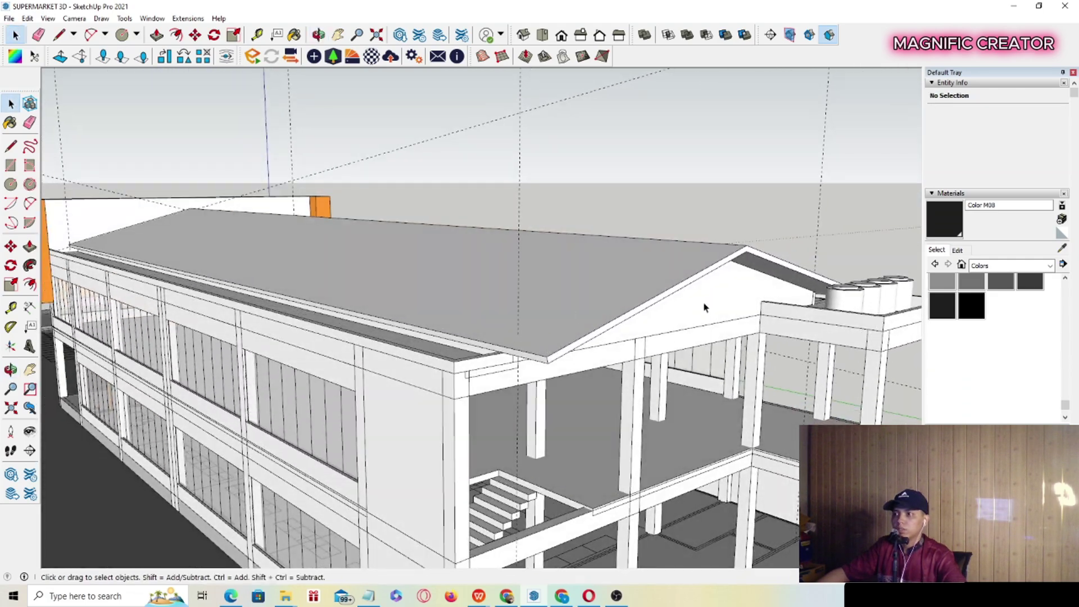
# Paint both slopes of the gable roof with the red Roofing Metal Standing Seam material from the Roofing collection.
pyautogui.scroll(3, 705, 306)
pyautogui.click(1049, 267)
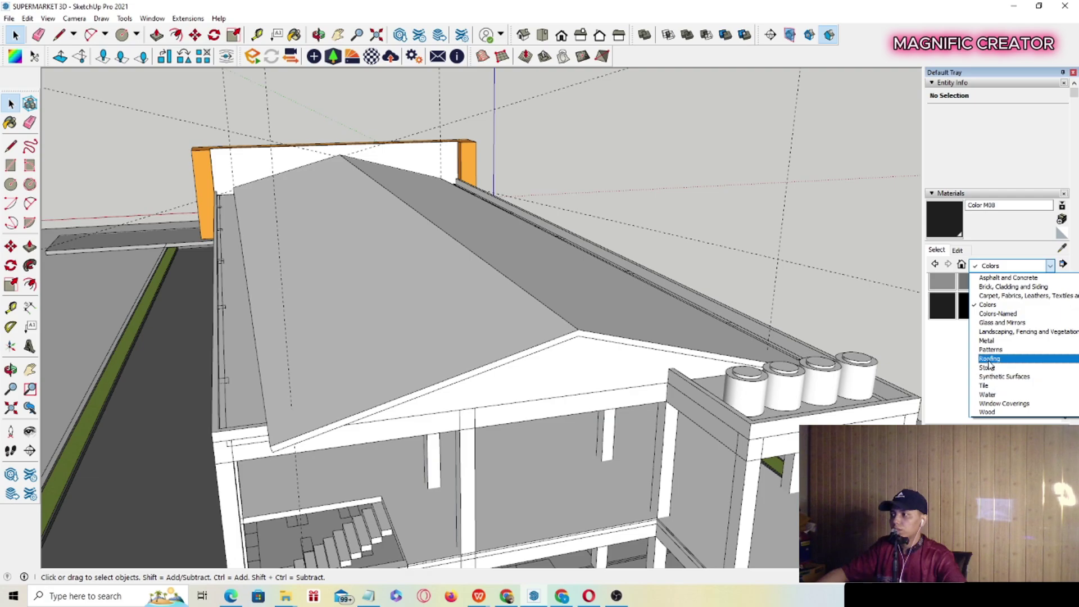
pyautogui.click(989, 360)
pyautogui.click(944, 293)
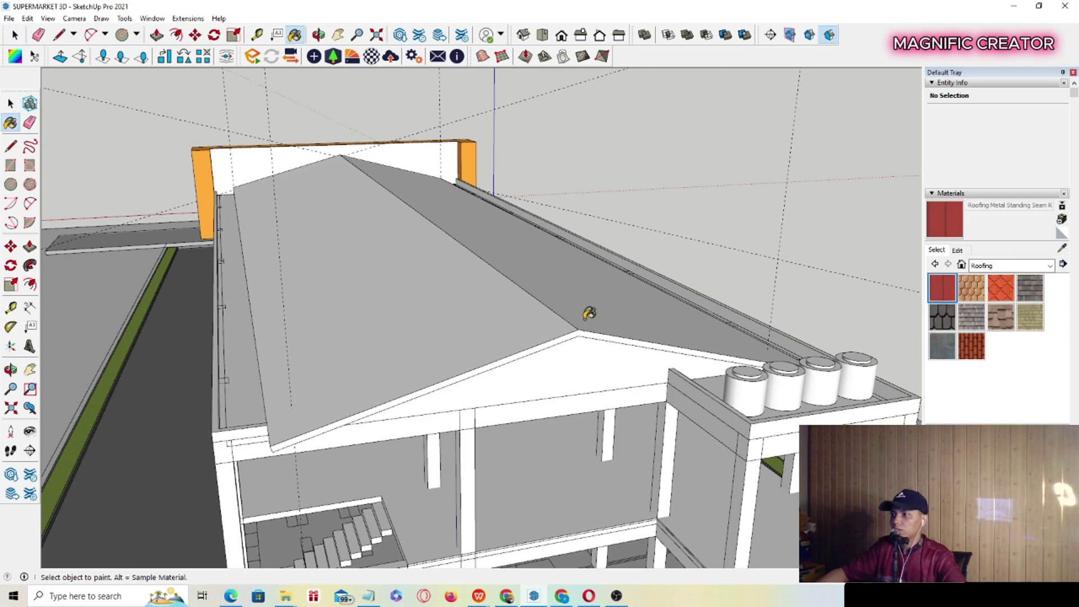
pyautogui.moveTo(586, 316); pyautogui.dragTo(426, 296, button='middle')
pyautogui.press('space')
pyautogui.tripleClick(429, 302)
pyautogui.press('b')
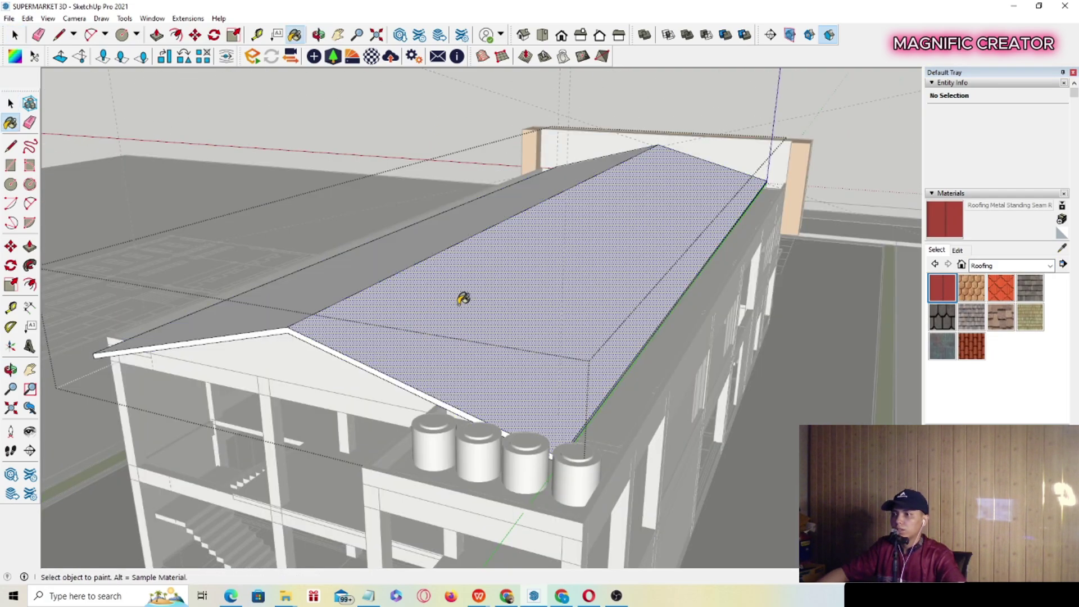
pyautogui.click(450, 292)
pyautogui.press('space')
pyautogui.moveTo(390, 301); pyautogui.dragTo(738, 180, button='middle')
pyautogui.click(769, 135)
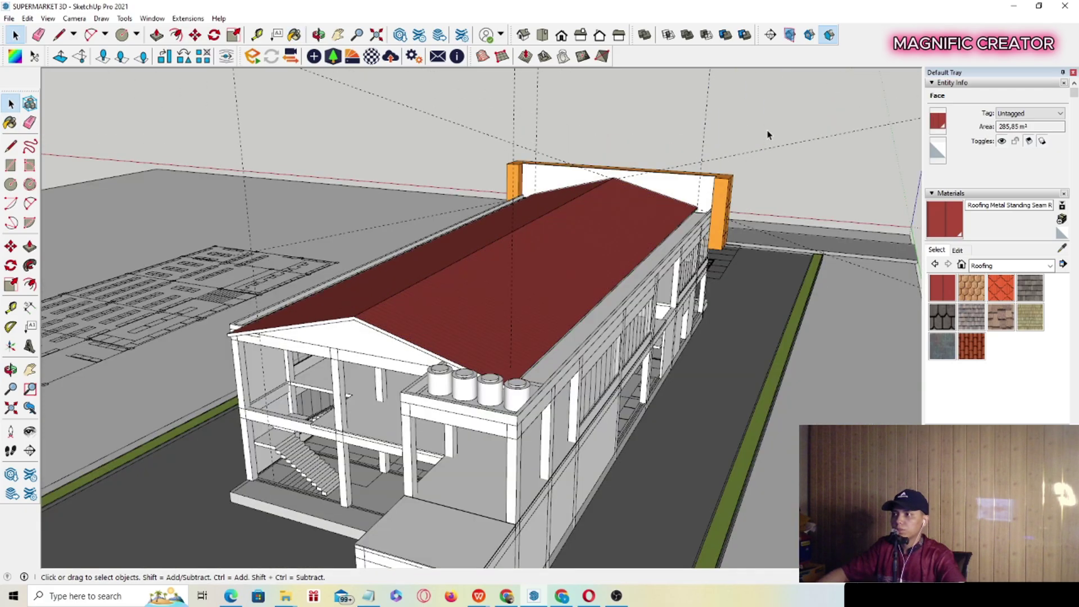
# Examine the front facade, the black pergola frame and the raised seating terrace beneath it.
pyautogui.moveTo(664, 307); pyautogui.dragTo(393, 328, button='middle')
pyautogui.scroll(2, 694, 304)
pyautogui.moveTo(694, 304); pyautogui.dragTo(737, 245, button='middle')
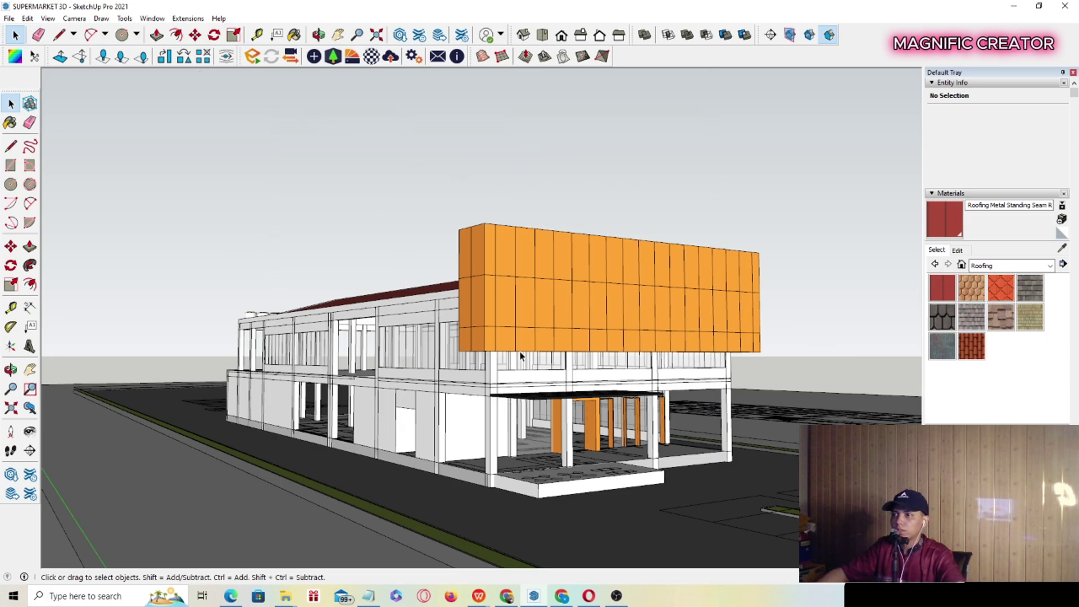
pyautogui.keyDown('shift'); pyautogui.moveTo(520, 355); pyautogui.dragTo(431, 451, button='middle'); pyautogui.keyUp('shift')
pyautogui.scroll(5, 439, 483)
pyautogui.keyDown('shift'); pyautogui.moveTo(446, 510); pyautogui.dragTo(430, 460, button='middle'); pyautogui.keyUp('shift')
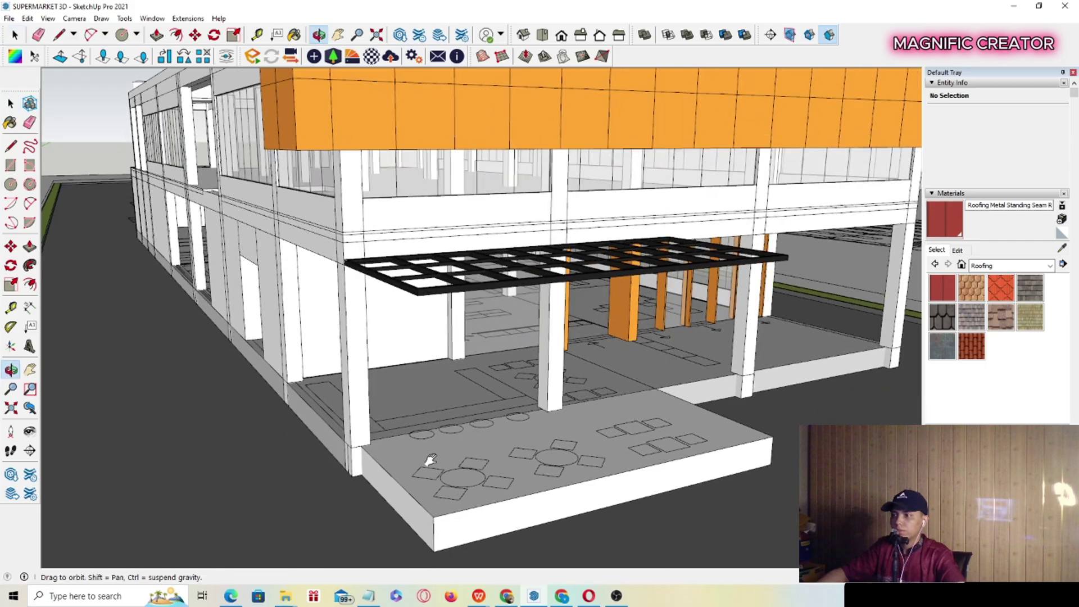
pyautogui.scroll(-6, 422, 337)
pyautogui.moveTo(422, 338); pyautogui.dragTo(236, 292, button='middle')
pyautogui.moveTo(600, 362); pyautogui.dragTo(360, 325, button='middle')
pyautogui.scroll(2, 499, 394)
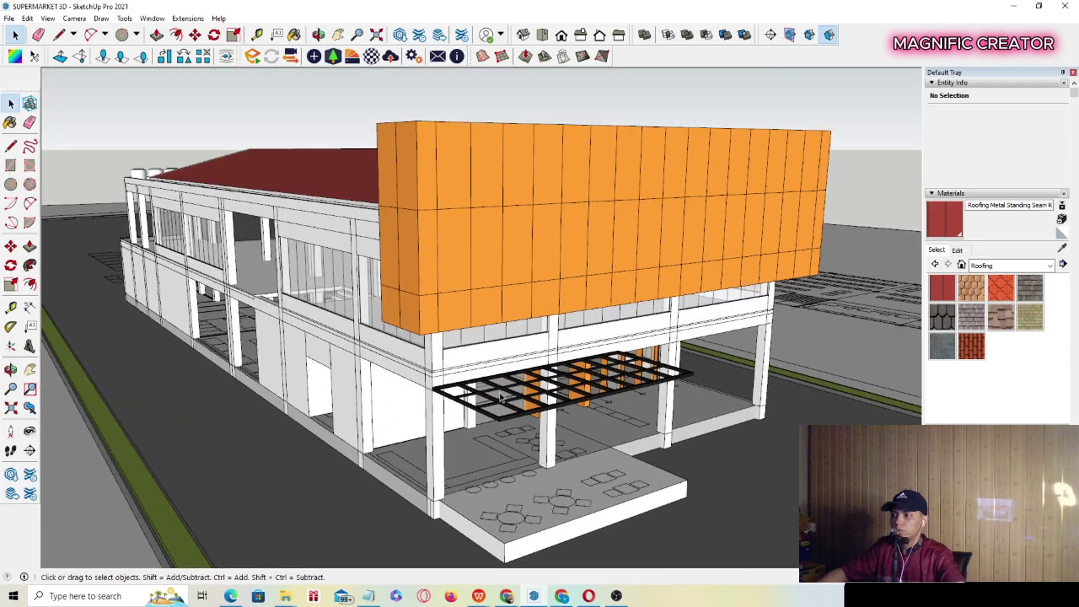
pyautogui.moveTo(500, 397); pyautogui.dragTo(457, 289, button='middle')
pyautogui.scroll(2, 454, 446)
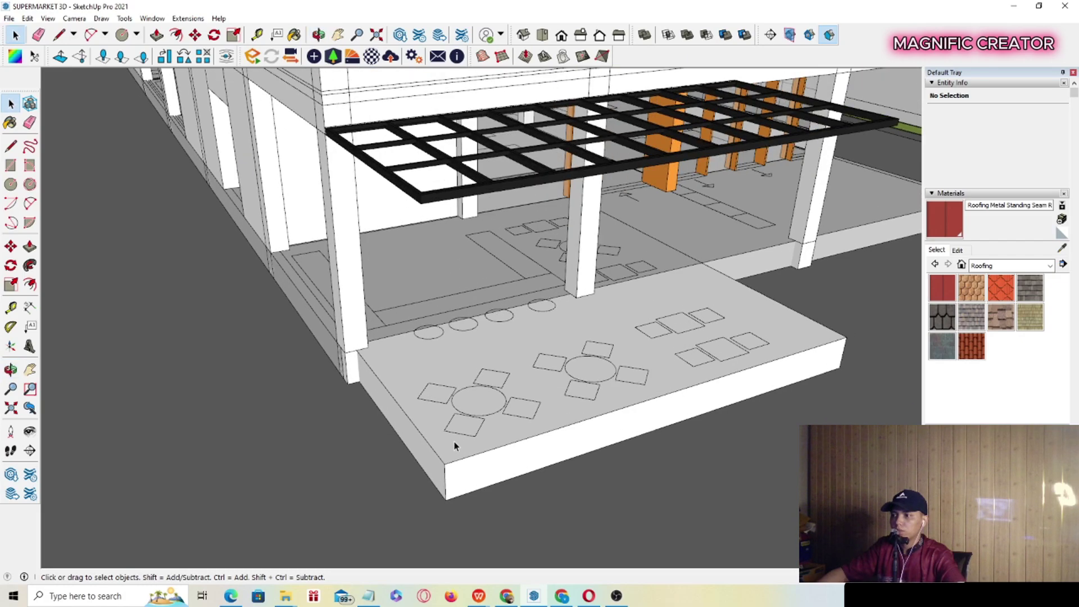
pyautogui.scroll(1, 455, 446)
pyautogui.moveTo(455, 445)
pyautogui.mouseDown(button='middle')
pyautogui.moveTo(452, 419)
pyautogui.moveTo(461, 458)
pyautogui.mouseUp(button='middle')
pyautogui.scroll(-2, 450, 454)
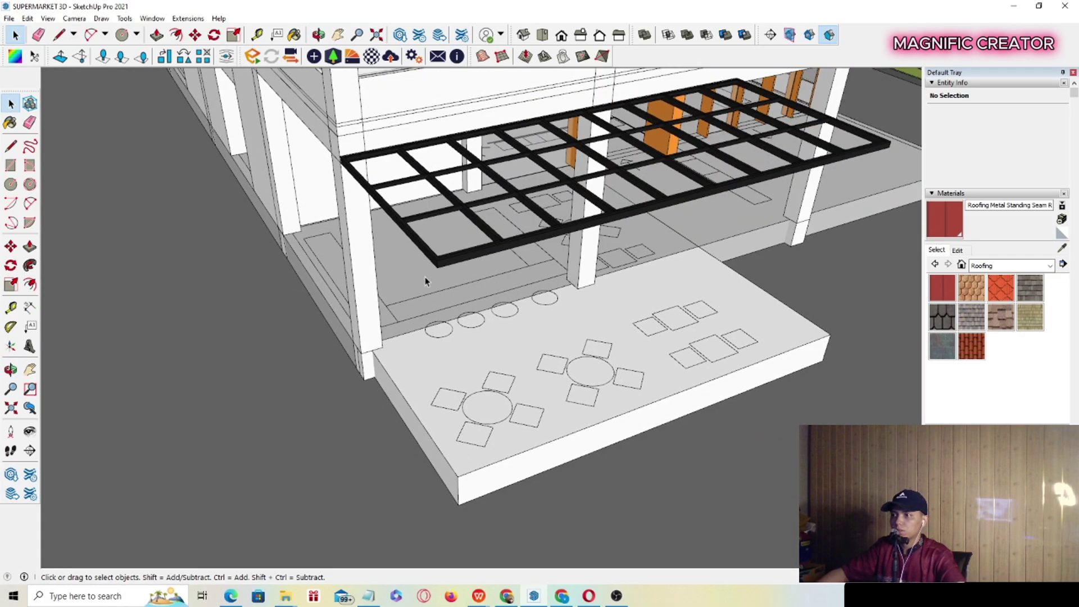
pyautogui.scroll(5, 441, 266)
pyautogui.moveTo(441, 266); pyautogui.dragTo(457, 438, button='middle')
pyautogui.scroll(2, 443, 390)
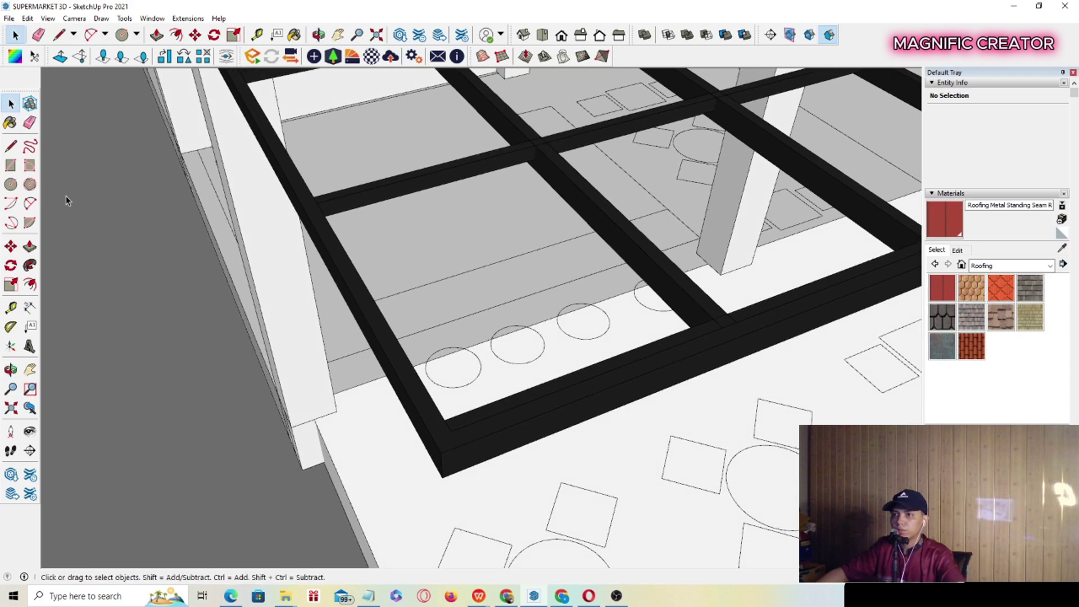
pyautogui.click(29, 166)
pyautogui.scroll(1, 458, 441)
pyautogui.moveTo(443, 440); pyautogui.dragTo(502, 439, button='middle')
pyautogui.press('space')
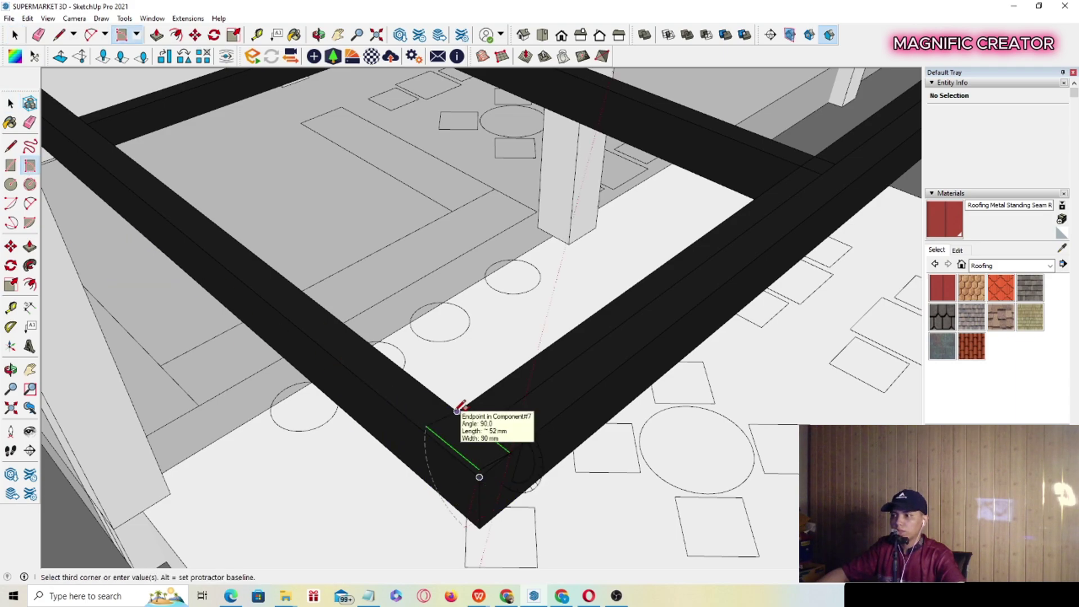
pyautogui.scroll(-3, 472, 416)
pyautogui.moveTo(484, 429); pyautogui.dragTo(208, 373, button='middle')
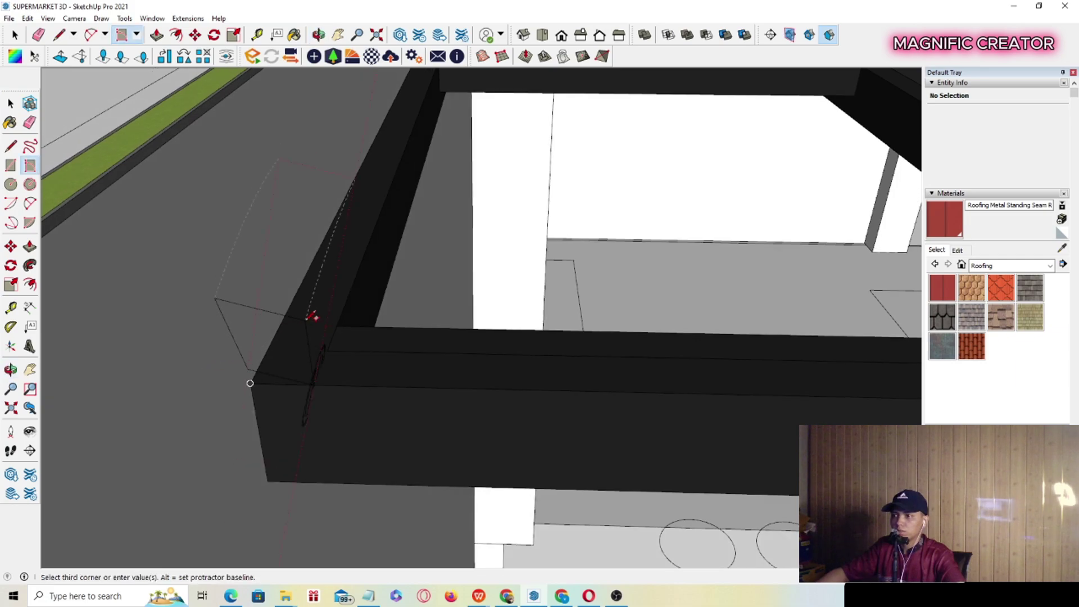
pyautogui.press('space')
# Draw a 50 × 90 mm rotated rectangle on top of the pergola frame's outer front corner.
pyautogui.moveTo(291, 362); pyautogui.dragTo(342, 400, button='middle')
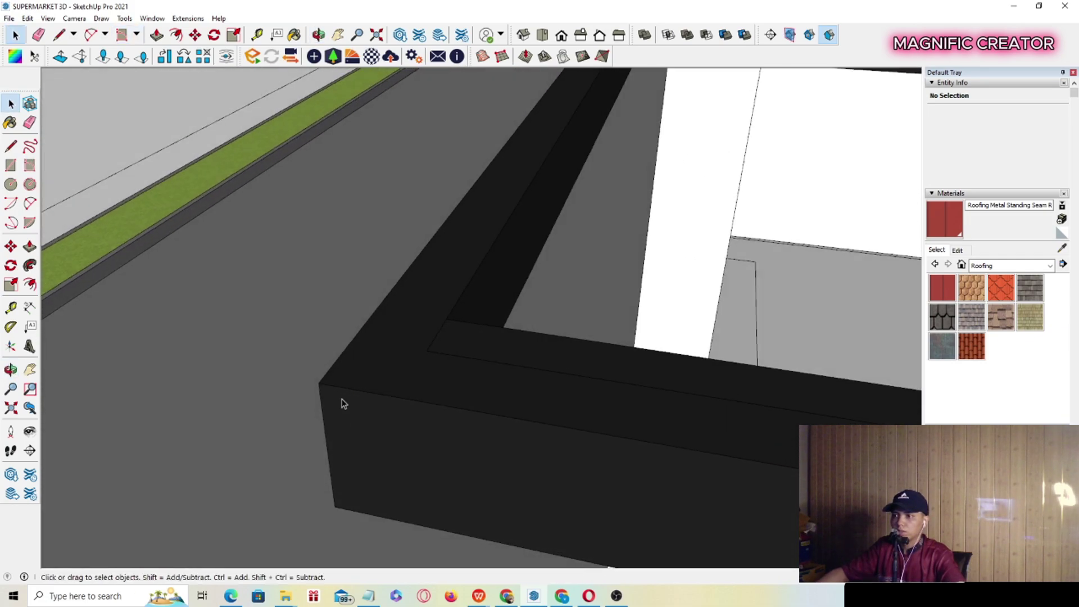
pyautogui.click(30, 166)
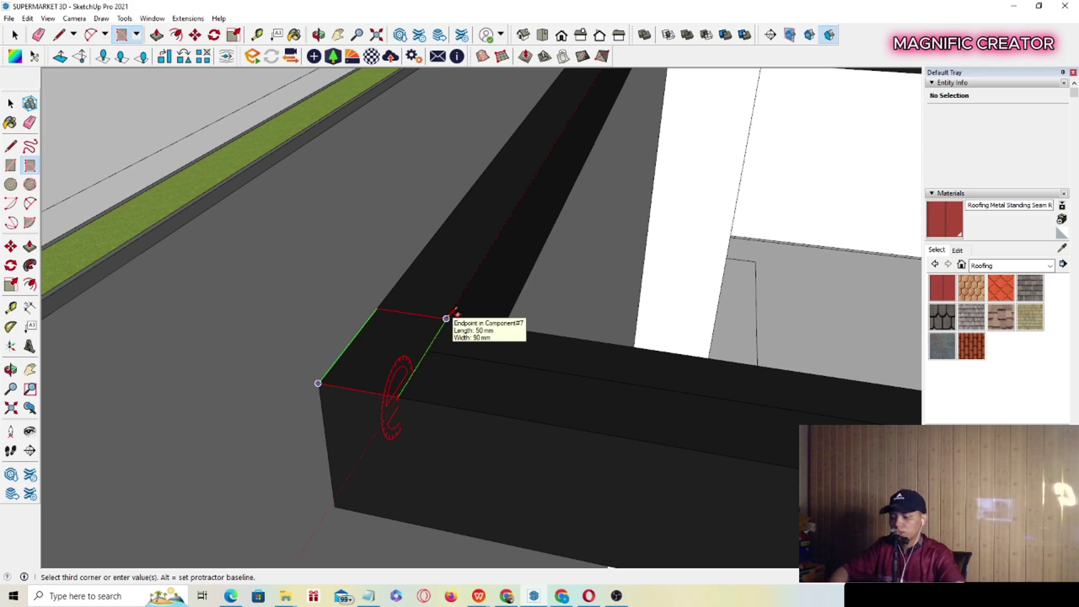
pyautogui.click(453, 313)
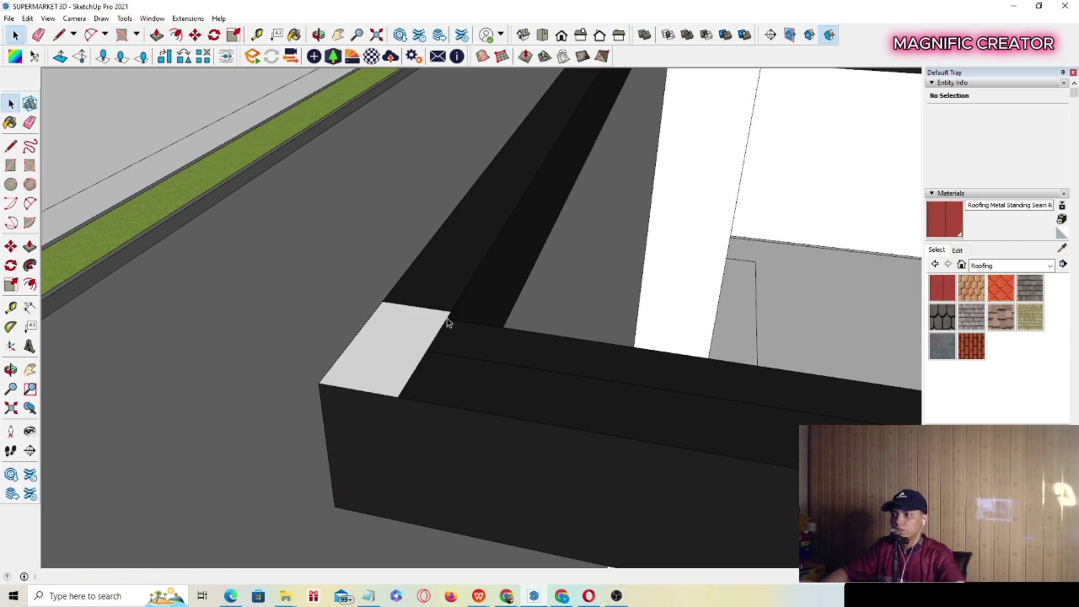
# Push the corner rectangle down to the base of the terrace to form a slender vertical slat.
pyautogui.doubleClick(399, 341)
pyautogui.press('p')
pyautogui.moveTo(410, 337); pyautogui.dragTo(431, 258, button='middle')
pyautogui.scroll(-5, 433, 267)
pyautogui.keyDown('shift'); pyautogui.moveTo(488, 435); pyautogui.dragTo(493, 319, button='middle'); pyautogui.keyUp('shift')
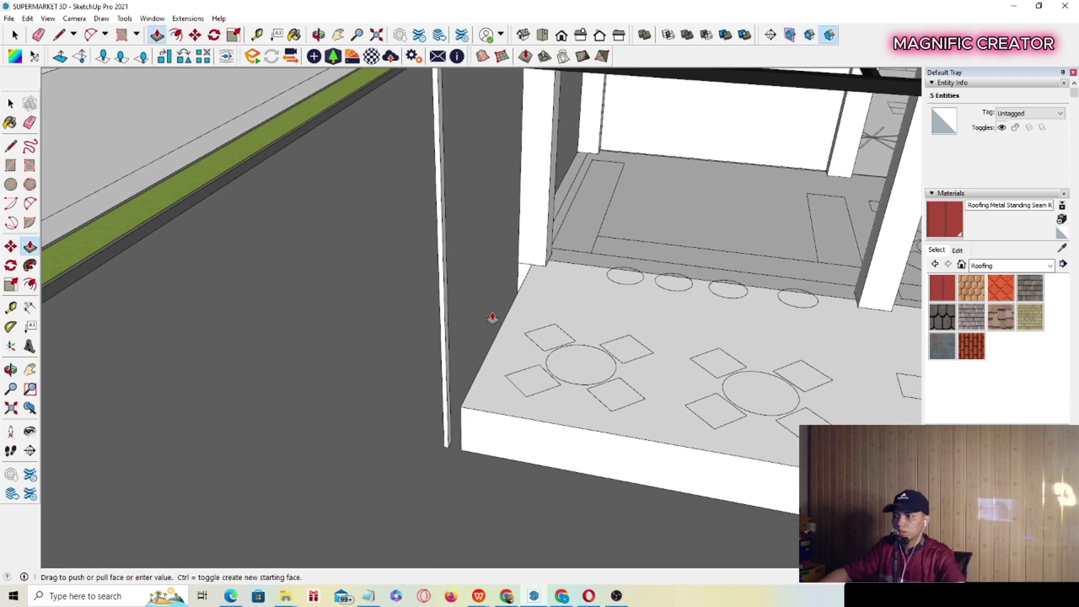
pyautogui.click(471, 482)
pyautogui.press('space')
# Group the whole slat at the pergola corner and turn the group into a component.
pyautogui.scroll(-3, 462, 448)
pyautogui.moveTo(483, 413); pyautogui.dragTo(629, 472, button='middle')
pyautogui.scroll(4, 574, 309)
pyautogui.tripleClick(473, 315)
pyautogui.rightClick(473, 314)
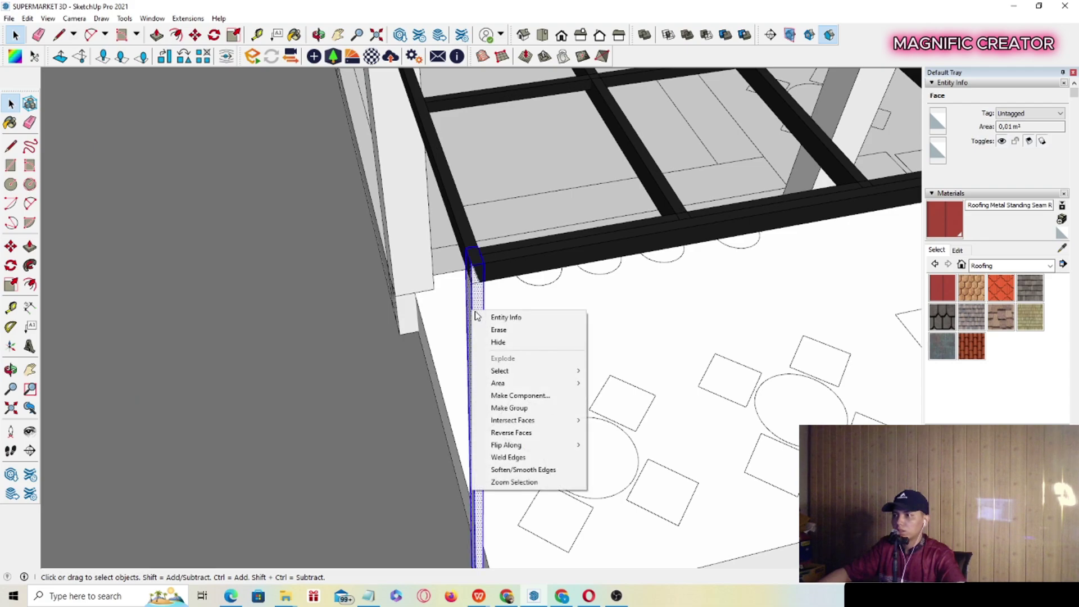
pyautogui.click(495, 340)
pyautogui.scroll(1, 479, 311)
pyautogui.scroll(-1, 480, 311)
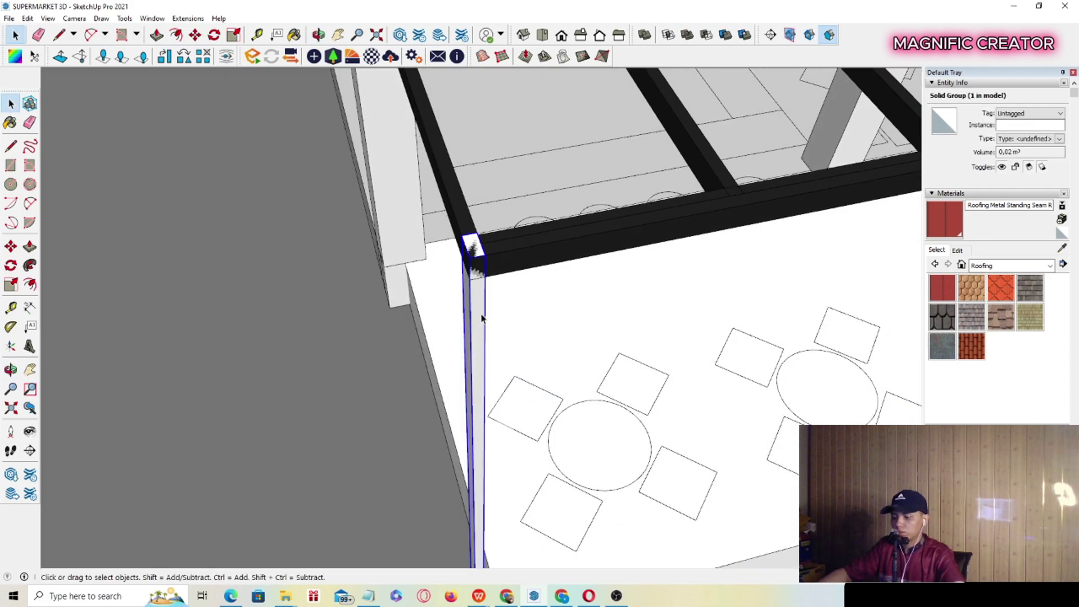
pyautogui.rightClick(480, 309)
pyautogui.click(517, 416)
pyautogui.click(754, 381)
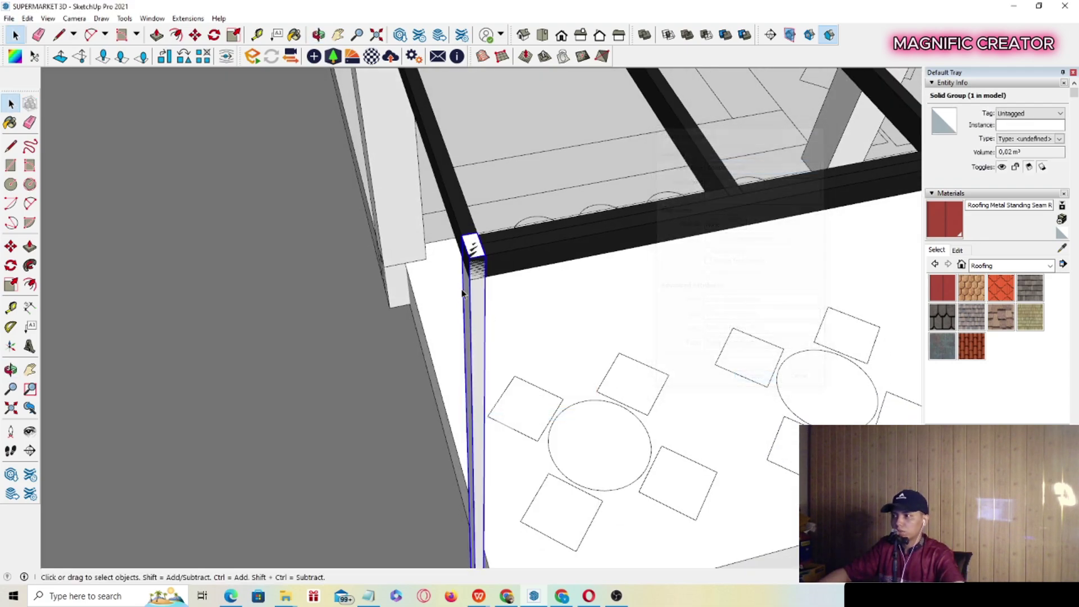
# Copy the slat twice side by side along the front beam and erase the middle copy to leave a one-slat gap.
pyautogui.scroll(2, 472, 247)
pyautogui.press('m')
pyautogui.click(472, 247)
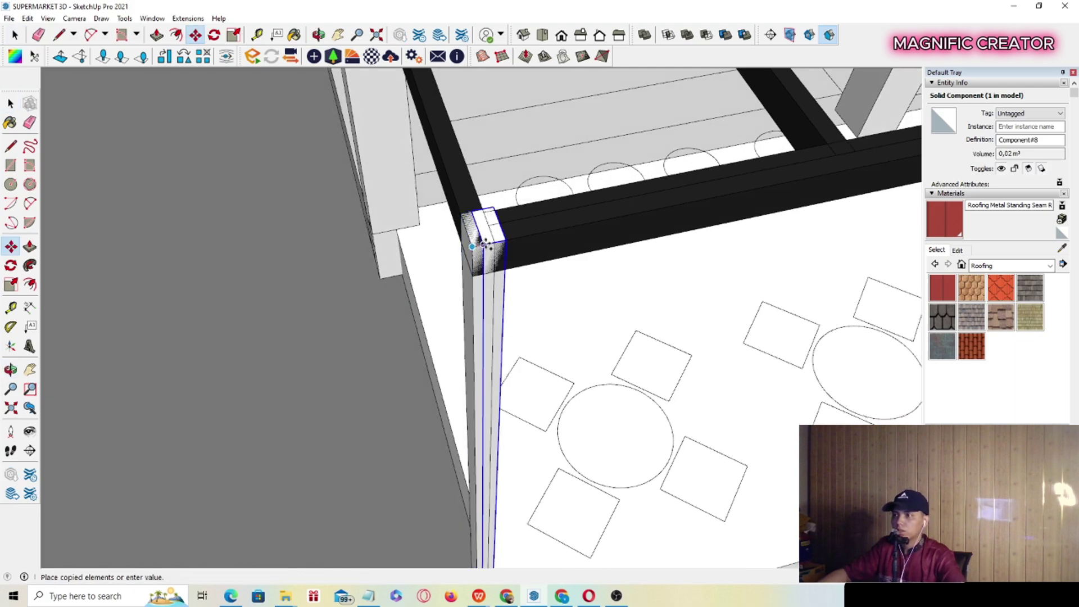
pyautogui.click(495, 242)
pyautogui.click(520, 240)
pyautogui.press('space')
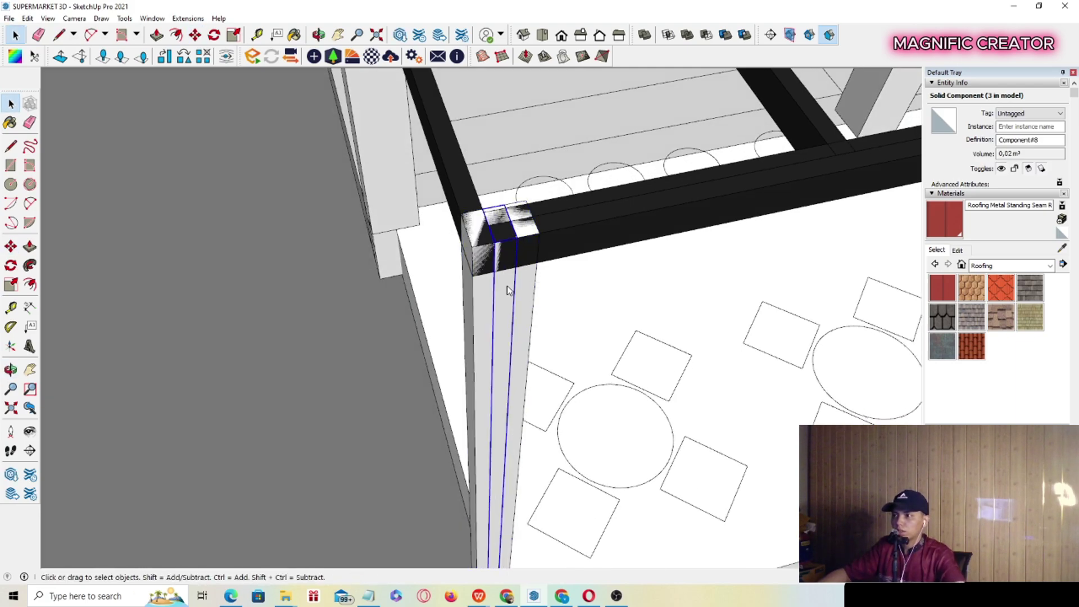
pyautogui.rightClick(509, 283)
pyautogui.click(533, 315)
# Copy the second slat further along the front beam with the same gap to make a row of four.
pyautogui.moveTo(533, 315); pyautogui.dragTo(454, 337, button='middle')
pyautogui.scroll(5, 454, 338)
pyautogui.click(452, 331)
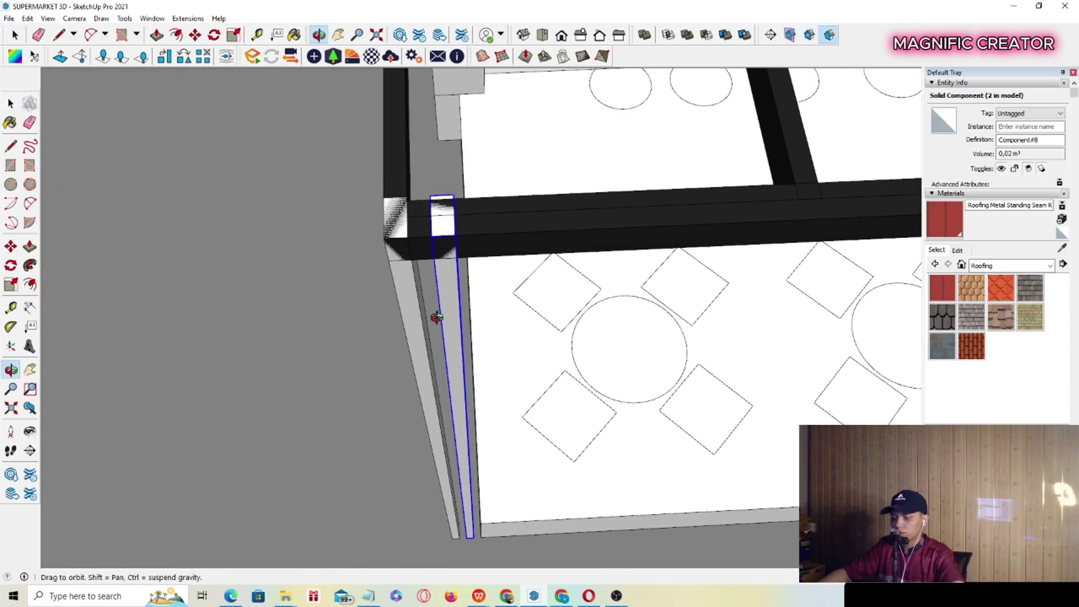
pyautogui.scroll(2, 428, 265)
pyautogui.press('m')
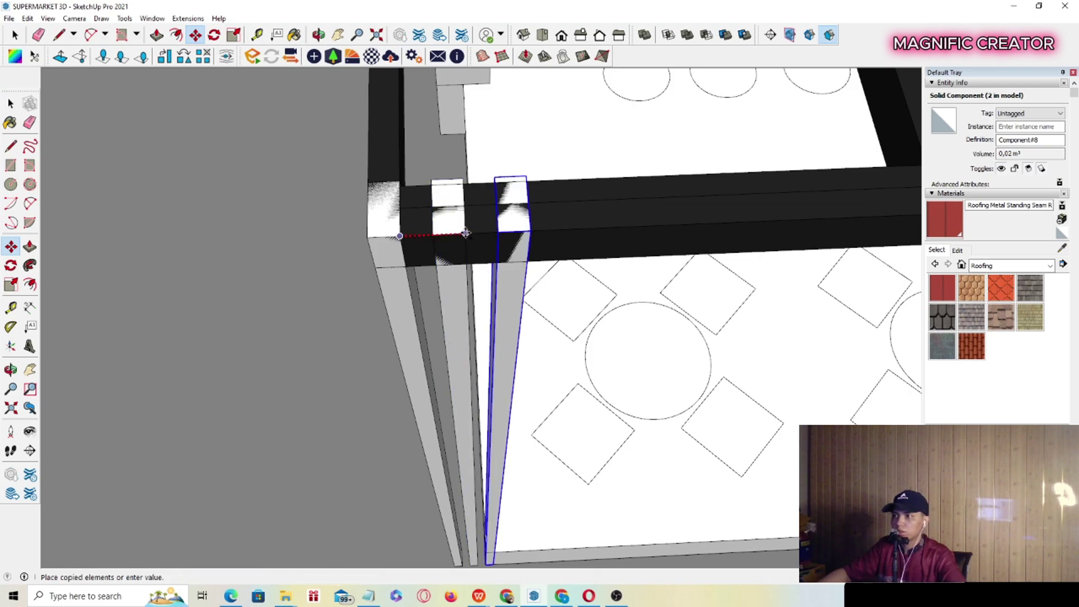
pyautogui.click(466, 232)
pyautogui.press('ctrl')
pyautogui.click(530, 230)
pyautogui.press('space')
# Select all four slats and copy the row to the opposite end of the pergola's front beam.
pyautogui.scroll(-7, 447, 283)
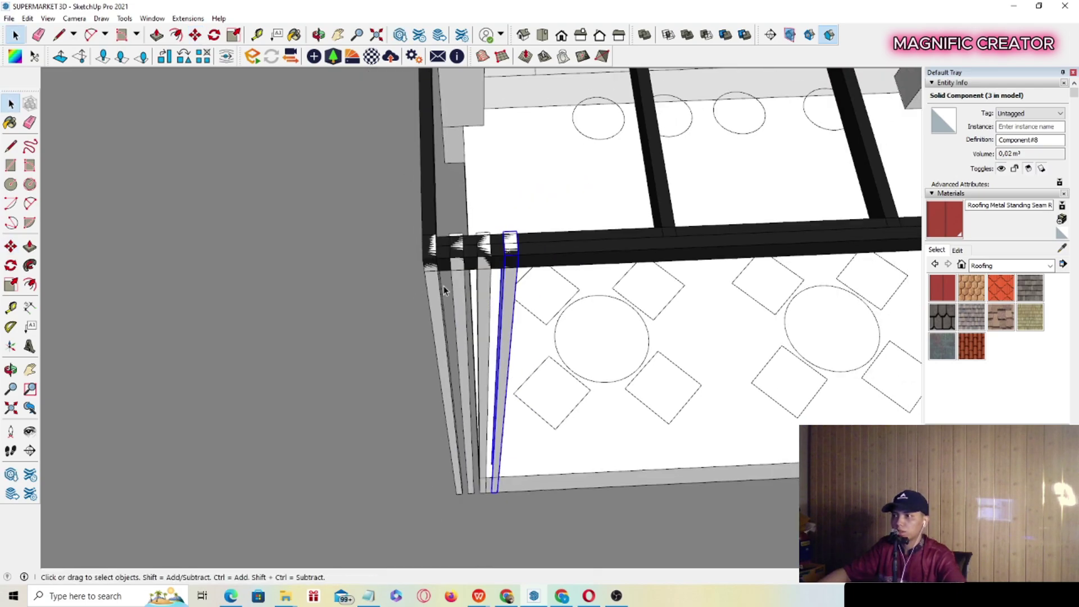
pyautogui.keyDown('shift'); pyautogui.moveTo(476, 315); pyautogui.dragTo(443, 187, button='middle'); pyautogui.keyUp('shift')
pyautogui.moveTo(642, 216); pyautogui.dragTo(478, 329, button='middle')
pyautogui.scroll(4, 452, 333)
pyautogui.scroll(1, 406, 321)
pyautogui.keyDown('shift'); pyautogui.click(398, 310); pyautogui.keyUp('shift')
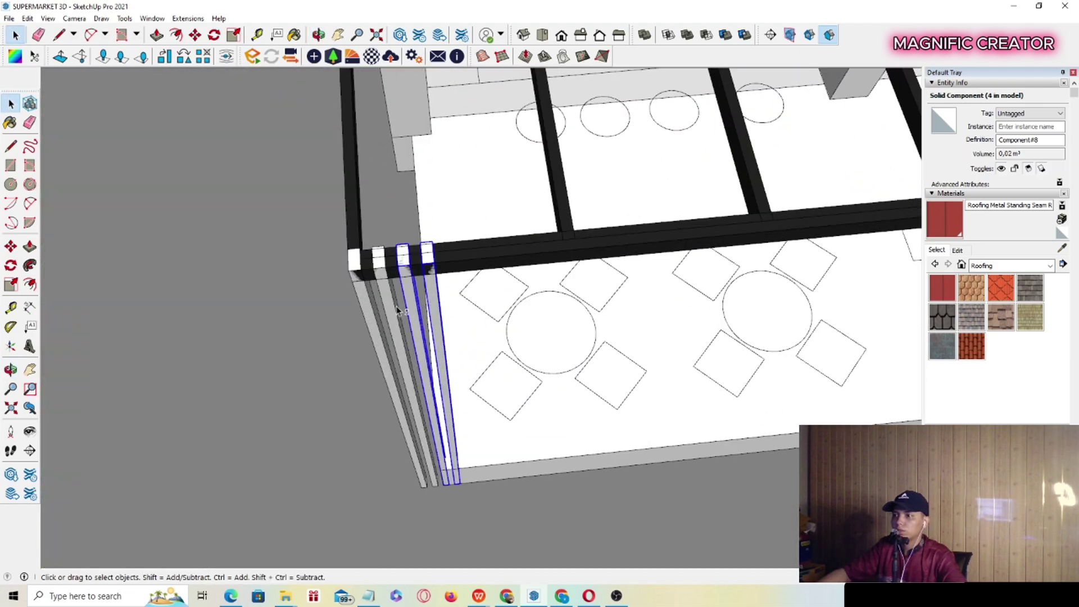
pyautogui.scroll(1, 414, 270)
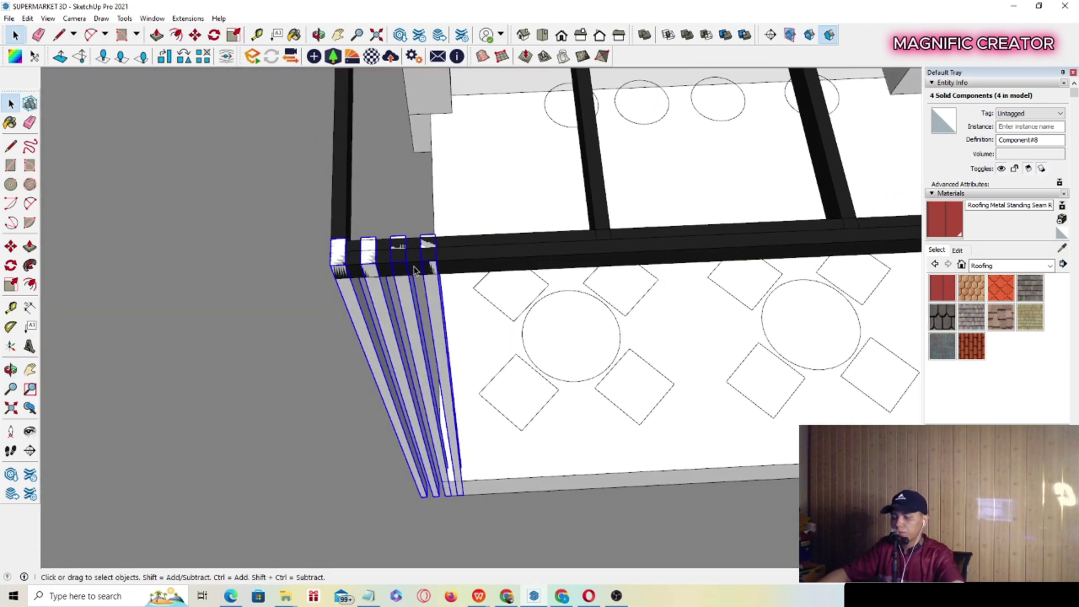
pyautogui.scroll(-2, 444, 259)
pyautogui.moveTo(444, 259); pyautogui.dragTo(620, 274, button='middle')
pyautogui.click(464, 280)
# Copy three slats of the new row inward along the front beam and repeat the copy as a 3x array.
pyautogui.press('space')
pyautogui.scroll(-3, 464, 279)
pyautogui.scroll(3, 684, 444)
pyautogui.keyDown('shift'); pyautogui.click(628, 260); pyautogui.keyUp('shift')
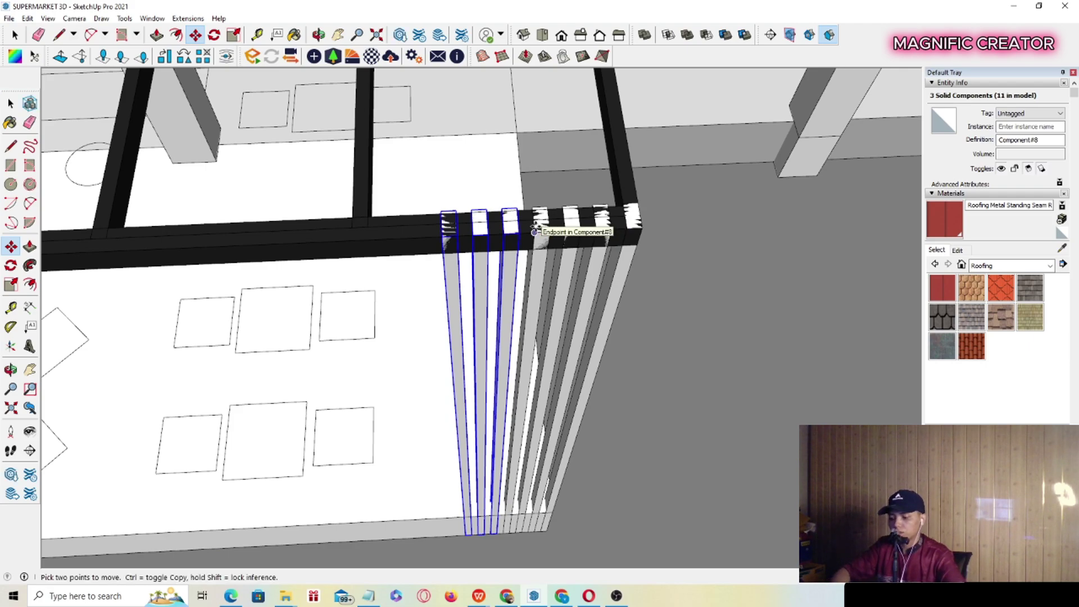
pyautogui.write('3x')
pyautogui.press('Return')
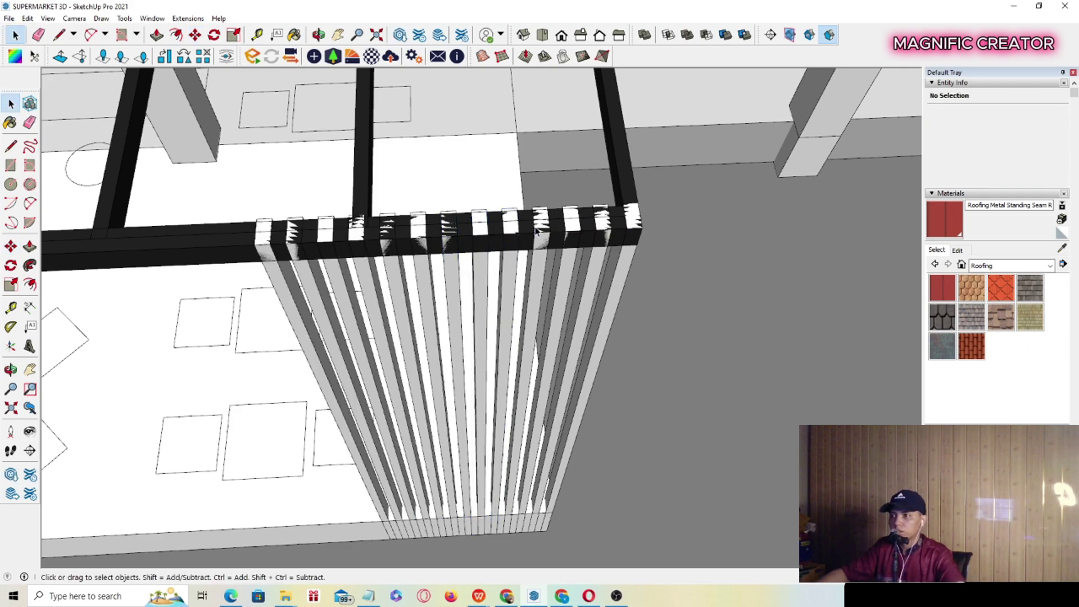
pyautogui.scroll(-5, 536, 230)
pyautogui.moveTo(535, 229); pyautogui.dragTo(632, 247, button='middle')
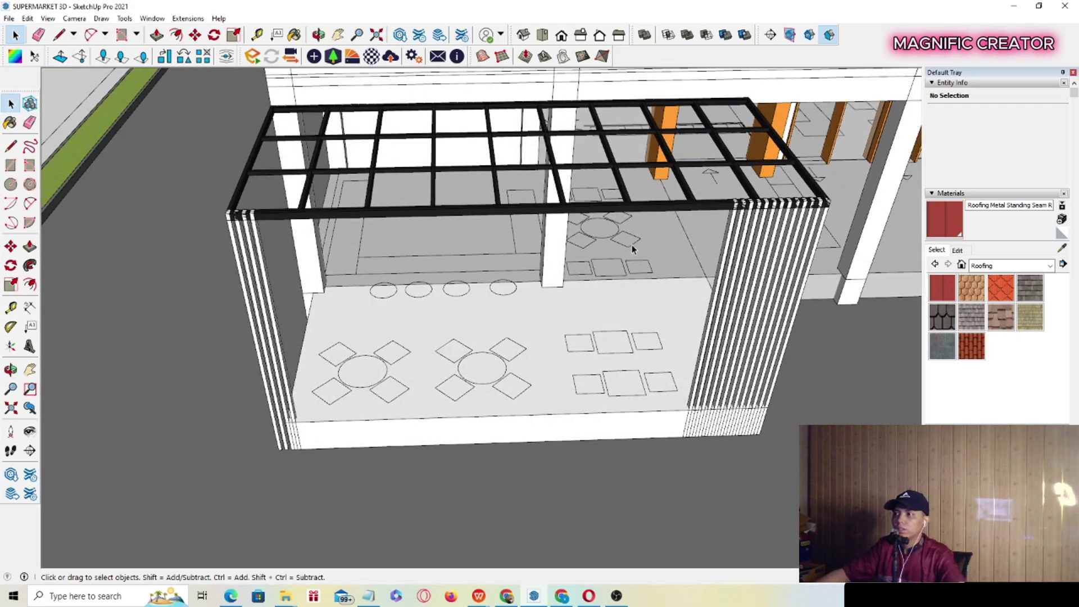
# Copy three slats of the original corner row inward along the front beam and repeat them as a wider slat screen.
pyautogui.moveTo(625, 292); pyautogui.dragTo(615, 214, button='middle')
pyautogui.moveTo(635, 362); pyautogui.dragTo(444, 510, button='middle')
pyautogui.keyDown('shift'); pyautogui.moveTo(359, 419); pyautogui.dragTo(484, 314, button='middle'); pyautogui.keyUp('shift')
pyautogui.scroll(4, 265, 339)
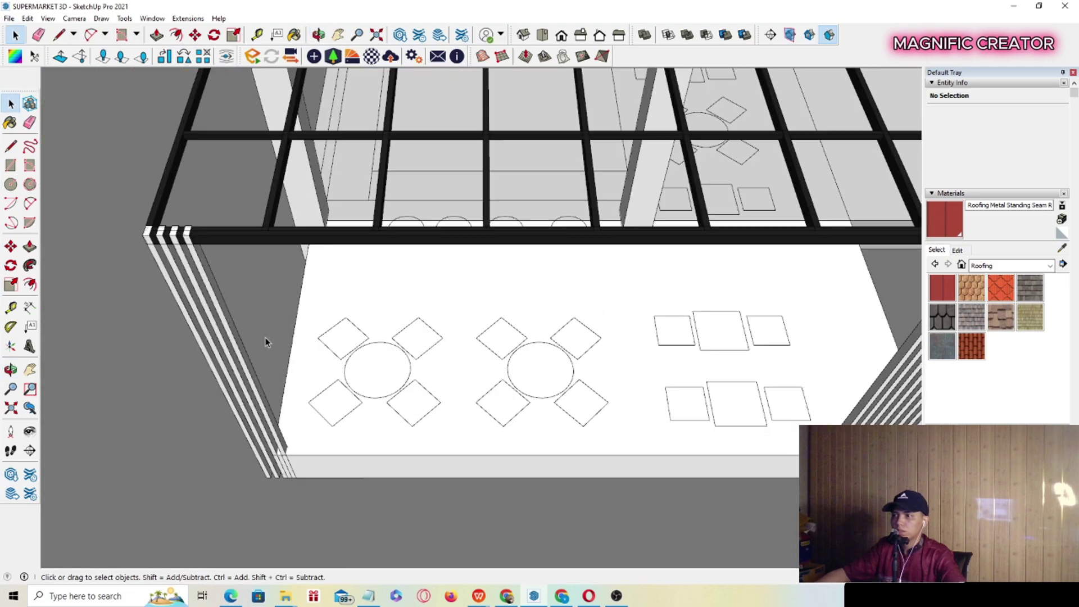
pyautogui.scroll(2, 264, 340)
pyautogui.click(289, 326)
pyautogui.moveTo(290, 326); pyautogui.dragTo(276, 209, button='middle')
pyautogui.keyDown('shift'); pyautogui.click(331, 278); pyautogui.keyUp('shift')
pyautogui.press('m')
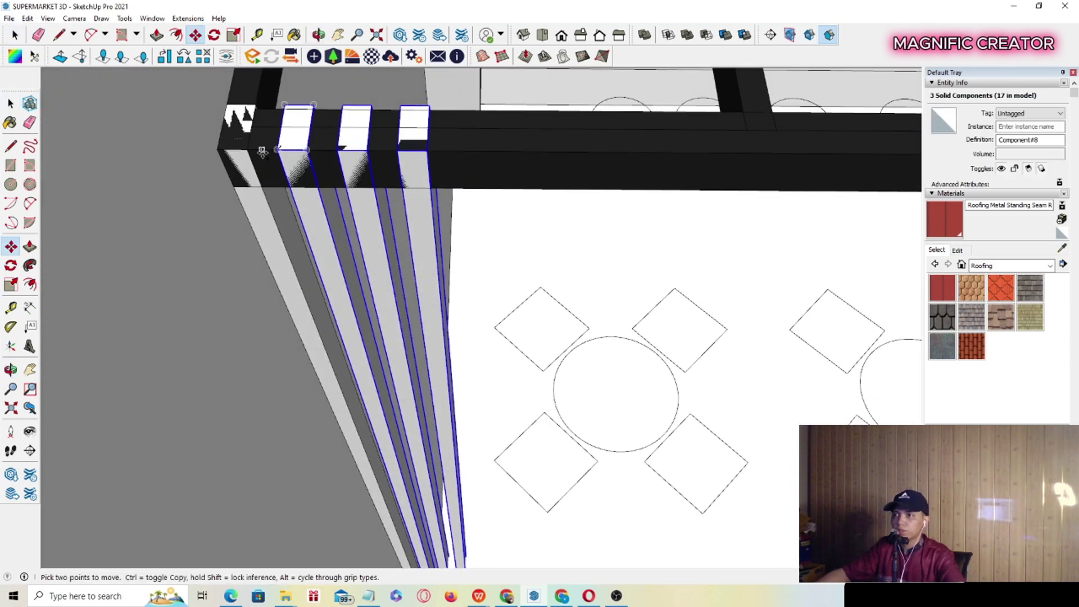
pyautogui.scroll(1, 269, 150)
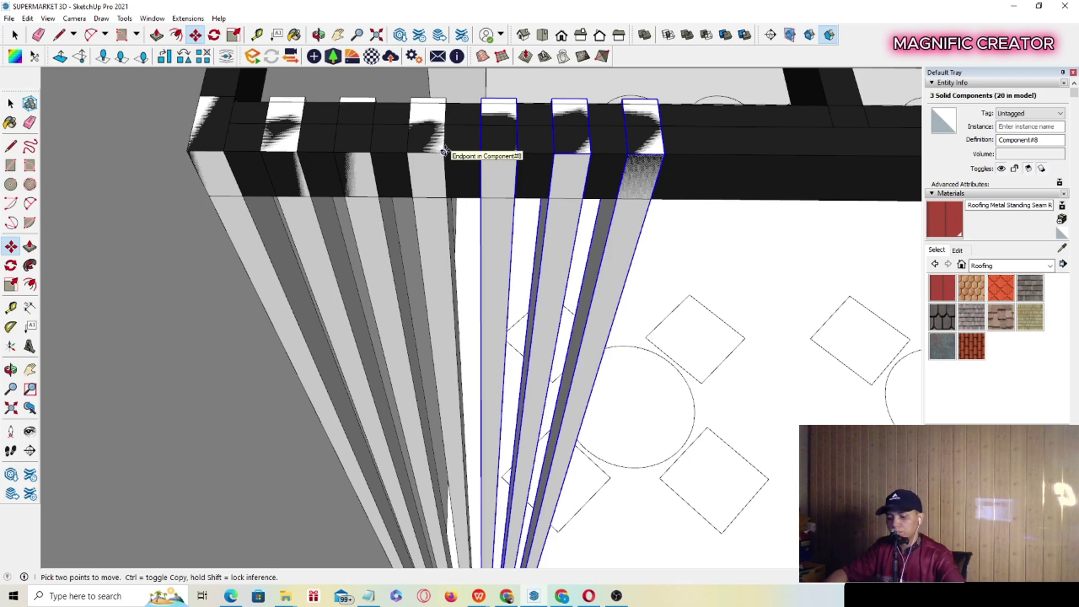
pyautogui.click(444, 150)
pyautogui.scroll(-8, 590, 128)
pyautogui.press('space')
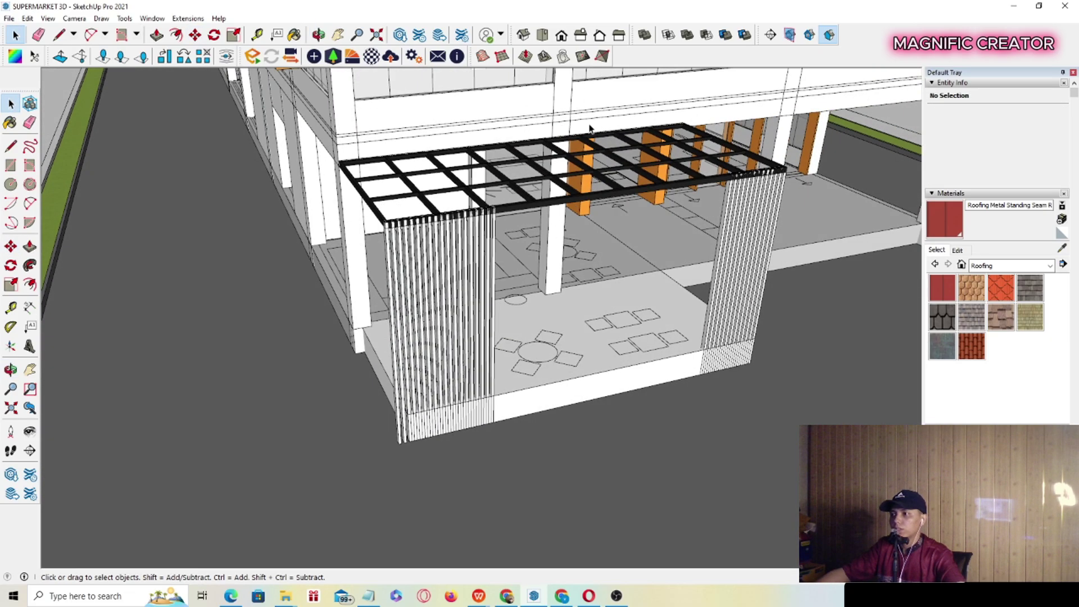
# Examine both slat screens from the front of the building and from the pergola's side.
pyautogui.moveTo(590, 128); pyautogui.dragTo(428, 315, button='middle')
pyautogui.scroll(-5, 425, 274)
pyautogui.scroll(5, 430, 358)
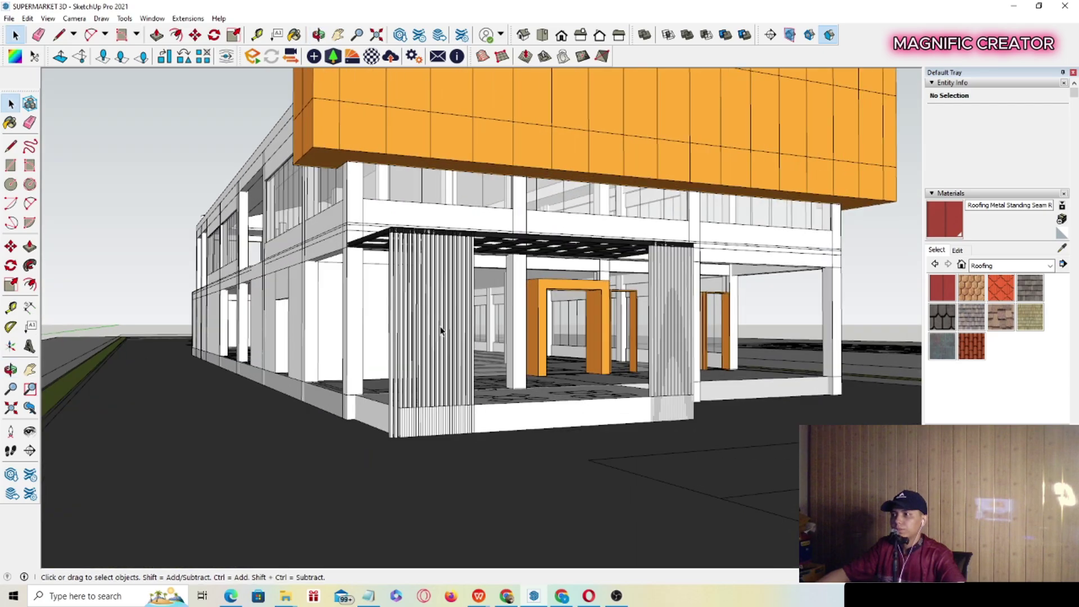
pyautogui.scroll(3, 430, 359)
pyautogui.moveTo(430, 358); pyautogui.dragTo(634, 490, button='middle')
pyautogui.moveTo(554, 292); pyautogui.dragTo(635, 412, button='middle')
pyautogui.scroll(3, 625, 321)
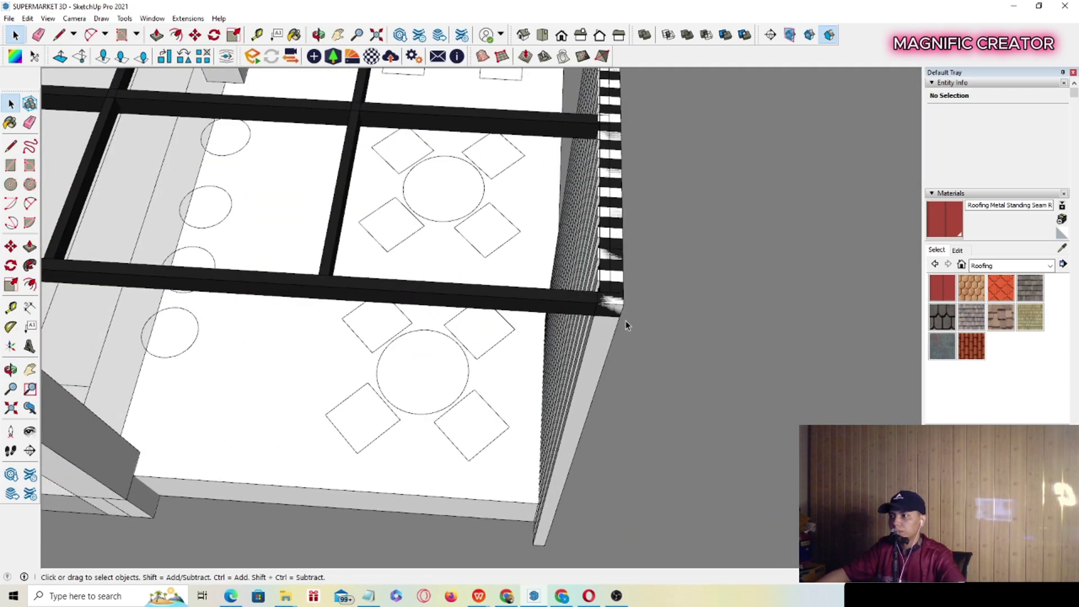
# Copy the two outermost slats of the corner screen to the open ground beside the terrace.
pyautogui.moveTo(626, 321); pyautogui.dragTo(528, 347, button='middle')
pyautogui.click(552, 339)
pyautogui.scroll(2, 527, 347)
pyautogui.keyDown('shift'); pyautogui.click(573, 333); pyautogui.keyUp('shift')
pyautogui.scroll(-2, 561, 311)
pyautogui.keyDown('shift'); pyautogui.moveTo(559, 309); pyautogui.dragTo(480, 236, button='middle'); pyautogui.keyUp('shift')
pyautogui.scroll(1, 509, 172)
pyautogui.scroll(2, 509, 172)
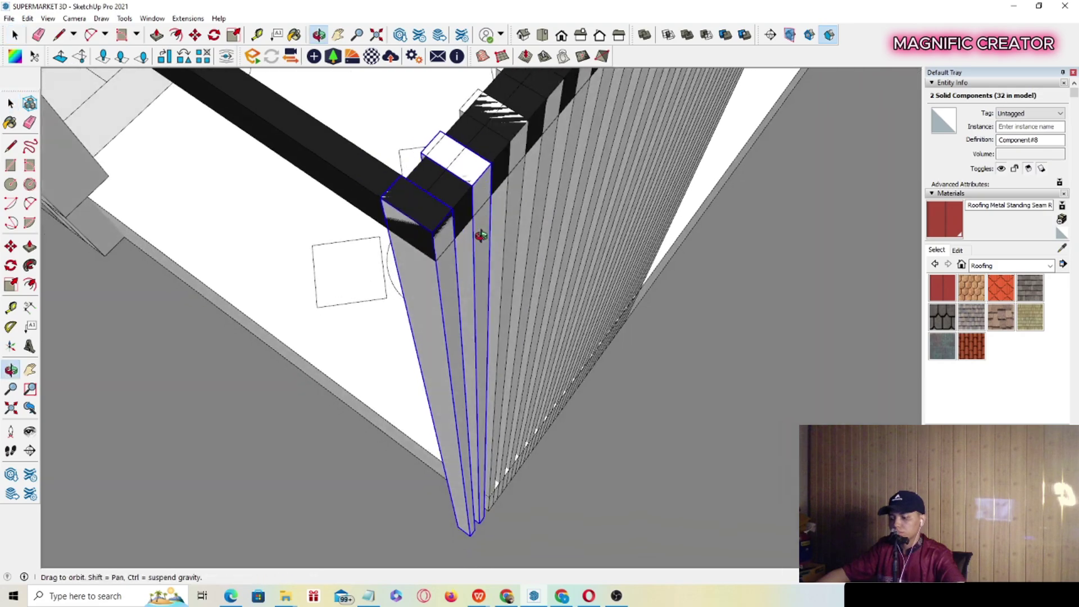
pyautogui.press('m')
pyautogui.scroll(-3, 472, 185)
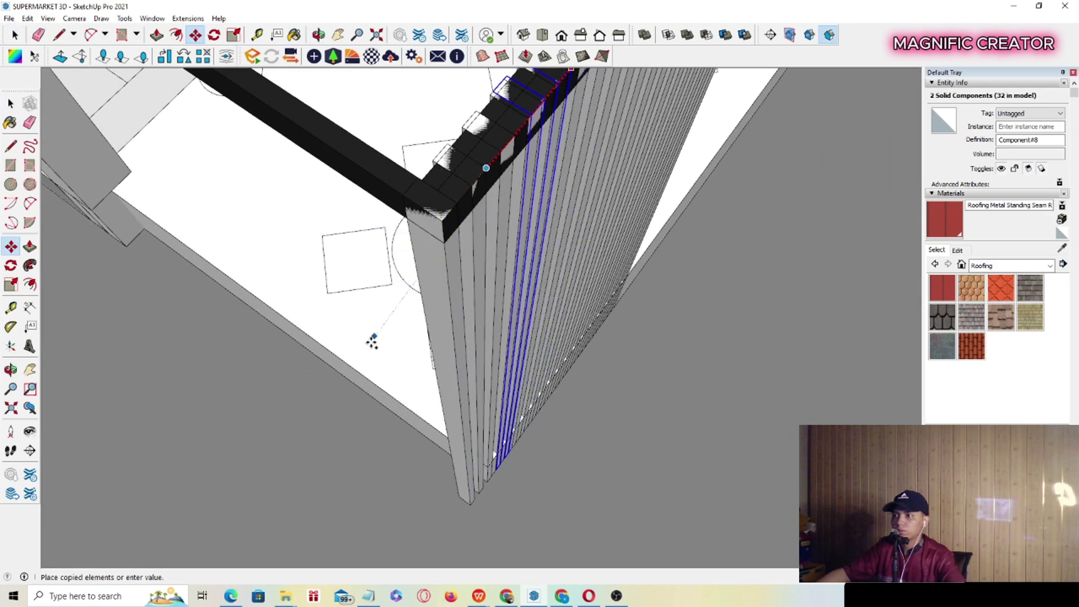
pyautogui.click(313, 420)
# Rotate the two copied slats beside the terrace so they line up with the pergola's side beam.
pyautogui.moveTo(313, 420); pyautogui.dragTo(403, 428, button='middle')
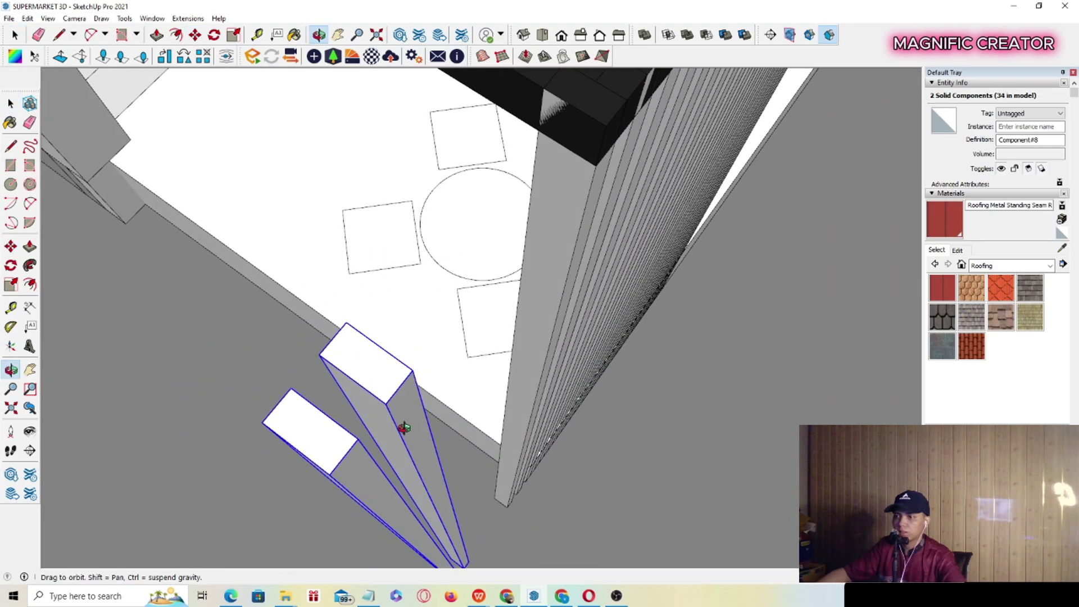
pyautogui.moveTo(407, 386)
pyautogui.mouseDown(button='middle')
pyautogui.moveTo(405, 397)
pyautogui.moveTo(404, 373)
pyautogui.mouseUp(button='middle')
pyautogui.click(389, 383)
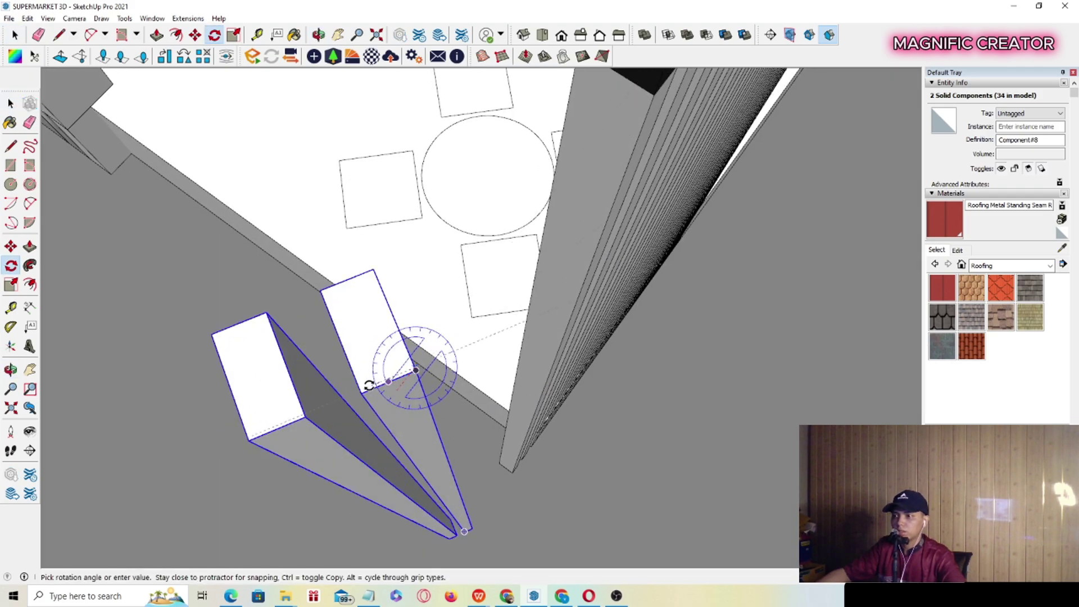
pyautogui.click(369, 385)
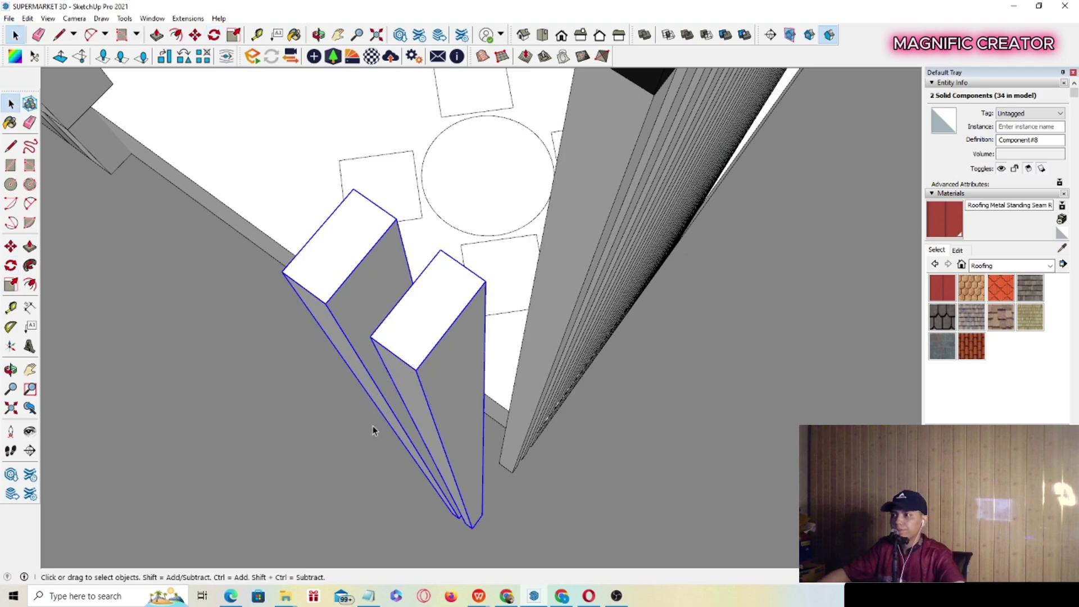
# Move the rotated pair of slats from the ground up against the pergola's side beam at the front corner.
pyautogui.scroll(-3, 373, 431)
pyautogui.moveTo(373, 430); pyautogui.dragTo(467, 433, button='middle')
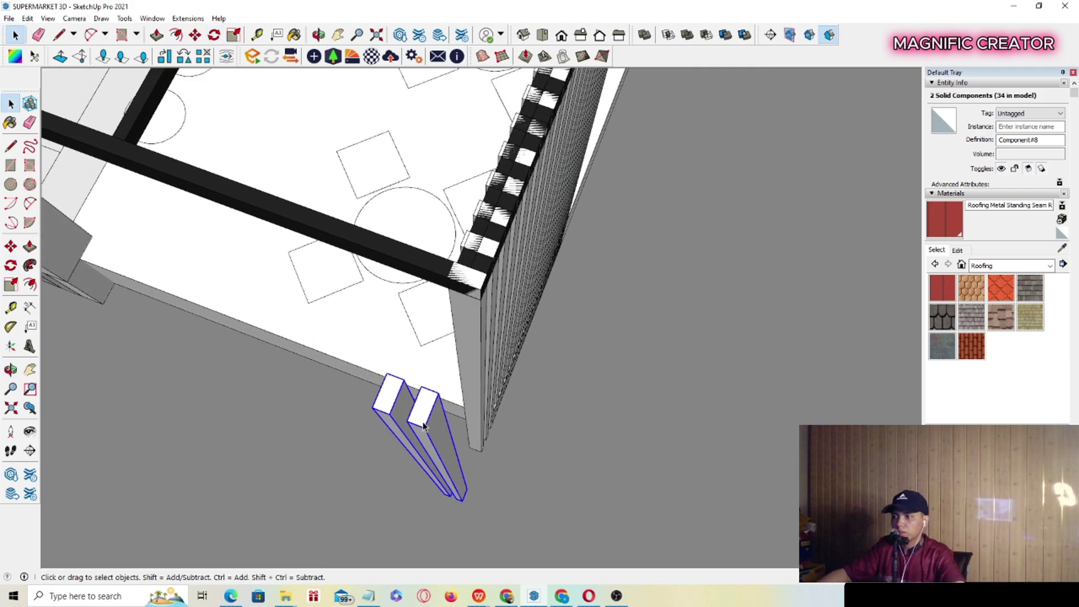
pyautogui.scroll(1, 423, 430)
pyautogui.scroll(1, 425, 430)
pyautogui.keyDown('shift'); pyautogui.click(390, 401); pyautogui.keyUp('shift')
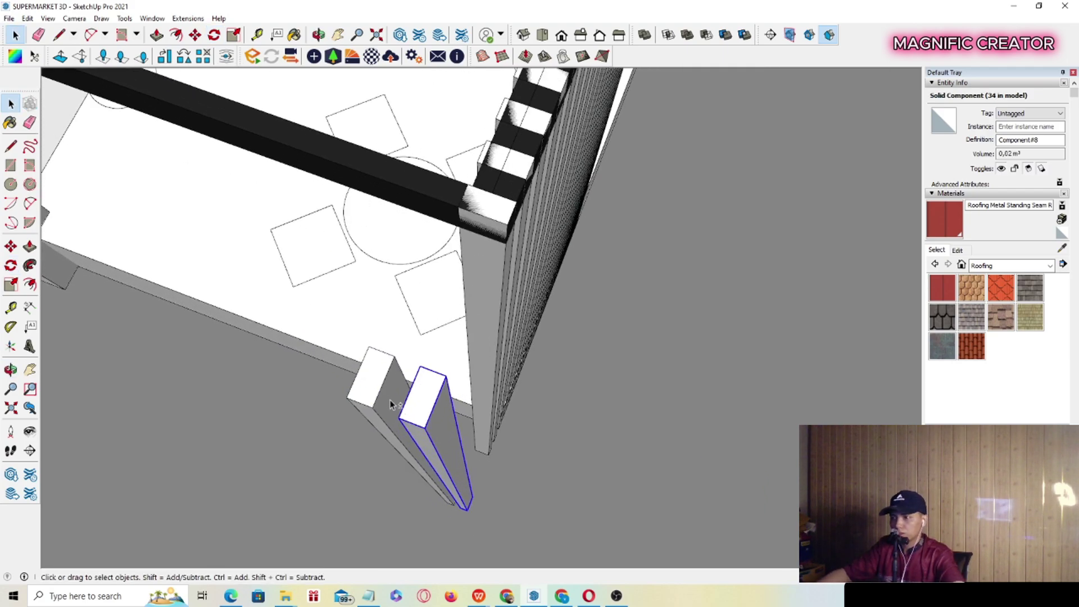
pyautogui.click(427, 427)
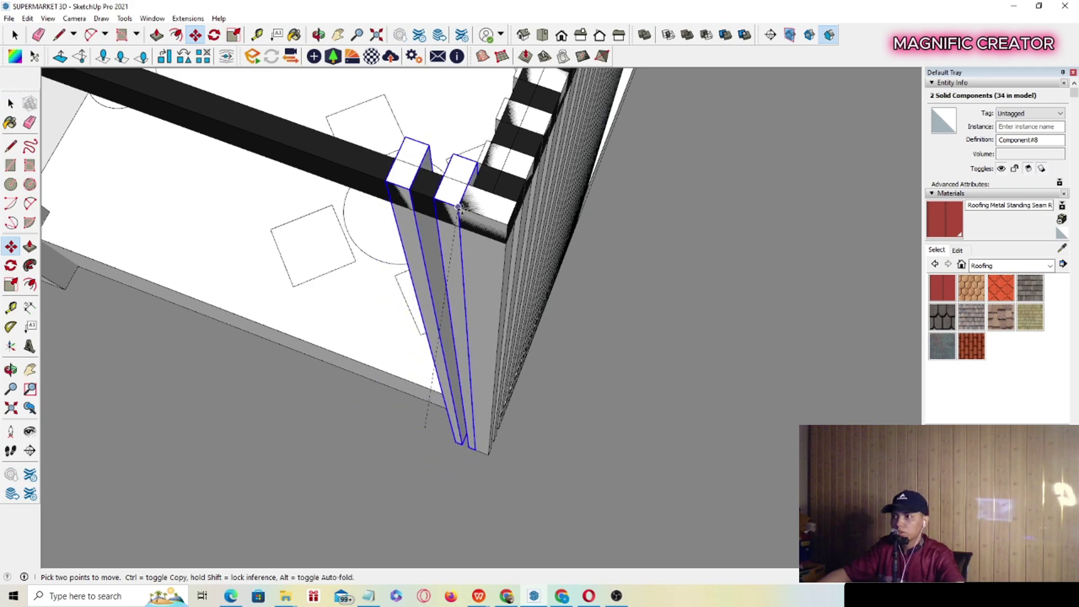
pyautogui.moveTo(455, 211); pyautogui.dragTo(546, 264, button='middle')
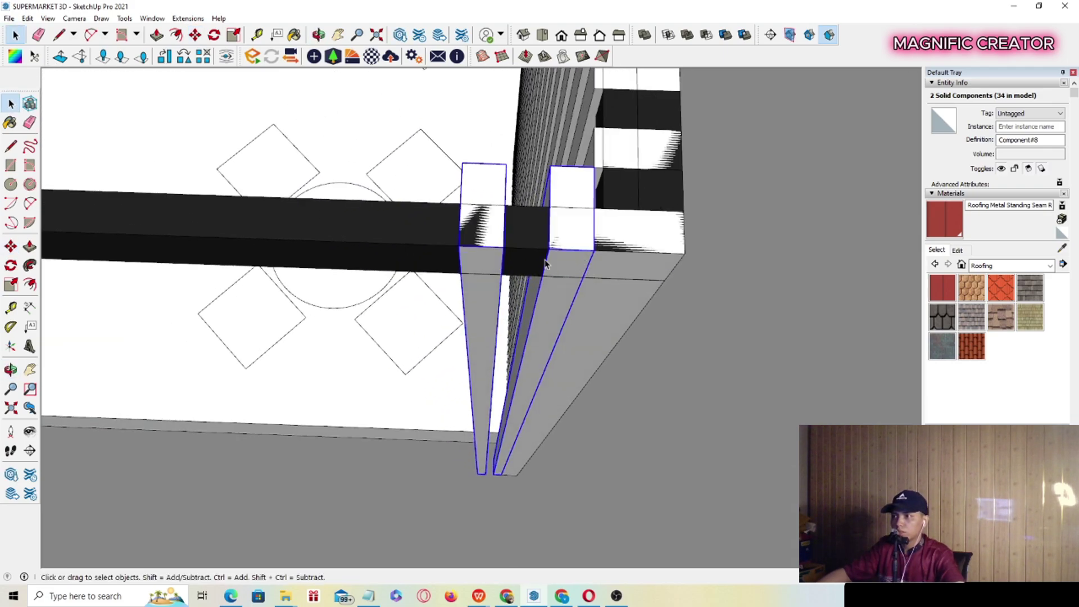
# Copy the slats at even spacing along the side beam and repeat the pair as an 8x array.
pyautogui.click(495, 293)
pyautogui.moveTo(495, 293); pyautogui.dragTo(553, 280, button='middle')
pyautogui.press('m')
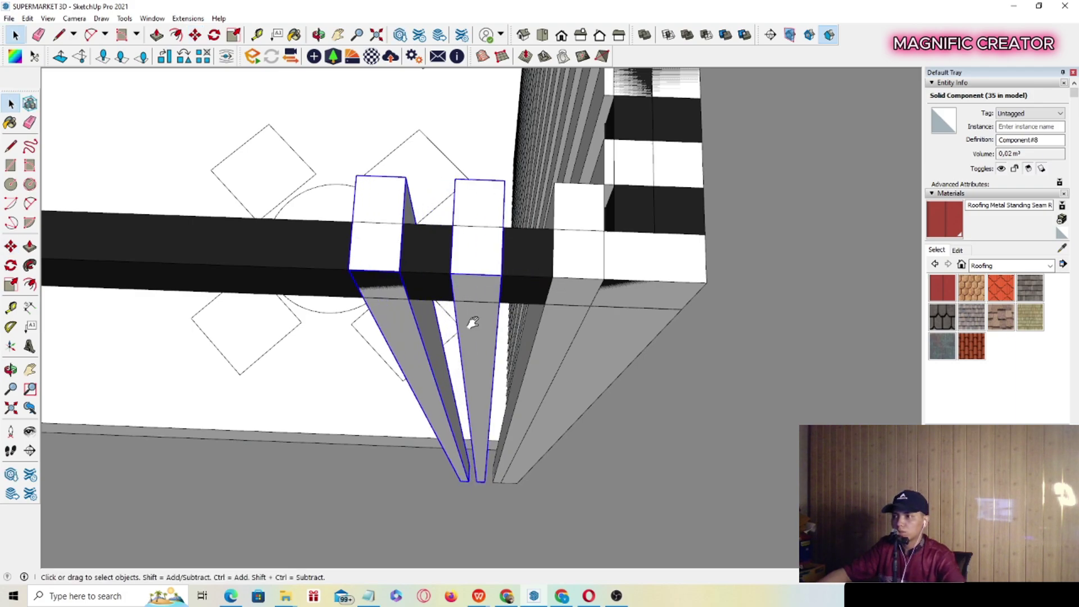
pyautogui.moveTo(473, 323); pyautogui.dragTo(465, 253, button='middle')
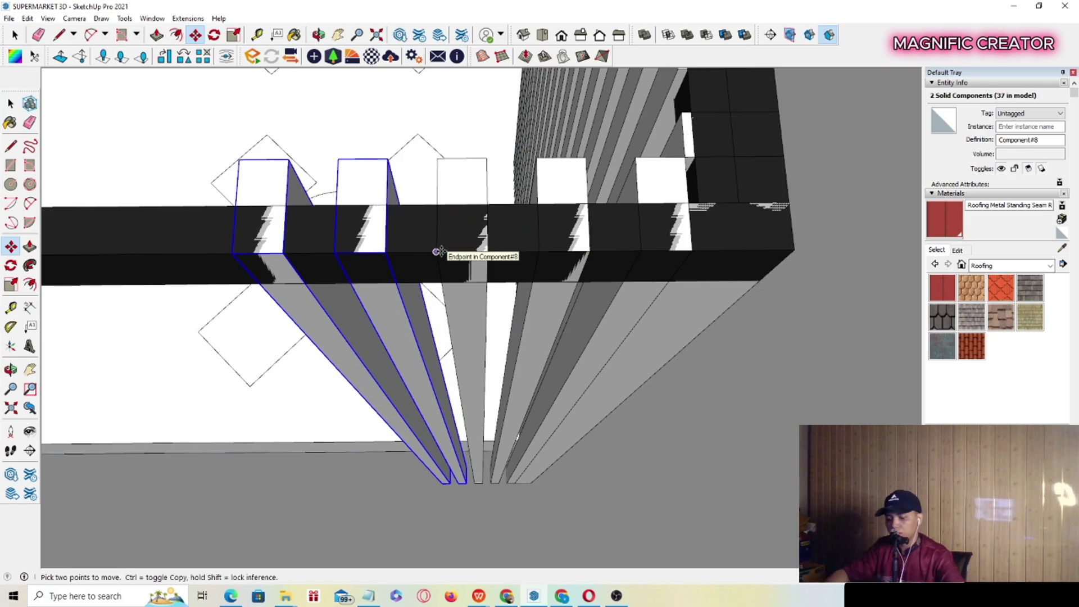
pyautogui.write('8x')
pyautogui.press('Return')
pyautogui.press('space')
pyautogui.click(663, 394)
pyautogui.scroll(-8, 595, 281)
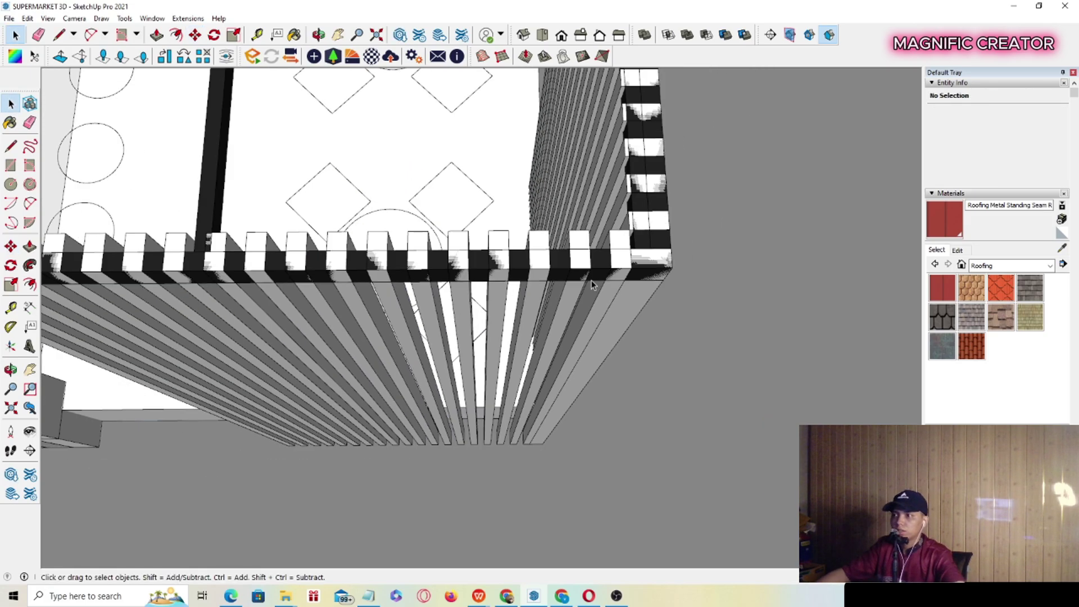
# Paint all slats of the pergola screens with the Wood Veneer 02 material.
pyautogui.moveTo(510, 289); pyautogui.dragTo(754, 362, button='middle')
pyautogui.scroll(3, 407, 302)
pyautogui.scroll(-3, 407, 302)
pyautogui.moveTo(355, 370); pyautogui.dragTo(427, 336, button='middle')
pyautogui.scroll(5, 416, 337)
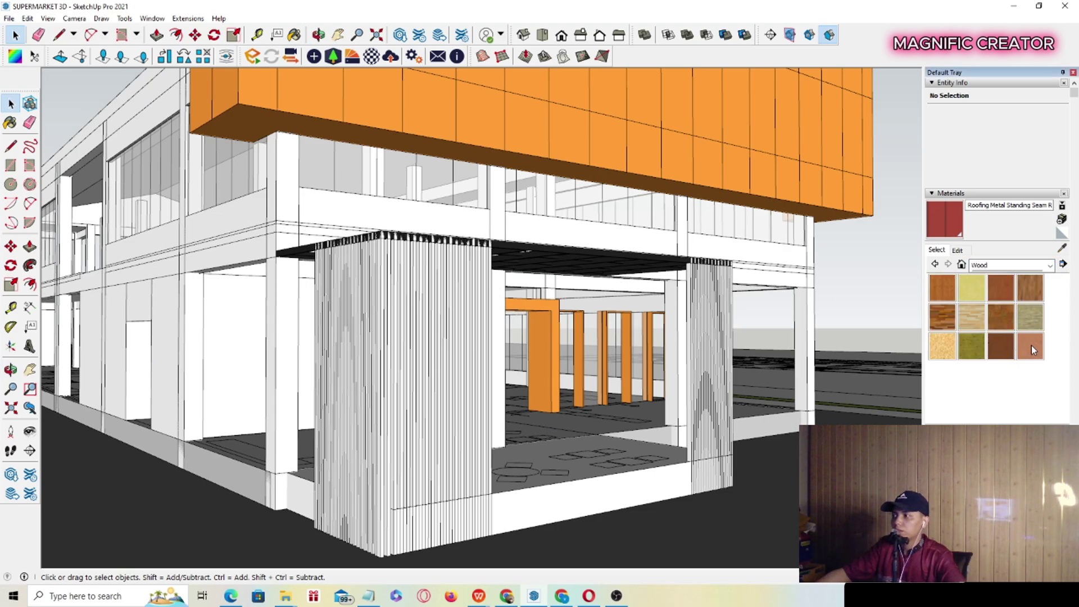
pyautogui.click(1031, 345)
pyautogui.press('space')
pyautogui.scroll(5, 694, 315)
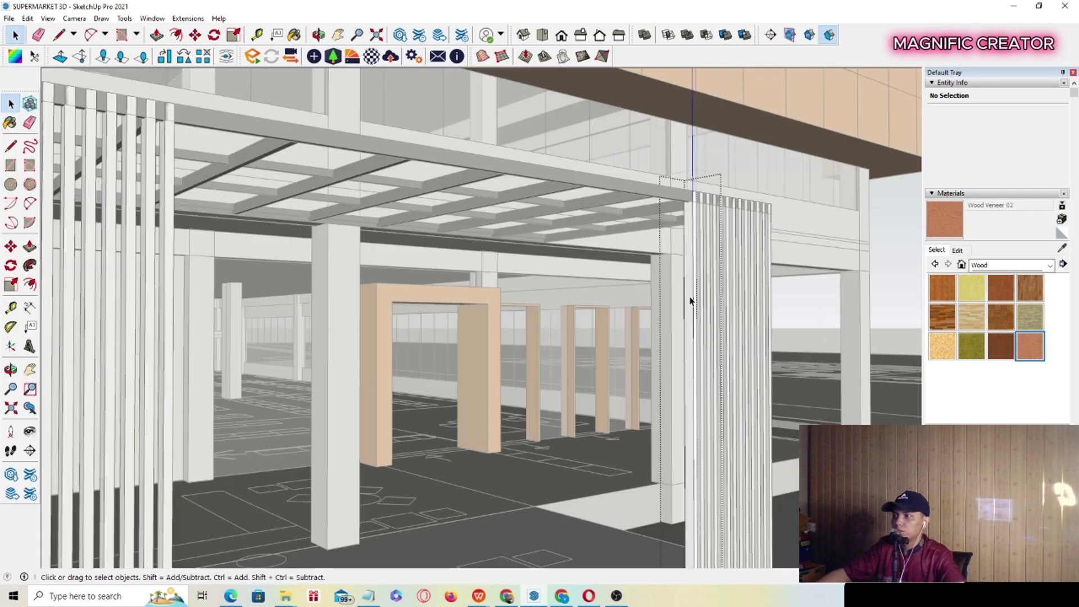
pyautogui.tripleClick(690, 298)
pyautogui.press('b')
pyautogui.click(689, 297)
pyautogui.press('space')
pyautogui.scroll(-5, 688, 297)
pyautogui.click(833, 264)
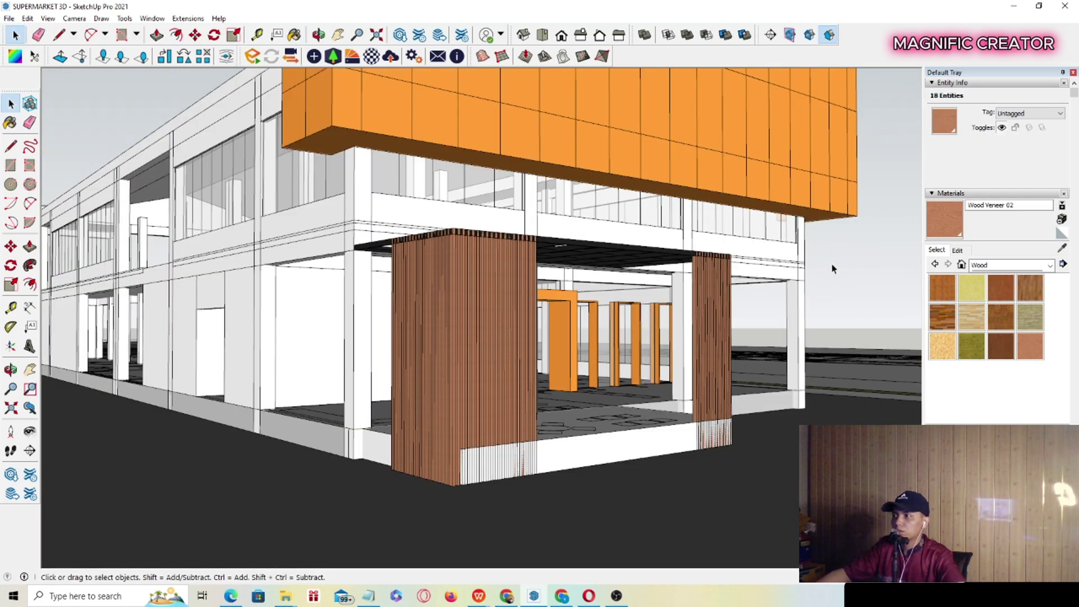
# Examine the wood-finished slat screens and the pergola from the front, the side and above.
pyautogui.moveTo(703, 307); pyautogui.dragTo(624, 413)
pyautogui.moveTo(624, 414); pyautogui.dragTo(600, 329, button='middle')
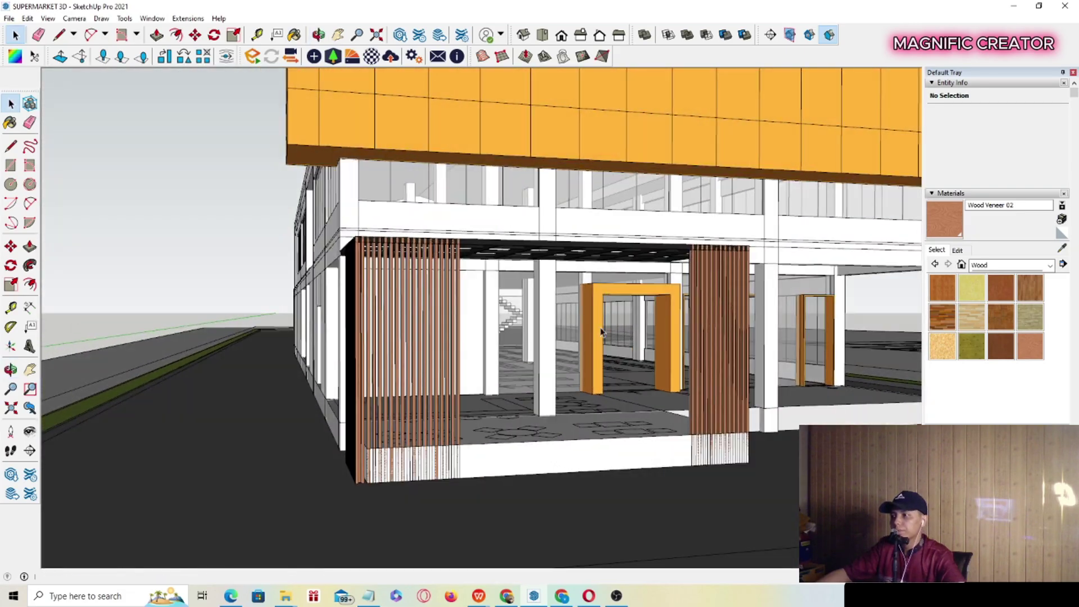
pyautogui.scroll(-3, 551, 415)
pyautogui.moveTo(551, 414); pyautogui.dragTo(636, 295, button='middle')
pyautogui.scroll(-2, 628, 241)
pyautogui.scroll(3, 455, 249)
pyautogui.scroll(-3, 458, 262)
pyautogui.scroll(-3, 563, 302)
pyautogui.moveTo(489, 248); pyautogui.dragTo(636, 340, button='middle')
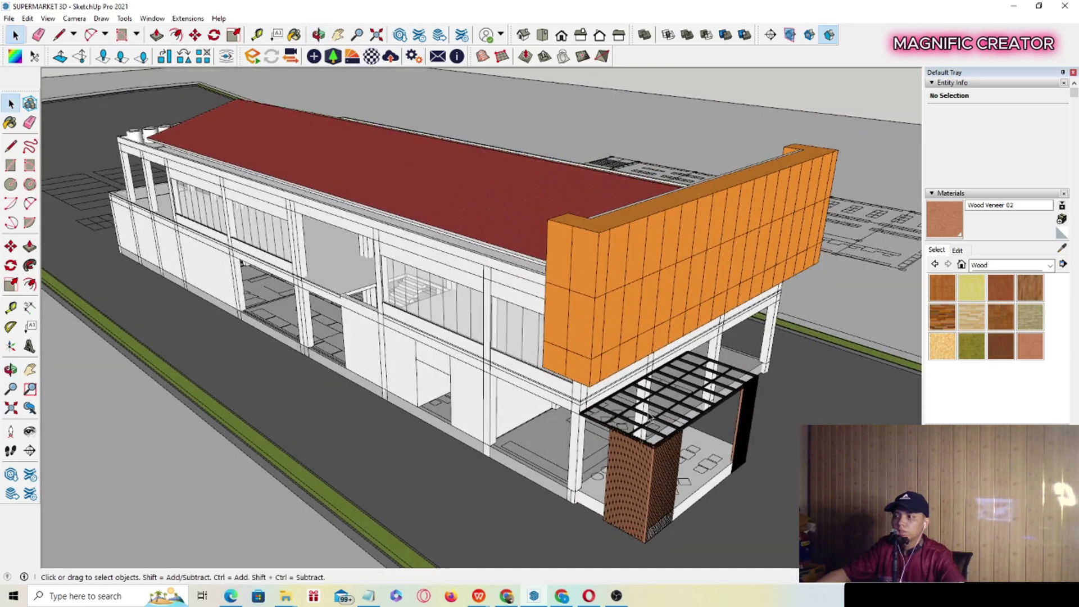
pyautogui.scroll(4, 622, 467)
pyautogui.keyDown('shift'); pyautogui.moveTo(622, 467); pyautogui.dragTo(440, 328, button='middle'); pyautogui.keyUp('shift')
pyautogui.scroll(2, 551, 437)
pyautogui.scroll(-5, 398, 251)
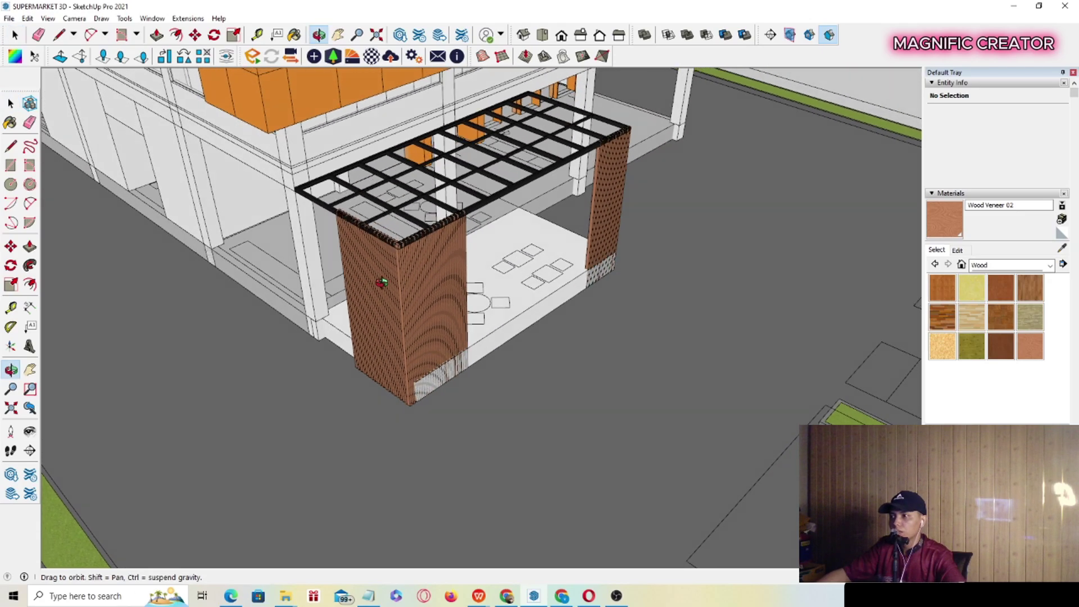
pyautogui.scroll(5, 439, 327)
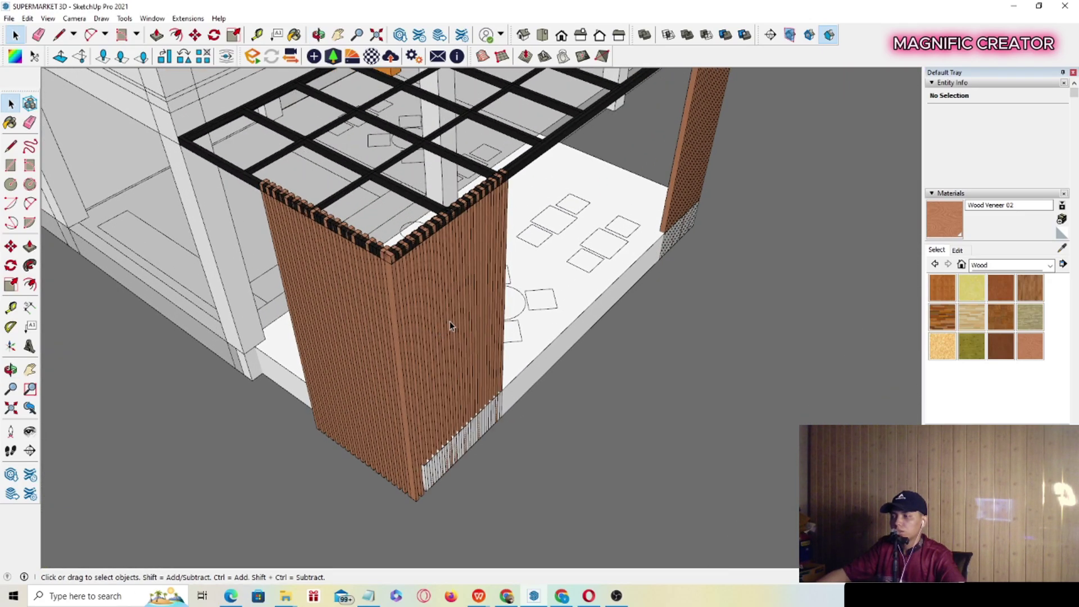
pyautogui.scroll(-4, 450, 321)
pyautogui.moveTo(470, 313); pyautogui.dragTo(298, 260, button='middle')
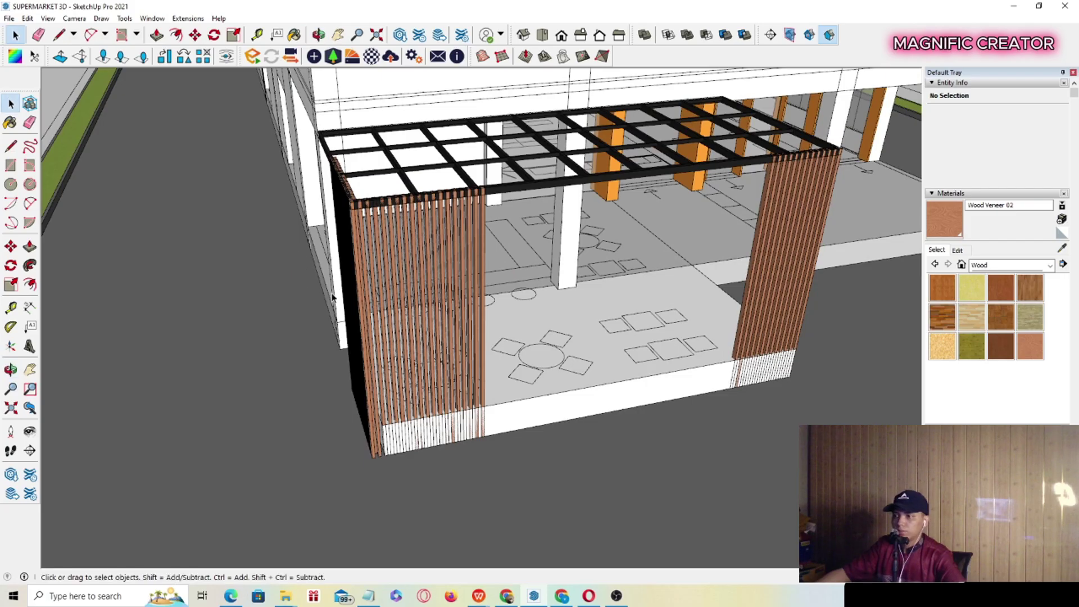
# Select all slats of the front screen at the pergola's corner and make them one group.
pyautogui.moveTo(358, 335); pyautogui.dragTo(263, 415, button='middle')
pyautogui.scroll(3, 415, 389)
pyautogui.moveTo(415, 389); pyautogui.dragTo(453, 429, button='middle')
pyautogui.scroll(-3, 488, 372)
pyautogui.scroll(3, 409, 250)
pyautogui.moveTo(409, 250); pyautogui.dragTo(487, 376, button='middle')
pyautogui.scroll(3, 488, 369)
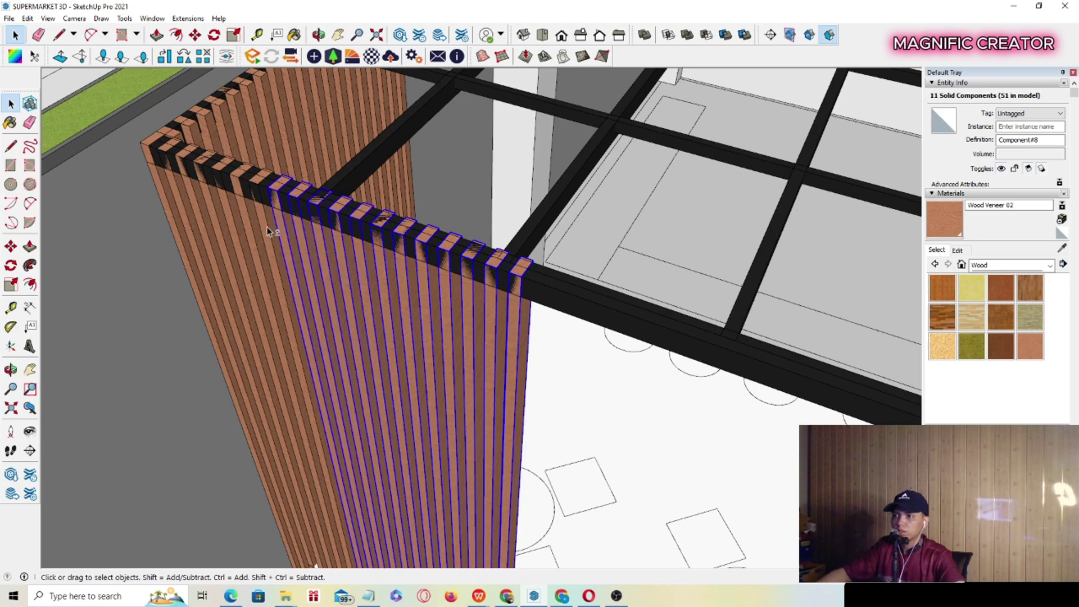
pyautogui.keyDown('shift'); pyautogui.click(201, 211); pyautogui.keyUp('shift')
pyautogui.keyDown('shift'); pyautogui.click(181, 197); pyautogui.keyUp('shift')
pyautogui.keyDown('shift'); pyautogui.click(168, 190); pyautogui.keyUp('shift')
pyautogui.rightClick(165, 185)
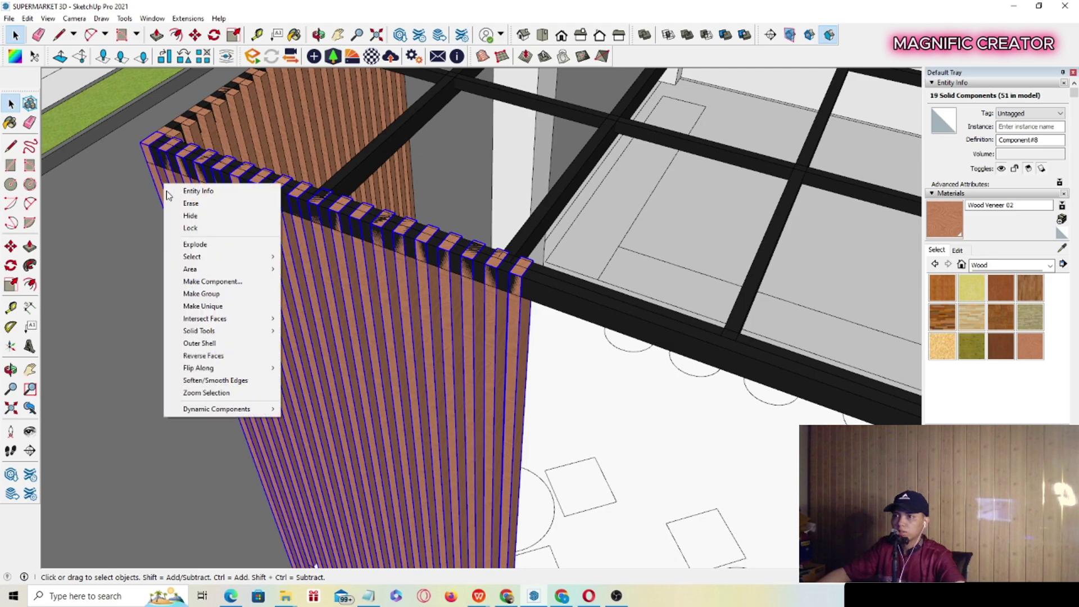
pyautogui.click(197, 292)
# Move the grouped front corner screen outward so it sits against the front beam's outer face.
pyautogui.scroll(5, 540, 248)
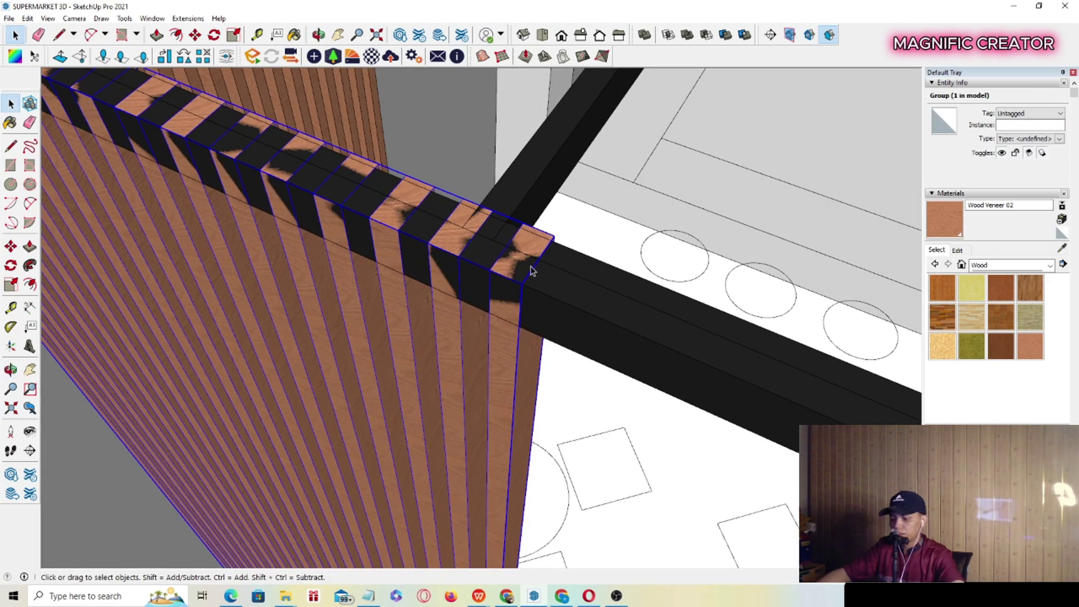
pyautogui.press('m')
pyautogui.click(560, 229)
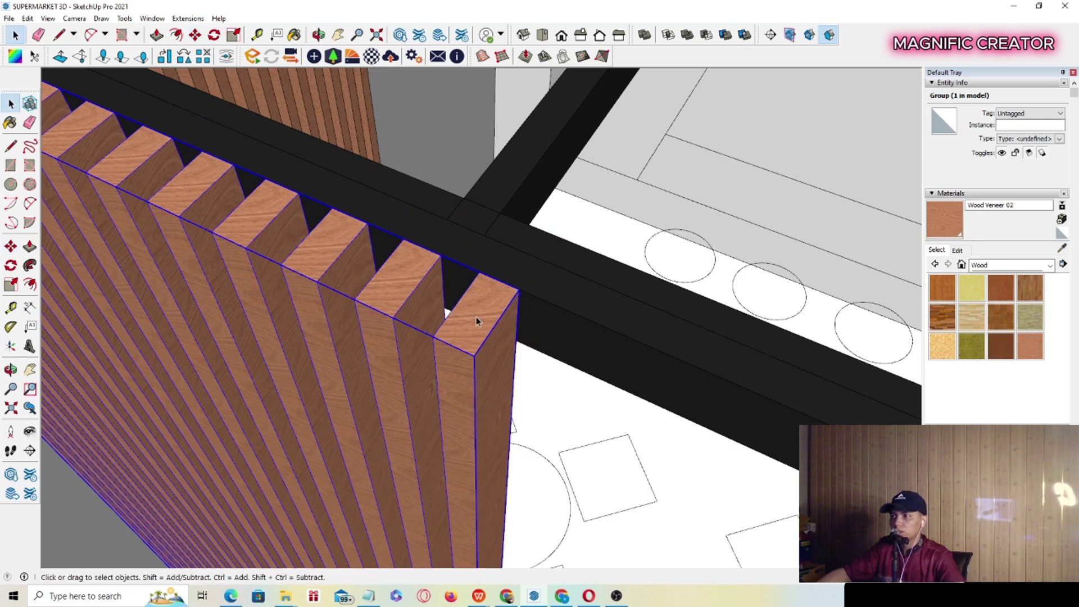
pyautogui.scroll(-8, 477, 322)
# Select all slats of the second front screen at the far end of the beam and group them.
pyautogui.keyDown('shift'); pyautogui.moveTo(585, 422); pyautogui.dragTo(454, 272, button='middle'); pyautogui.keyUp('shift')
pyautogui.scroll(2, 570, 276)
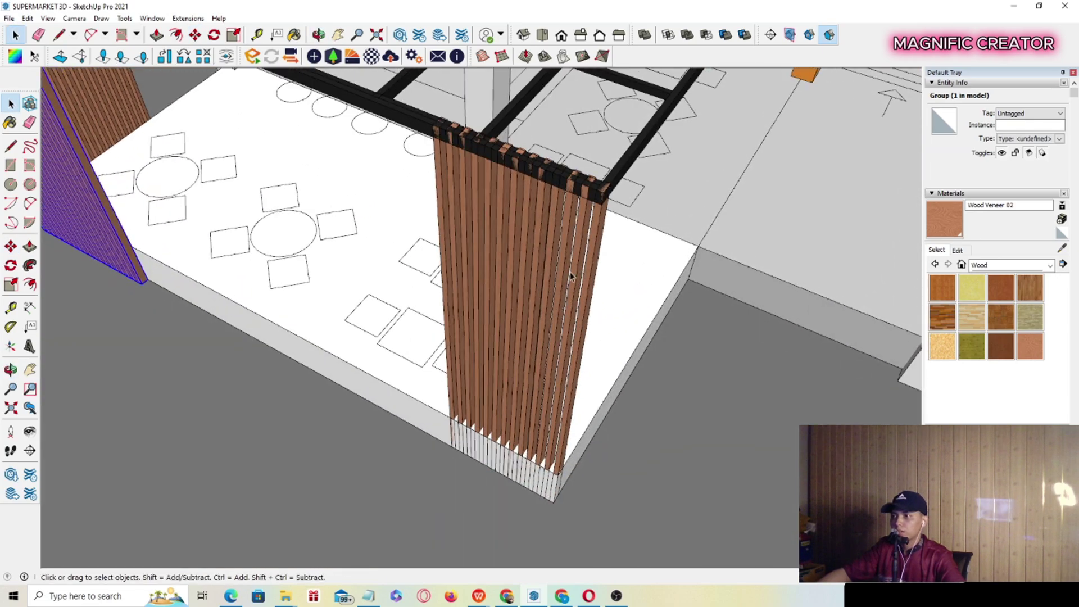
pyautogui.click(593, 236)
pyautogui.scroll(3, 584, 227)
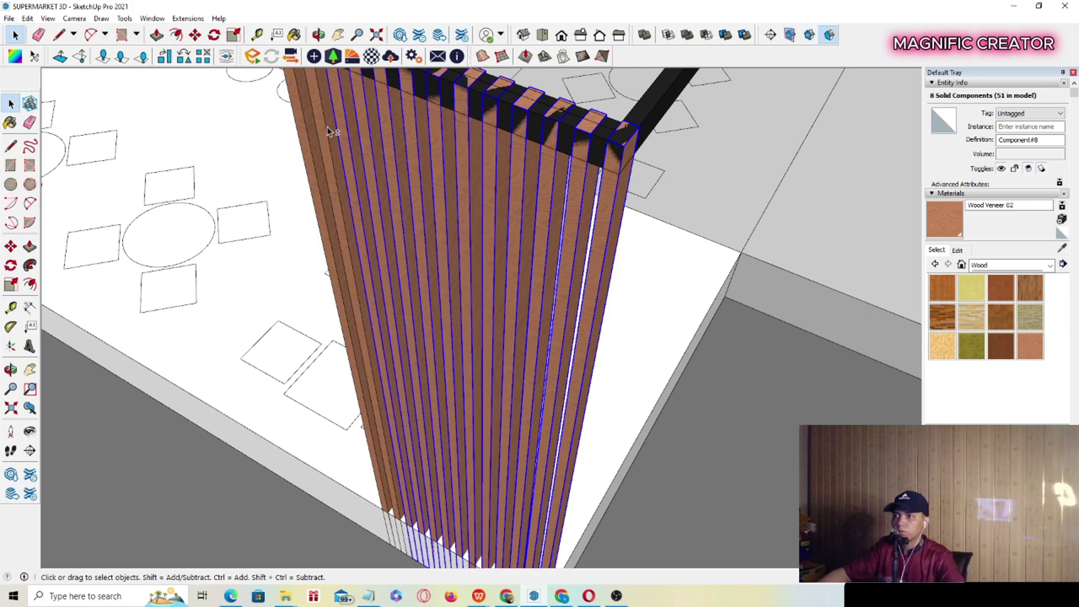
pyautogui.rightClick(611, 213)
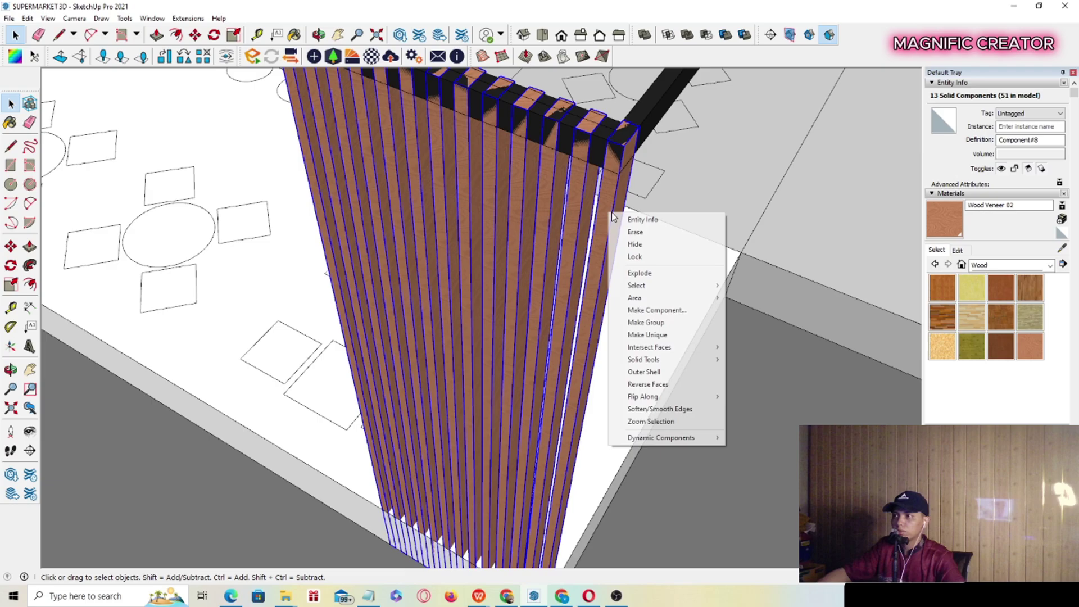
pyautogui.click(646, 323)
# Move the second grouped front screen outward onto the outer face of the front beam.
pyautogui.moveTo(646, 322); pyautogui.dragTo(562, 373, button='middle')
pyautogui.scroll(3, 595, 230)
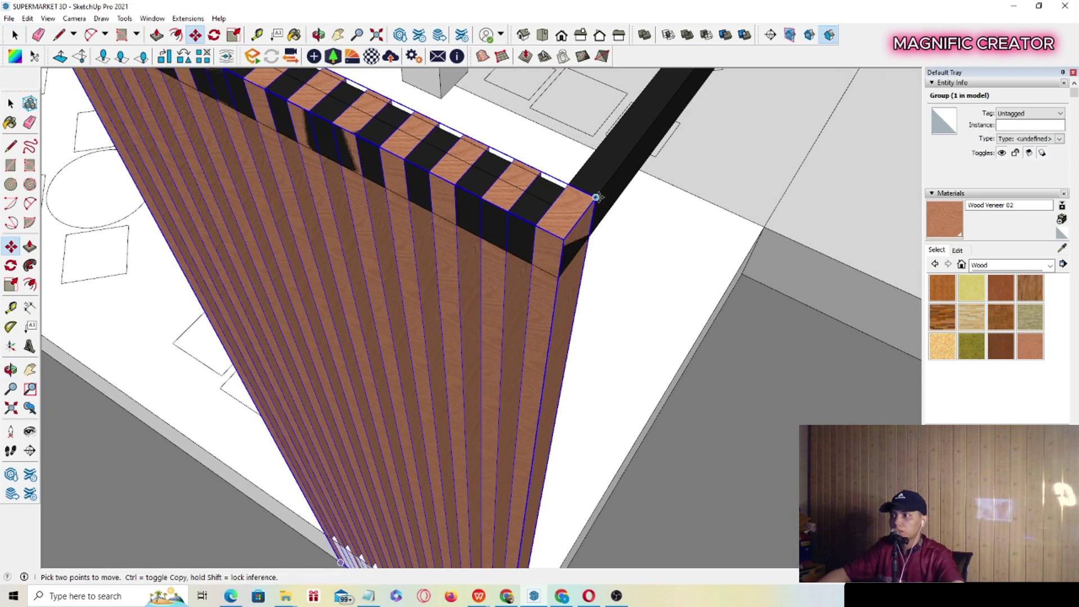
pyautogui.scroll(-2, 596, 198)
pyautogui.press('space')
pyautogui.scroll(-4, 390, 316)
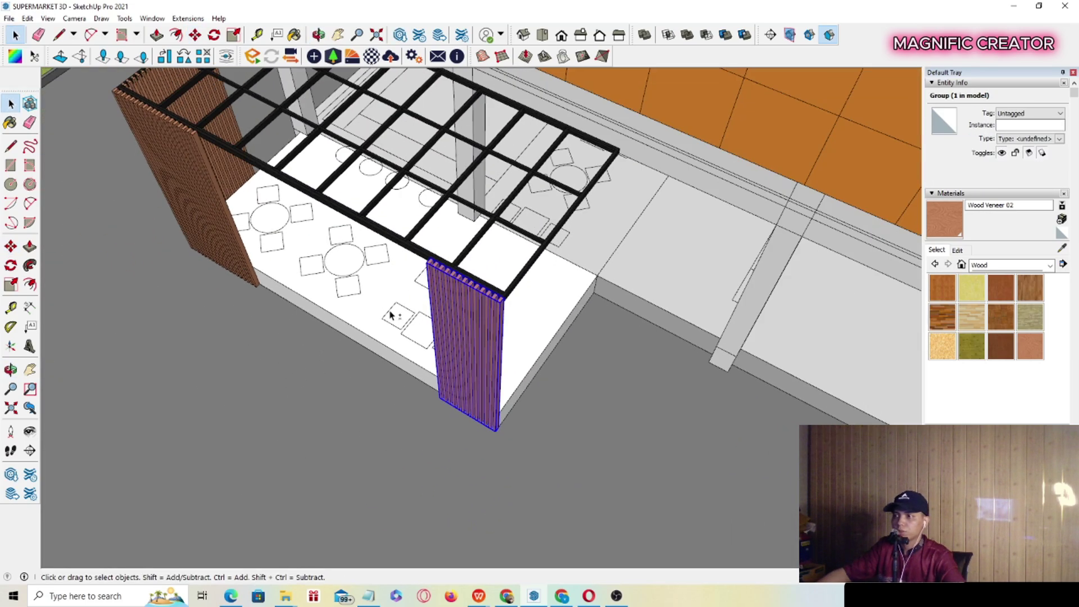
# Select all slats of the screen along the pergola's side beam and make them one group.
pyautogui.moveTo(390, 315); pyautogui.dragTo(482, 313, button='middle')
pyautogui.scroll(3, 482, 313)
pyautogui.moveTo(523, 282)
pyautogui.mouseDown(button='middle')
pyautogui.moveTo(626, 241)
pyautogui.moveTo(646, 261)
pyautogui.moveTo(582, 217)
pyautogui.moveTo(539, 227)
pyautogui.moveTo(519, 298)
pyautogui.mouseUp(button='middle')
pyautogui.scroll(3, 519, 306)
pyautogui.click(521, 318)
pyautogui.scroll(1, 501, 311)
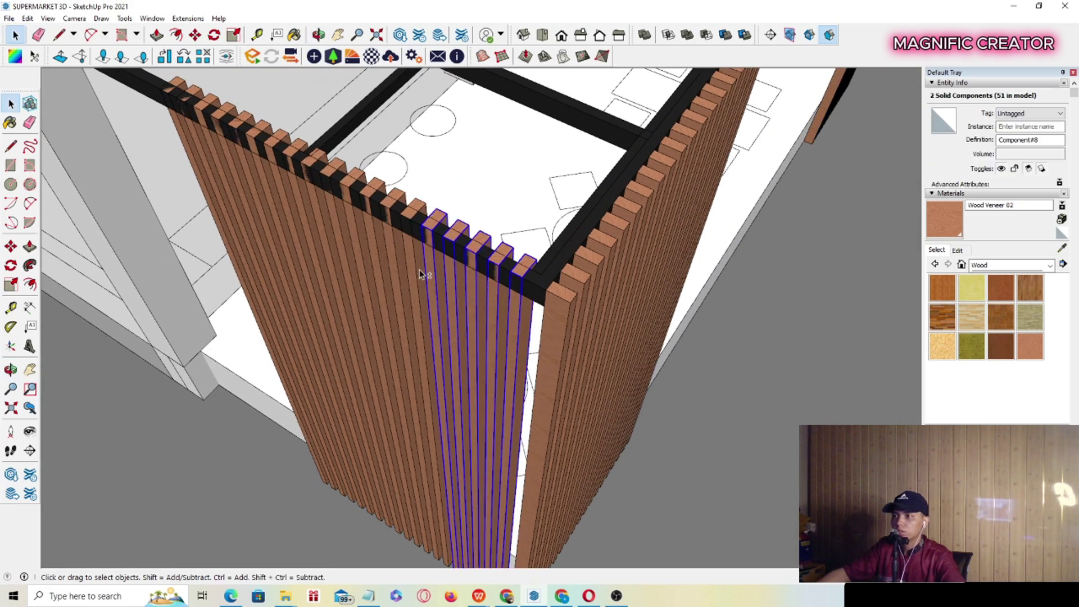
pyautogui.keyDown('shift'); pyautogui.click(339, 224); pyautogui.keyUp('shift')
pyautogui.keyDown('shift'); pyautogui.click(318, 211); pyautogui.keyUp('shift')
pyautogui.keyDown('shift'); pyautogui.click(309, 221); pyautogui.keyUp('shift')
pyautogui.scroll(3, 310, 221)
pyautogui.keyDown('shift'); pyautogui.moveTo(309, 220); pyautogui.dragTo(571, 357, button='middle'); pyautogui.keyUp('shift')
pyautogui.scroll(1, 535, 299)
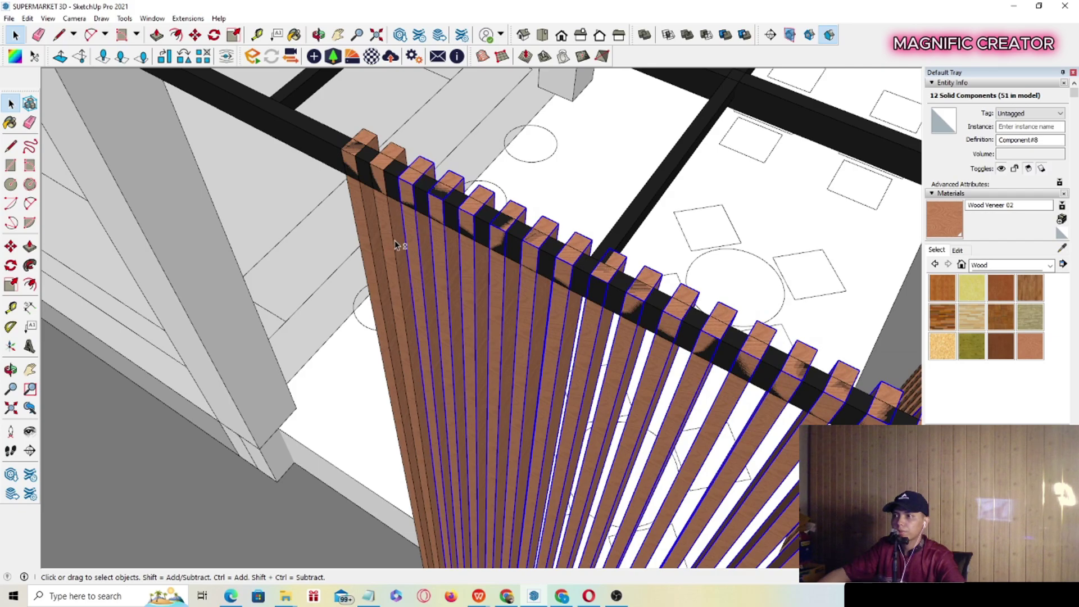
pyautogui.keyDown('shift'); pyautogui.click(374, 230); pyautogui.keyUp('shift')
pyautogui.rightClick(369, 226)
pyautogui.click(413, 334)
# Move the grouped side screen onto the side beam's outer face and shift it along to the beam's corner.
pyautogui.scroll(-2, 412, 335)
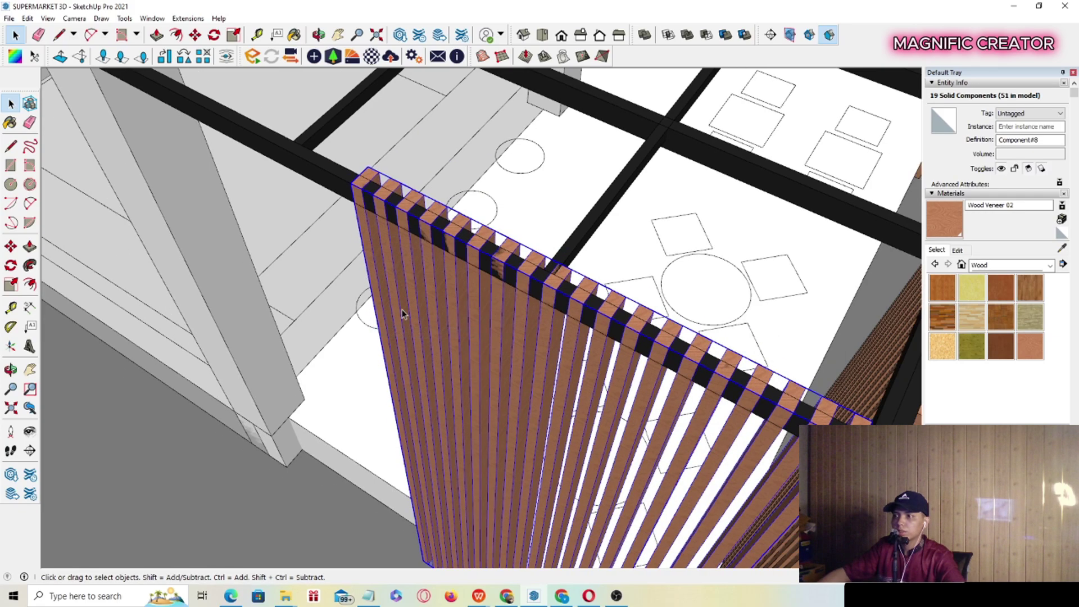
pyautogui.moveTo(412, 335); pyautogui.dragTo(618, 393, button='middle')
pyautogui.scroll(3, 679, 410)
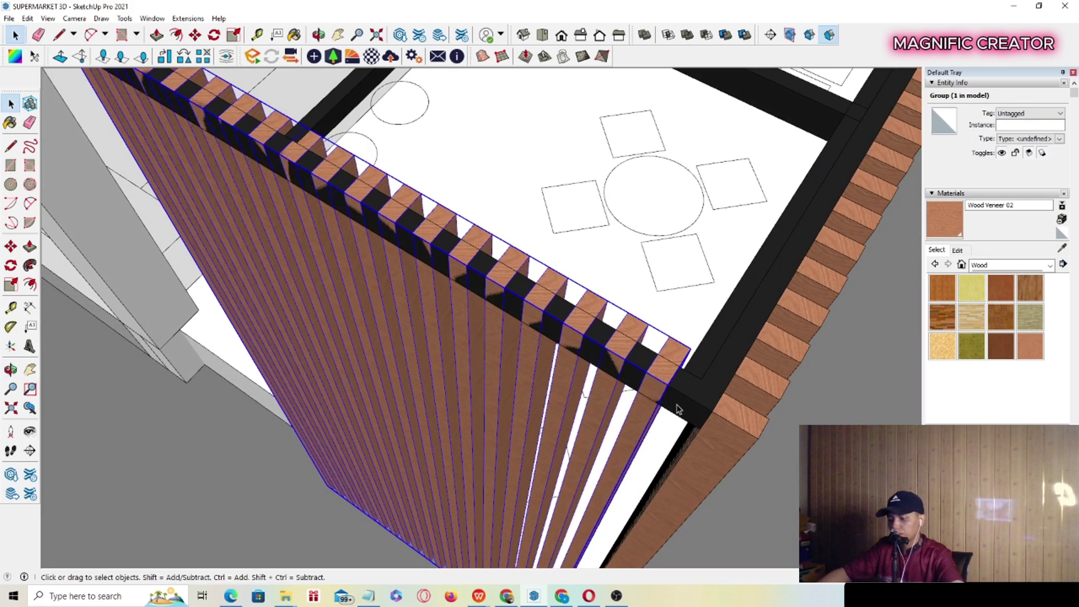
pyautogui.click(687, 344)
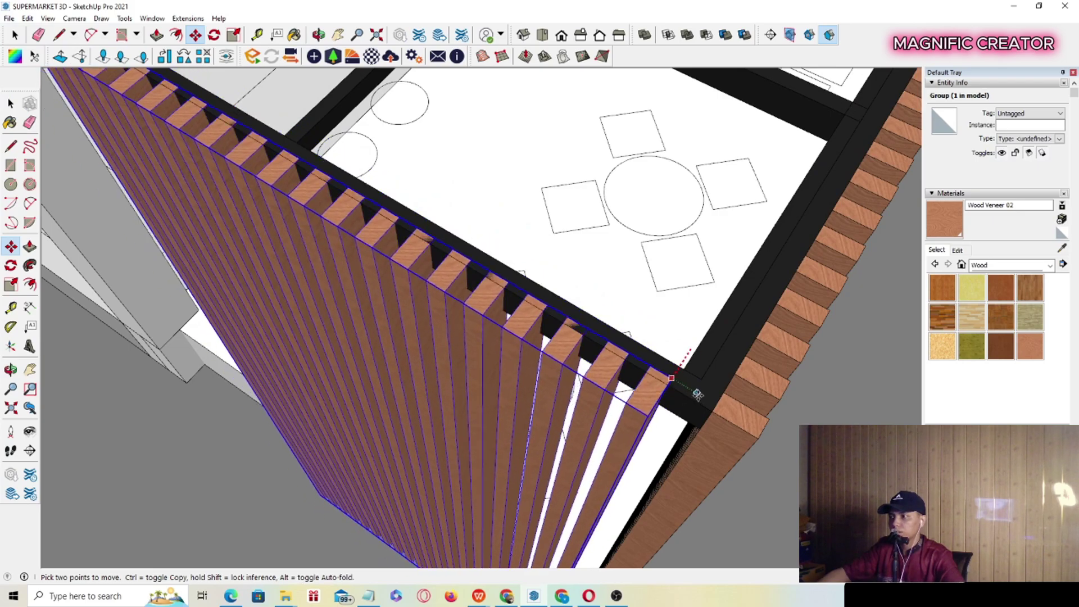
pyautogui.click(695, 405)
pyautogui.press('space')
pyautogui.scroll(-5, 663, 402)
# Open the near front screen's group and copy 15 of its slats along the front beam, continuing the slat spacing.
pyautogui.moveTo(655, 403); pyautogui.dragTo(676, 239, button='middle')
pyautogui.moveTo(641, 274); pyautogui.dragTo(636, 403, button='middle')
pyautogui.press('space')
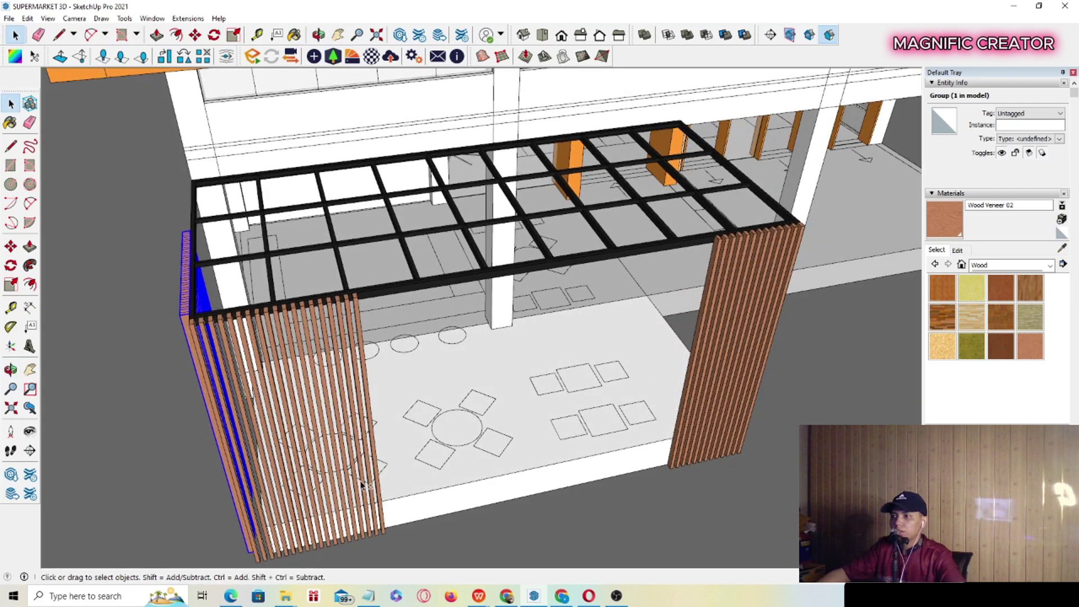
pyautogui.moveTo(743, 379); pyautogui.dragTo(427, 315, button='middle')
pyautogui.scroll(2, 432, 301)
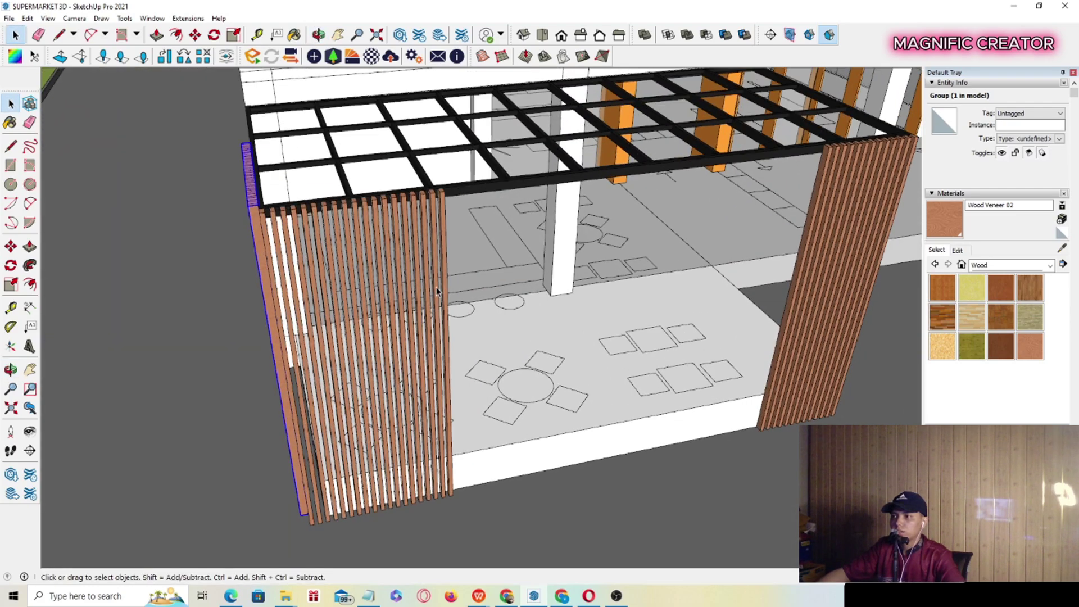
pyautogui.doubleClick(444, 257)
pyautogui.click(444, 257)
pyautogui.moveTo(444, 256); pyautogui.dragTo(506, 294, button='middle')
pyautogui.moveTo(430, 410); pyautogui.dragTo(431, 408)
pyautogui.scroll(5, 429, 275)
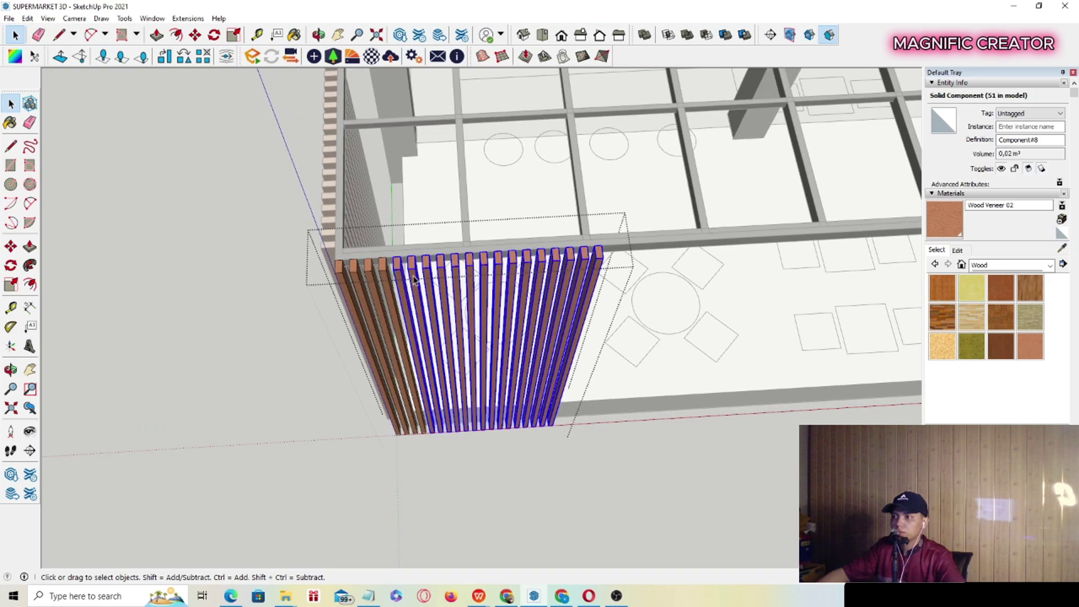
pyautogui.moveTo(429, 273); pyautogui.dragTo(429, 294, button='middle')
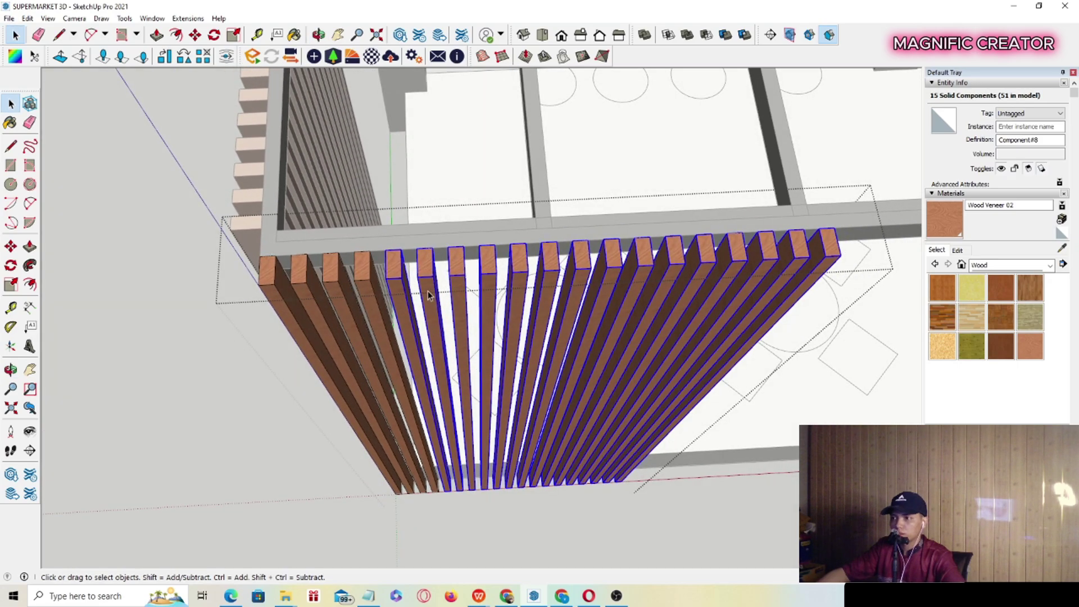
pyautogui.press('ctrl')
pyautogui.click(369, 280)
pyautogui.scroll(5, 427, 281)
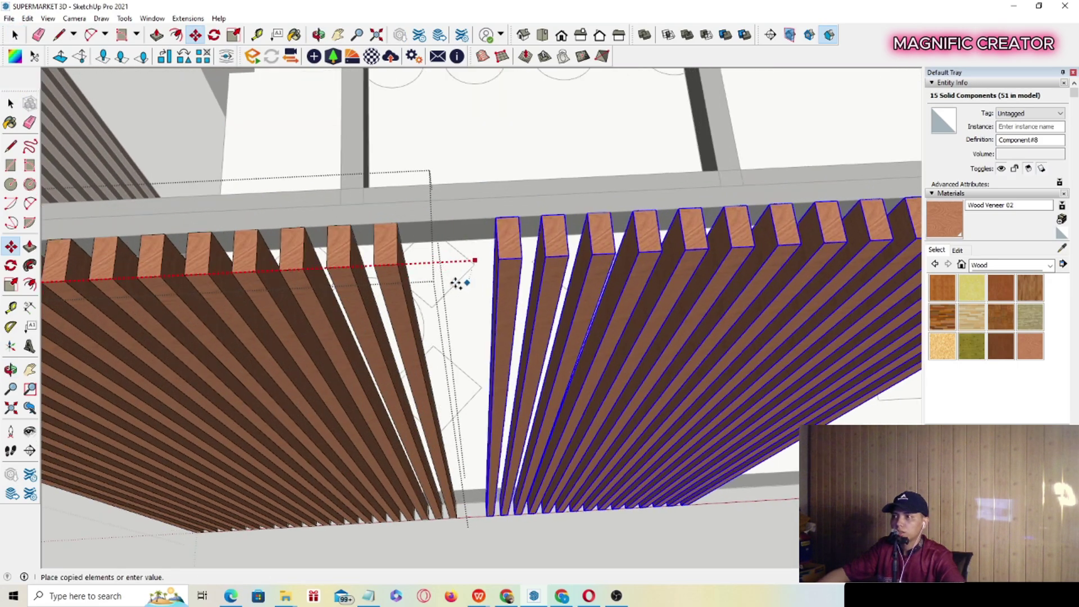
pyautogui.click(398, 264)
# Copy the 15-slat set twice more along the front beam until it reaches the far screen.
pyautogui.moveTo(399, 264); pyautogui.dragTo(427, 270, button='middle')
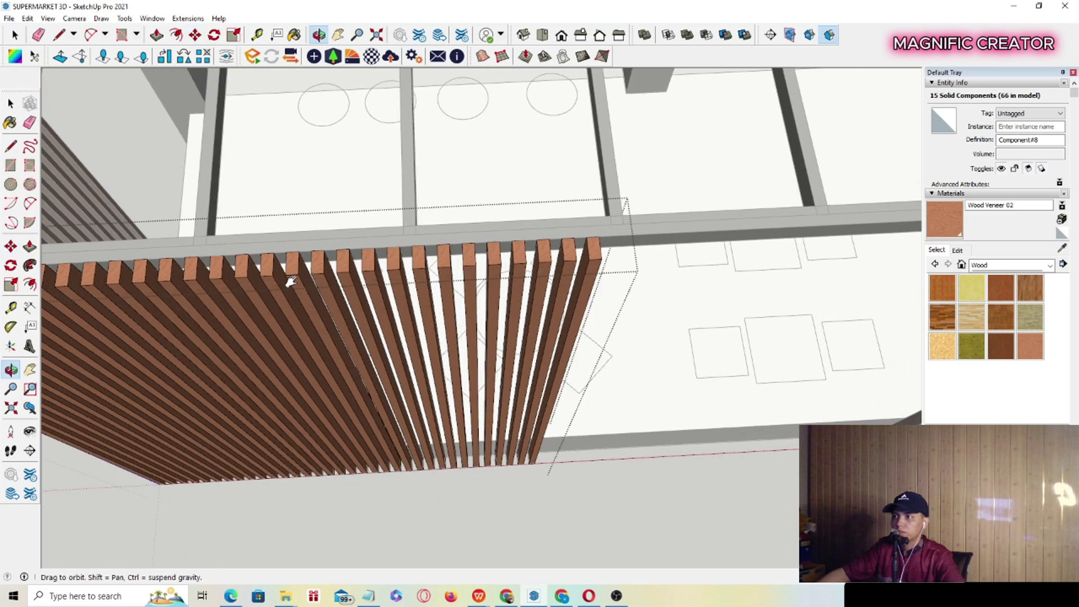
pyautogui.scroll(4, 482, 270)
pyautogui.press('ctrl')
pyautogui.click(399, 249)
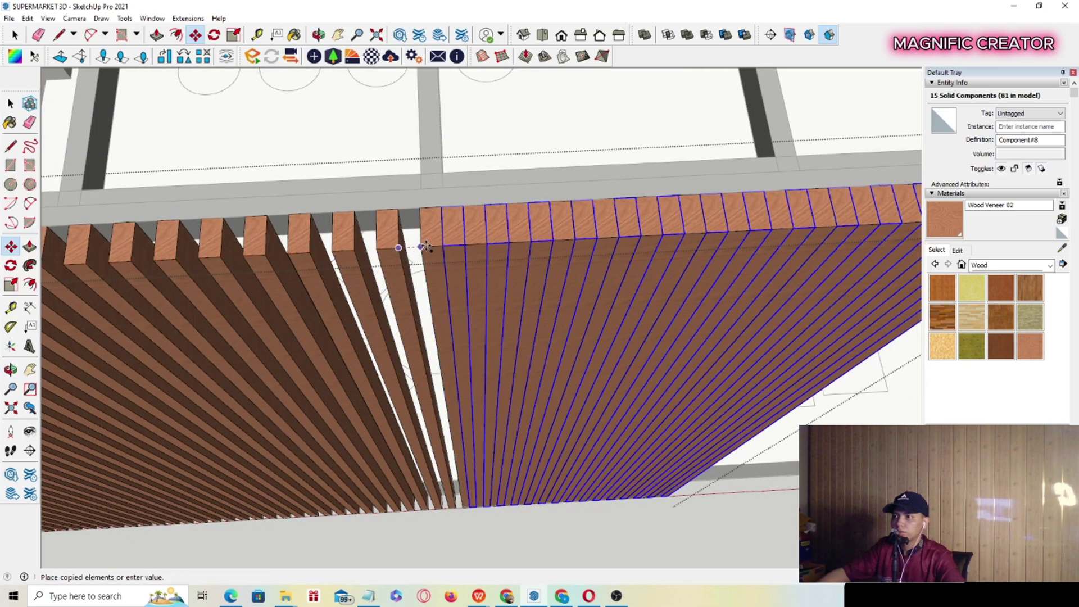
pyautogui.scroll(-3, 453, 241)
pyautogui.keyDown('shift'); pyautogui.moveTo(531, 241); pyautogui.dragTo(197, 265, button='middle'); pyautogui.keyUp('shift')
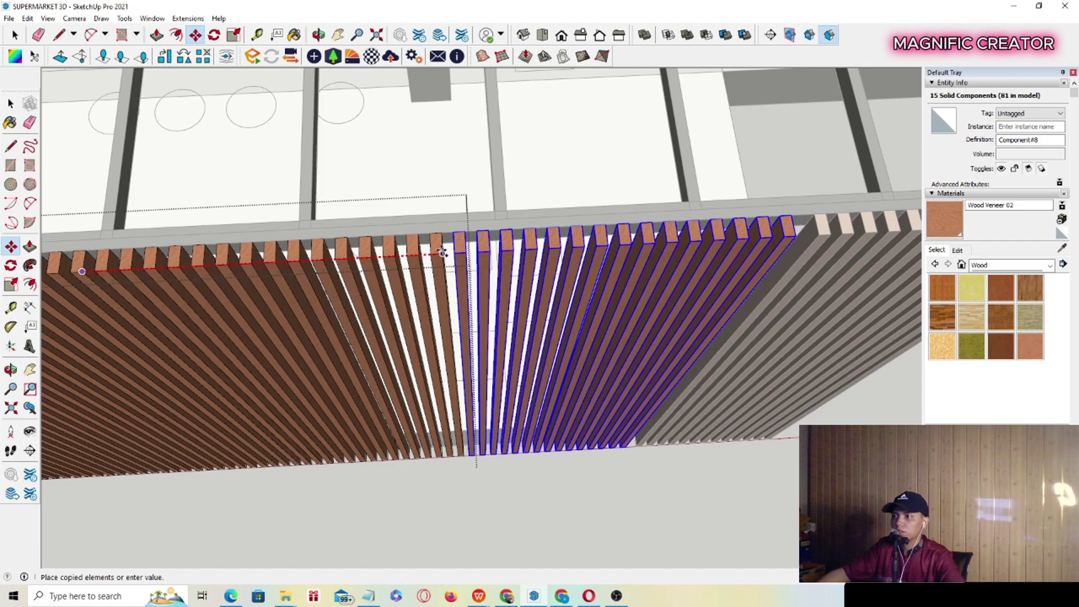
pyautogui.scroll(-2, 703, 275)
pyautogui.keyDown('shift'); pyautogui.moveTo(702, 275); pyautogui.dragTo(482, 277, button='middle'); pyautogui.keyUp('shift')
pyautogui.scroll(-1, 490, 284)
# Close the extended screen's group and delete the separate slat screen at the far end of the front beam.
pyautogui.press('space')
pyautogui.click(774, 395)
pyautogui.click(588, 284)
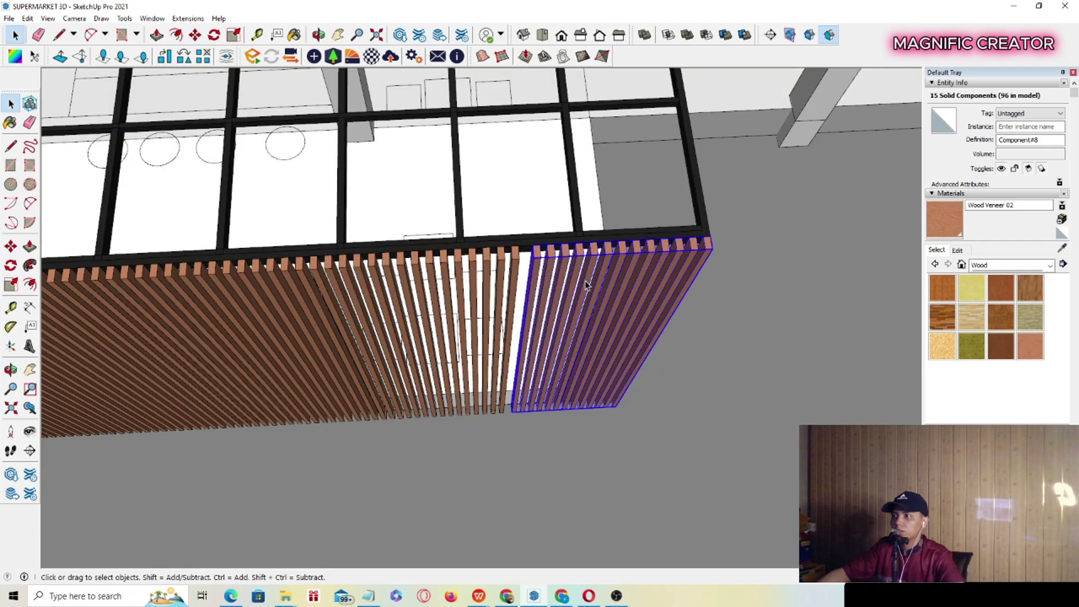
pyautogui.press('Delete')
# Reopen the front screen's group, select its last 22 slats and copy them evenly spaced past the beam's far corner.
pyautogui.doubleClick(513, 276)
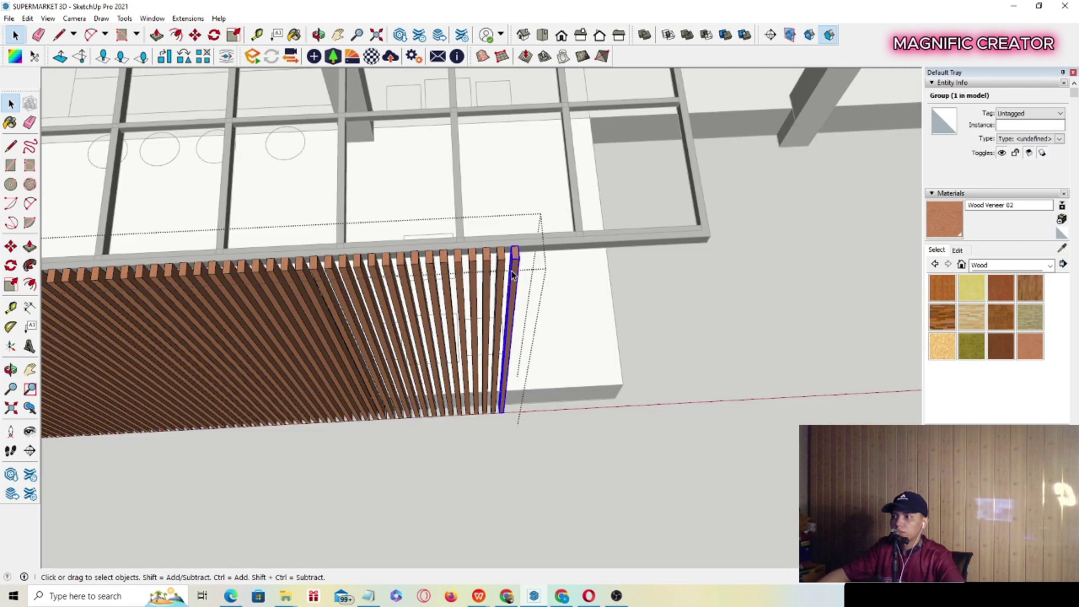
pyautogui.moveTo(347, 487); pyautogui.dragTo(347, 484)
pyautogui.scroll(5, 312, 328)
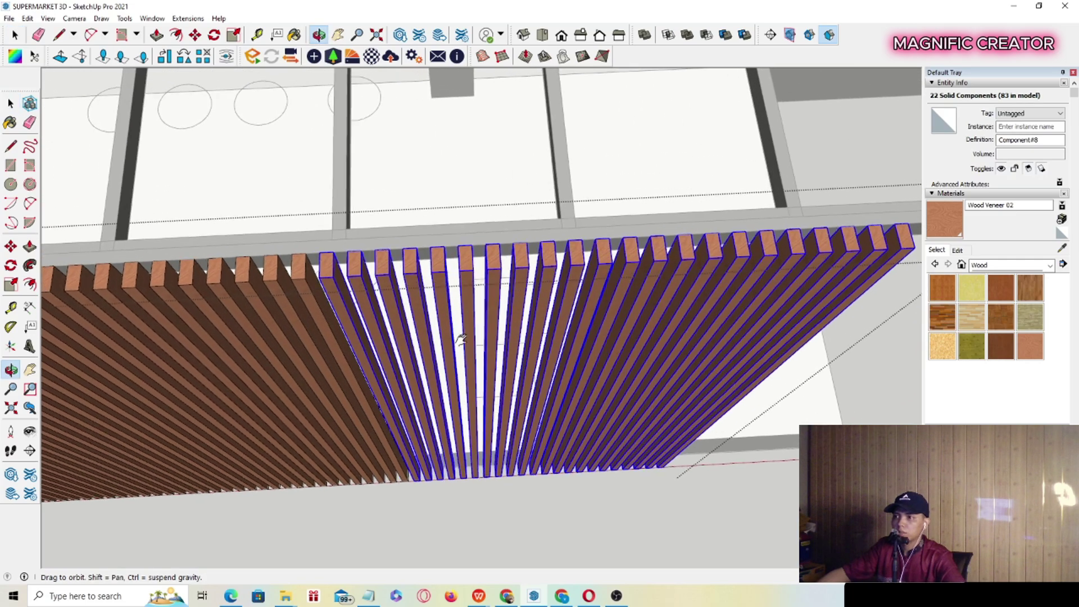
pyautogui.scroll(1, 304, 283)
pyautogui.press('ctrl')
pyautogui.click(305, 284)
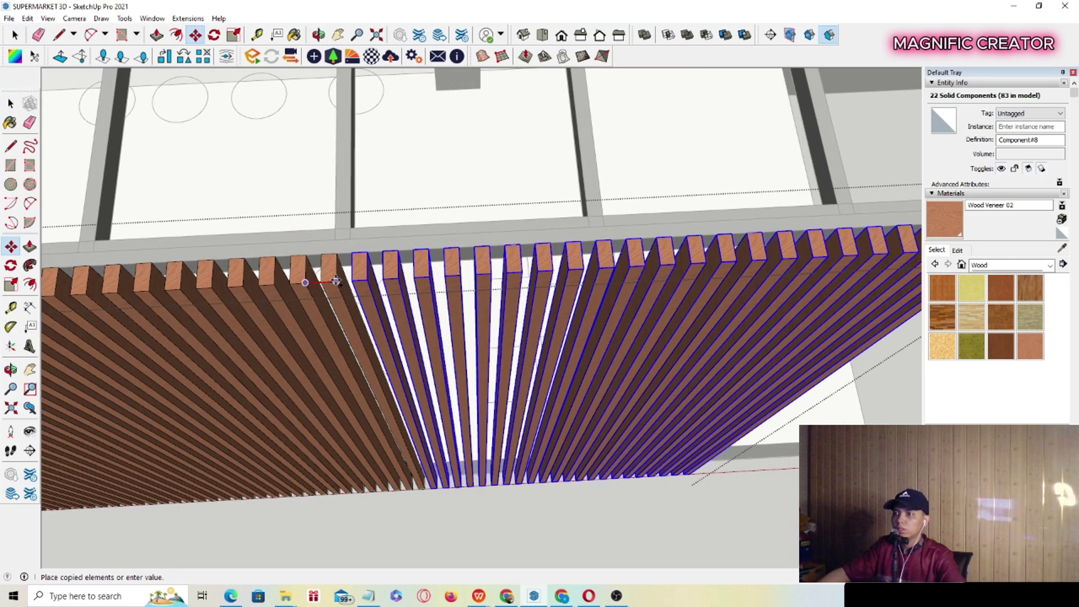
pyautogui.scroll(-4, 549, 266)
pyautogui.keyDown('shift'); pyautogui.moveTo(549, 266); pyautogui.dragTo(419, 299, button='middle'); pyautogui.keyUp('shift')
pyautogui.scroll(1, 419, 299)
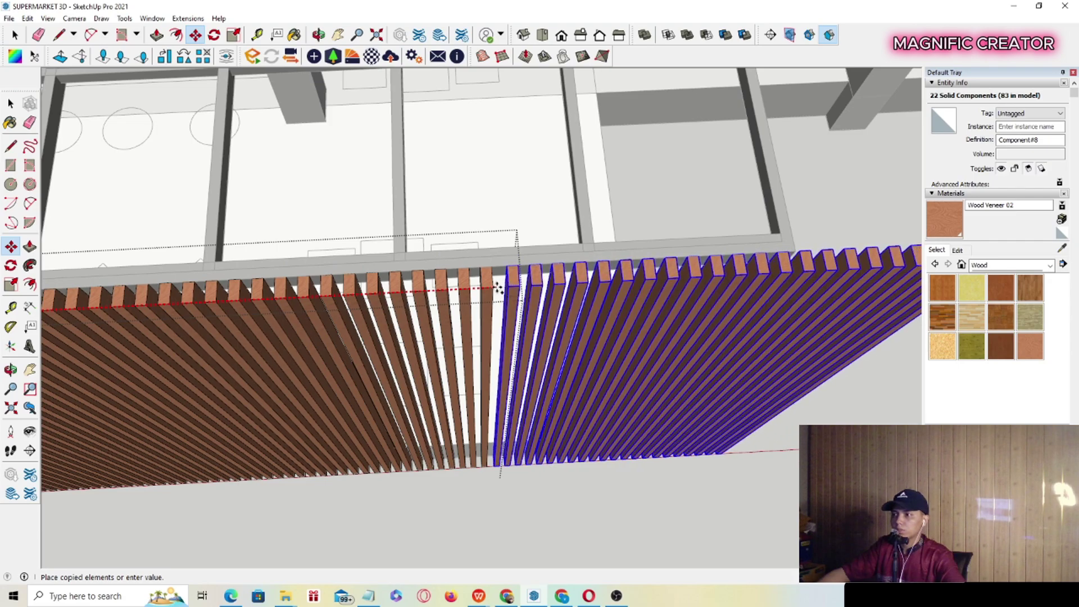
pyautogui.click(498, 287)
pyautogui.press('space')
# Delete the copied slats that overhang beyond the front beam's far corner.
pyautogui.scroll(-2, 514, 299)
pyautogui.keyDown('shift'); pyautogui.moveTo(515, 299); pyautogui.dragTo(415, 326, button='middle'); pyautogui.keyUp('shift')
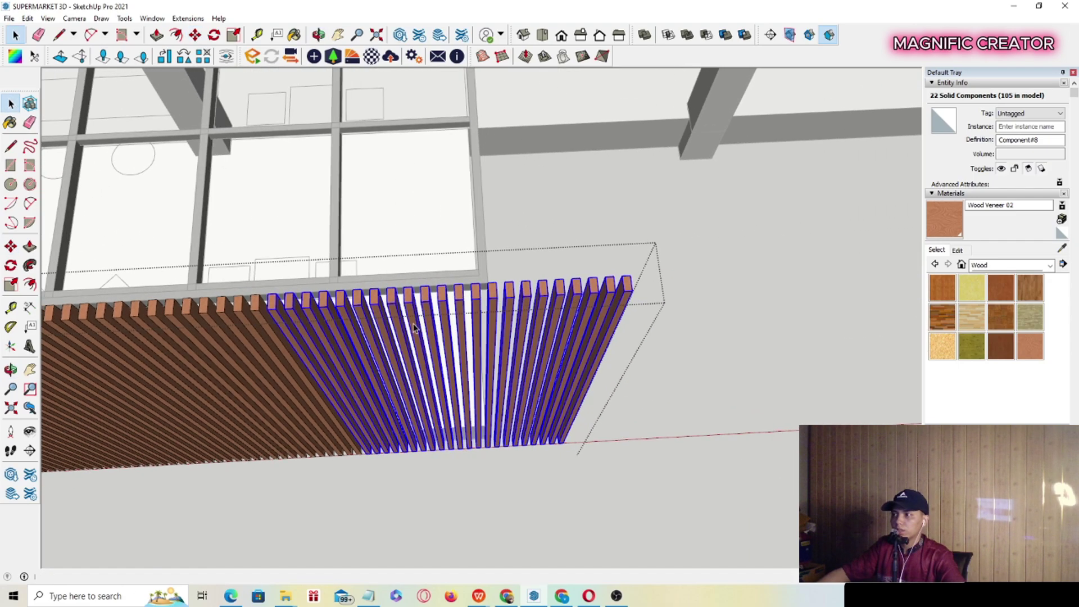
pyautogui.click(506, 300)
pyautogui.press('Delete')
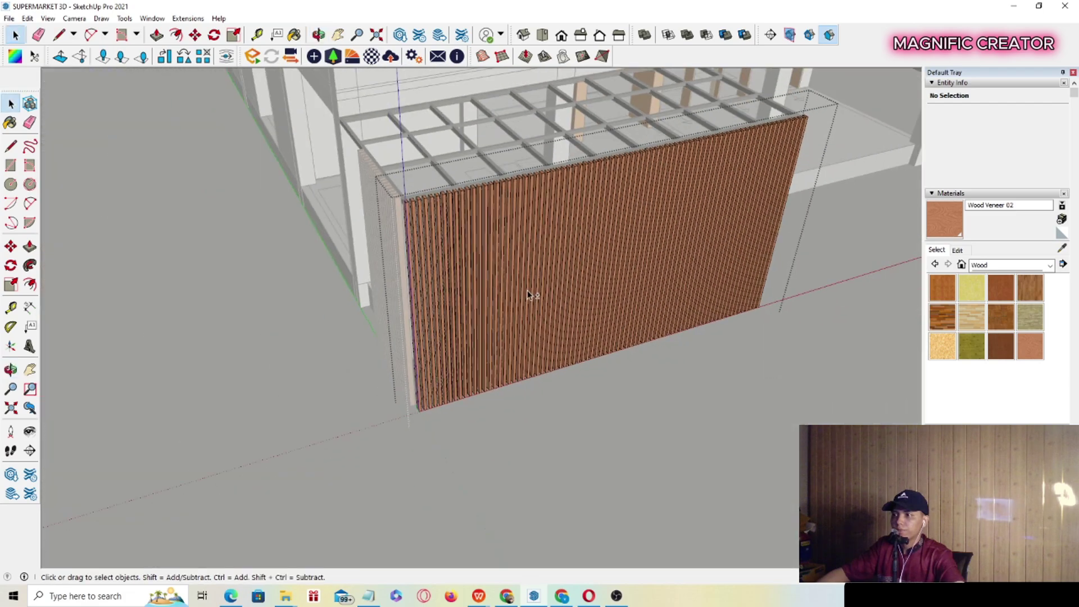
# Open the side screen's group and copy its 11 slats farthest from the corner along the side beam toward the building.
pyautogui.moveTo(527, 290); pyautogui.dragTo(554, 270, button='middle')
pyautogui.scroll(2, 554, 270)
pyautogui.keyDown('shift'); pyautogui.moveTo(438, 320); pyautogui.dragTo(458, 361, button='middle'); pyautogui.keyUp('shift')
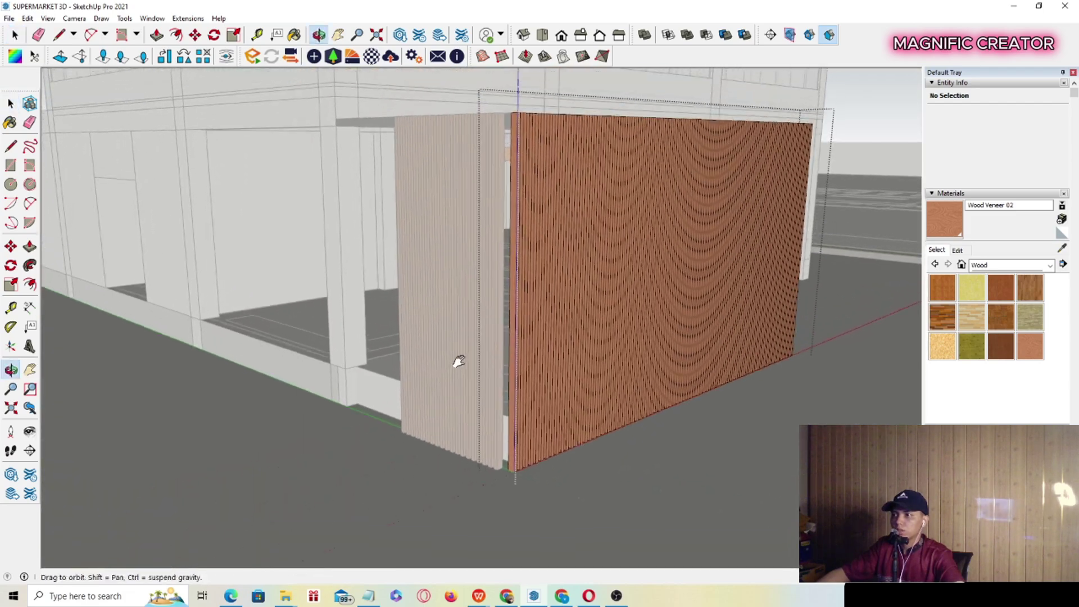
pyautogui.scroll(-1, 457, 309)
pyautogui.scroll(1, 438, 301)
pyautogui.click(437, 297)
pyautogui.doubleClick(436, 290)
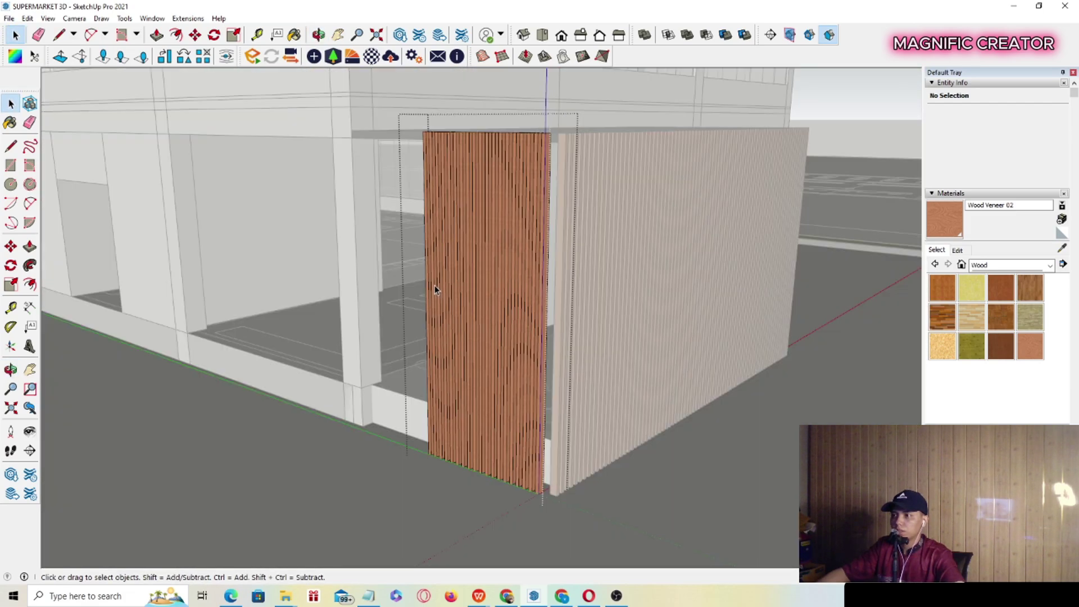
pyautogui.moveTo(434, 285); pyautogui.dragTo(515, 312, button='middle')
pyautogui.scroll(1, 515, 312)
pyautogui.scroll(1, 506, 275)
pyautogui.click(506, 273)
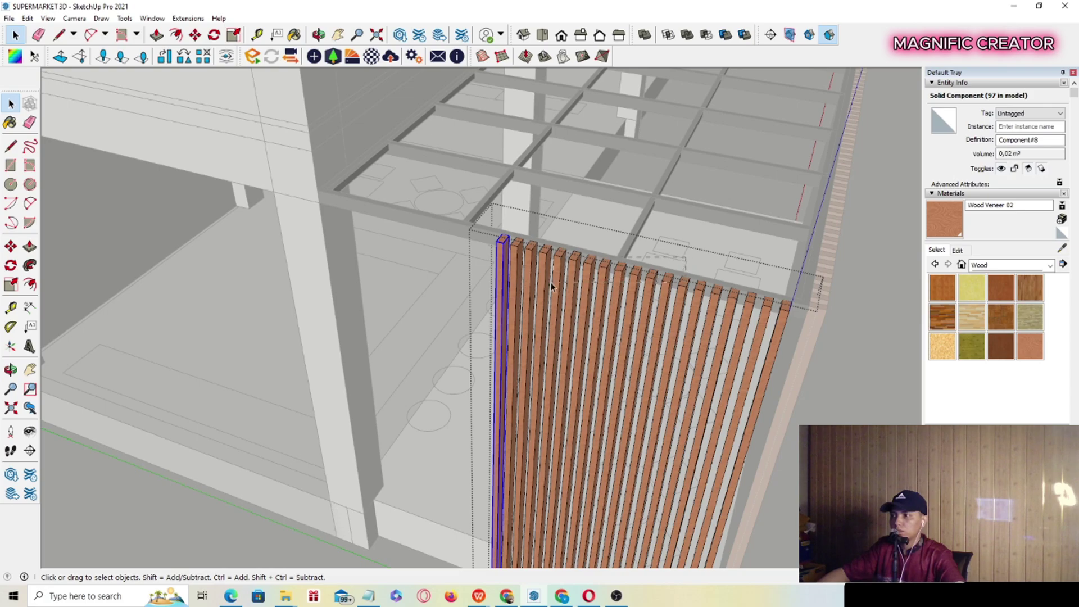
pyautogui.moveTo(551, 283); pyautogui.dragTo(440, 330)
pyautogui.scroll(1, 642, 304)
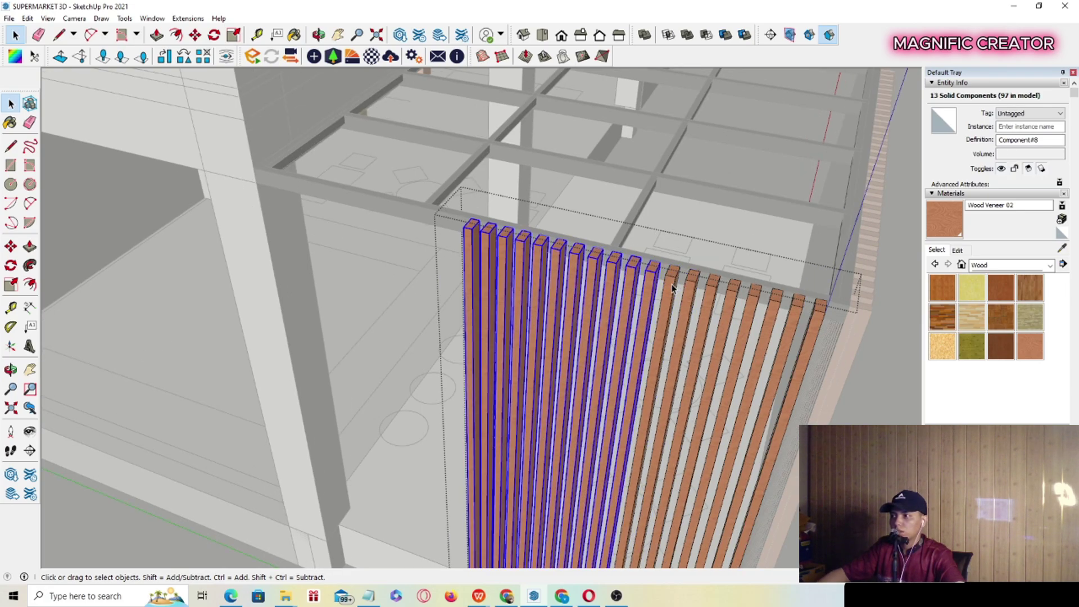
pyautogui.scroll(1, 673, 289)
pyautogui.press('m')
pyautogui.click(670, 322)
pyautogui.press('ctrl')
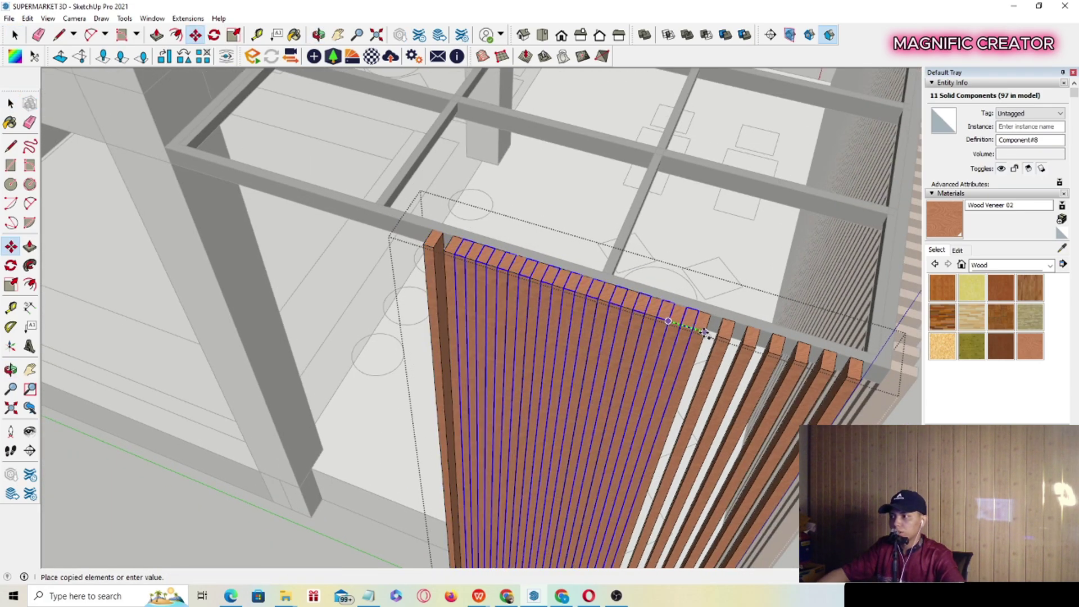
pyautogui.keyDown('shift'); pyautogui.moveTo(619, 315); pyautogui.dragTo(691, 338, button='middle'); pyautogui.keyUp('shift')
pyautogui.click(502, 270)
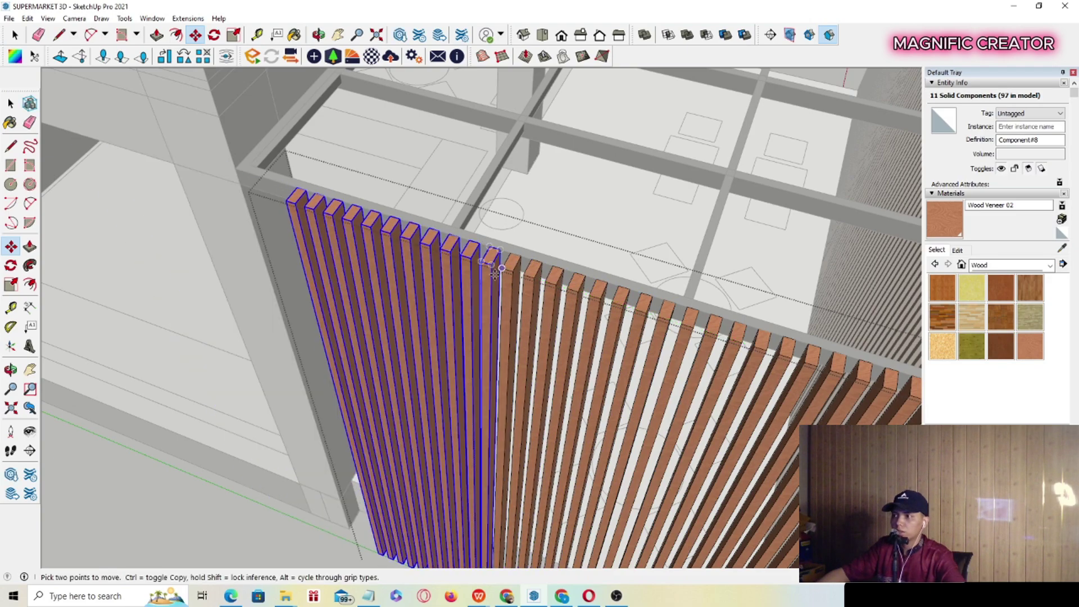
# Copy the side screen's three end slats into the remaining gap beside the building, keeping the same spacing.
pyautogui.moveTo(502, 269); pyautogui.dragTo(338, 270, button='middle')
pyautogui.press('space')
pyautogui.click(343, 274)
pyautogui.keyDown('shift'); pyautogui.click(380, 273); pyautogui.keyUp('shift')
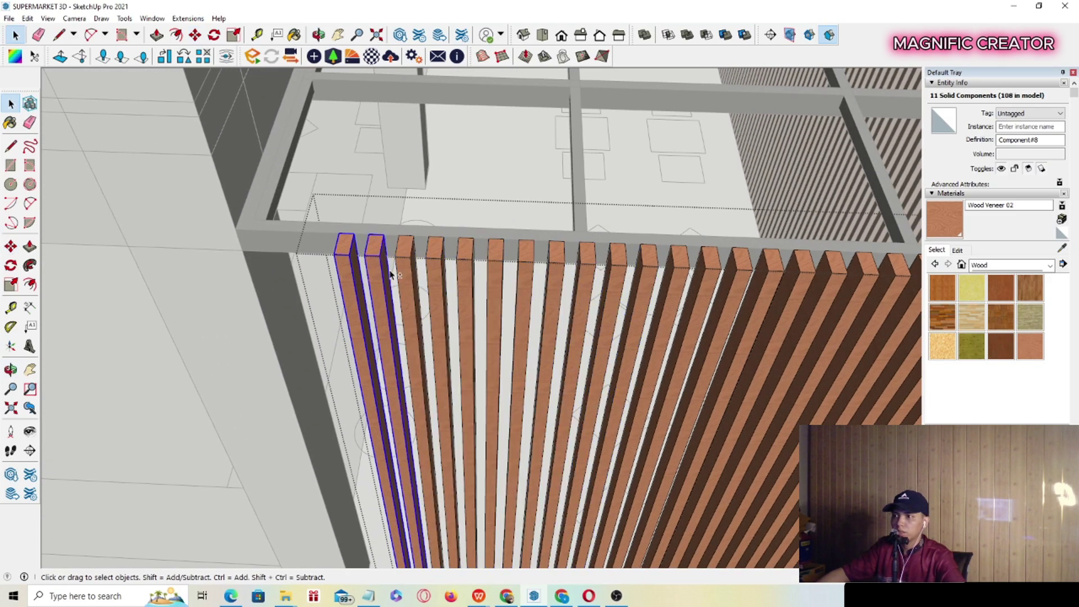
pyautogui.keyDown('shift'); pyautogui.click(411, 272); pyautogui.keyUp('shift')
pyautogui.moveTo(410, 273); pyautogui.dragTo(459, 313, button='middle')
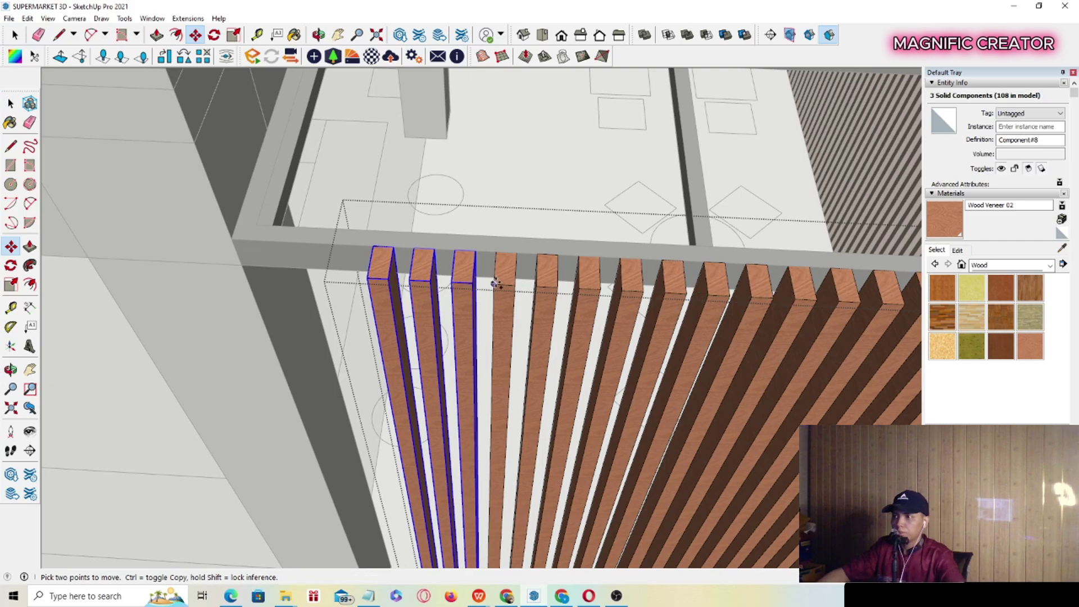
pyautogui.click(495, 283)
pyautogui.press('ctrl')
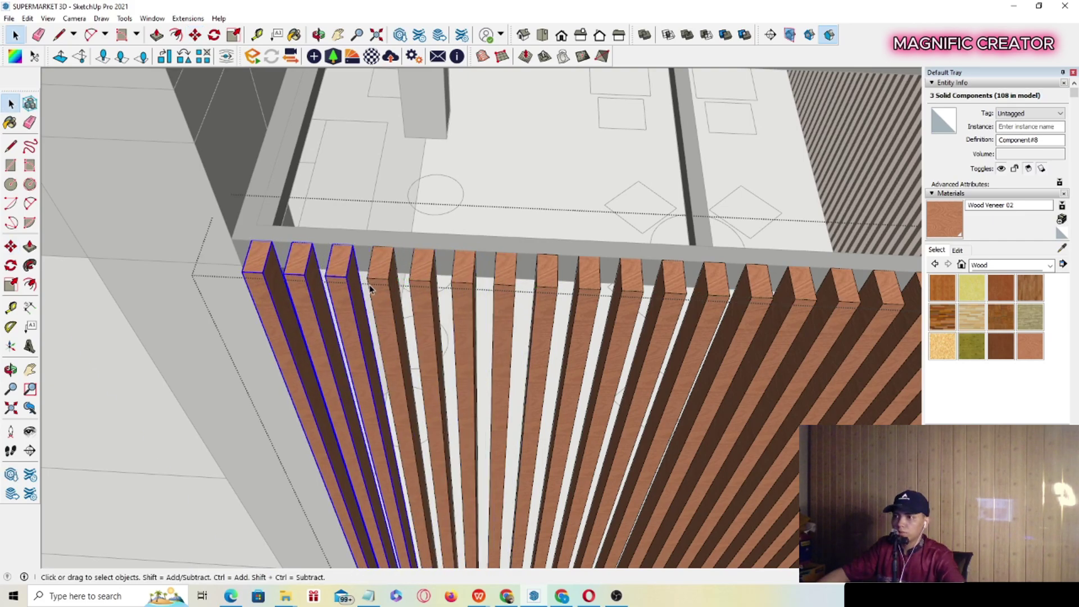
# Select all side screen slats and scale their height from the lower edge up to the top of the building's door opening.
pyautogui.scroll(-5, 371, 304)
pyautogui.moveTo(373, 318); pyautogui.dragTo(462, 368, button='middle')
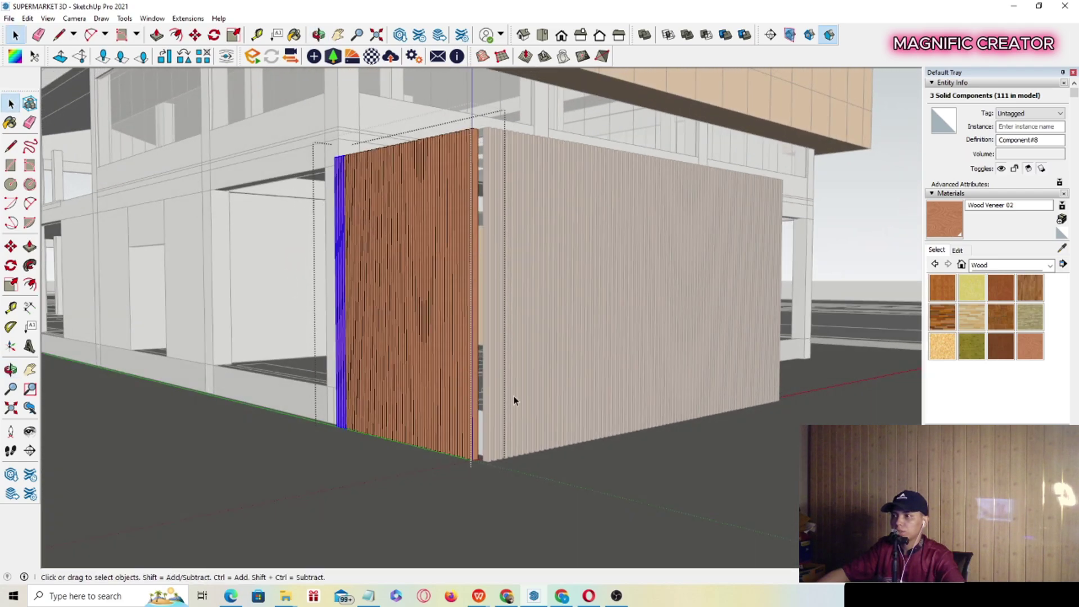
pyautogui.hotkey('ctrl', 'a')
pyautogui.moveTo(410, 421); pyautogui.dragTo(404, 389, button='middle')
pyautogui.press('s')
pyautogui.press('space')
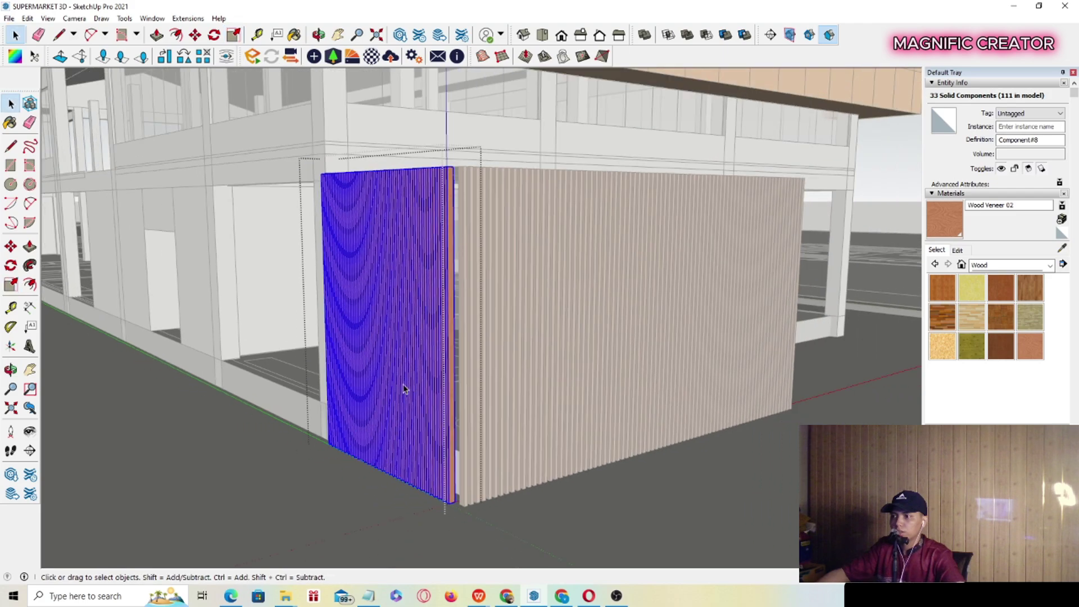
pyautogui.scroll(5, 258, 533)
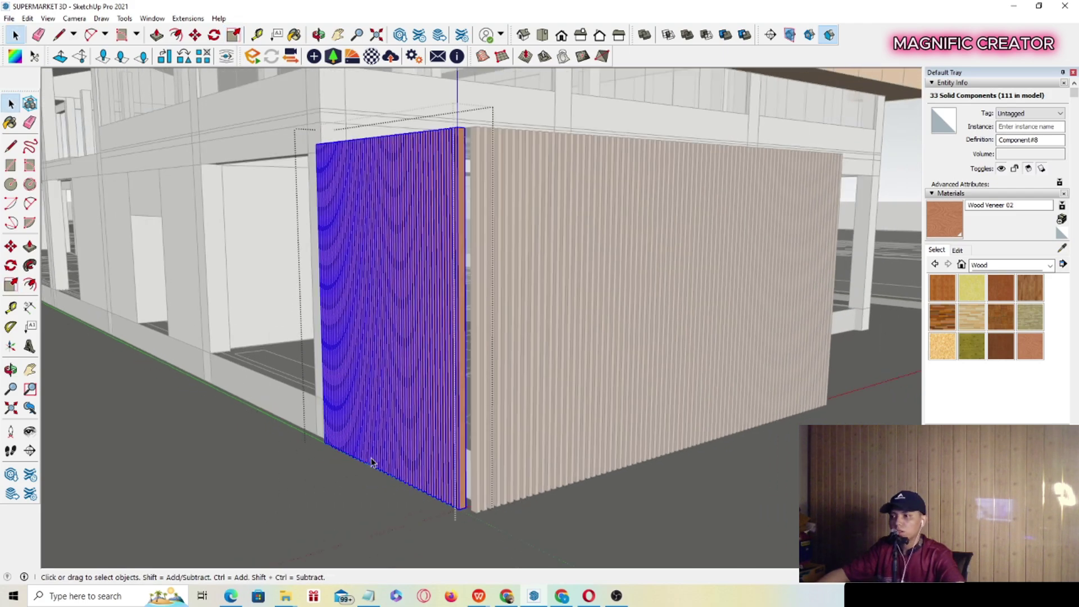
pyautogui.moveTo(258, 533); pyautogui.dragTo(380, 479, button='middle')
pyautogui.press('s')
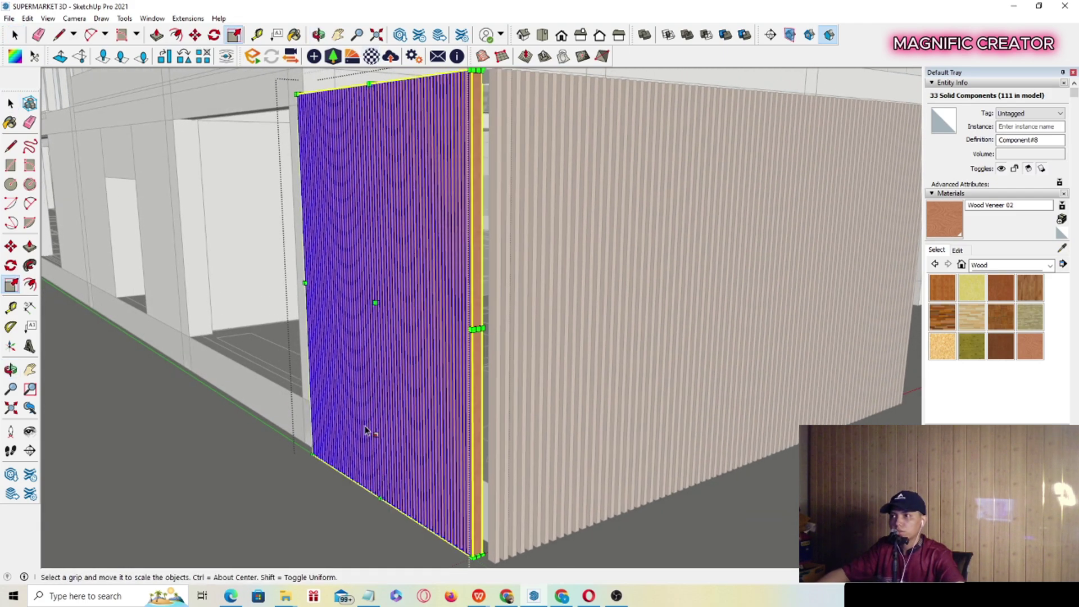
pyautogui.moveTo(386, 497); pyautogui.dragTo(103, 184)
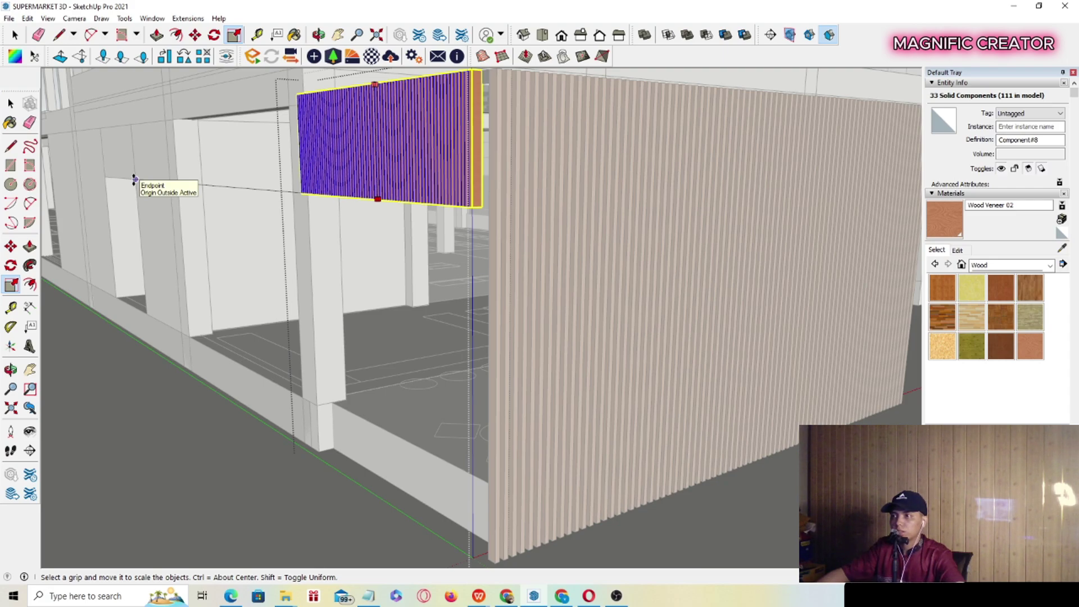
pyautogui.moveTo(135, 179); pyautogui.dragTo(135, 180)
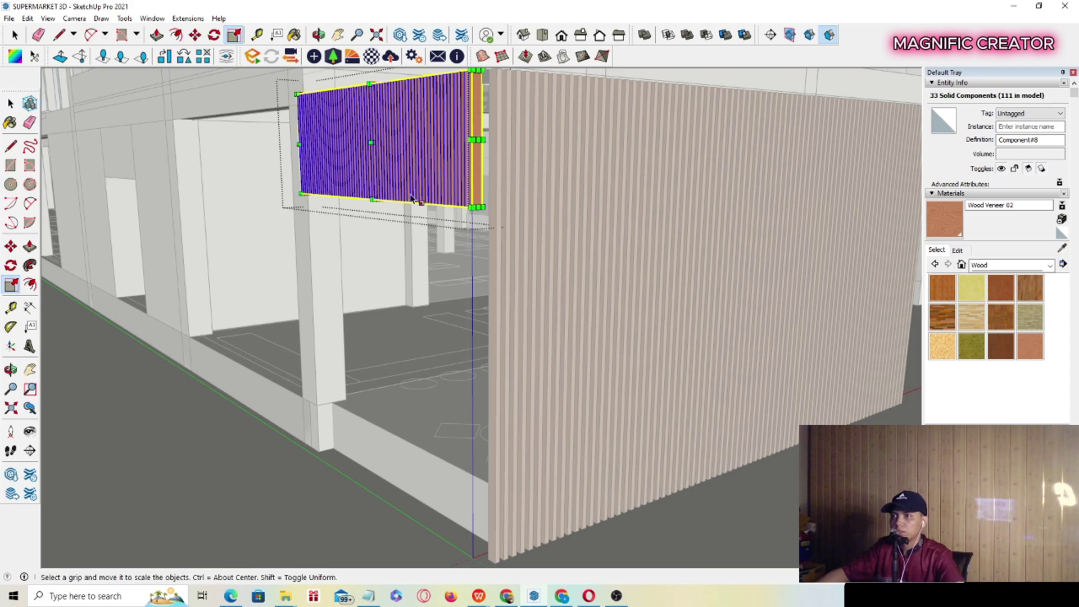
# Close the side screen's group and copy the shortened screen straight down to form a lower band at the base.
pyautogui.press('space')
pyautogui.scroll(-3, 410, 199)
pyautogui.click(582, 203)
pyautogui.click(397, 171)
pyautogui.scroll(1, 442, 192)
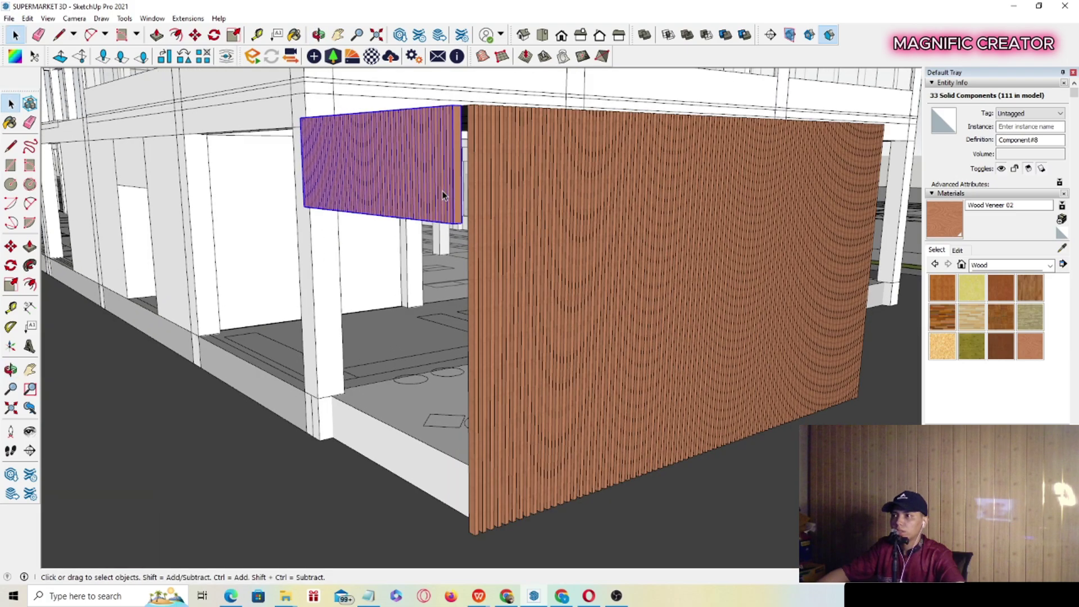
pyautogui.hotkey('ctrl', 'g')
pyautogui.moveTo(443, 195); pyautogui.dragTo(448, 179, button='middle')
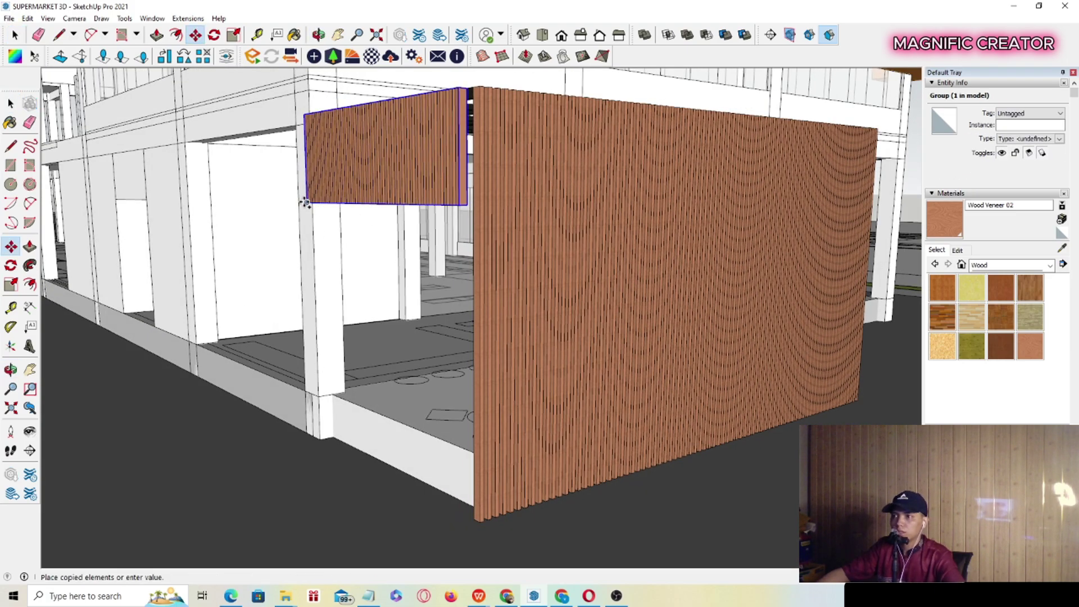
pyautogui.click(305, 453)
pyautogui.press('space')
pyautogui.scroll(-2, 422, 347)
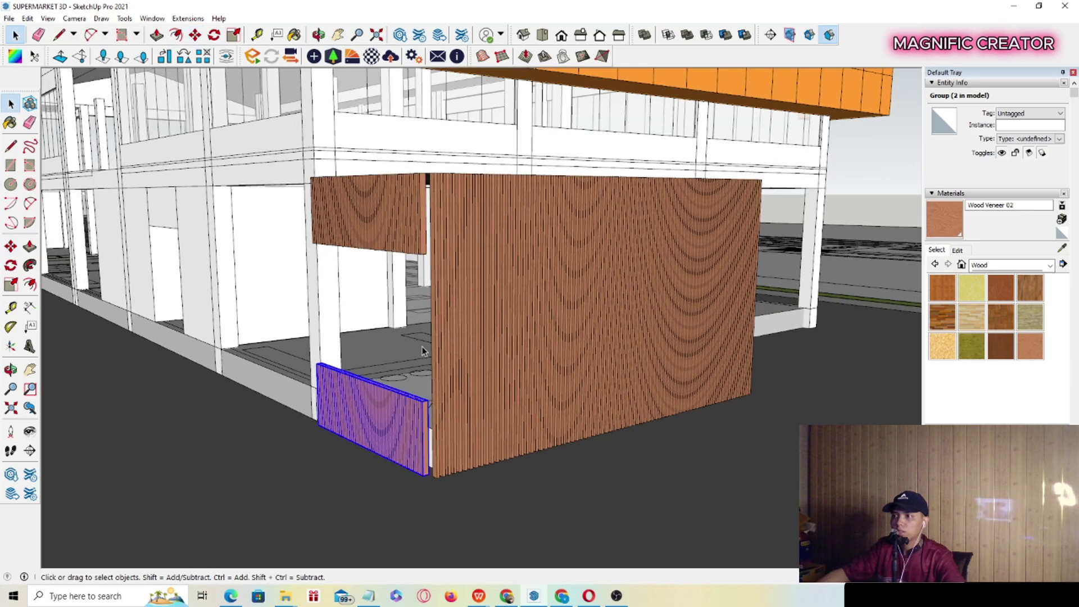
# Scale the front slat screen's height from its lower edge up to the underside of the upper side band.
pyautogui.doubleClick(459, 274)
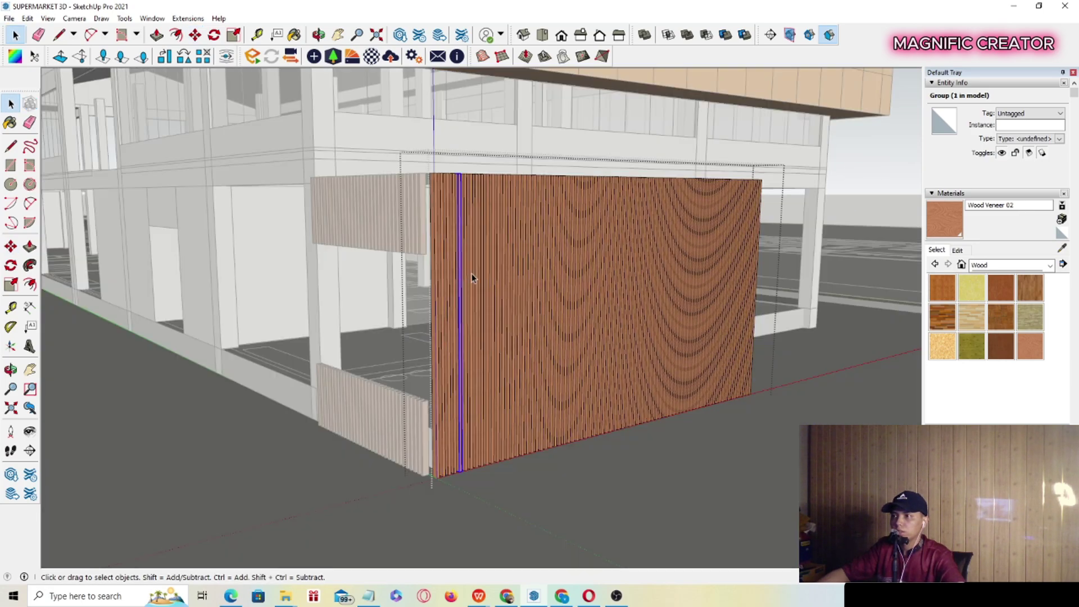
pyautogui.scroll(-2, 629, 320)
pyautogui.click(831, 319)
pyautogui.scroll(3, 675, 298)
pyautogui.moveTo(496, 388); pyautogui.dragTo(592, 429, button='middle')
pyautogui.press('s')
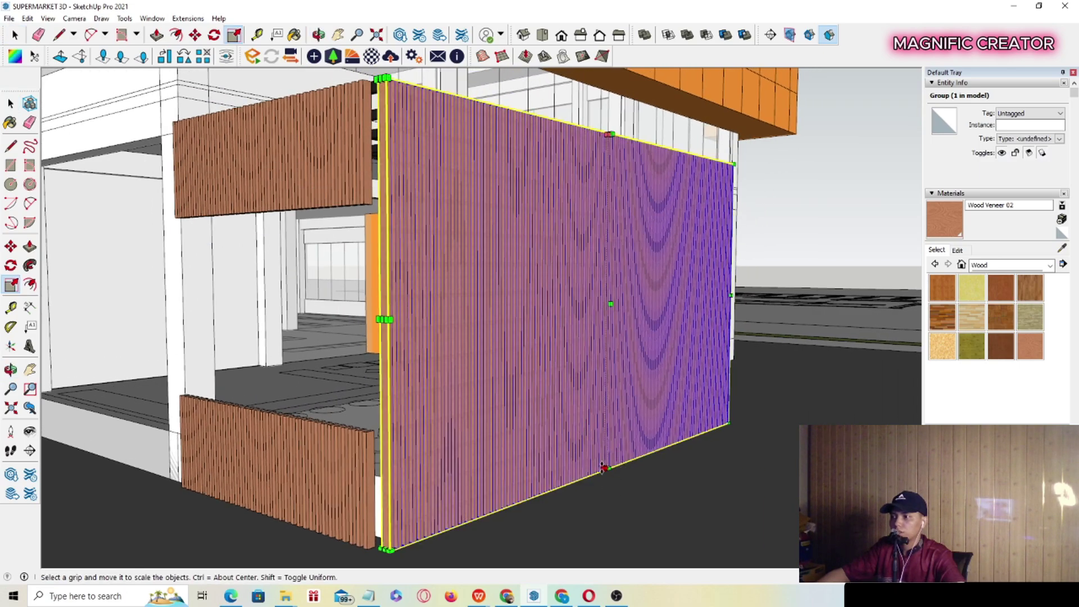
pyautogui.moveTo(603, 467); pyautogui.dragTo(367, 206)
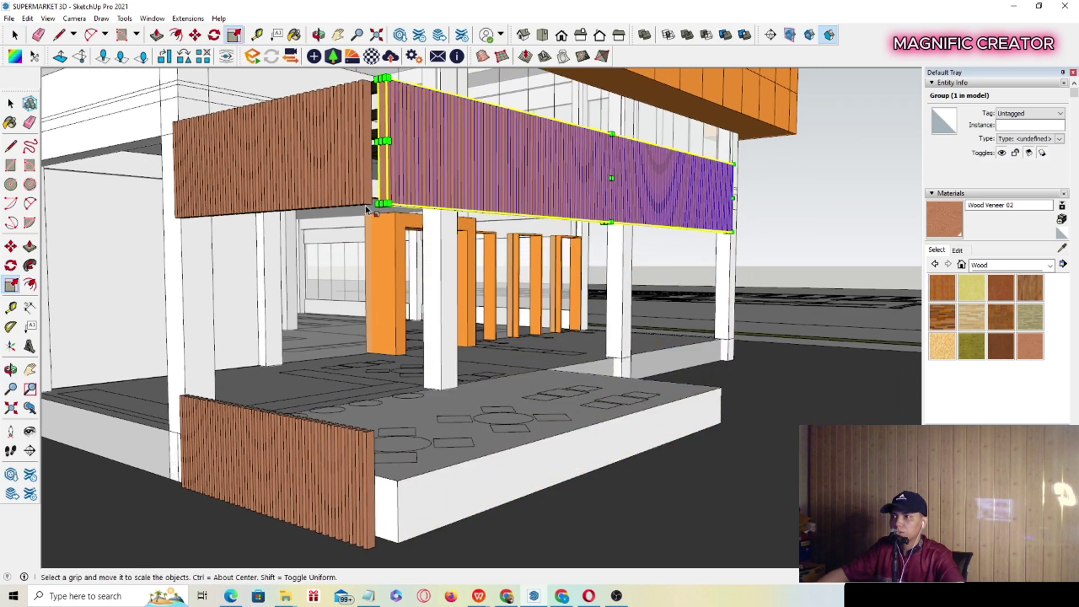
# Copy the shortened front screen straight down to form a lower front band at the base.
pyautogui.moveTo(366, 205); pyautogui.dragTo(505, 189, button='middle')
pyautogui.press('space')
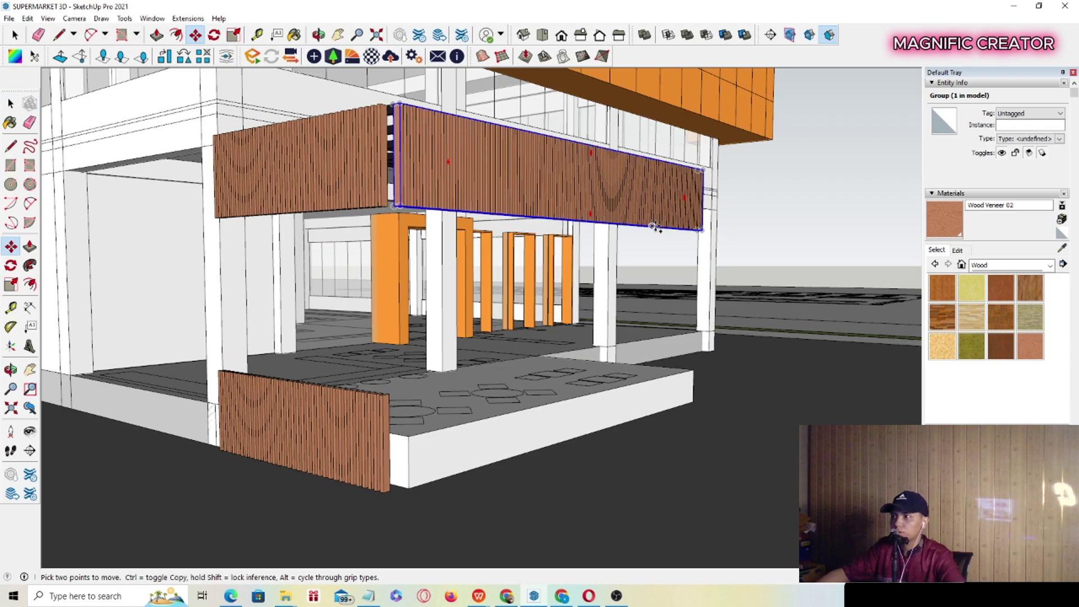
pyautogui.press('ctrl')
pyautogui.click(654, 226)
pyautogui.click(641, 480)
pyautogui.press('space')
pyautogui.moveTo(641, 479); pyautogui.dragTo(548, 399, button='middle')
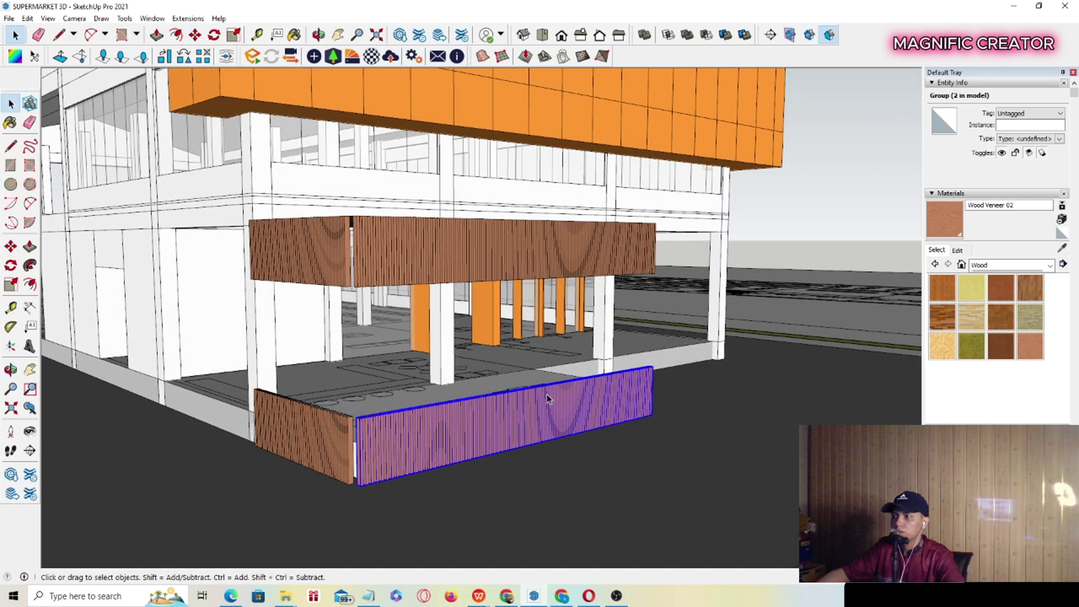
# Draw a small rectangle on the terrace floor beside the lower front band and extrude it upward as a height-reference box.
pyautogui.scroll(2, 353, 428)
pyautogui.moveTo(353, 429); pyautogui.dragTo(583, 399, button='middle')
pyautogui.scroll(3, 624, 433)
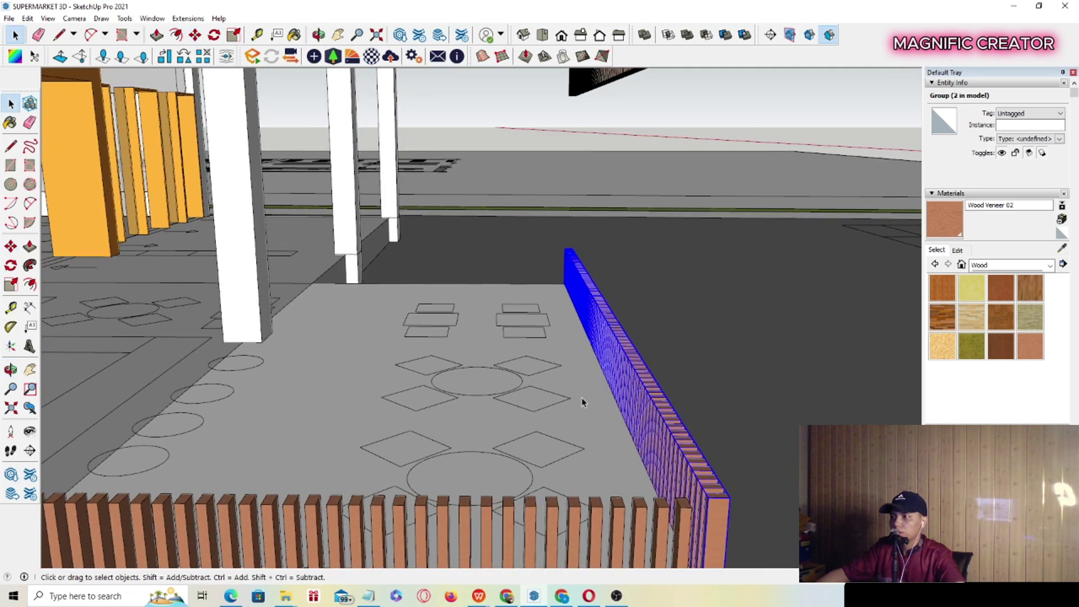
pyautogui.scroll(2, 582, 402)
pyautogui.press('r')
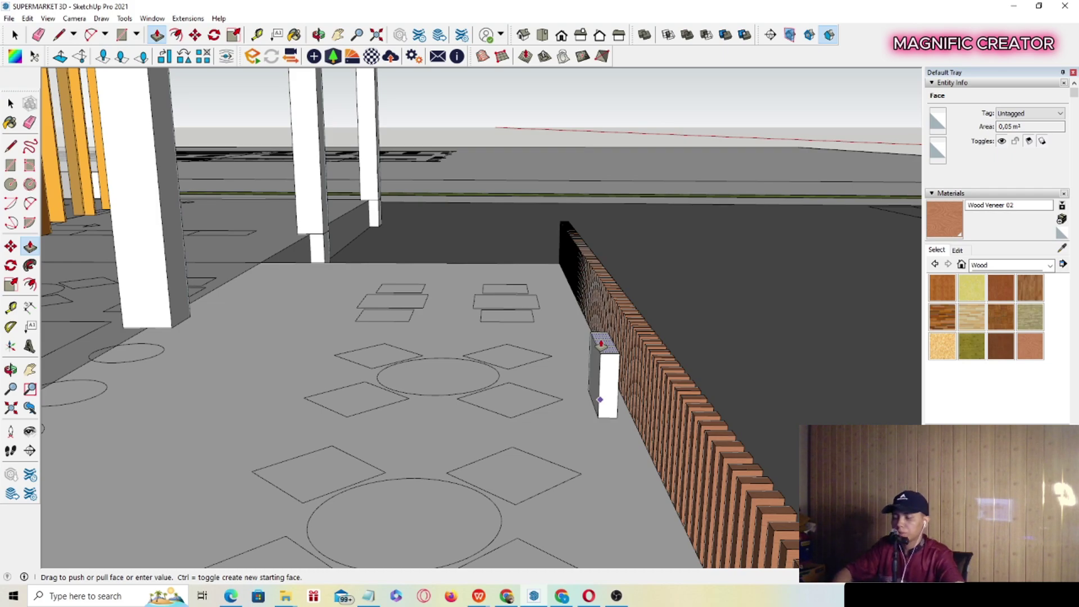
pyautogui.click(657, 363)
pyautogui.moveTo(658, 363); pyautogui.dragTo(595, 331, button='middle')
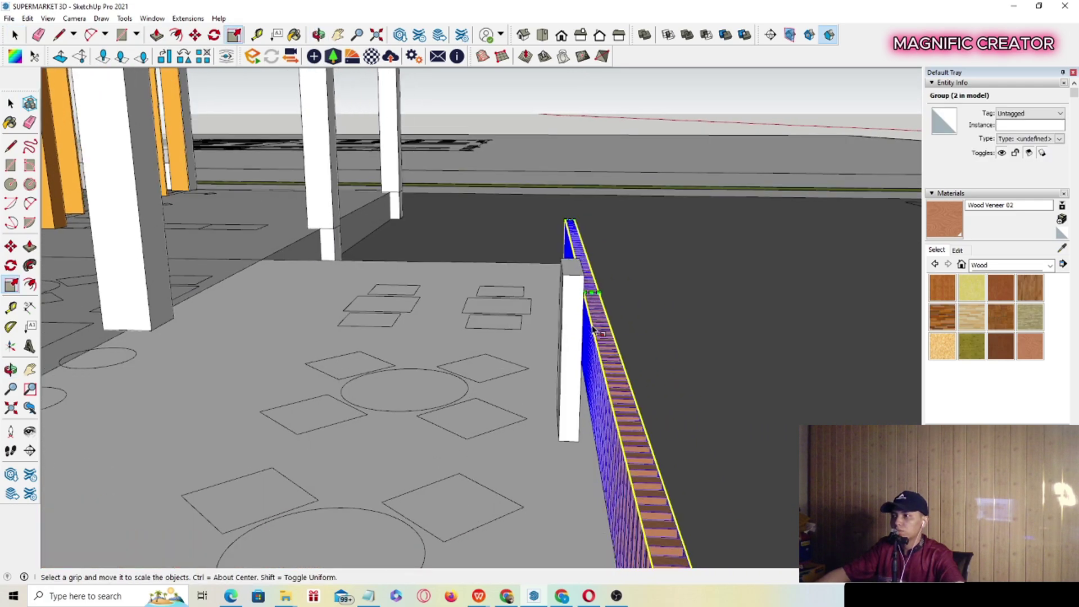
# Scale the lower front and side bands vertically to match the height of the reference box.
pyautogui.moveTo(594, 292); pyautogui.dragTo(578, 272)
pyautogui.press('space')
pyautogui.scroll(-3, 577, 272)
pyautogui.moveTo(594, 336); pyautogui.dragTo(403, 374, button='middle')
pyautogui.click(255, 449)
pyautogui.press('s')
pyautogui.moveTo(254, 449); pyautogui.dragTo(154, 402, button='middle')
pyautogui.moveTo(155, 401); pyautogui.dragTo(442, 386)
pyautogui.press('space')
pyautogui.moveTo(442, 385)
pyautogui.mouseDown(button='middle')
pyautogui.moveTo(400, 424)
pyautogui.moveTo(435, 382)
pyautogui.mouseUp(button='middle')
# Copy the end slats inside the lower front and side band groups toward the corner to close its gap.
pyautogui.doubleClick(435, 382)
pyautogui.click(435, 382)
pyautogui.scroll(3, 438, 348)
pyautogui.press('m')
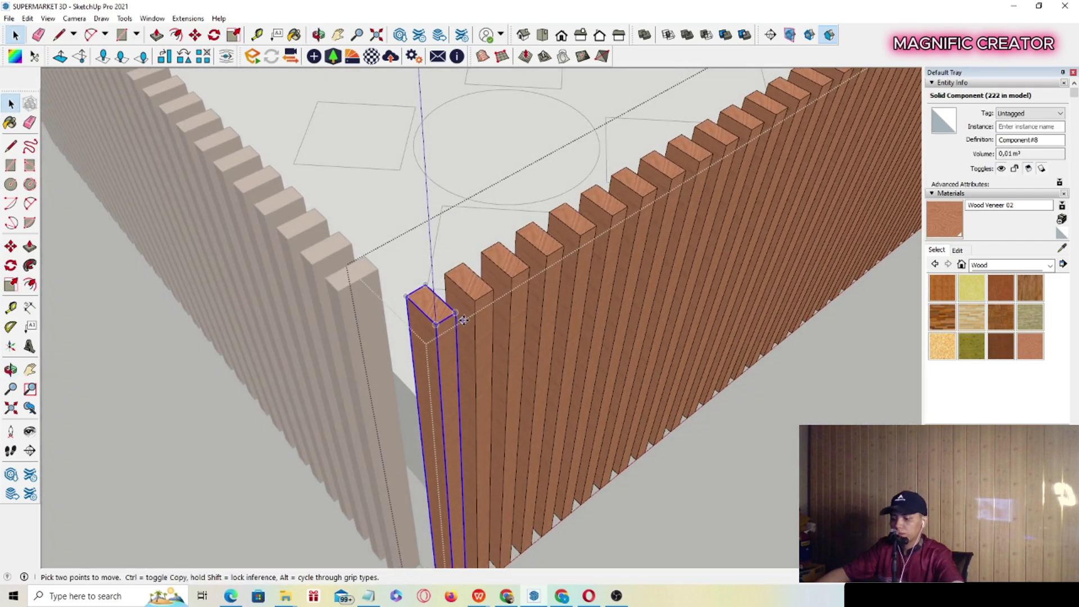
pyautogui.click(429, 346)
pyautogui.moveTo(429, 350); pyautogui.dragTo(545, 361, button='middle')
pyautogui.scroll(3, 545, 361)
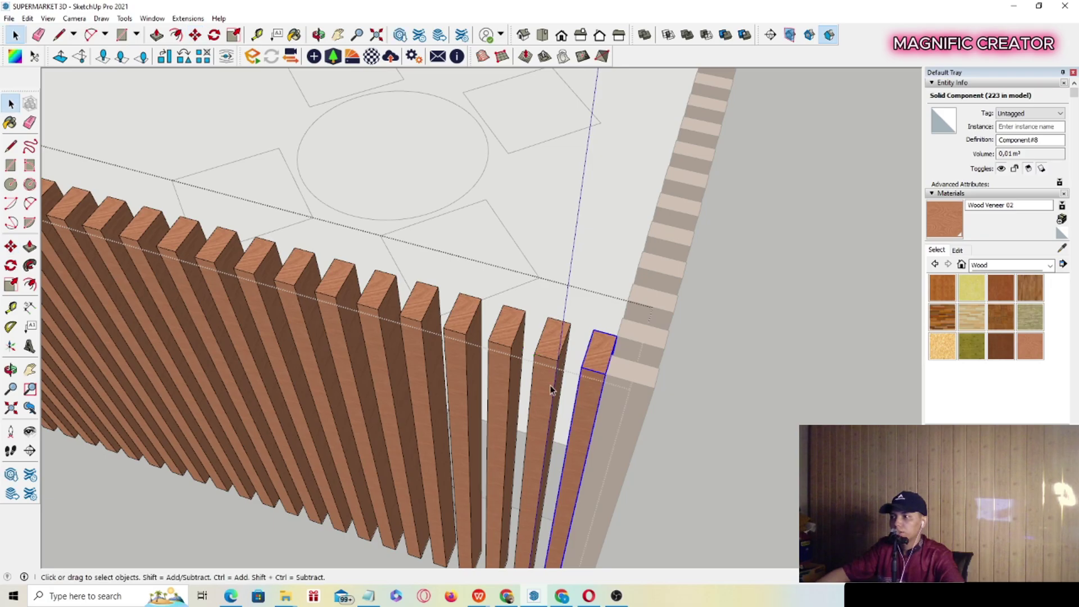
pyautogui.scroll(-5, 550, 386)
pyautogui.click(787, 344)
# Open the upper front band's group and copy its end slat one spacing toward the corner.
pyautogui.moveTo(787, 344); pyautogui.dragTo(531, 278, button='middle')
pyautogui.scroll(-5, 574, 400)
pyautogui.scroll(3, 439, 230)
pyautogui.moveTo(438, 231); pyautogui.dragTo(487, 300, button='middle')
pyautogui.scroll(-4, 464, 319)
pyautogui.scroll(3, 486, 299)
pyautogui.scroll(3, 487, 299)
pyautogui.doubleClick(499, 248)
pyautogui.click(499, 248)
pyautogui.moveTo(498, 247); pyautogui.dragTo(500, 340, button='middle')
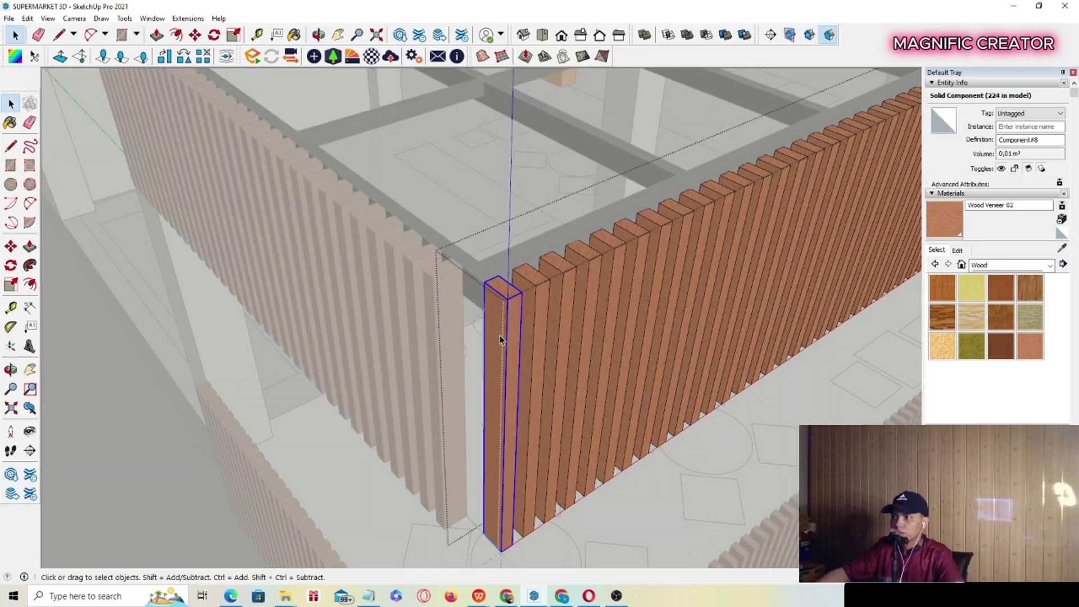
pyautogui.scroll(2, 499, 298)
pyautogui.moveTo(500, 298)
pyautogui.mouseDown(button='middle')
pyautogui.moveTo(495, 325)
pyautogui.moveTo(500, 305)
pyautogui.mouseUp(button='middle')
pyautogui.press('m')
pyautogui.click(521, 301)
pyautogui.press('ctrl')
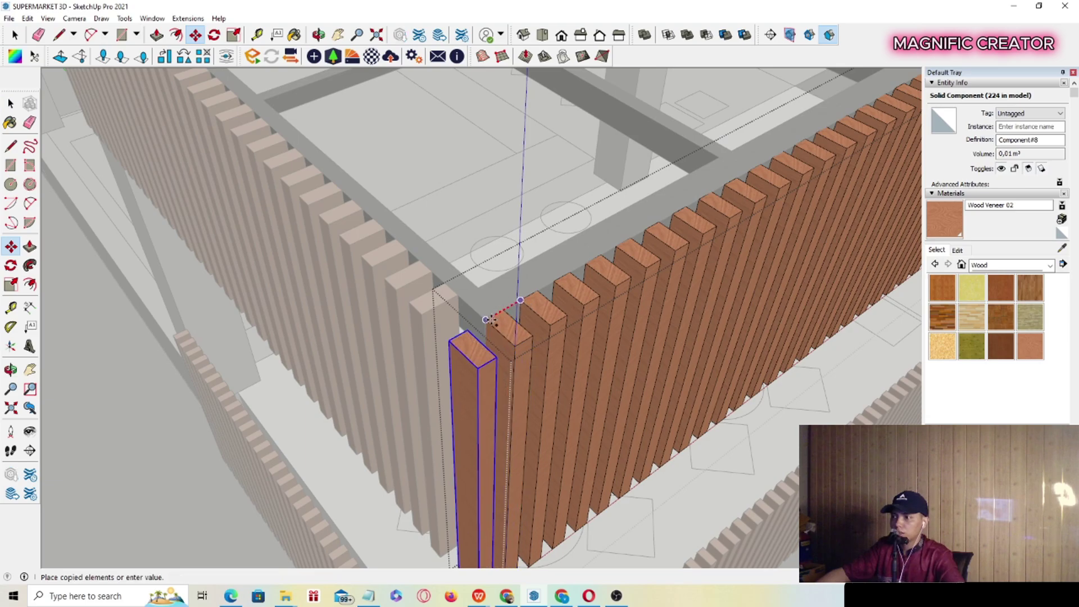
# Copy the upper side band's end slat one spacing toward the corner, then close the group.
pyautogui.moveTo(435, 316); pyautogui.dragTo(434, 315, button='middle')
pyautogui.click(434, 315)
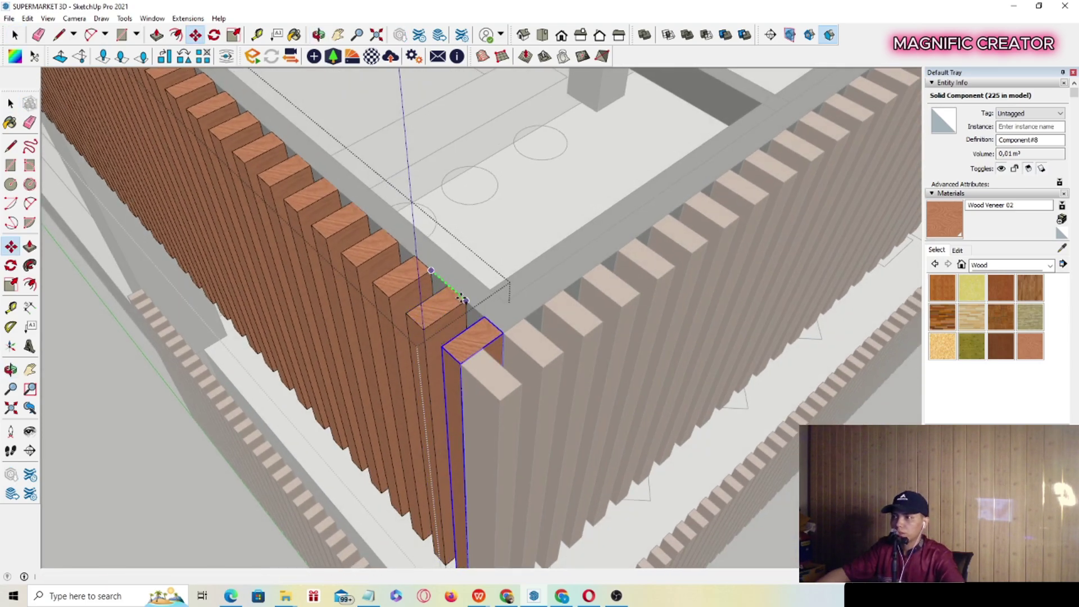
pyautogui.click(466, 301)
pyautogui.press('space')
pyautogui.scroll(-7, 466, 314)
pyautogui.click(693, 475)
# Draw a 50 x 90 mm rotated rectangle on top of the pergola frame's front corner.
pyautogui.scroll(-3, 693, 474)
pyautogui.moveTo(693, 475); pyautogui.dragTo(337, 448, button='middle')
pyautogui.scroll(5, 332, 456)
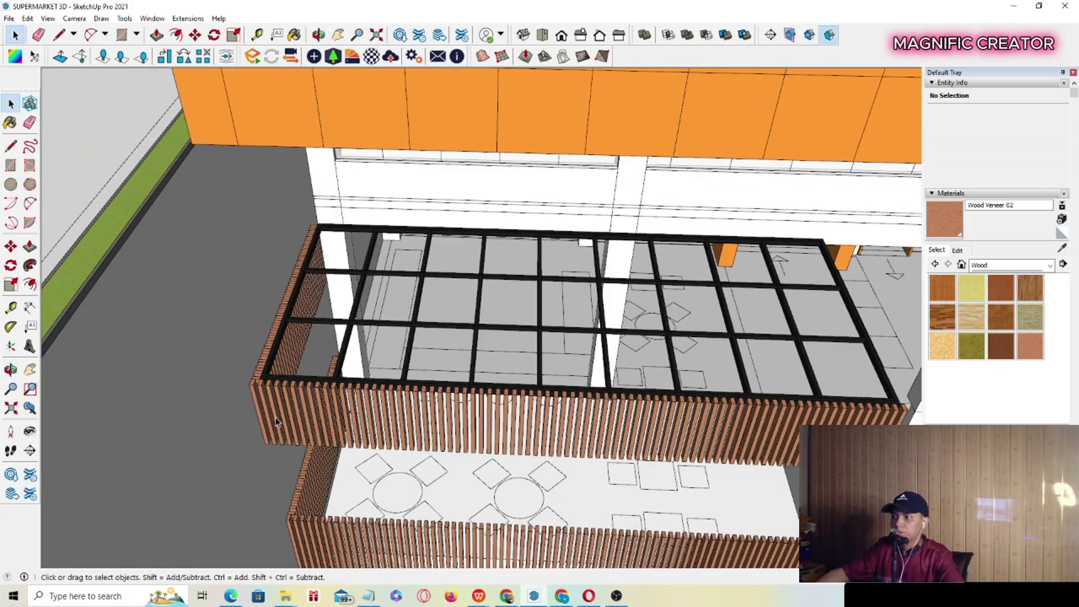
pyautogui.scroll(10, 276, 421)
pyautogui.moveTo(326, 414); pyautogui.dragTo(311, 407, button='middle')
pyautogui.moveTo(308, 359); pyautogui.dragTo(124, 237, button='middle')
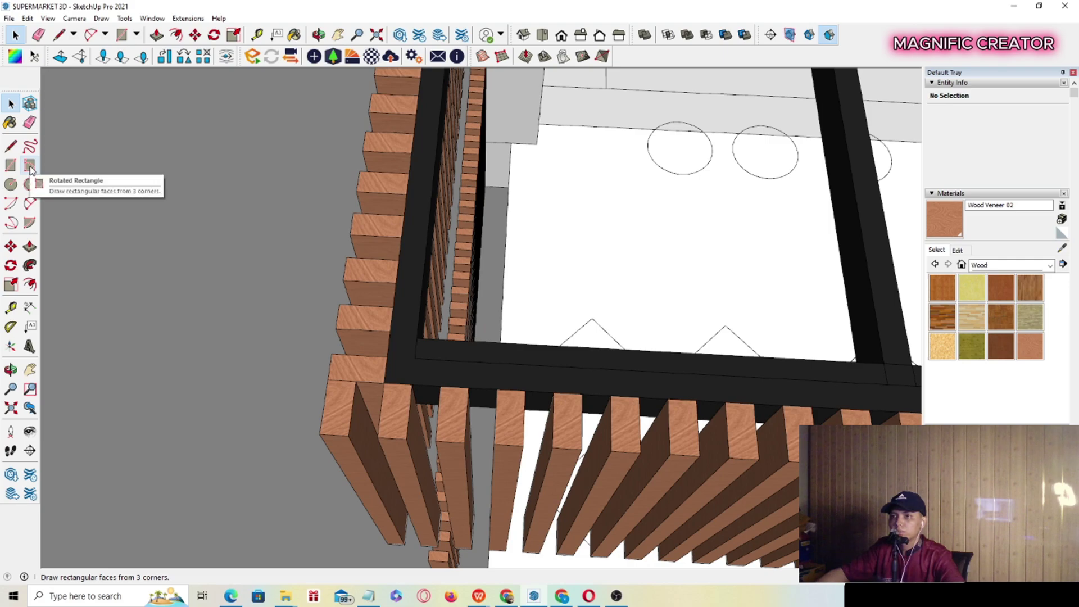
pyautogui.scroll(2, 463, 352)
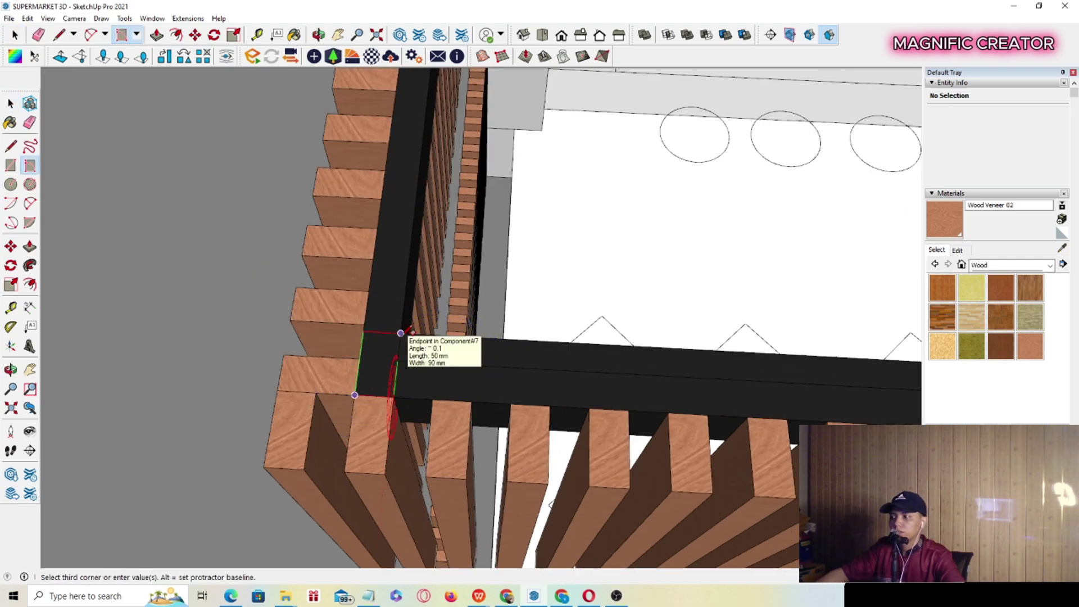
pyautogui.click(401, 332)
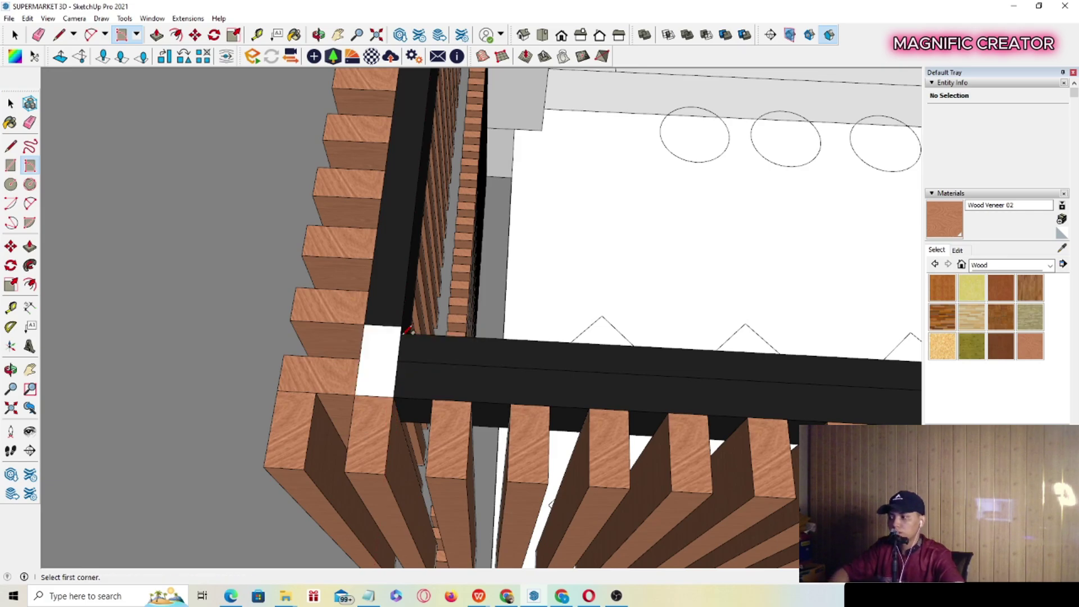
# Extrude the corner rectangle down to floor level as a post and group its geometry.
pyautogui.moveTo(394, 389); pyautogui.dragTo(563, 438, button='middle')
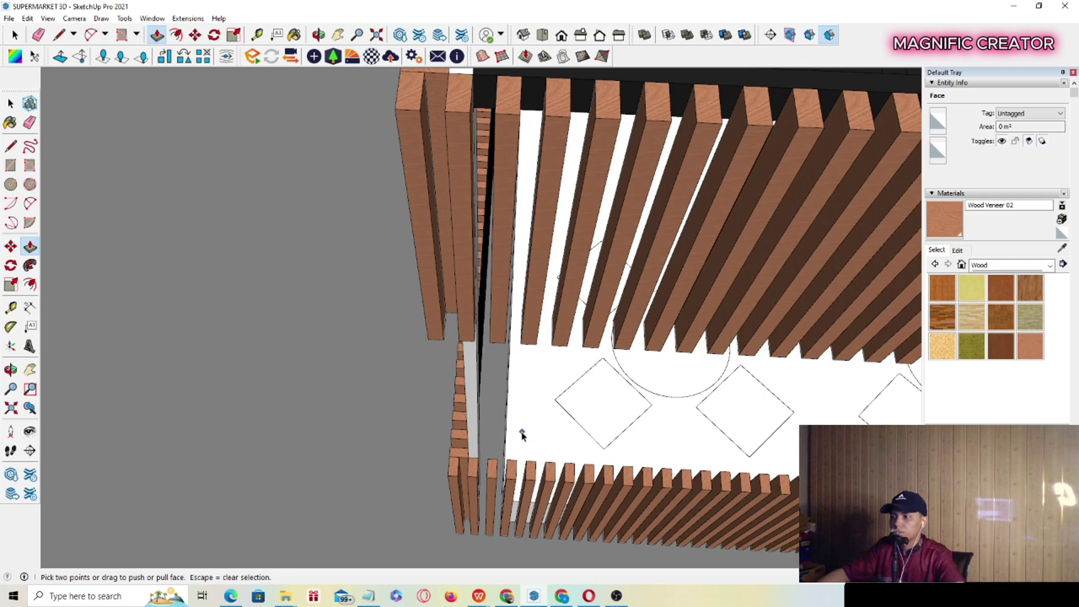
pyautogui.press('space')
pyautogui.scroll(-2, 475, 414)
pyautogui.rightClick(479, 409)
pyautogui.click(483, 504)
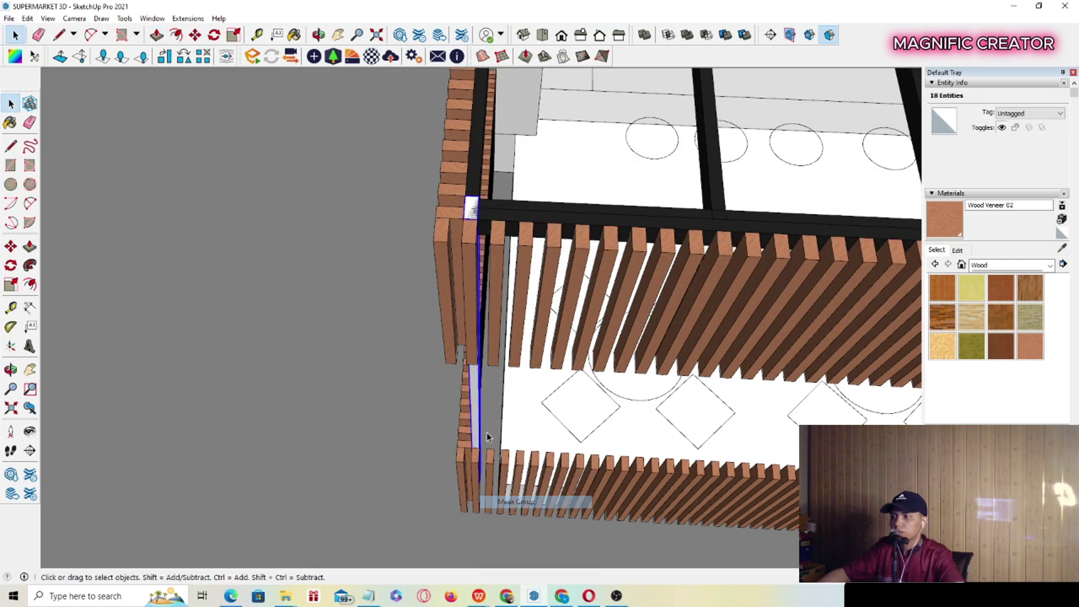
# Convert the grouped corner post into a component.
pyautogui.scroll(4, 478, 427)
pyautogui.rightClick(475, 428)
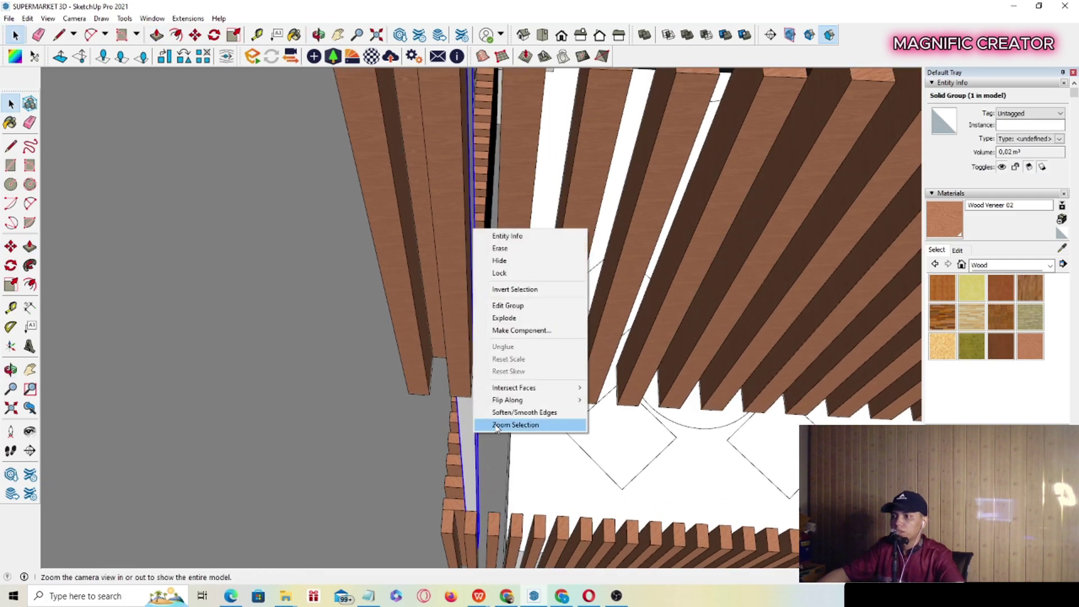
pyautogui.click(520, 331)
pyautogui.click(755, 379)
# Copy the corner post along the front beam so it lines up with the next slat.
pyautogui.scroll(-3, 506, 309)
pyautogui.scroll(3, 508, 306)
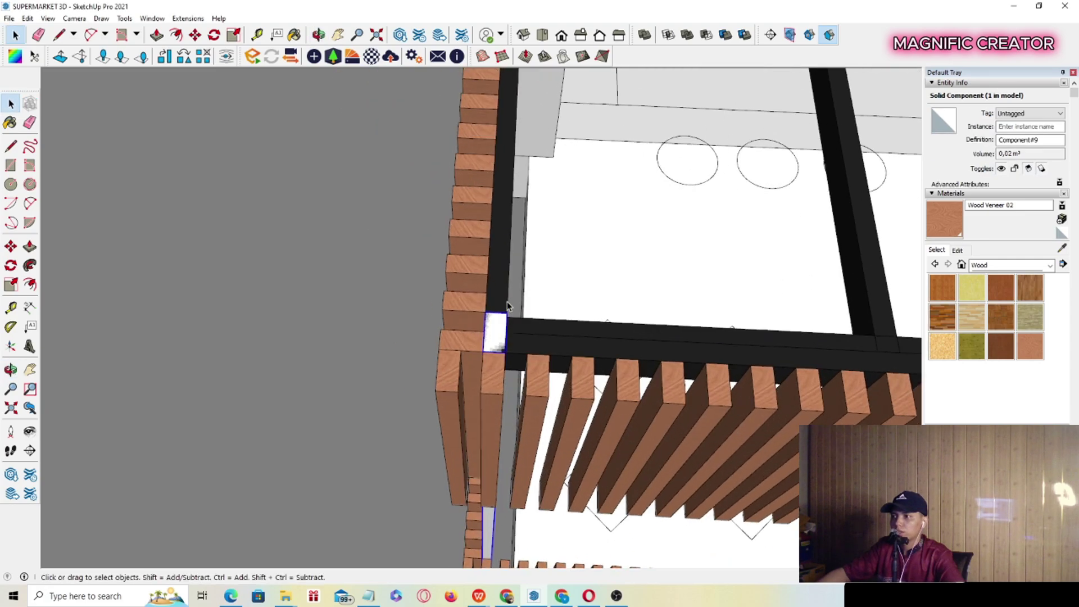
pyautogui.scroll(4, 508, 306)
pyautogui.press('m')
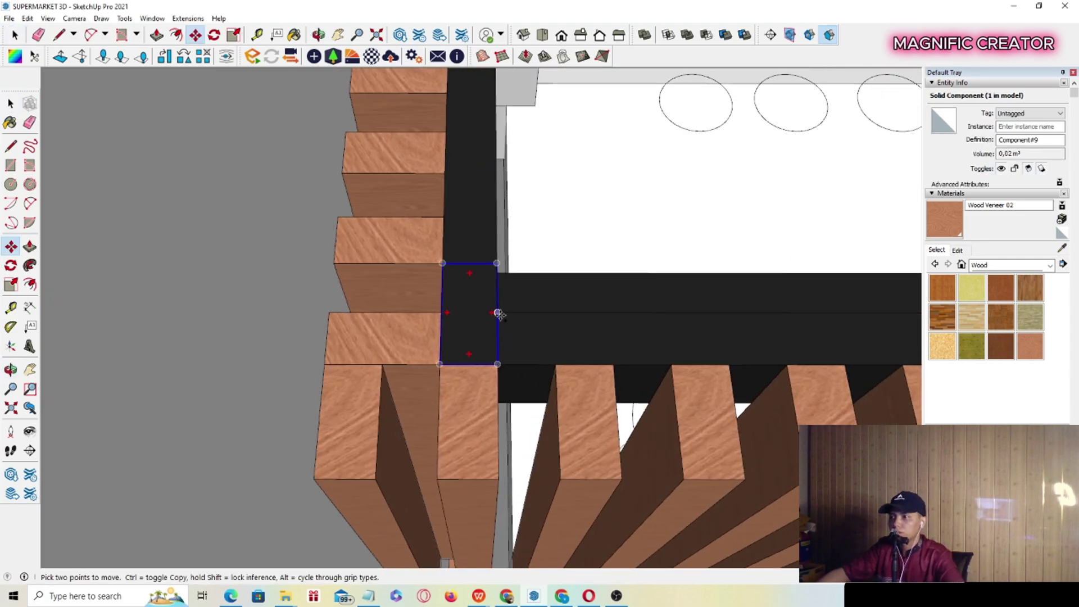
pyautogui.click(612, 364)
pyautogui.press('space')
# Select both posts and copy the pair along the front beam to the pergola's opposite front corner.
pyautogui.scroll(-4, 585, 338)
pyautogui.moveTo(568, 314); pyautogui.dragTo(496, 402, button='middle')
pyautogui.scroll(4, 499, 441)
pyautogui.scroll(2, 587, 255)
pyautogui.keyDown('shift'); pyautogui.moveTo(585, 251); pyautogui.dragTo(558, 278, button='middle'); pyautogui.keyUp('shift')
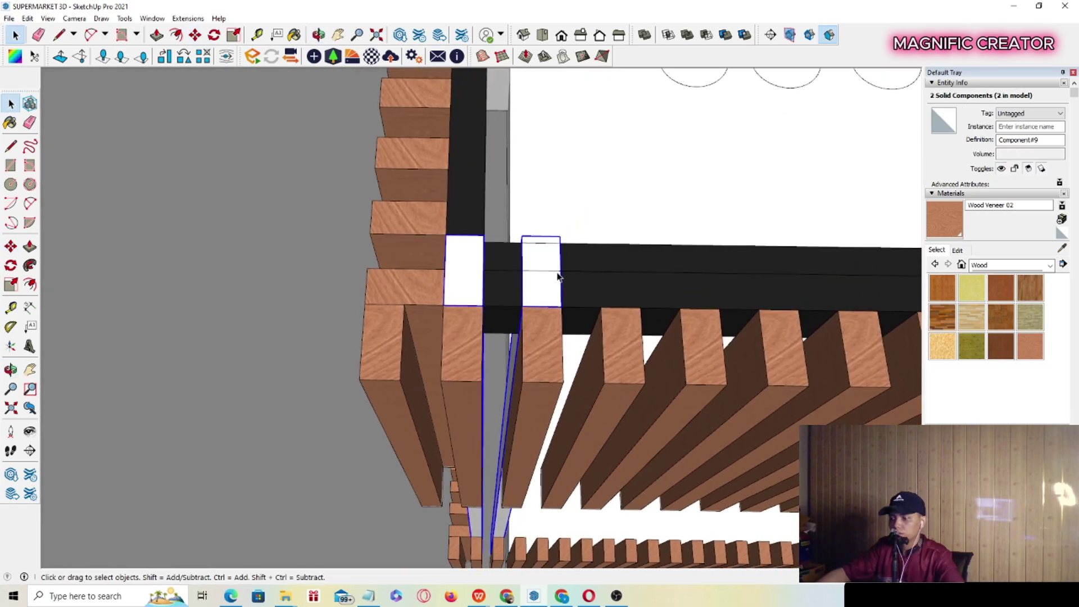
pyautogui.scroll(-6, 585, 242)
pyautogui.keyDown('shift'); pyautogui.moveTo(770, 256); pyautogui.dragTo(48, 306, button='middle'); pyautogui.keyUp('shift')
pyautogui.keyDown('shift'); pyautogui.moveTo(372, 290); pyautogui.dragTo(17, 271, button='middle'); pyautogui.keyUp('shift')
pyautogui.scroll(7, 553, 262)
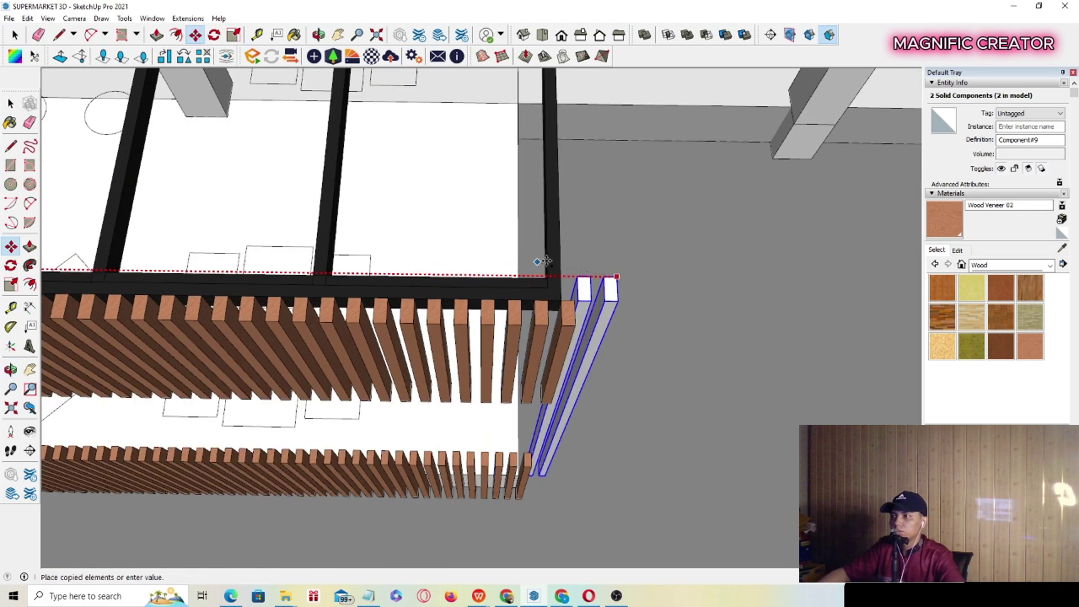
pyautogui.click(531, 372)
pyautogui.press('space')
pyautogui.scroll(-5, 531, 372)
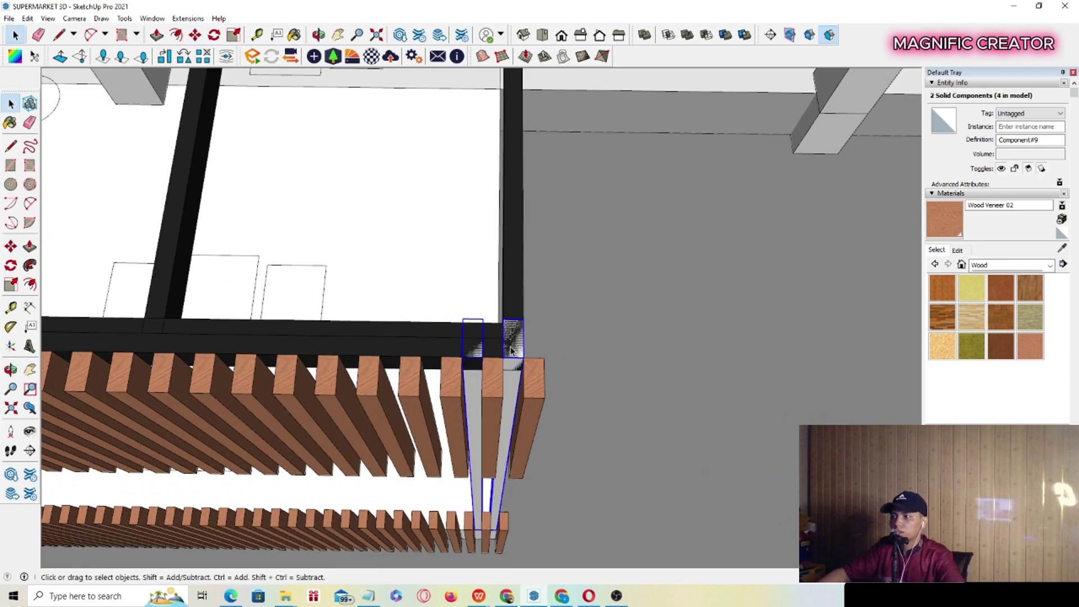
# Sample the pergola beams' black material, Color M08, and paint the post pairs at both front corners with it.
pyautogui.scroll(3, 506, 292)
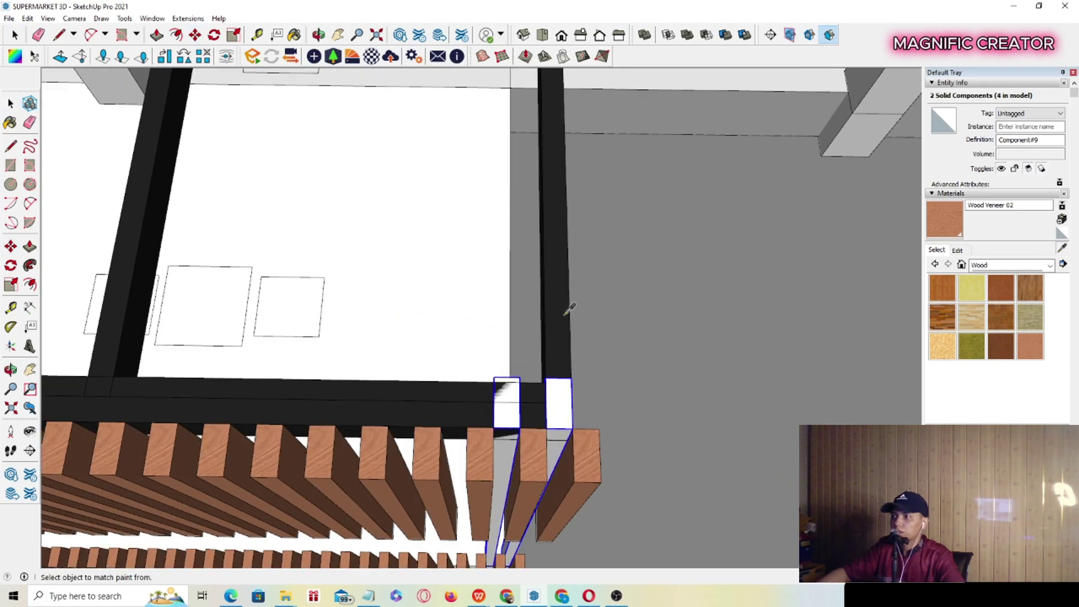
pyautogui.scroll(1, 558, 401)
pyautogui.click(556, 451)
pyautogui.scroll(-8, 548, 421)
pyautogui.keyDown('shift'); pyautogui.moveTo(430, 415); pyautogui.dragTo(768, 352, button='middle'); pyautogui.keyUp('shift')
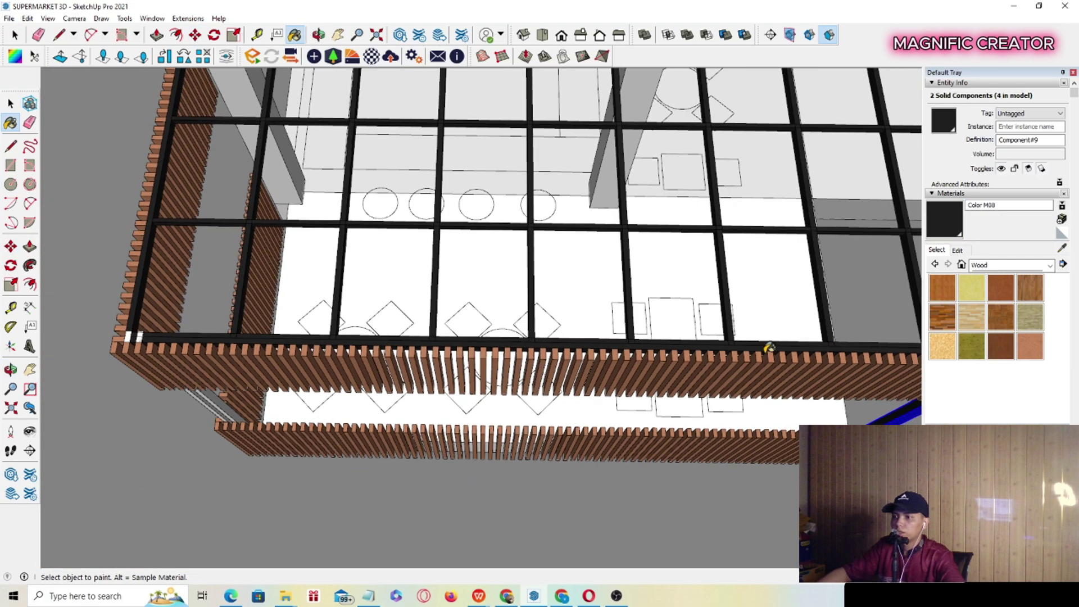
pyautogui.scroll(3, 253, 397)
pyautogui.scroll(2, 238, 399)
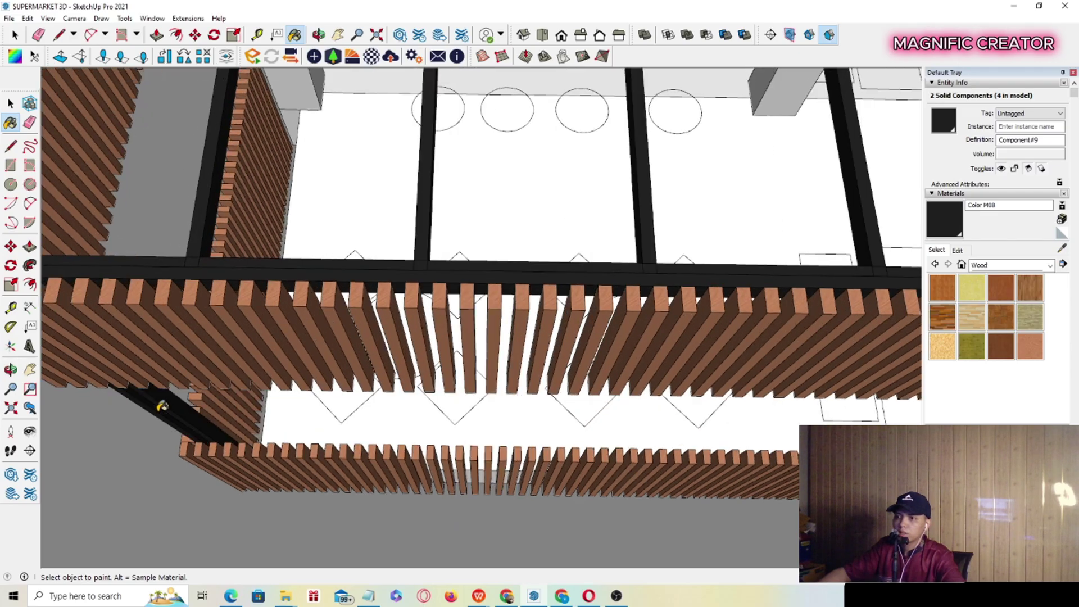
pyautogui.press('space')
# Copy the lower side slat band across to the open opposite side of the terrace.
pyautogui.scroll(-7, 301, 428)
pyautogui.moveTo(390, 429)
pyautogui.mouseDown(button='middle')
pyautogui.moveTo(538, 329)
pyautogui.moveTo(564, 247)
pyautogui.mouseUp(button='middle')
pyautogui.scroll(3, 538, 331)
pyautogui.scroll(-5, 567, 295)
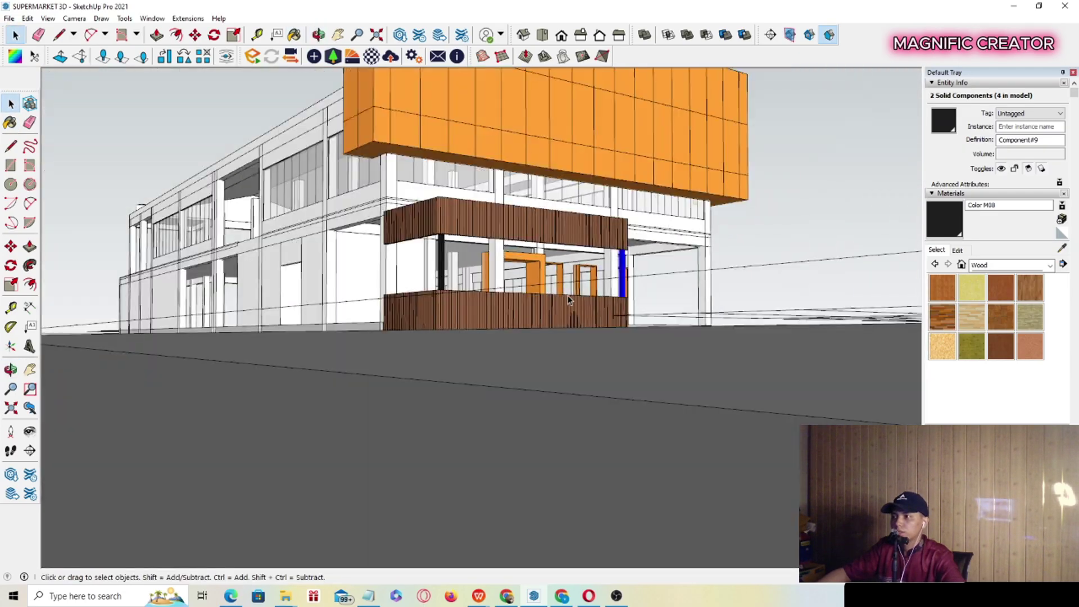
pyautogui.moveTo(567, 296); pyautogui.dragTo(246, 402, button='middle')
pyautogui.scroll(5, 281, 405)
pyautogui.moveTo(328, 383); pyautogui.dragTo(282, 406, button='middle')
pyautogui.keyDown('shift'); pyautogui.moveTo(283, 406); pyautogui.dragTo(479, 393, button='middle'); pyautogui.keyUp('shift')
pyautogui.scroll(6, 336, 236)
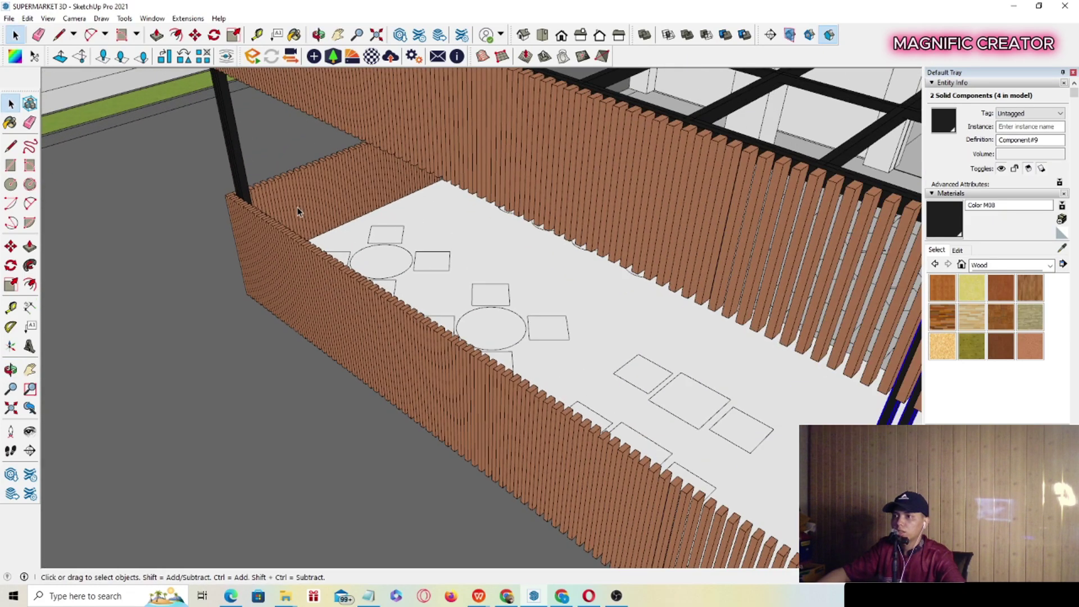
pyautogui.click(305, 210)
pyautogui.scroll(1, 339, 228)
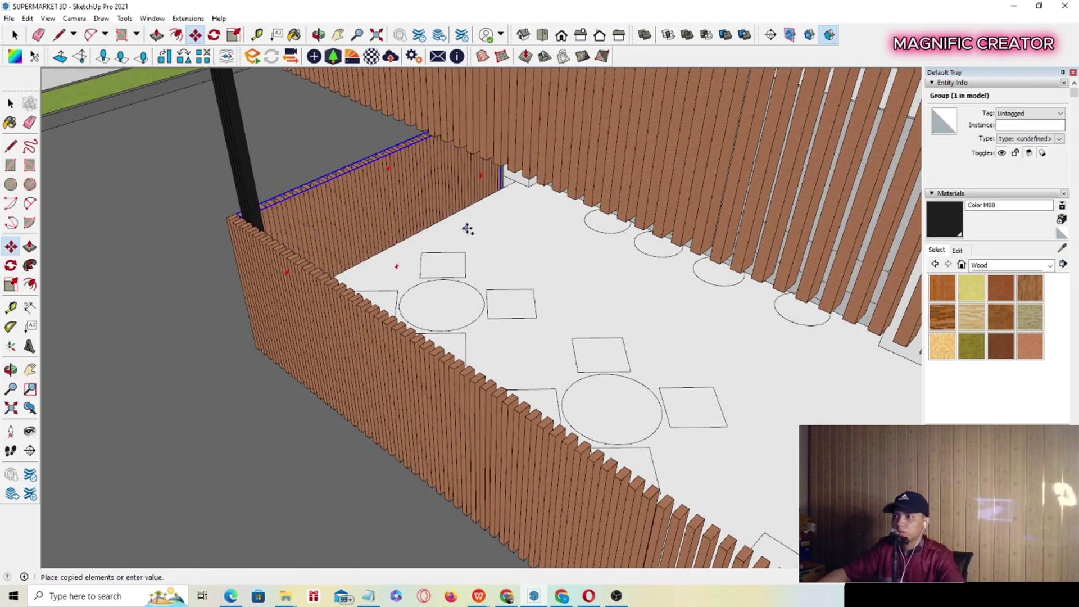
pyautogui.scroll(-5, 489, 244)
pyautogui.keyDown('shift'); pyautogui.moveTo(585, 308); pyautogui.dragTo(458, 256, button='middle'); pyautogui.keyUp('shift')
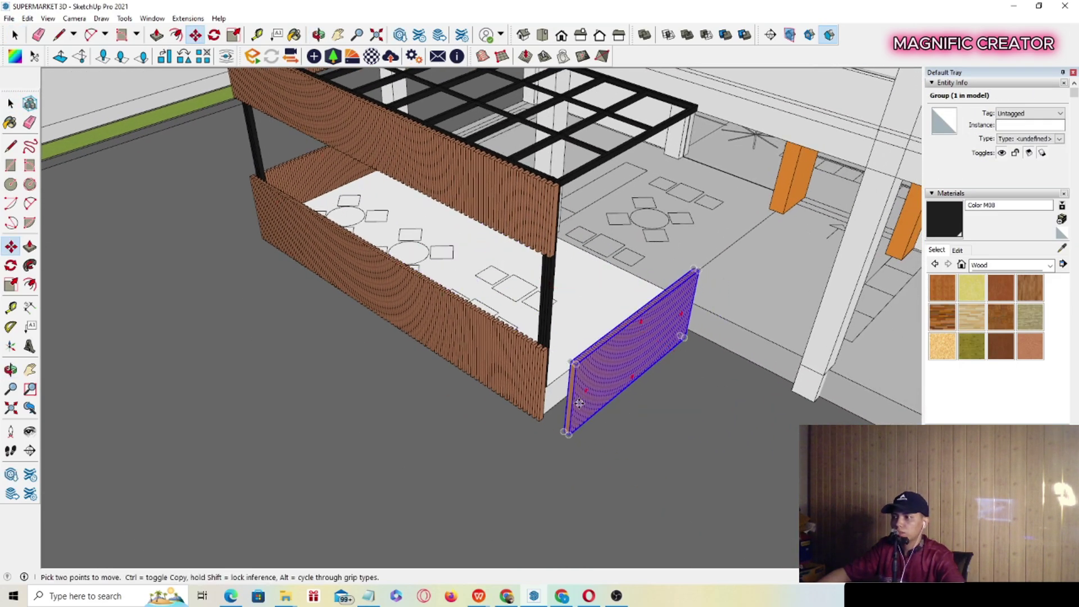
pyautogui.click(579, 403)
pyautogui.press('space')
# Move the copied side band by its bottom corner to meet the end slat of the lower front band.
pyautogui.scroll(5, 562, 444)
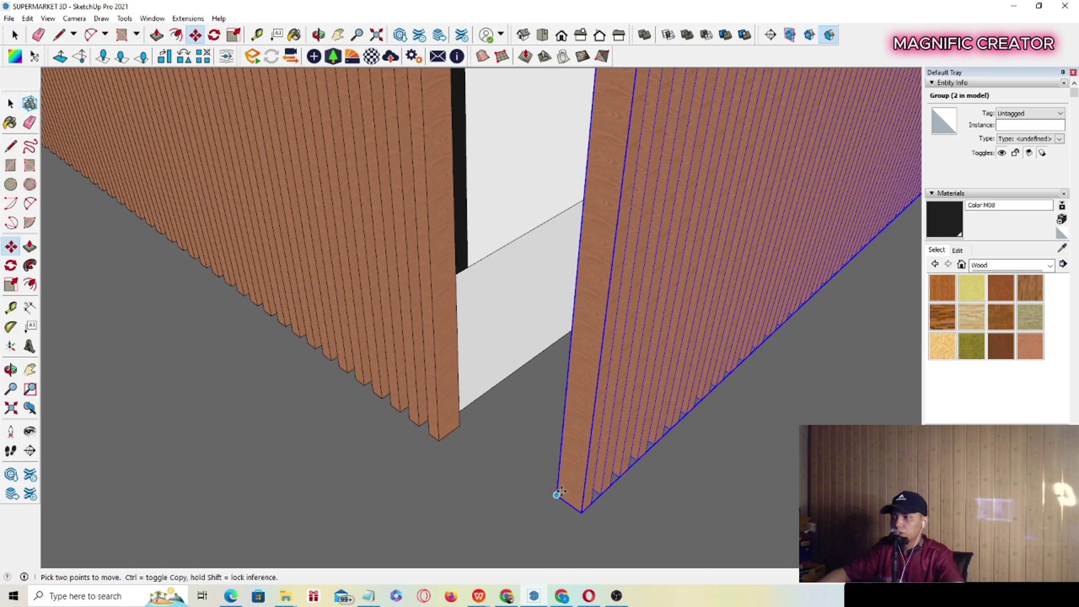
pyautogui.click(558, 494)
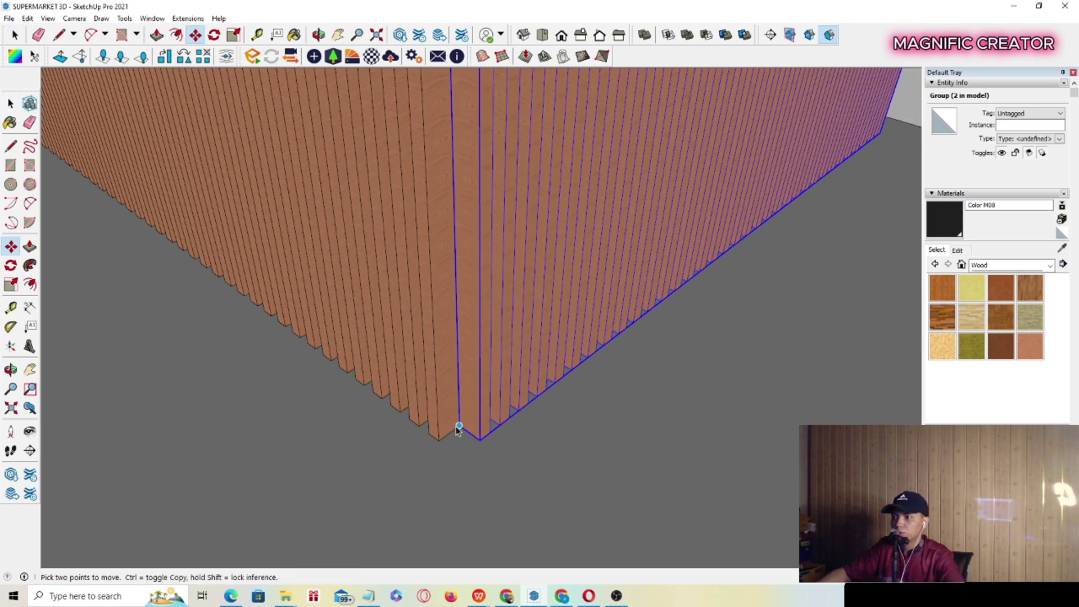
pyautogui.click(458, 429)
pyautogui.press('space')
pyautogui.scroll(-10, 544, 297)
pyautogui.moveTo(544, 296); pyautogui.dragTo(526, 330, button='middle')
pyautogui.scroll(3, 569, 379)
pyautogui.click(804, 304)
pyautogui.scroll(-3, 515, 354)
pyautogui.scroll(3, 396, 470)
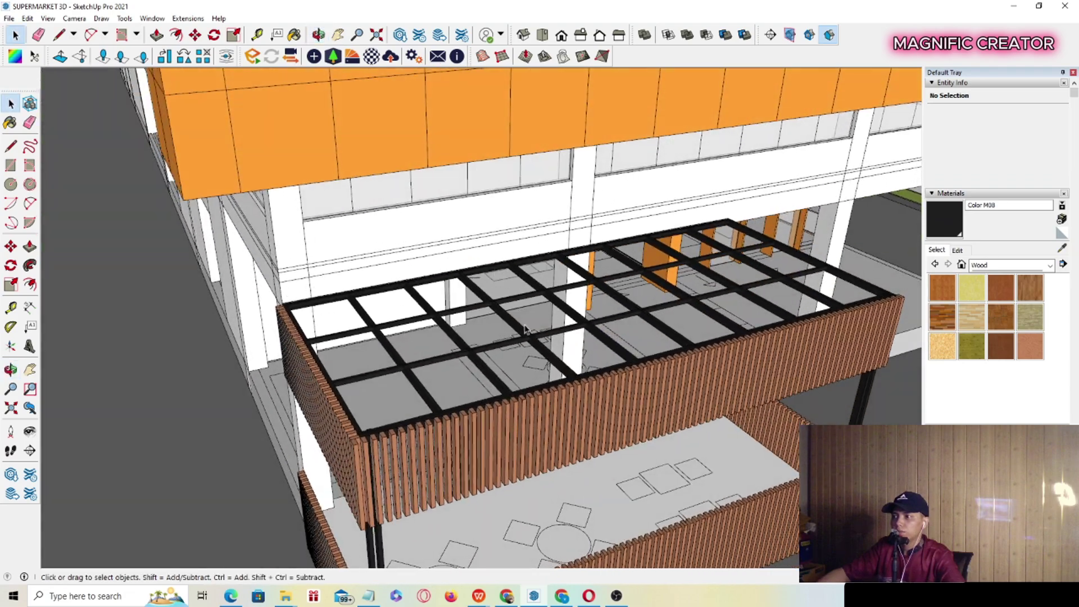
# Draw a rectangle over the whole top of the pergola frame and select the new face with its edges.
pyautogui.moveTo(772, 360); pyautogui.dragTo(345, 427, button='middle')
pyautogui.scroll(4, 479, 405)
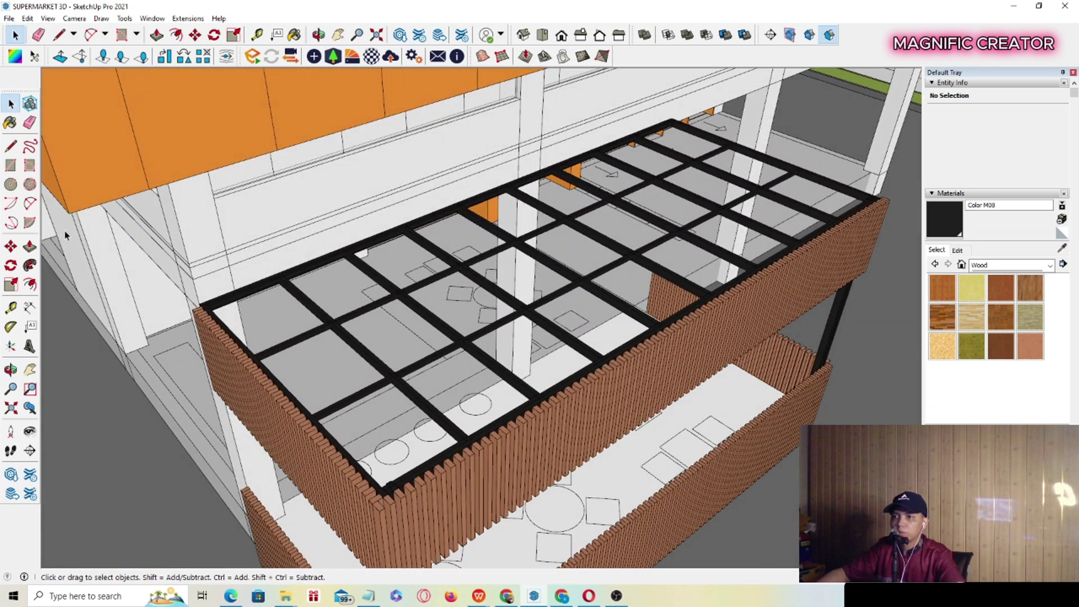
pyautogui.scroll(6, 725, 293)
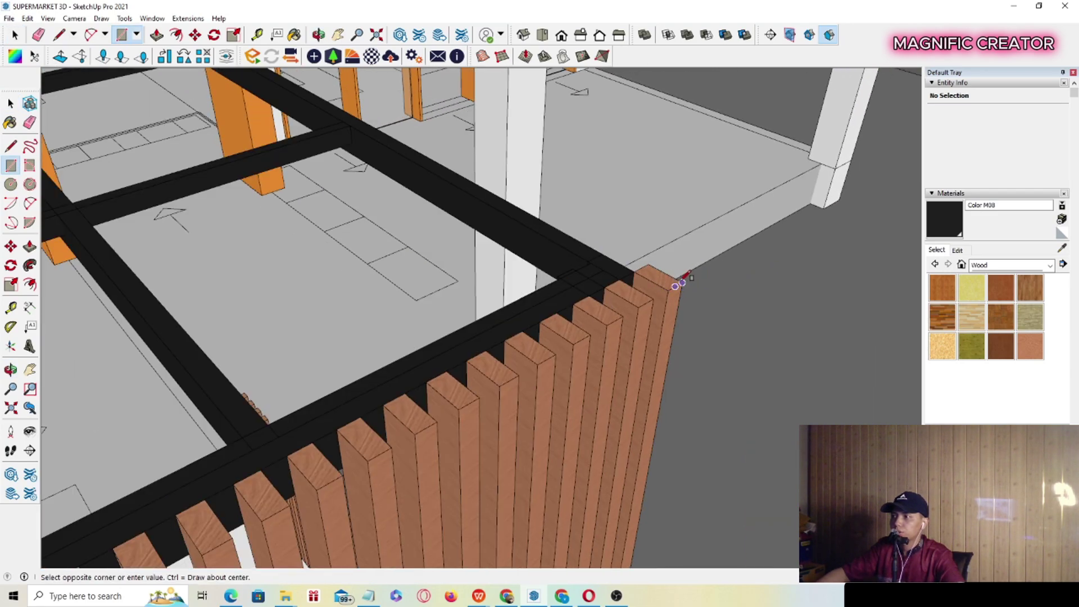
pyautogui.scroll(-8, 682, 283)
pyautogui.moveTo(682, 282); pyautogui.dragTo(562, 292, button='middle')
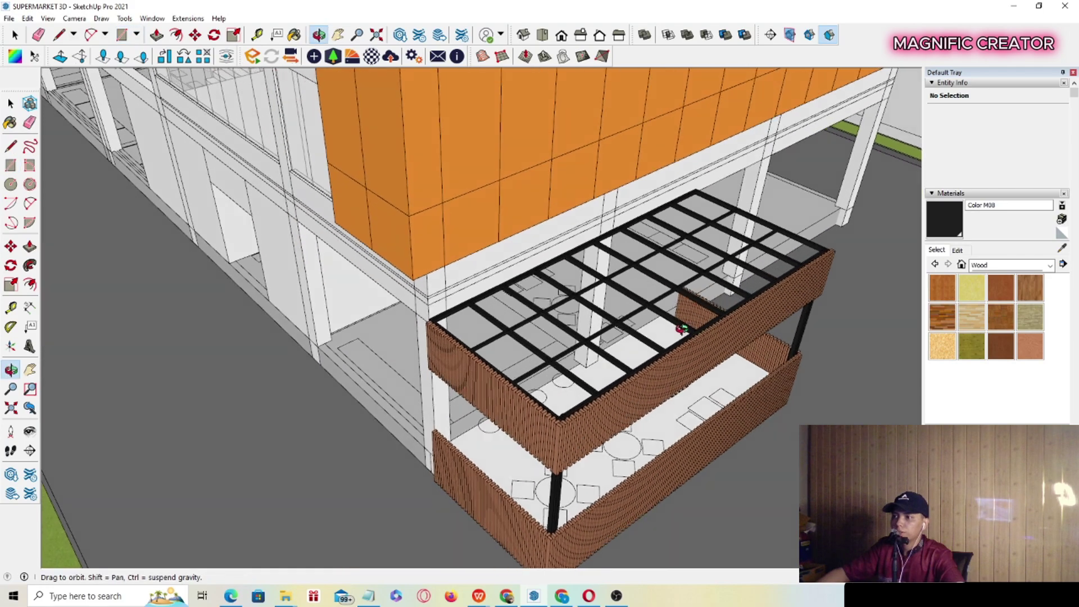
pyautogui.scroll(8, 459, 306)
pyautogui.scroll(2, 458, 303)
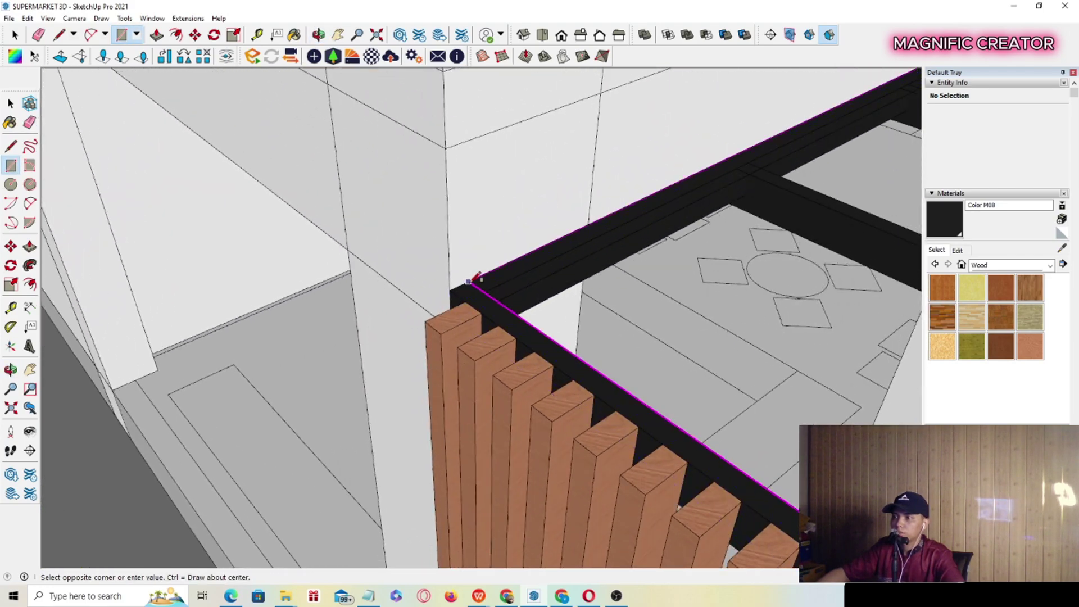
pyautogui.press('space')
pyautogui.scroll(-5, 451, 287)
pyautogui.doubleClick(598, 303)
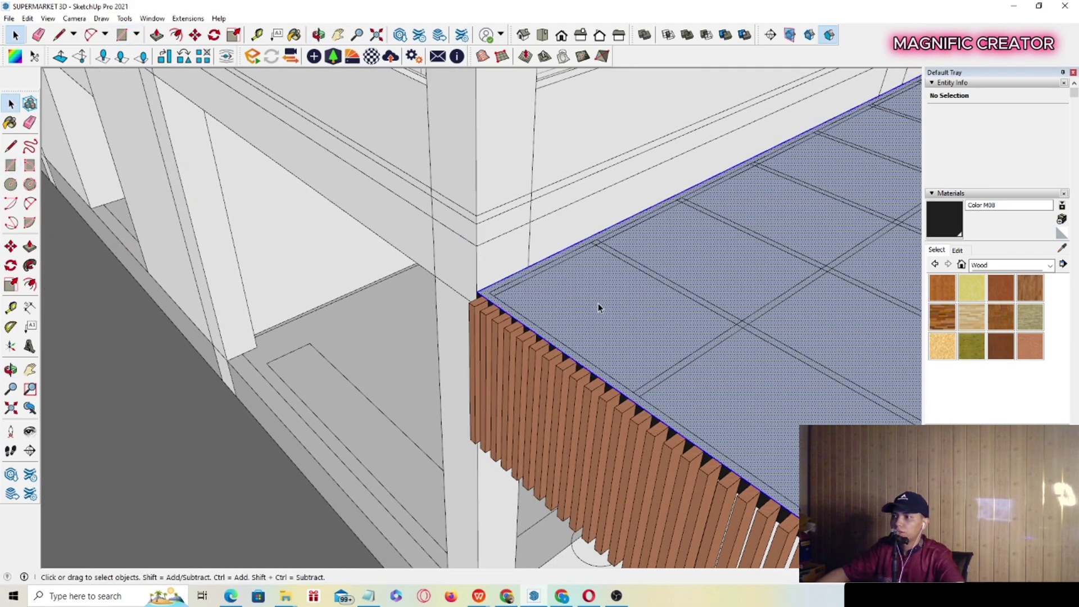
pyautogui.scroll(3, 641, 320)
pyautogui.scroll(-4, 657, 328)
pyautogui.press('s')
pyautogui.scroll(4, 415, 289)
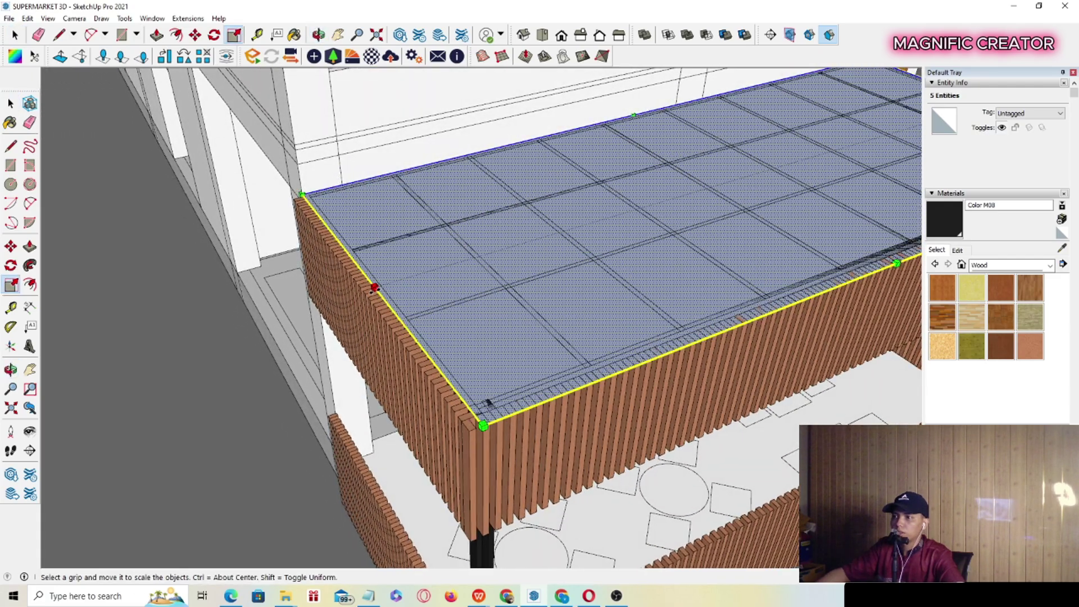
pyautogui.scroll(-3, 639, 260)
pyautogui.moveTo(639, 261); pyautogui.dragTo(643, 279, button='middle')
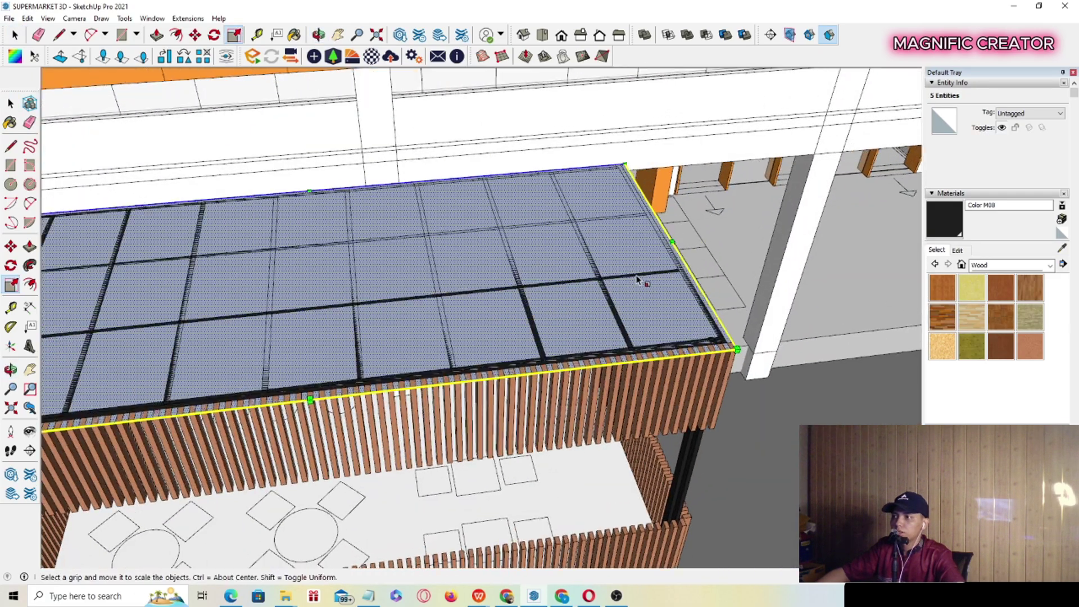
pyautogui.scroll(3, 575, 316)
pyautogui.moveTo(574, 316); pyautogui.dragTo(379, 255, button='middle')
pyautogui.press('space')
pyautogui.scroll(2, 513, 277)
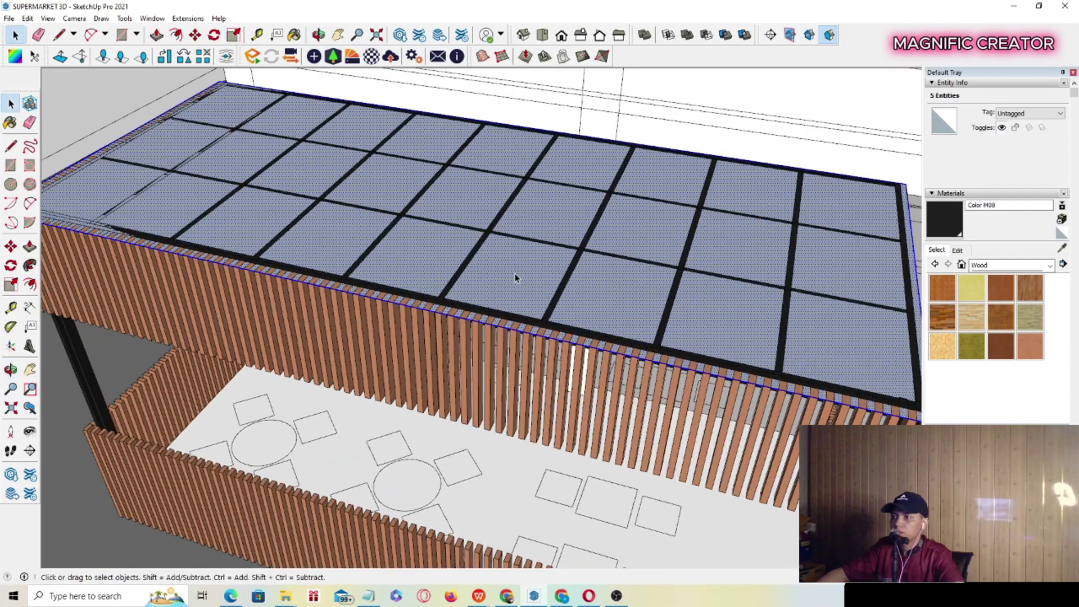
# Push/Pull the rectangle on top of the pergola into a thin roof panel and group all its geometry.
pyautogui.moveTo(513, 277); pyautogui.dragTo(331, 249, button='middle')
pyautogui.click(416, 256)
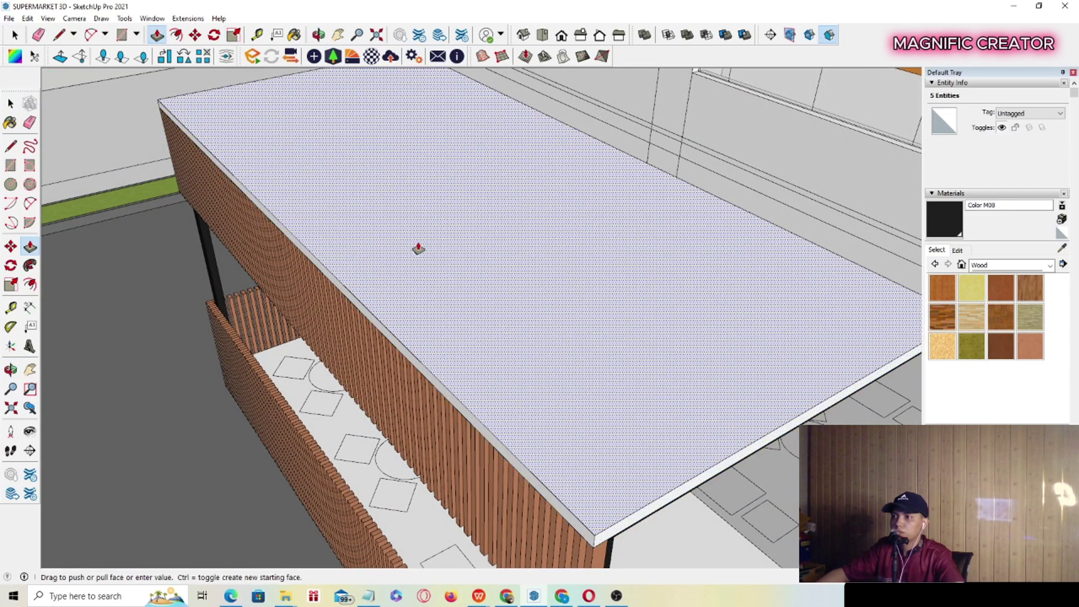
pyautogui.click(419, 248)
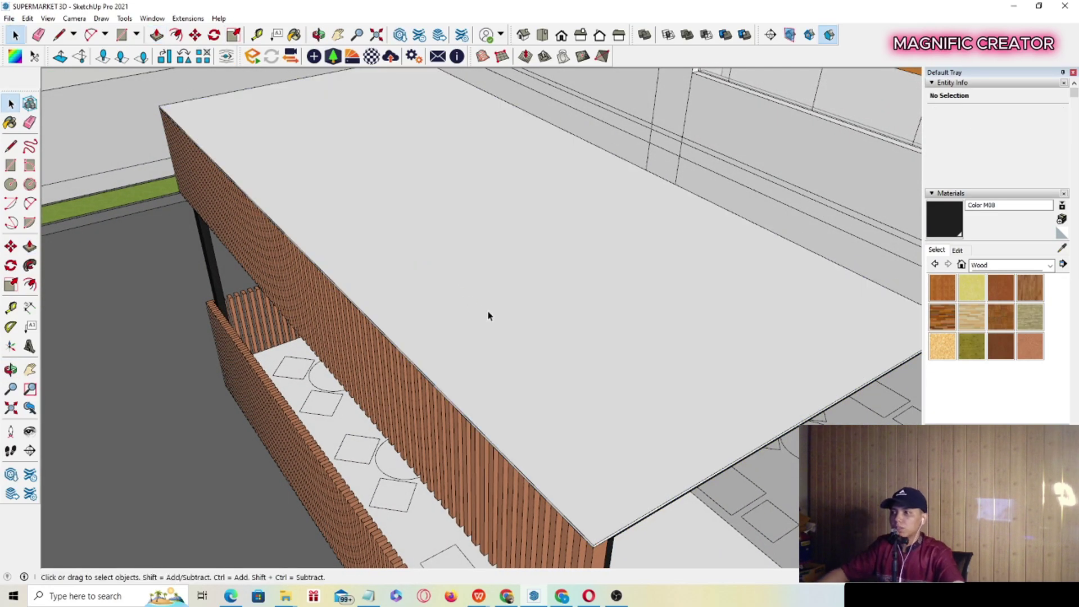
pyautogui.tripleClick(516, 328)
pyautogui.rightClick(517, 325)
pyautogui.click(562, 422)
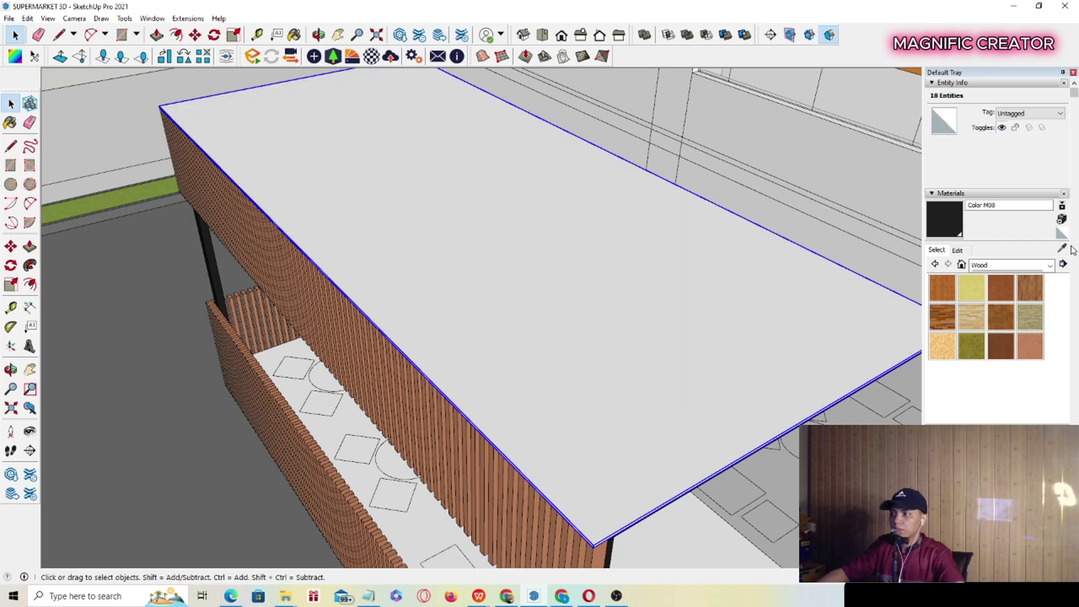
# Paint the pergola's roof panel with Translucent Glass Tinted from the Glass and Mirrors materials.
pyautogui.click(1049, 265)
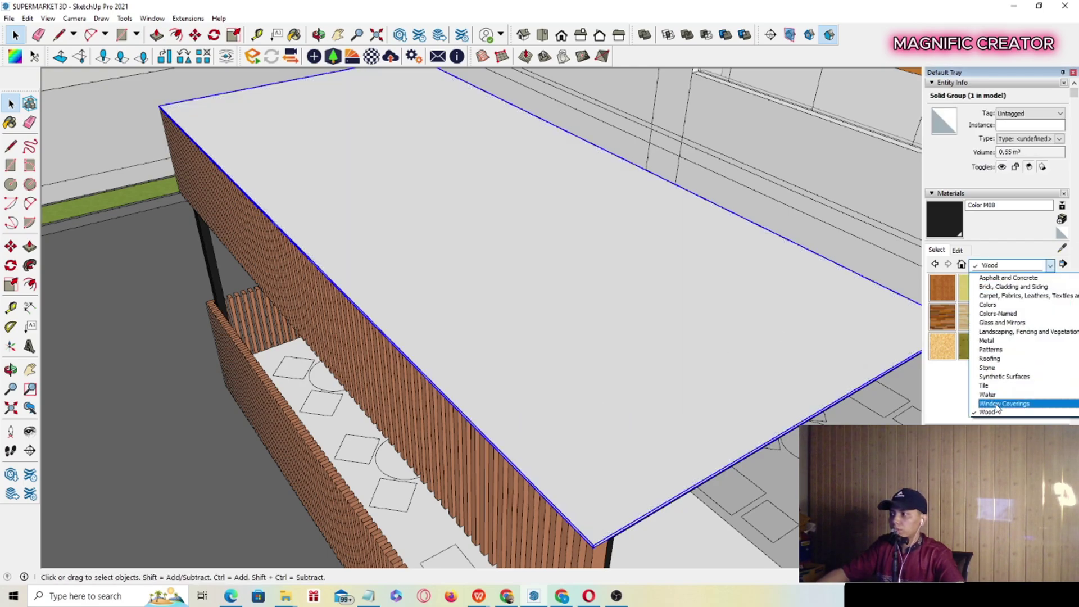
pyautogui.click(989, 324)
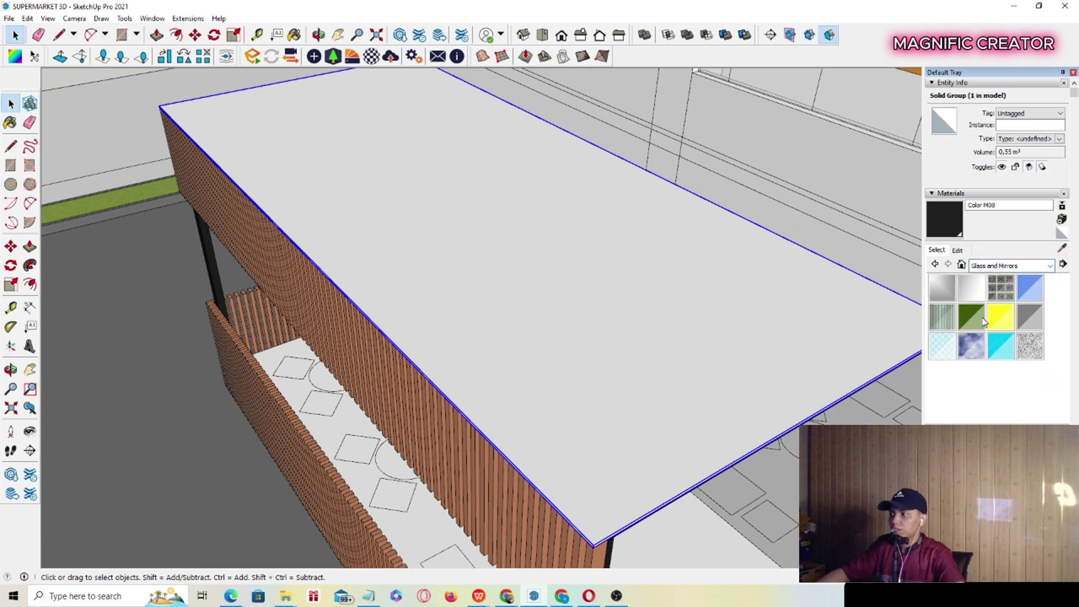
pyautogui.click(570, 243)
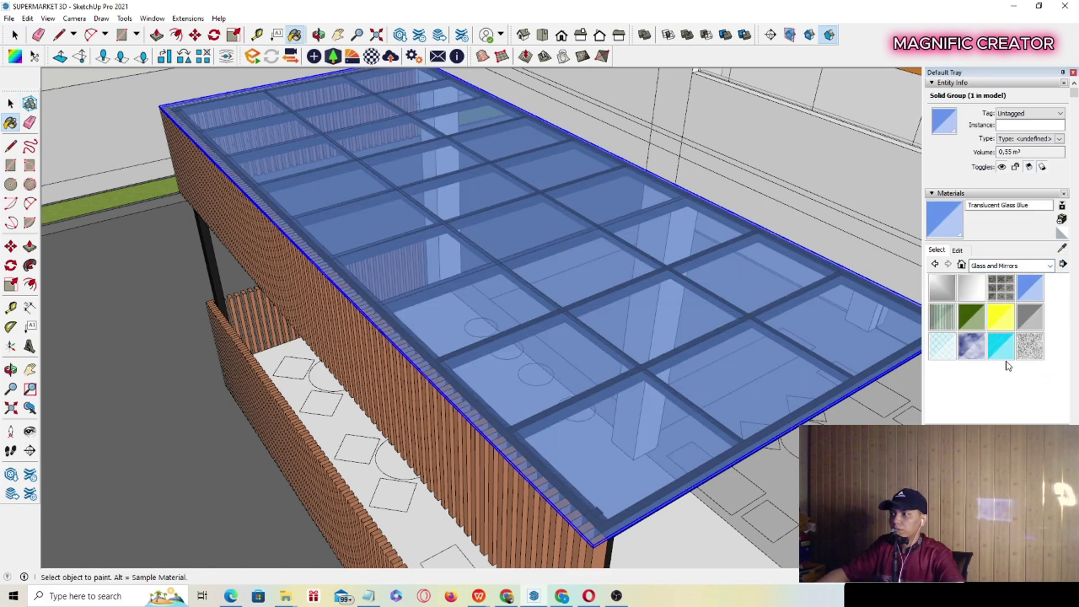
pyautogui.click(534, 276)
# Open the glass roof panel group and Push/Pull its end edge outward past the upper side slat band.
pyautogui.moveTo(653, 306)
pyautogui.mouseDown(button='middle')
pyautogui.moveTo(487, 330)
pyautogui.moveTo(900, 255)
pyautogui.mouseUp(button='middle')
pyautogui.scroll(10, 371, 298)
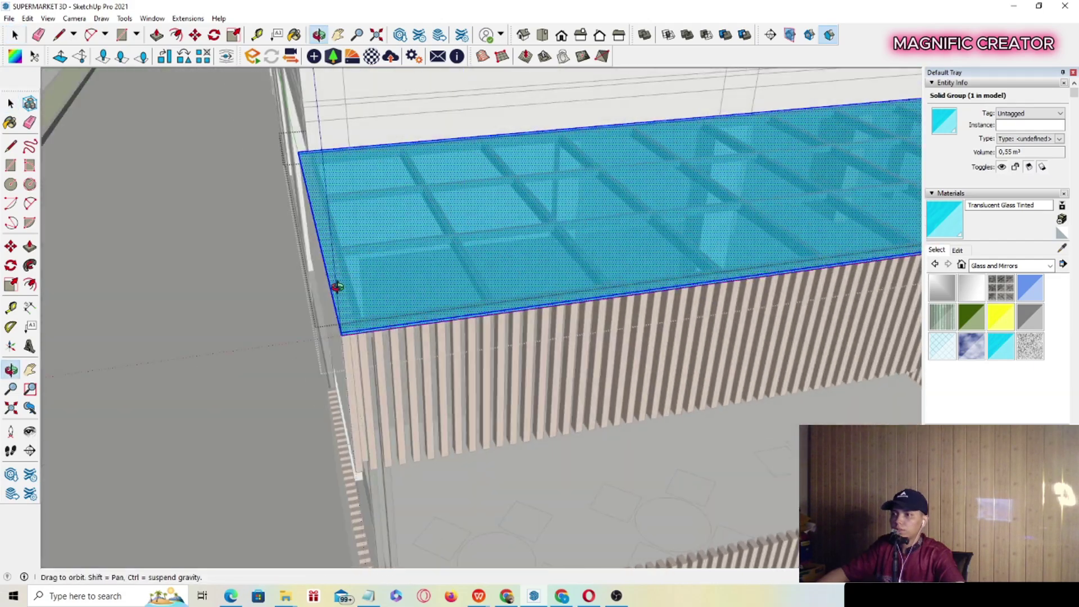
pyautogui.moveTo(337, 287); pyautogui.dragTo(302, 278, button='middle')
pyautogui.moveTo(279, 134); pyautogui.dragTo(397, 417)
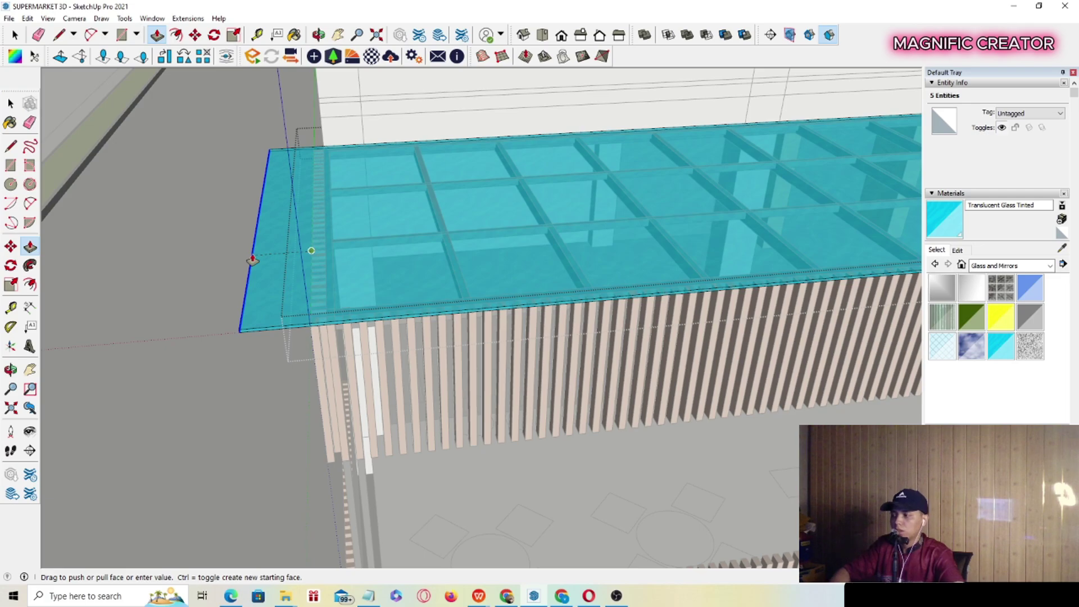
# Push/Pull the glass roof panel's long front edge outward to overhang the upper front slat band.
pyautogui.scroll(-5, 329, 304)
pyautogui.moveTo(320, 270); pyautogui.dragTo(556, 262, button='middle')
pyautogui.scroll(3, 507, 253)
pyautogui.press('p')
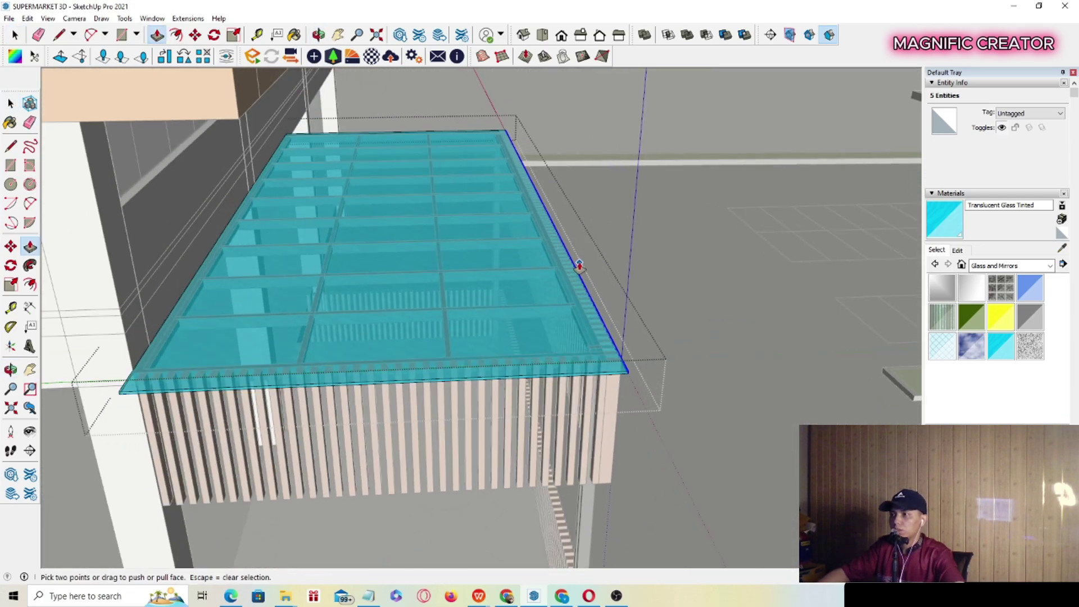
pyautogui.moveTo(579, 261); pyautogui.dragTo(622, 263)
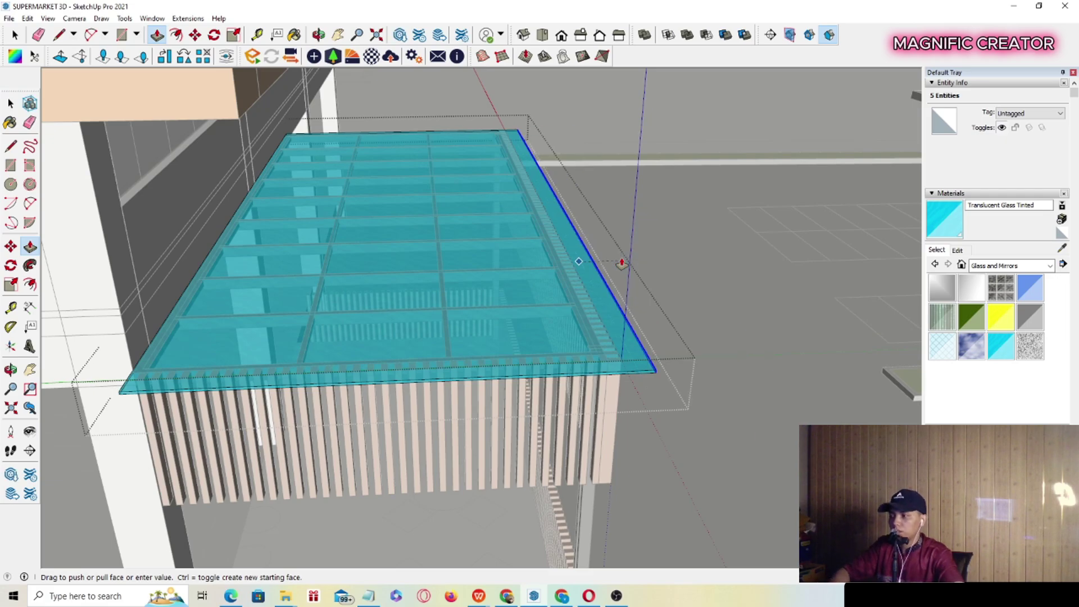
# Extend the glass roof panel's opposite end edge outward by 0.3 and leave the group.
pyautogui.moveTo(598, 260)
pyautogui.mouseDown(button='middle')
pyautogui.moveTo(585, 325)
pyautogui.moveTo(658, 253)
pyautogui.moveTo(588, 273)
pyautogui.mouseUp(button='middle')
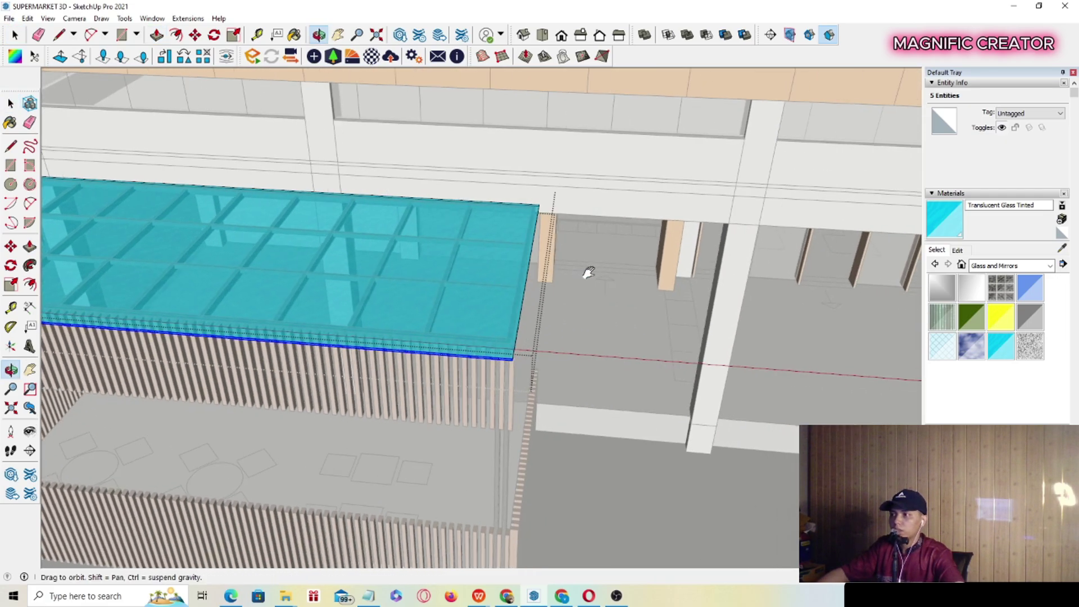
pyautogui.moveTo(590, 377); pyautogui.dragTo(590, 376)
pyautogui.press('p')
pyautogui.scroll(3, 538, 269)
pyautogui.moveTo(530, 222); pyautogui.dragTo(605, 229)
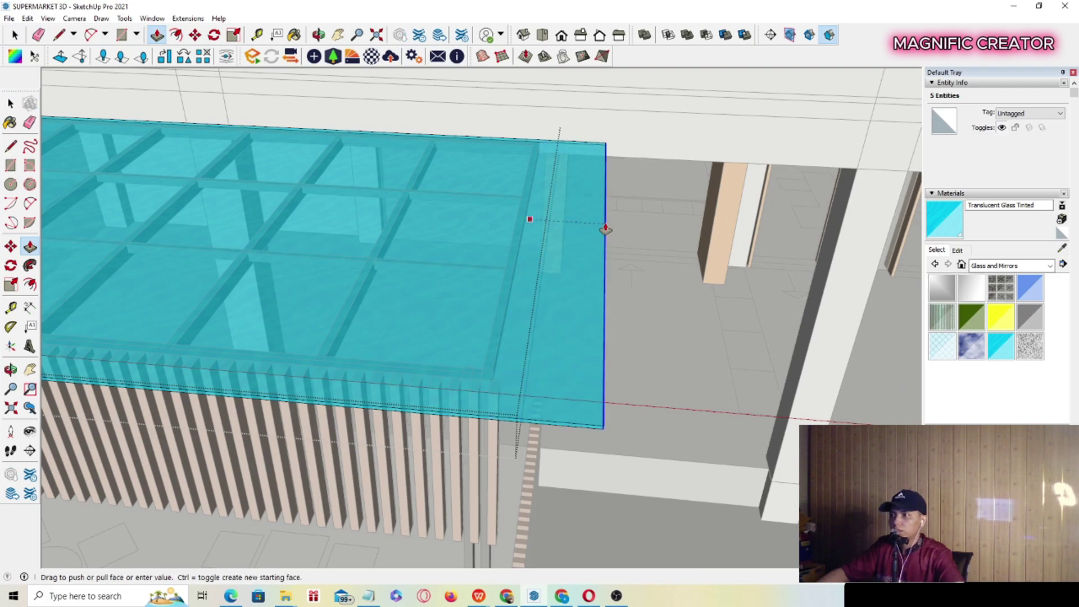
pyautogui.write('0.3')
pyautogui.press('Return')
pyautogui.press('space')
pyautogui.scroll(-5, 555, 315)
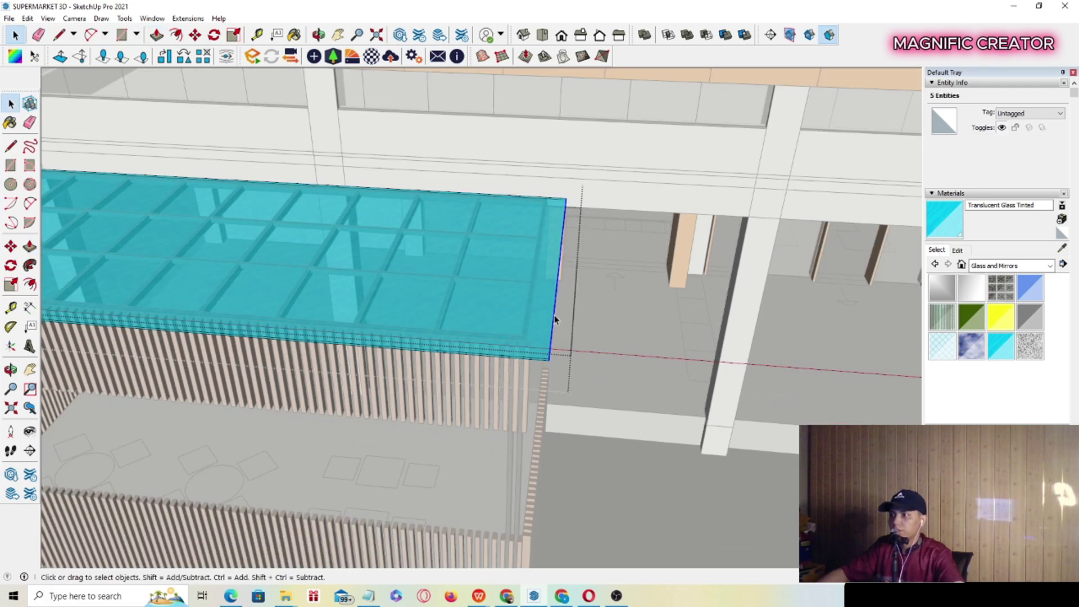
pyautogui.click(608, 428)
# Select the upper side slat band and copy it across to the pergola's open opposite side.
pyautogui.keyDown('shift'); pyautogui.moveTo(361, 381); pyautogui.dragTo(576, 258, button='middle'); pyautogui.keyUp('shift')
pyautogui.scroll(3, 551, 300)
pyautogui.moveTo(568, 389); pyautogui.dragTo(352, 448, button='middle')
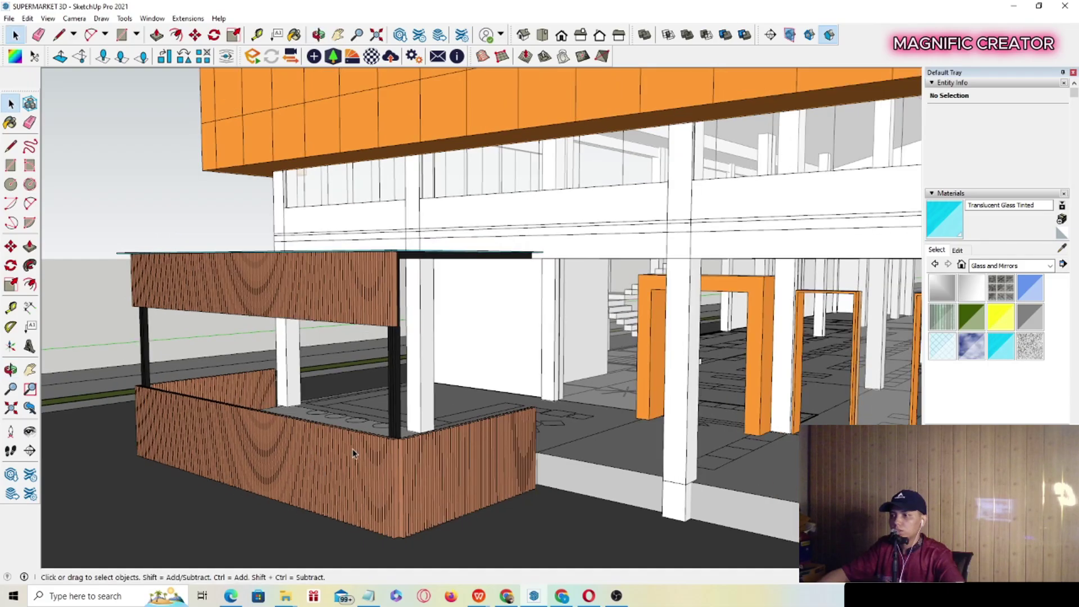
pyautogui.moveTo(256, 315); pyautogui.dragTo(741, 296, button='middle')
pyautogui.scroll(2, 461, 301)
pyautogui.click(443, 282)
pyautogui.scroll(2, 443, 282)
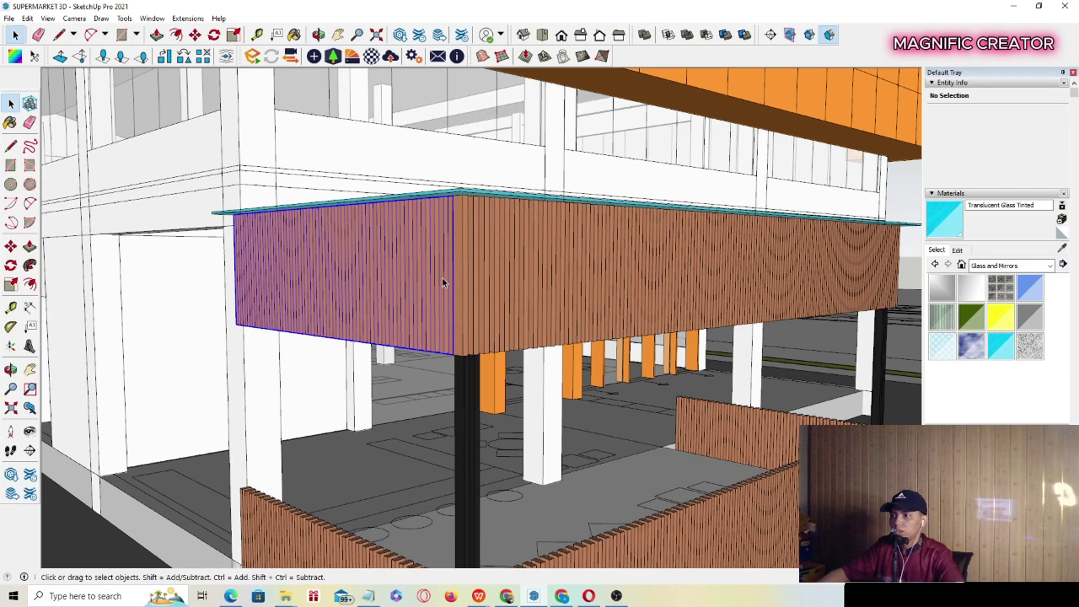
pyautogui.moveTo(444, 282); pyautogui.dragTo(283, 262, button='middle')
pyautogui.press('m')
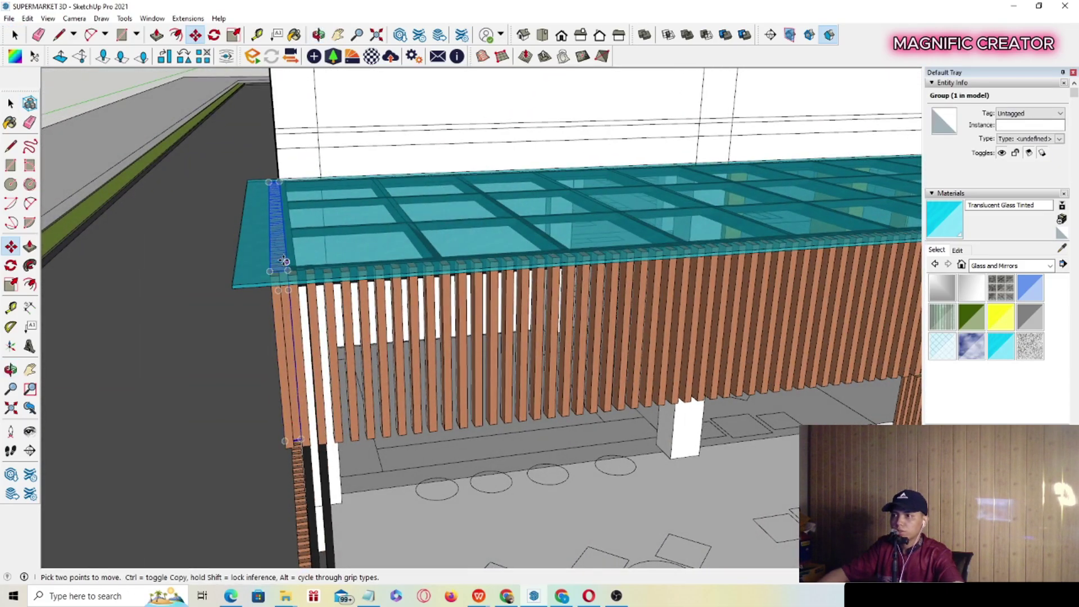
pyautogui.scroll(-3, 405, 236)
pyautogui.keyDown('shift'); pyautogui.moveTo(804, 225); pyautogui.dragTo(360, 239, button='middle'); pyautogui.keyUp('shift')
pyautogui.keyDown('shift'); pyautogui.moveTo(478, 245); pyautogui.dragTo(247, 272, button='middle'); pyautogui.keyUp('shift')
pyautogui.scroll(2, 231, 277)
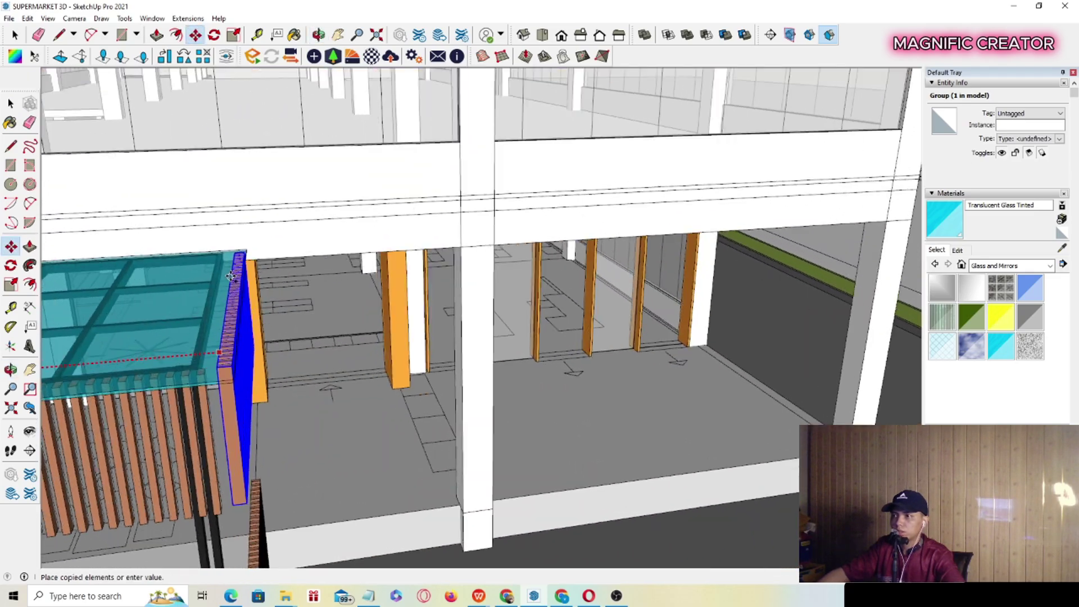
pyautogui.click(237, 245)
# Move the copied upper side band by its bottom corner to meet the end slat of the upper front band.
pyautogui.press('space')
pyautogui.scroll(2, 194, 332)
pyautogui.moveTo(196, 334); pyautogui.dragTo(161, 140, button='middle')
pyautogui.scroll(3, 217, 328)
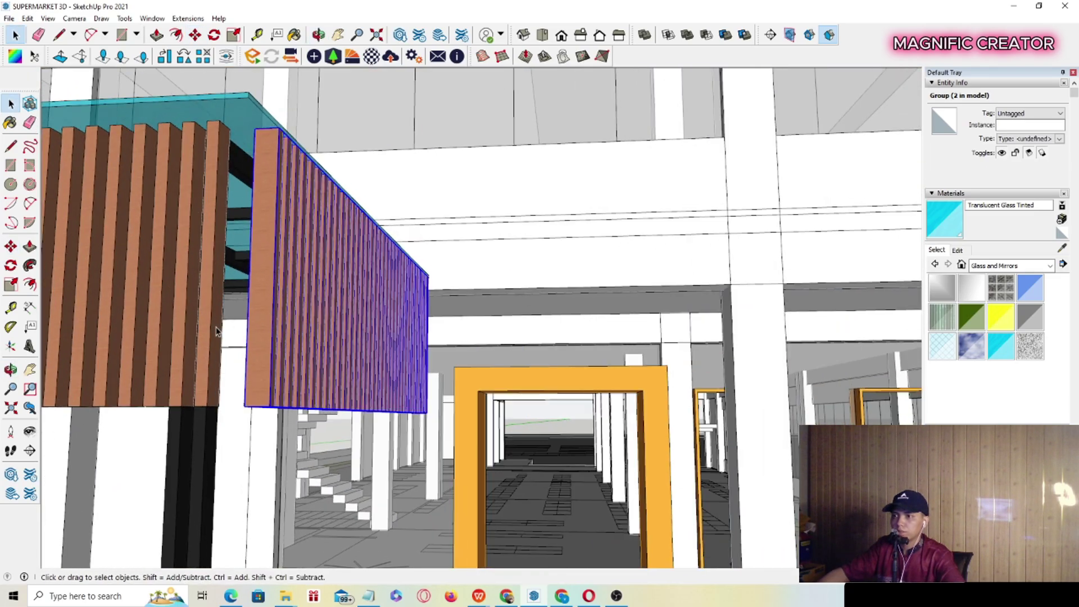
pyautogui.keyDown('shift'); pyautogui.moveTo(253, 318); pyautogui.dragTo(325, 238, button='middle'); pyautogui.keyUp('shift')
pyautogui.scroll(1, 331, 336)
pyautogui.keyDown('shift'); pyautogui.moveTo(346, 338); pyautogui.dragTo(378, 321, button='middle'); pyautogui.keyUp('shift')
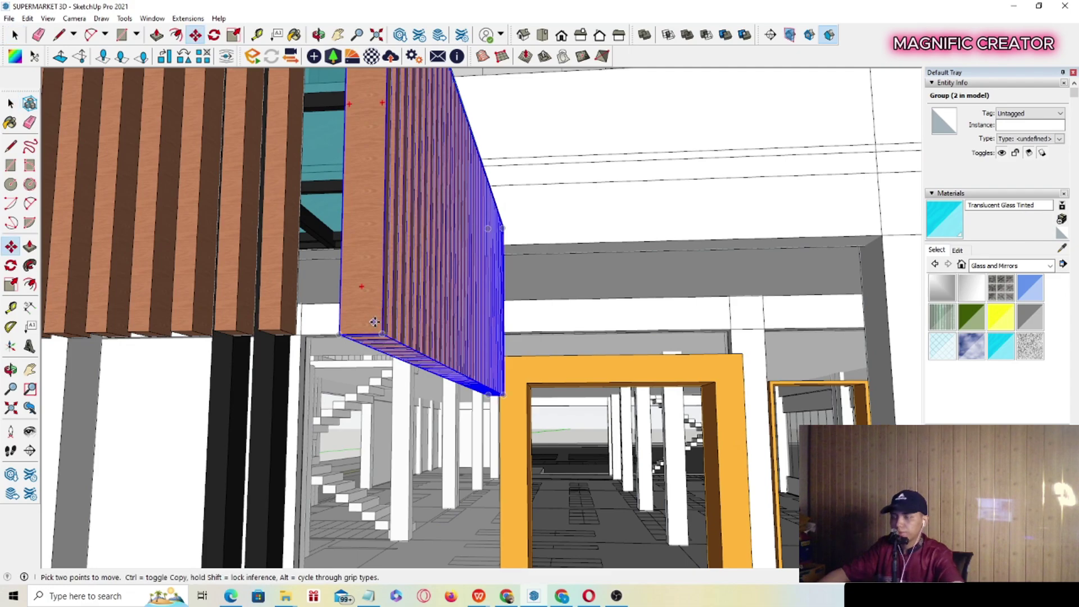
pyautogui.click(382, 329)
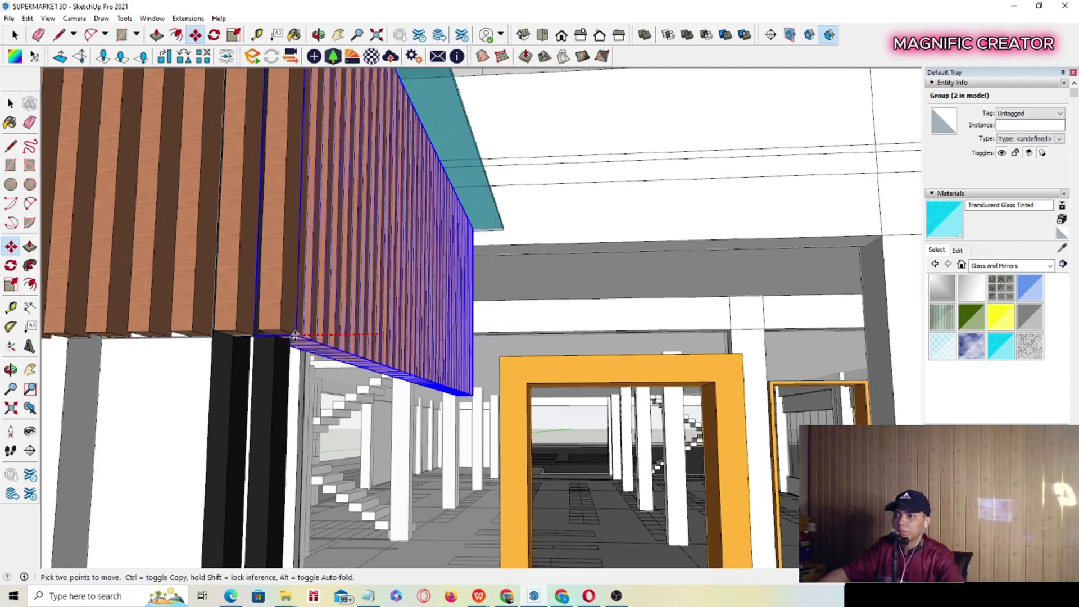
# Examine the pergola's slat bands, posts and glass roof and the building's front facade from several angles.
pyautogui.scroll(-2, 356, 335)
pyautogui.moveTo(323, 318); pyautogui.dragTo(635, 288, button='middle')
pyautogui.scroll(2, 400, 292)
pyautogui.scroll(-3, 489, 339)
pyautogui.scroll(-2, 490, 339)
pyautogui.moveTo(393, 450); pyautogui.dragTo(585, 440, button='middle')
pyautogui.click(585, 440)
pyautogui.scroll(-3, 585, 441)
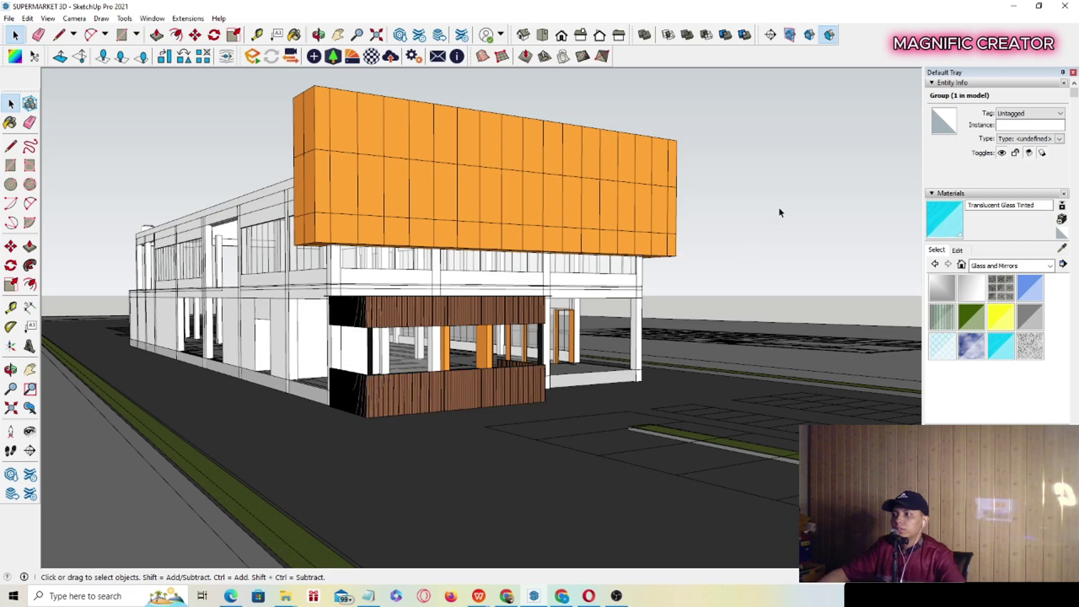
pyautogui.click(779, 212)
pyautogui.scroll(4, 411, 280)
pyautogui.moveTo(419, 283); pyautogui.dragTo(374, 266, button='middle')
pyautogui.scroll(1, 413, 400)
pyautogui.keyDown('shift'); pyautogui.moveTo(410, 407); pyautogui.dragTo(450, 468, button='middle'); pyautogui.keyUp('shift')
pyautogui.scroll(-2, 484, 343)
pyautogui.moveTo(447, 315); pyautogui.dragTo(400, 312, button='middle')
pyautogui.moveTo(547, 242); pyautogui.dragTo(489, 331, button='middle')
pyautogui.scroll(-1, 441, 300)
pyautogui.scroll(3, 333, 395)
pyautogui.moveTo(332, 422); pyautogui.dragTo(552, 342, button='middle')
pyautogui.moveTo(410, 380); pyautogui.dragTo(516, 440, button='middle')
pyautogui.moveTo(598, 439); pyautogui.dragTo(560, 468, button='middle')
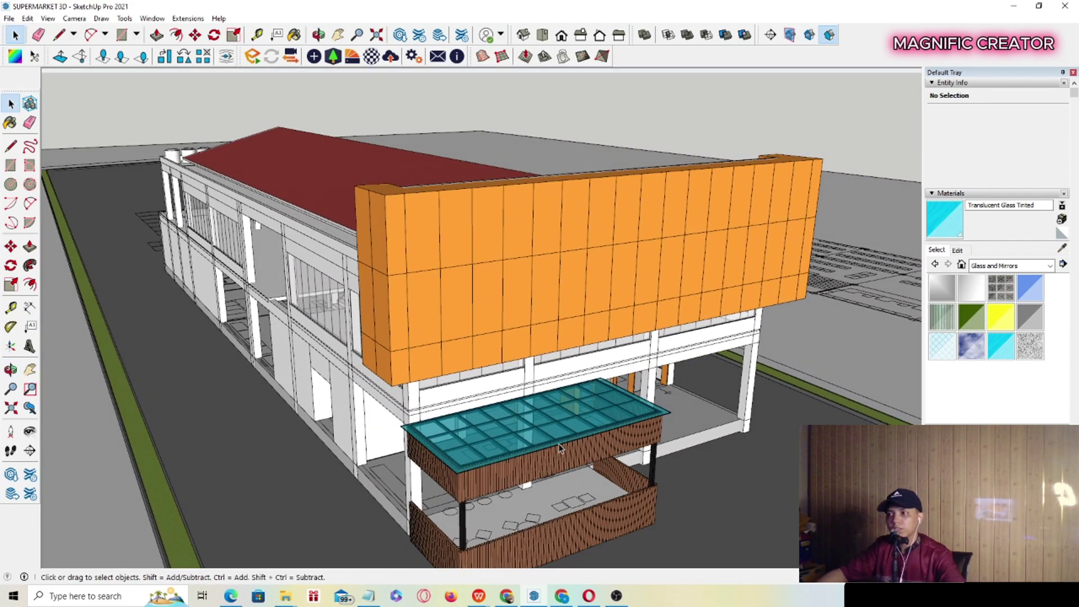
pyautogui.moveTo(477, 329); pyautogui.dragTo(348, 311, button='middle')
pyautogui.moveTo(491, 374); pyautogui.dragTo(427, 319, button='middle')
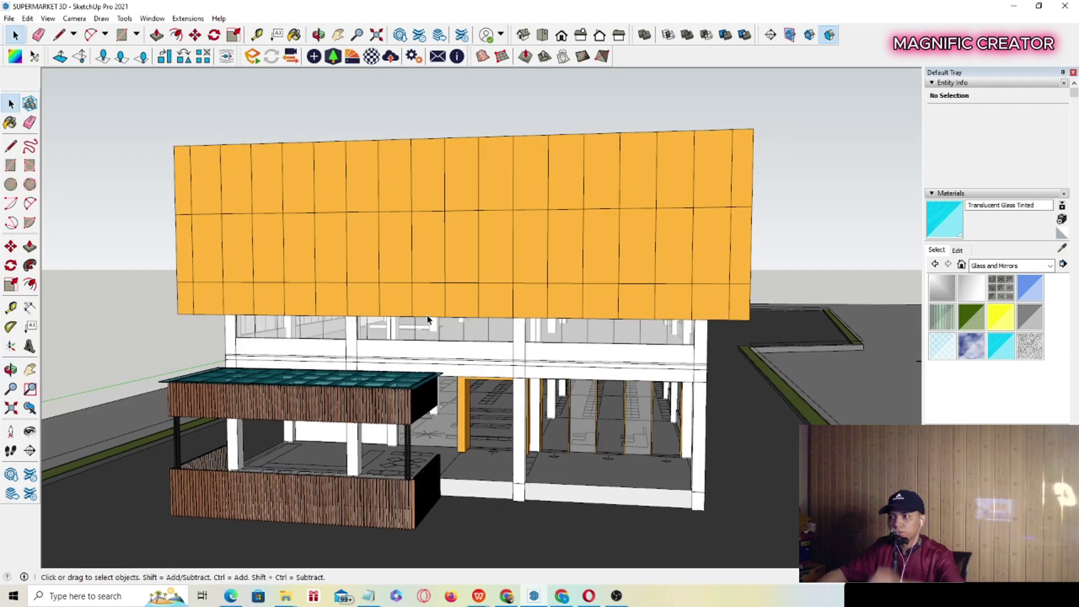
# Examine the building's long side walls, windows, open rear bays and roof from around the model.
pyautogui.moveTo(583, 331); pyautogui.dragTo(374, 313, button='middle')
pyautogui.scroll(5, 345, 330)
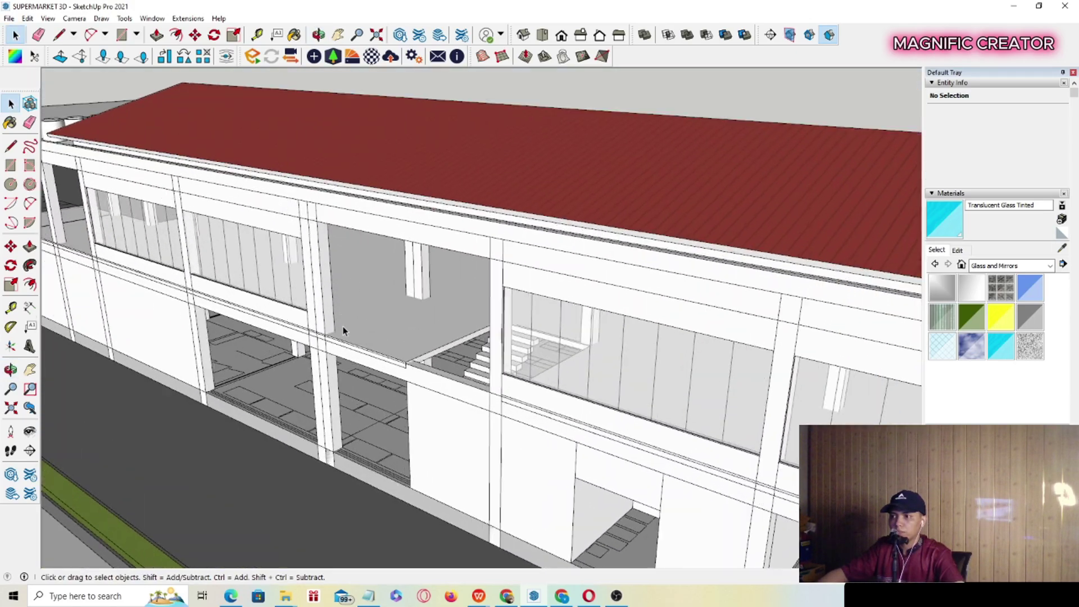
pyautogui.moveTo(328, 413); pyautogui.dragTo(461, 371, button='middle')
pyautogui.scroll(6, 479, 379)
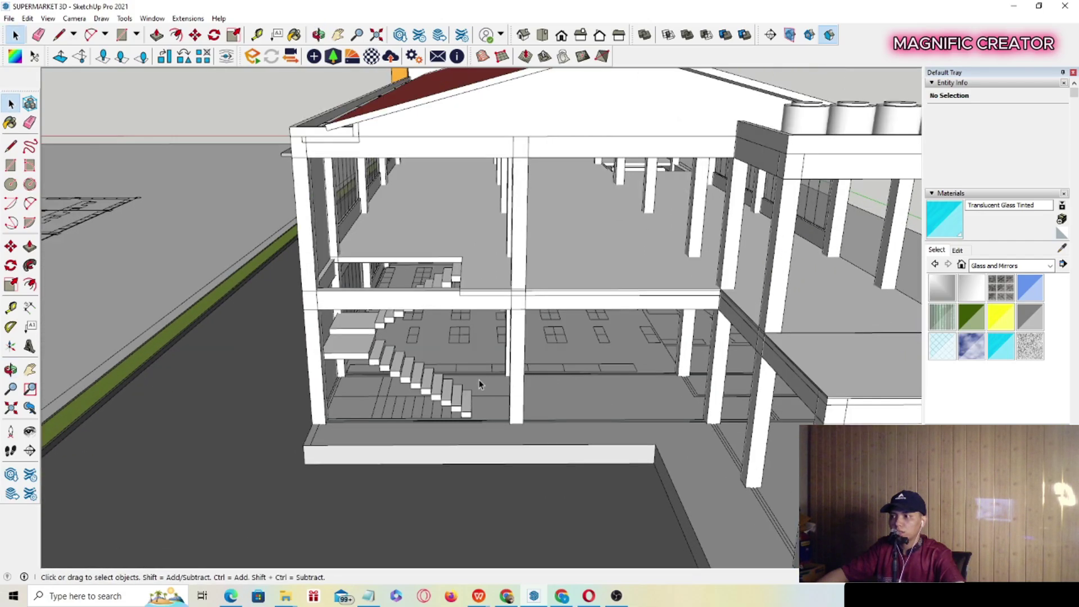
pyautogui.scroll(-5, 553, 264)
pyautogui.moveTo(569, 272); pyautogui.dragTo(414, 372, button='middle')
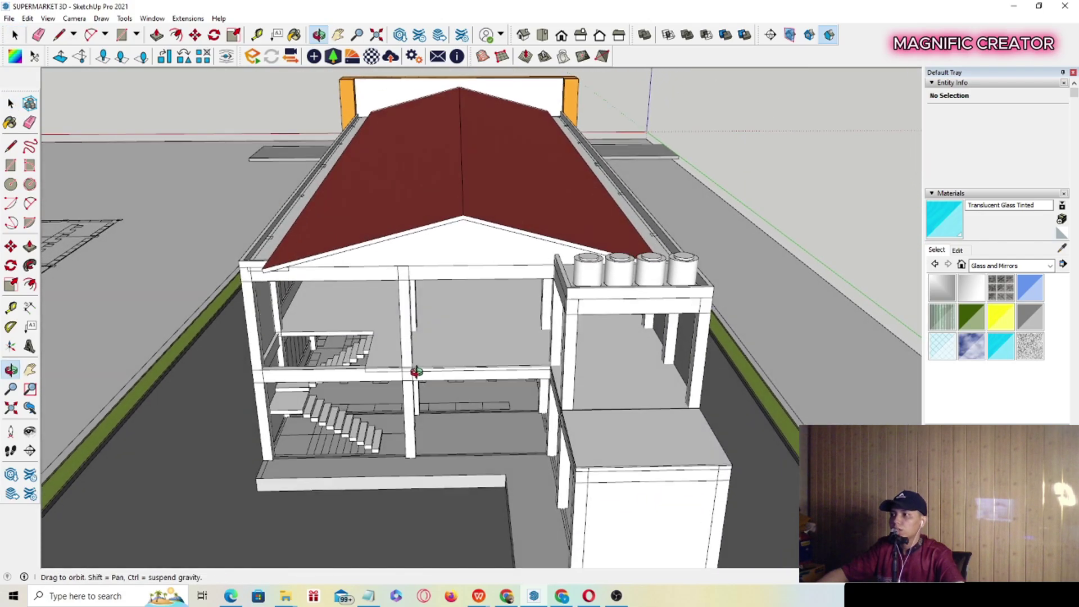
pyautogui.scroll(2, 275, 307)
pyautogui.moveTo(275, 307); pyautogui.dragTo(523, 323, button='middle')
pyautogui.moveTo(396, 381); pyautogui.dragTo(538, 364, button='middle')
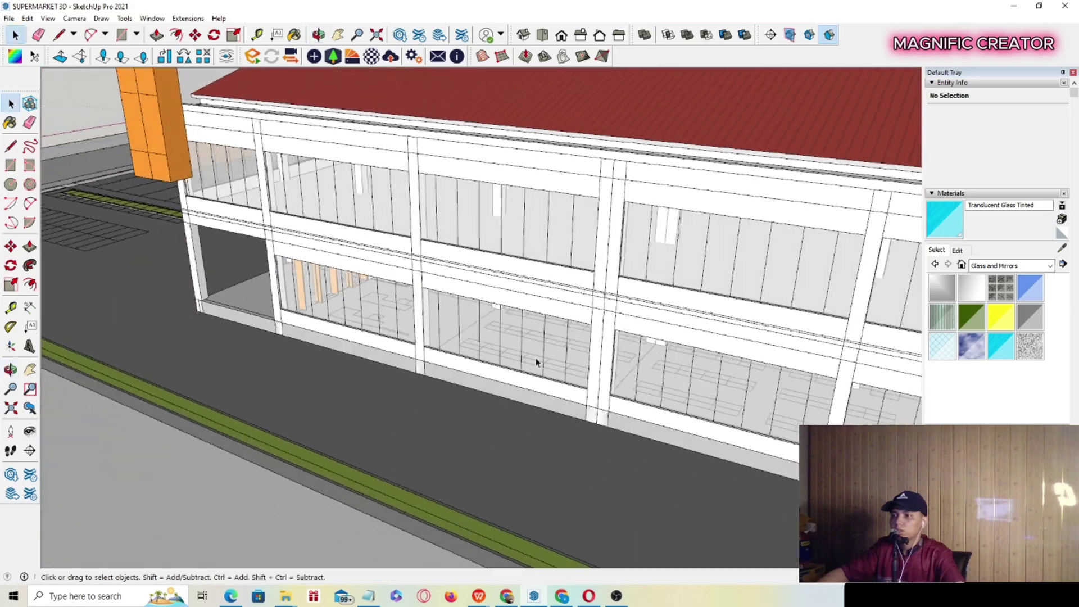
# Examine the side windows, the orange entrance frames and the furniture outlines on the floor around the pergola.
pyautogui.scroll(2, 388, 345)
pyautogui.moveTo(382, 344); pyautogui.dragTo(594, 283, button='middle')
pyautogui.scroll(3, 355, 340)
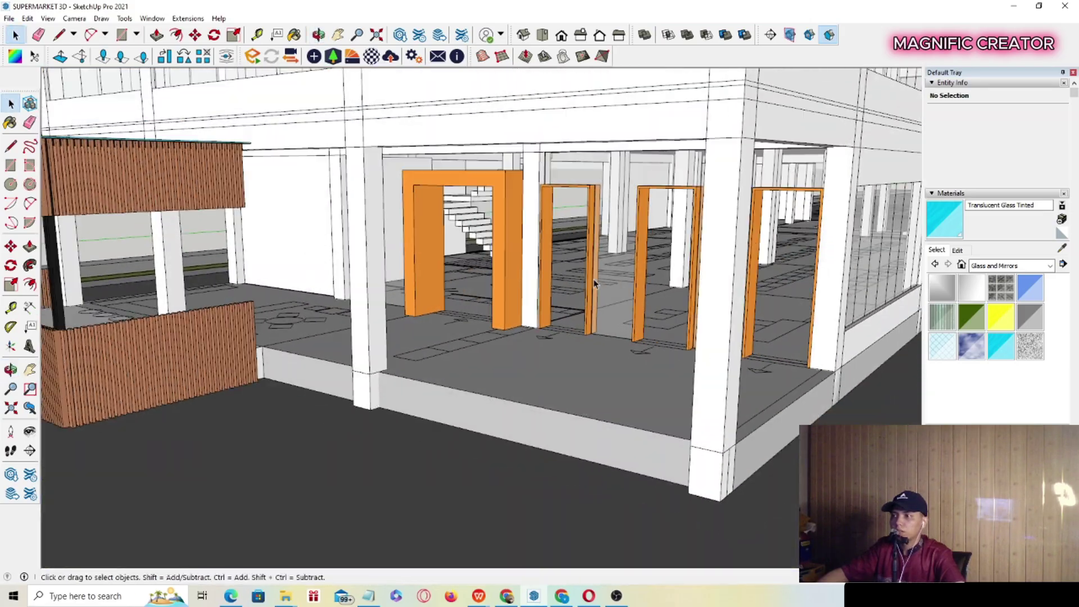
pyautogui.moveTo(274, 336); pyautogui.dragTo(302, 414, button='middle')
pyautogui.scroll(4, 217, 373)
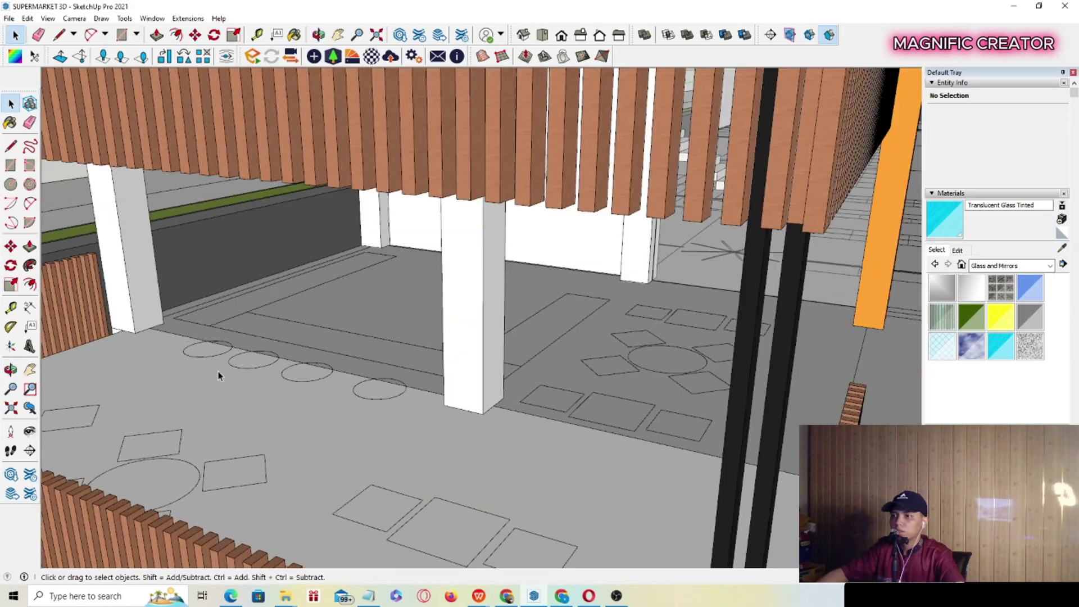
pyautogui.moveTo(217, 373); pyautogui.dragTo(395, 380, button='middle')
pyautogui.scroll(3, 461, 338)
pyautogui.moveTo(500, 331); pyautogui.dragTo(457, 345, button='middle')
pyautogui.scroll(-5, 404, 328)
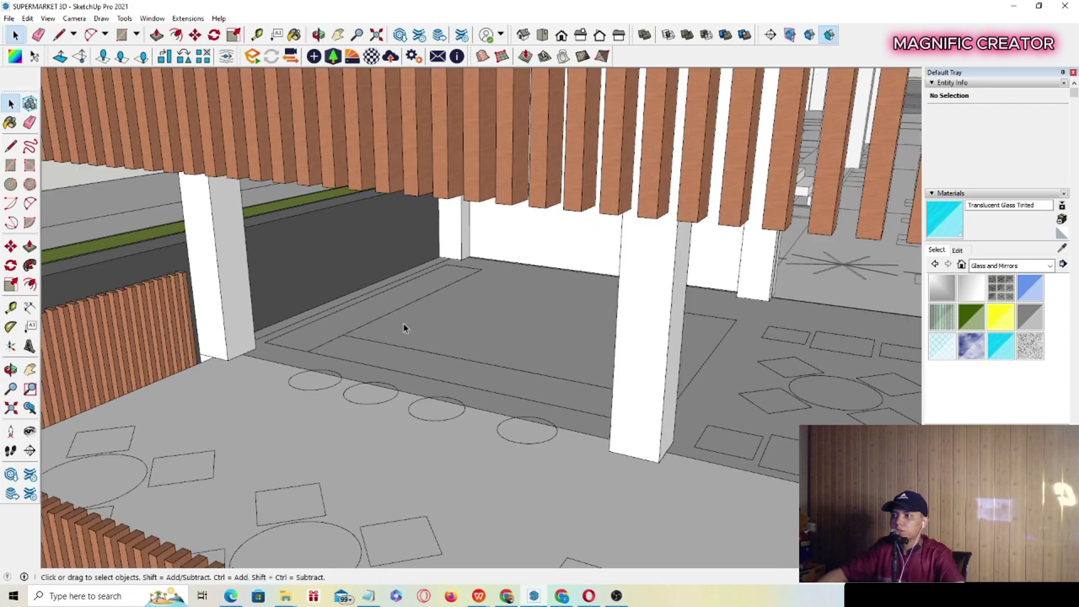
# Examine the ground floor from the pergola area across to the building's front corner and long windowed side wall.
pyautogui.moveTo(529, 393); pyautogui.dragTo(323, 375, button='middle')
pyautogui.scroll(3, 566, 357)
pyautogui.moveTo(562, 358); pyautogui.dragTo(377, 351, button='middle')
pyautogui.scroll(3, 727, 400)
pyautogui.moveTo(726, 400); pyautogui.dragTo(393, 412, button='middle')
pyautogui.scroll(2, 472, 407)
pyautogui.moveTo(472, 407); pyautogui.dragTo(419, 388, button='middle')
pyautogui.keyDown('shift'); pyautogui.moveTo(896, 400); pyautogui.dragTo(723, 406, button='middle'); pyautogui.keyUp('shift')
pyautogui.scroll(-10, 643, 385)
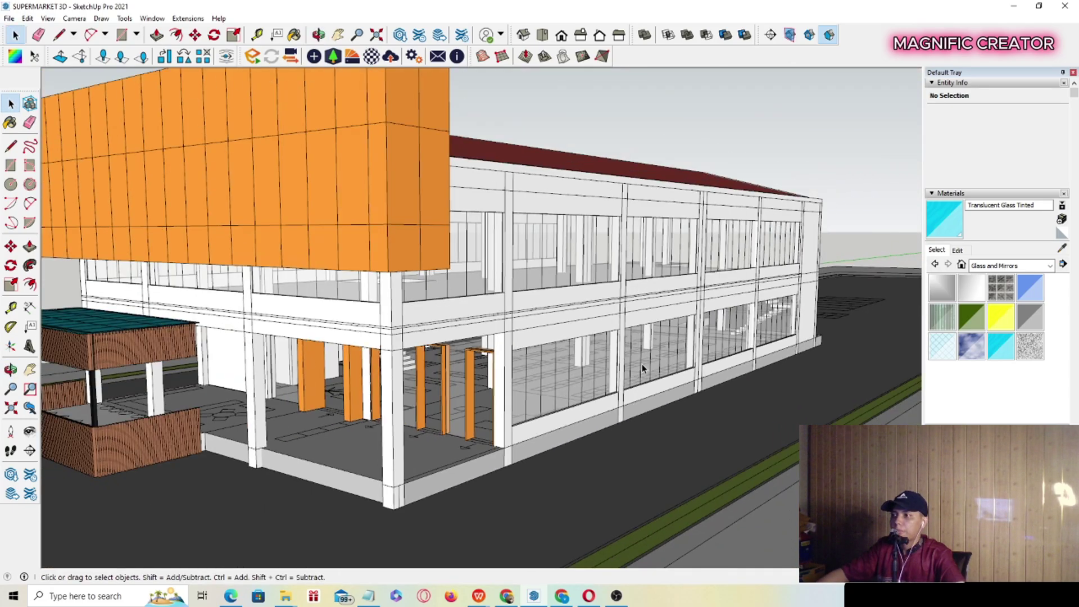
# Place the 3D text "SUPERMARKET" in Arial Bold, 120 mm high and extruded 30 mm, on the orange facade's upper part.
pyautogui.scroll(-3, 642, 367)
pyautogui.moveTo(642, 367); pyautogui.dragTo(556, 316, button='middle')
pyautogui.scroll(2, 557, 316)
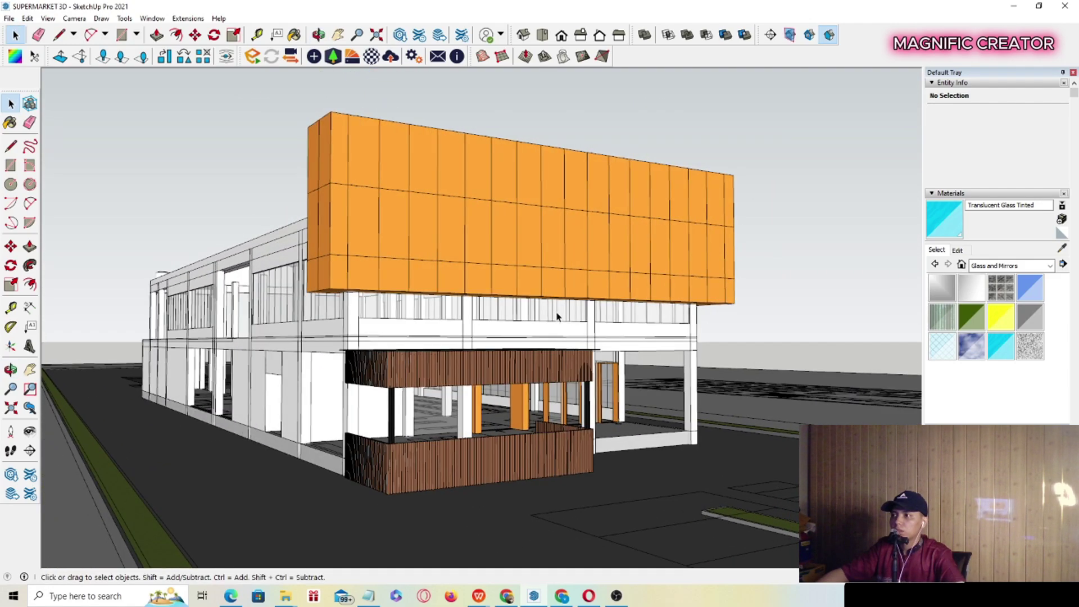
pyautogui.scroll(2, 552, 318)
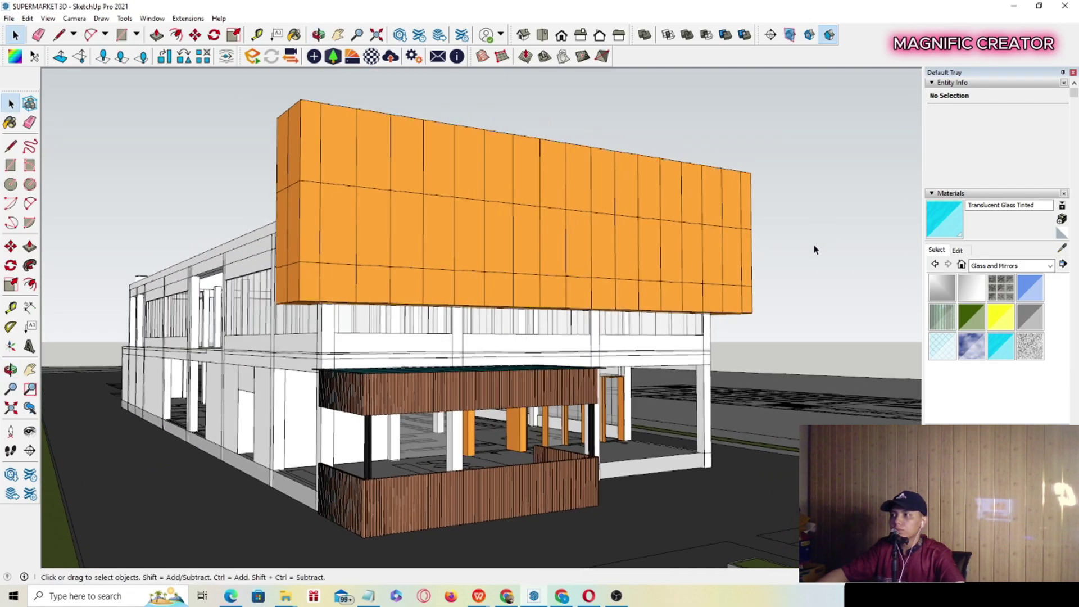
pyautogui.moveTo(506, 242)
pyautogui.mouseDown(button='middle')
pyautogui.moveTo(472, 241)
pyautogui.moveTo(494, 242)
pyautogui.mouseUp(button='middle')
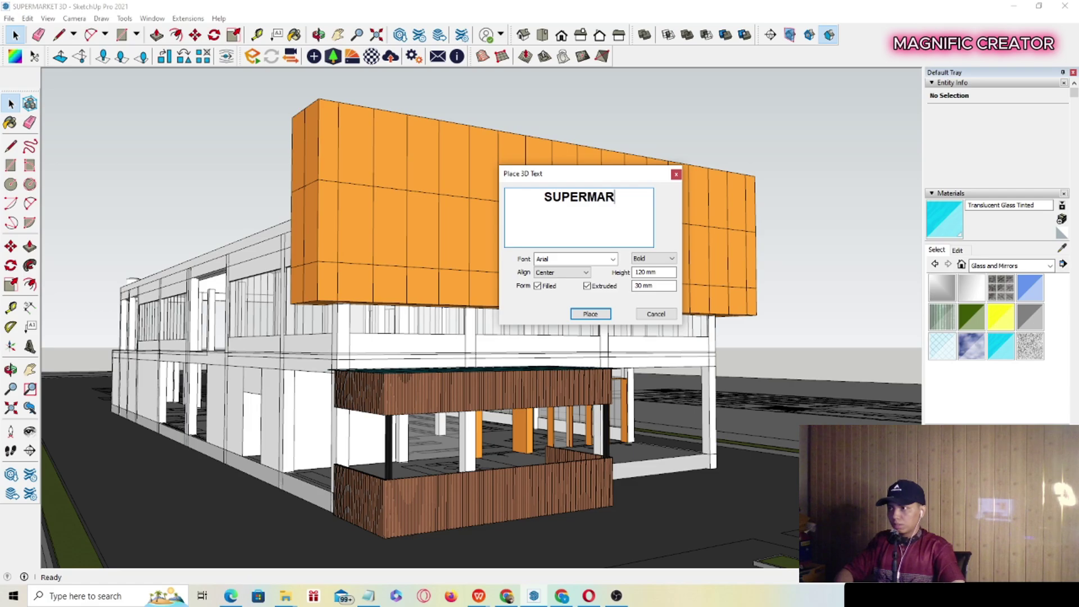
pyautogui.click(575, 314)
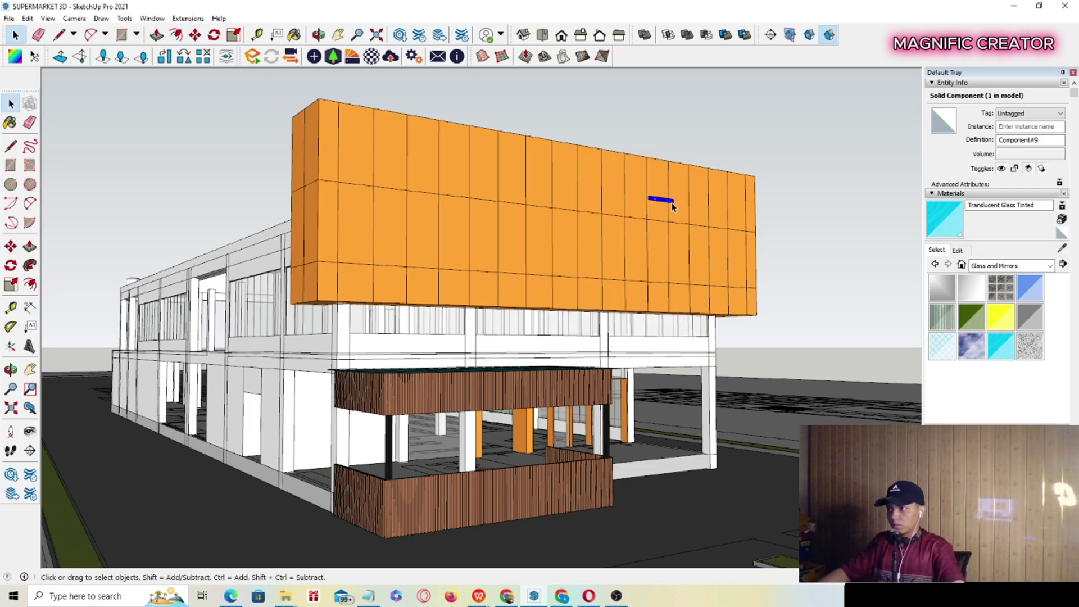
pyautogui.click(673, 207)
# Scale the SUPERMARKET text up uniformly from its corners until it spans nearly half of the orange facade's width.
pyautogui.scroll(5, 647, 210)
pyautogui.press('s')
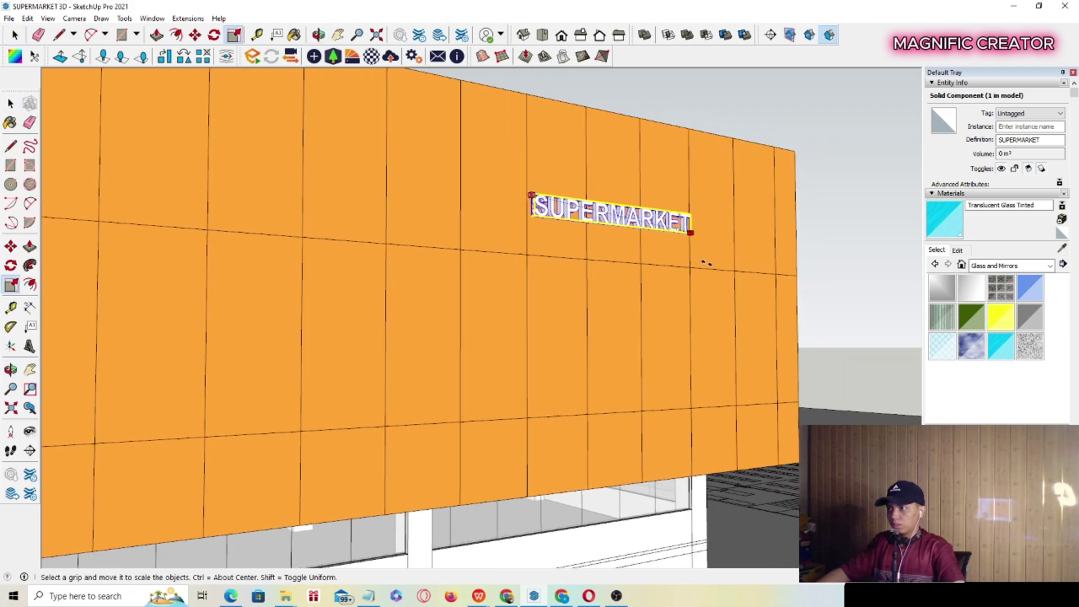
pyautogui.moveTo(706, 262); pyautogui.dragTo(774, 291)
pyautogui.moveTo(538, 193); pyautogui.dragTo(183, 100)
pyautogui.scroll(-2, 652, 205)
pyautogui.scroll(-3, 618, 210)
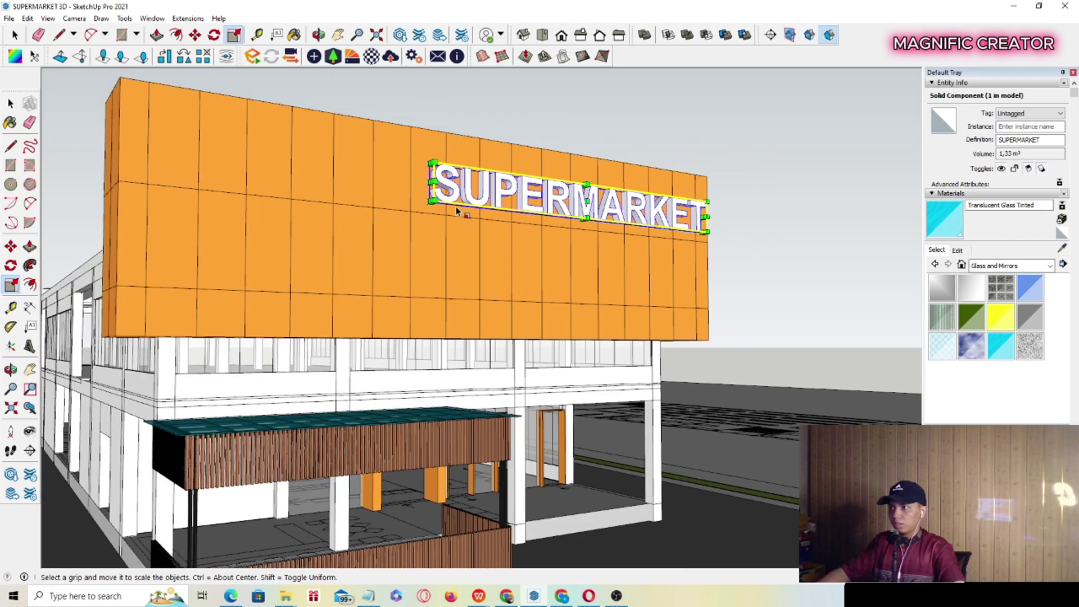
# Try to enlarge the SUPERMARKET text further from its lower corner and check the sign from a distance.
pyautogui.moveTo(433, 201); pyautogui.dragTo(378, 223)
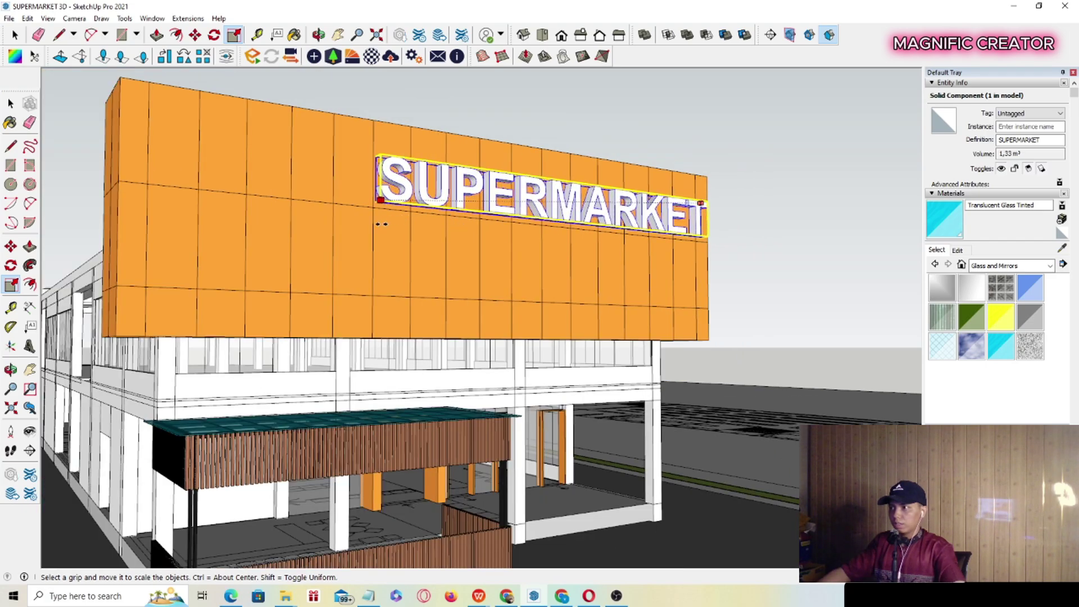
pyautogui.press('space')
pyautogui.scroll(-3, 479, 205)
pyautogui.scroll(-4, 479, 206)
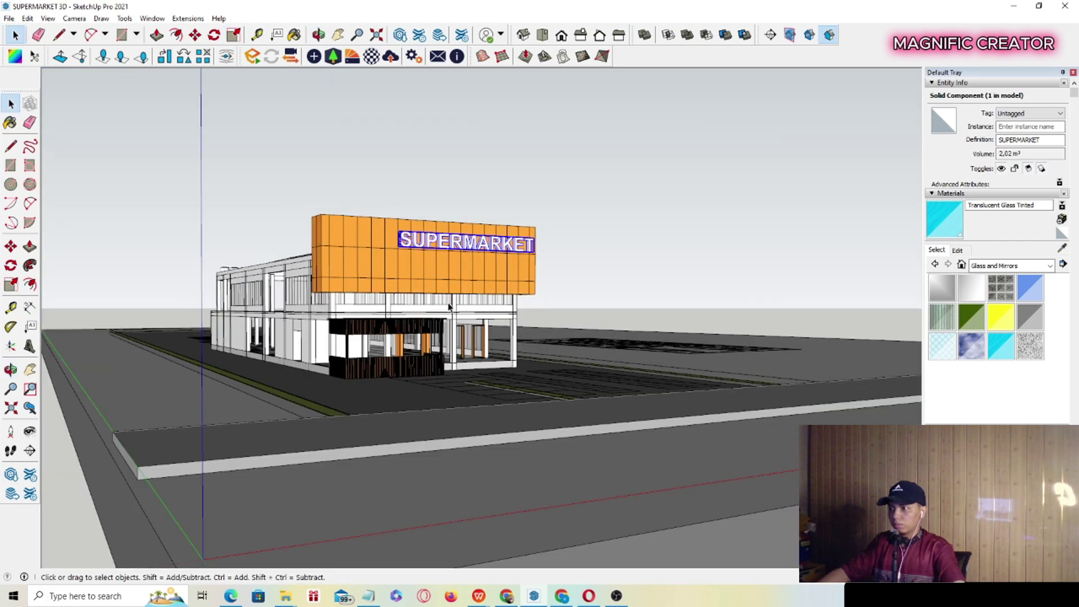
pyautogui.moveTo(434, 263); pyautogui.dragTo(448, 290, button='middle')
pyautogui.scroll(4, 446, 229)
pyautogui.scroll(-3, 442, 235)
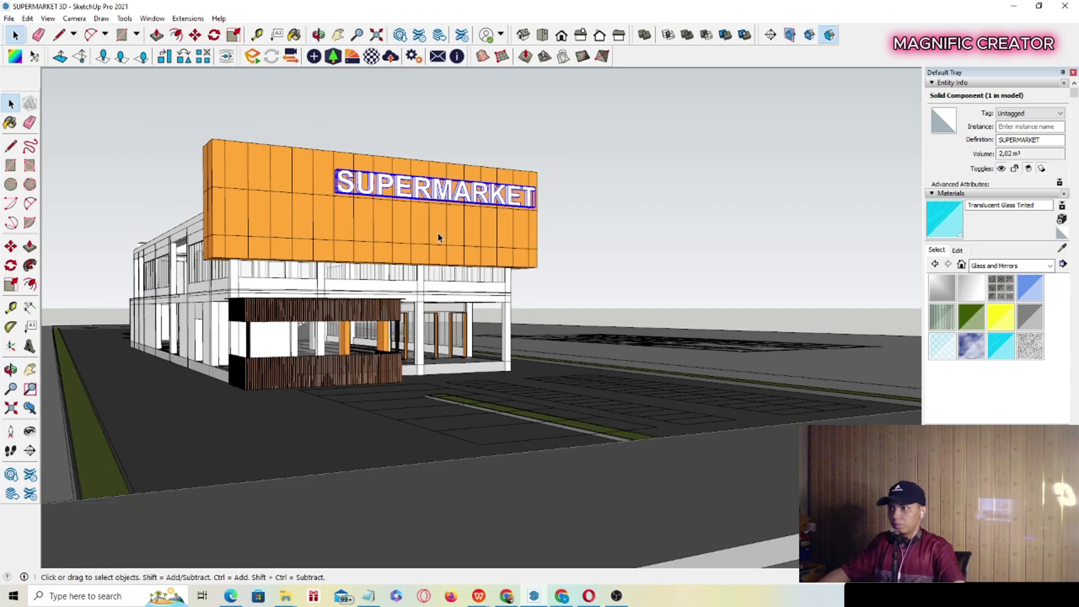
pyautogui.moveTo(405, 222); pyautogui.dragTo(467, 213, button='middle')
pyautogui.scroll(2, 426, 211)
pyautogui.click(459, 233)
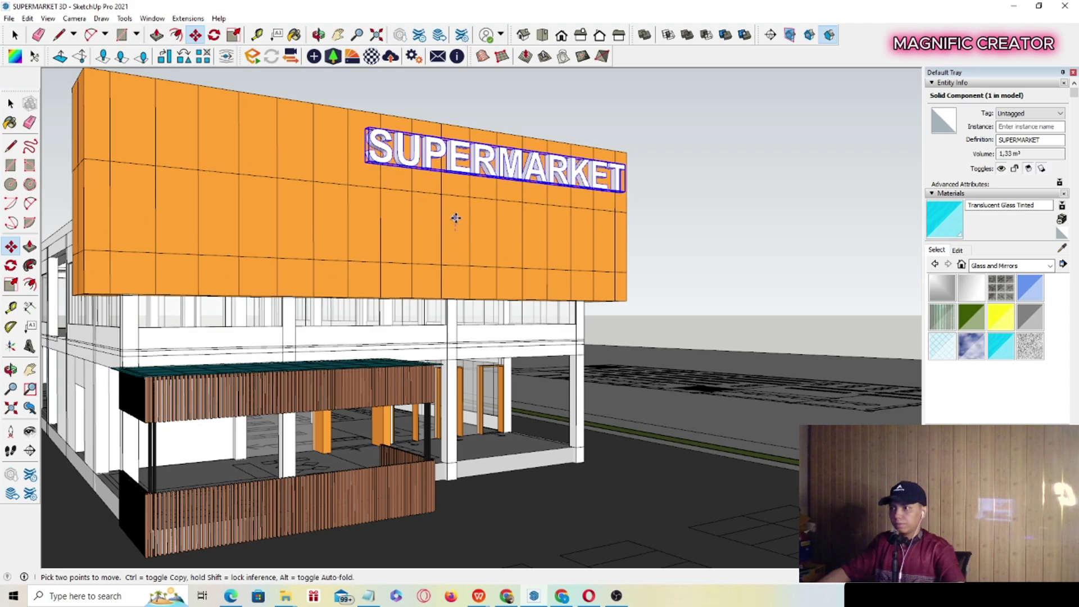
# Paint the SUPERMARKET text with the medium green Color F07 from the Colors material collection.
pyautogui.click(1050, 266)
pyautogui.click(989, 307)
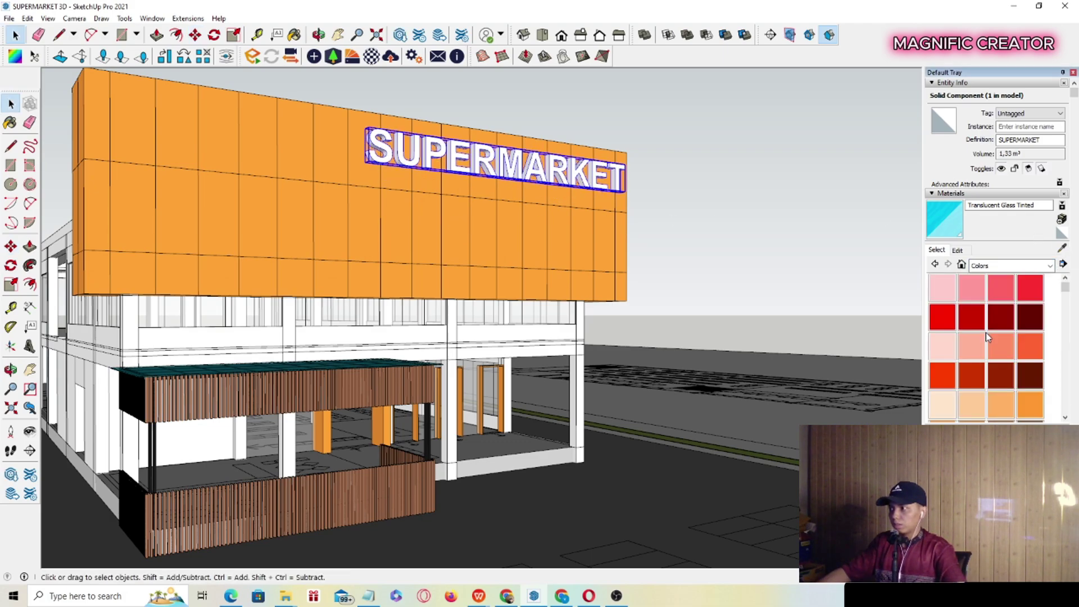
pyautogui.scroll(-10, 990, 338)
pyautogui.scroll(10, 1000, 363)
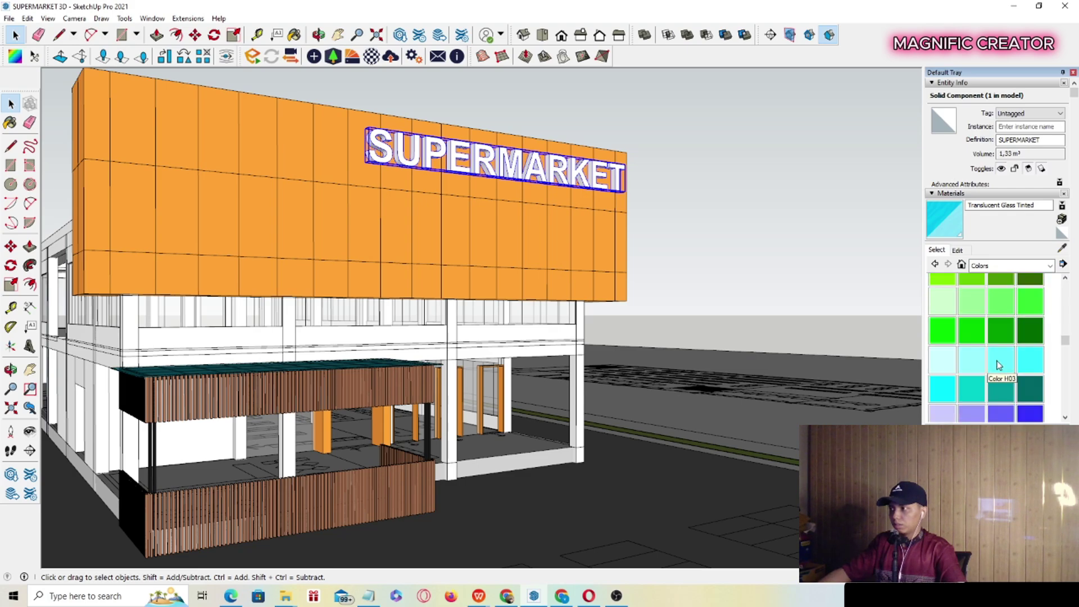
pyautogui.click(1001, 340)
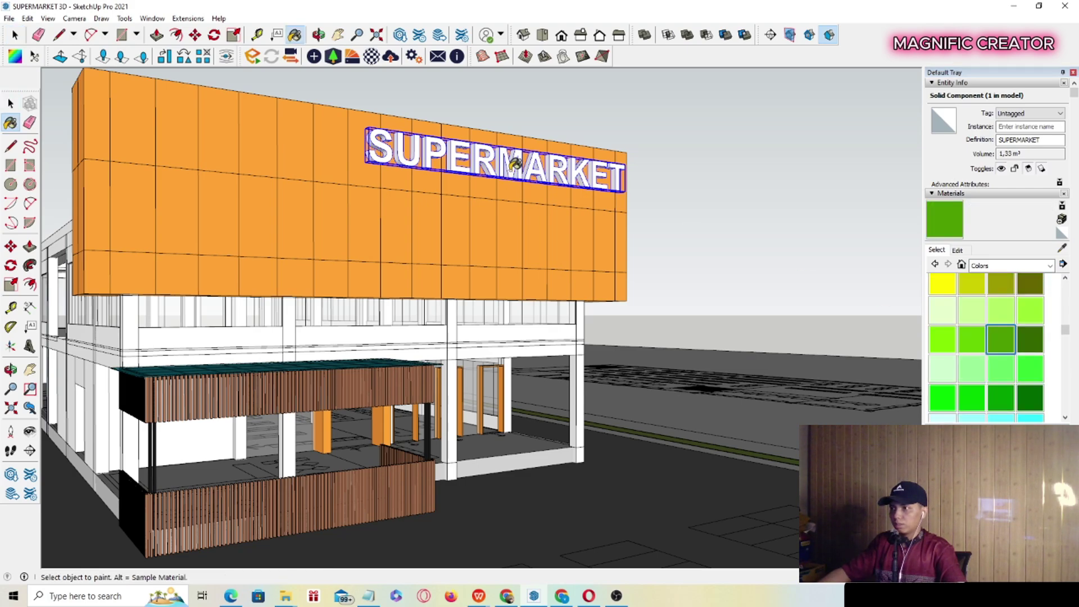
pyautogui.click(515, 163)
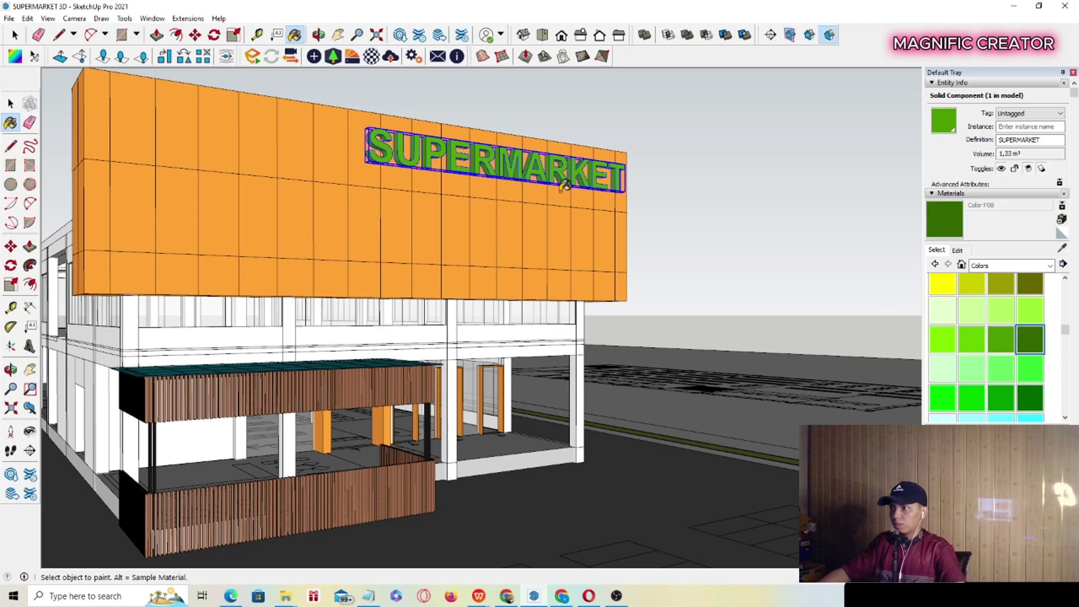
# Try Color F08, Color F05 and Color F06 on the SUPERMARKET text and compare the greens against the orange facade.
pyautogui.click(557, 167)
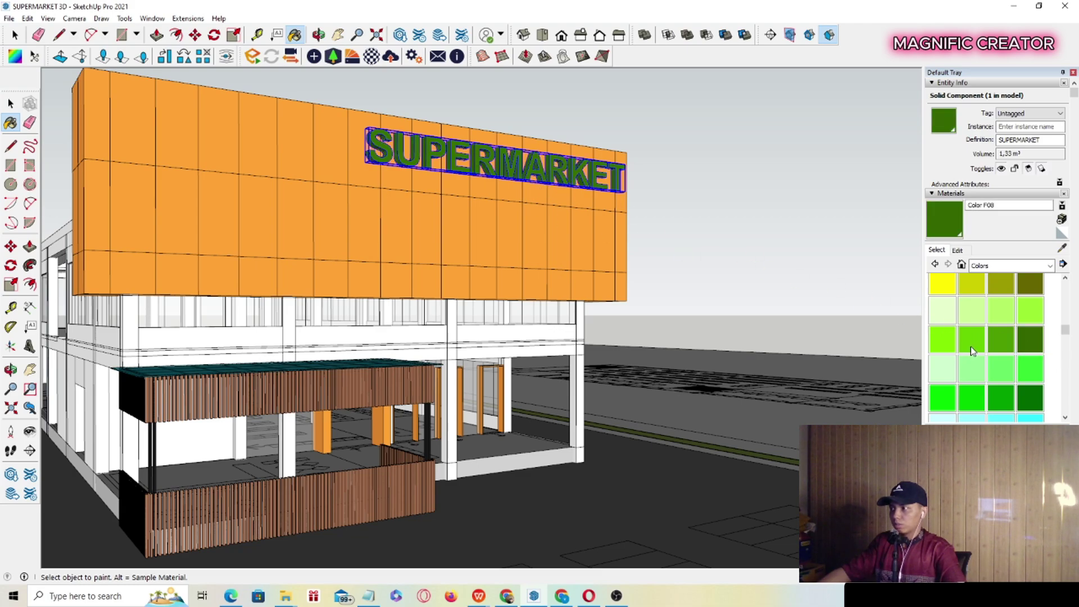
pyautogui.click(533, 164)
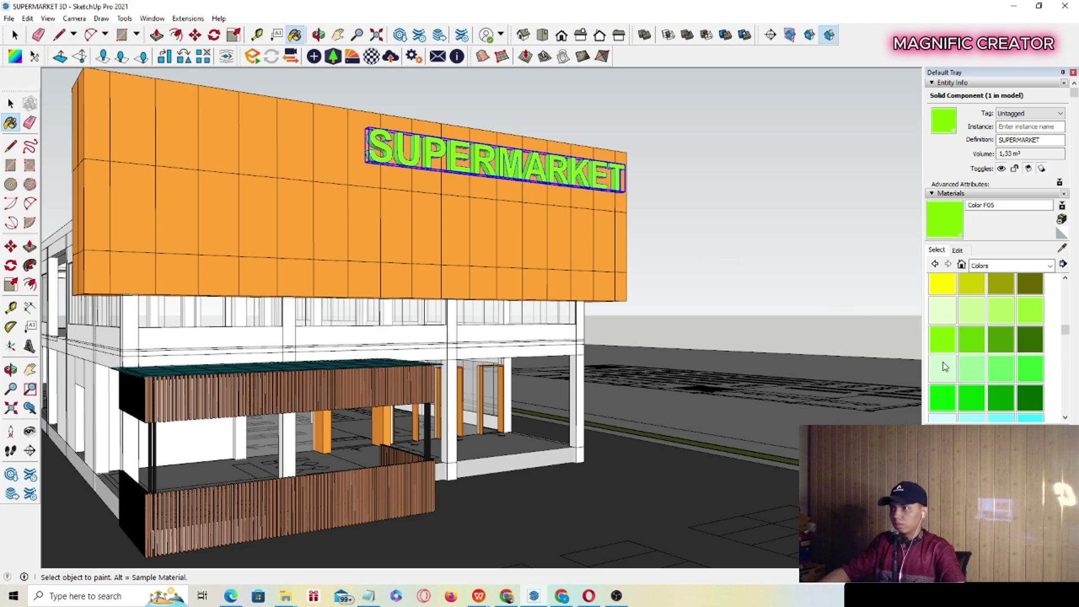
pyautogui.click(532, 164)
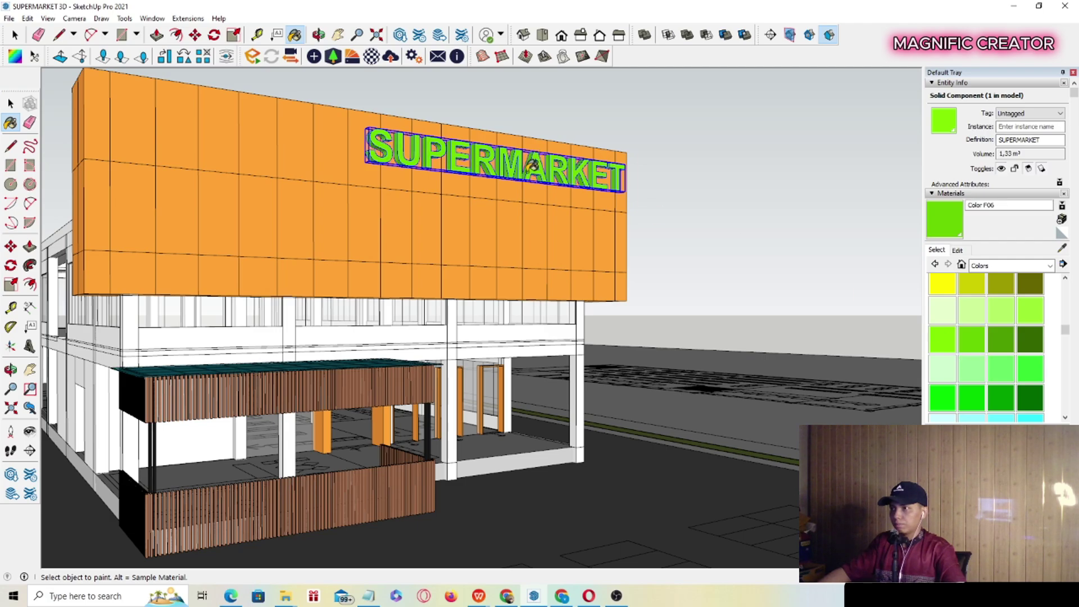
pyautogui.press('space')
pyautogui.scroll(-2, 533, 165)
pyautogui.click(521, 221)
pyautogui.scroll(-2, 521, 220)
pyautogui.moveTo(521, 221); pyautogui.dragTo(543, 217, button='middle')
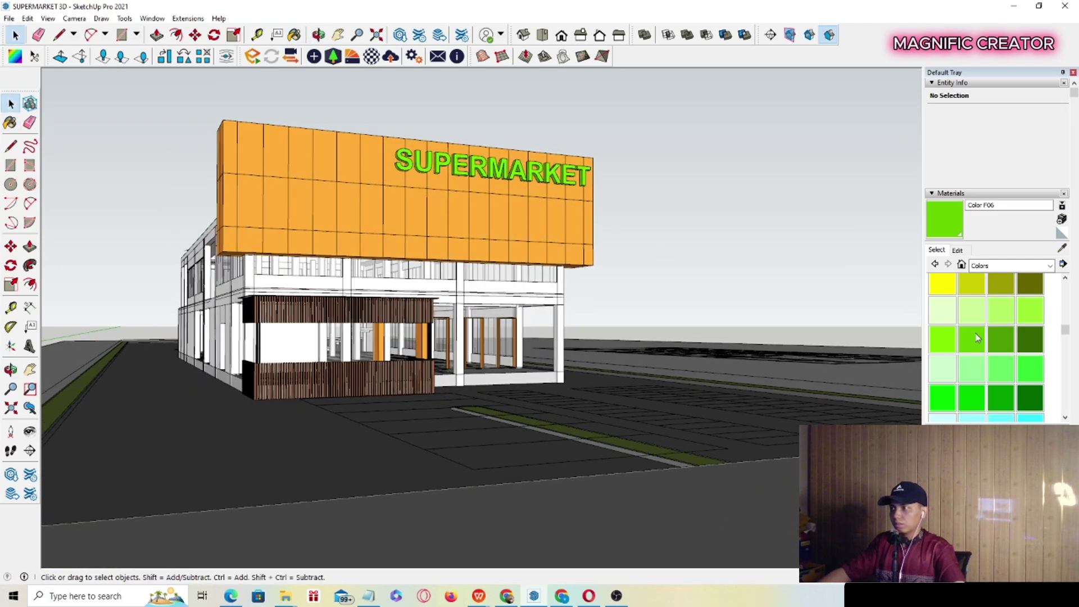
# Repaint the SUPERMARKET text with the green Color F07 and check the sign from the front.
pyautogui.click(522, 169)
pyautogui.moveTo(585, 233); pyautogui.dragTo(489, 212, button='middle')
pyautogui.scroll(2, 332, 233)
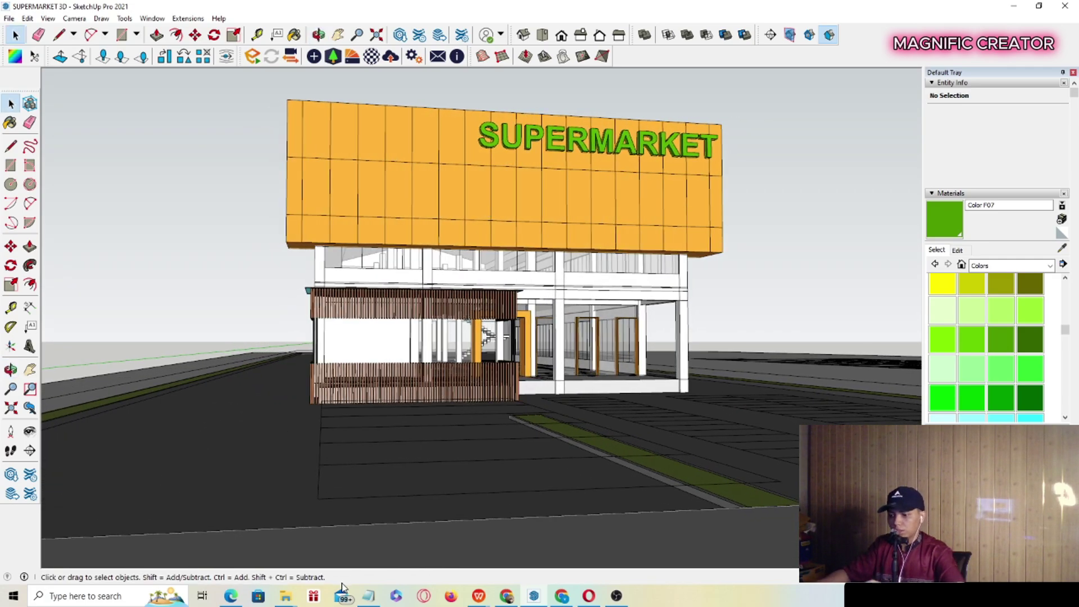